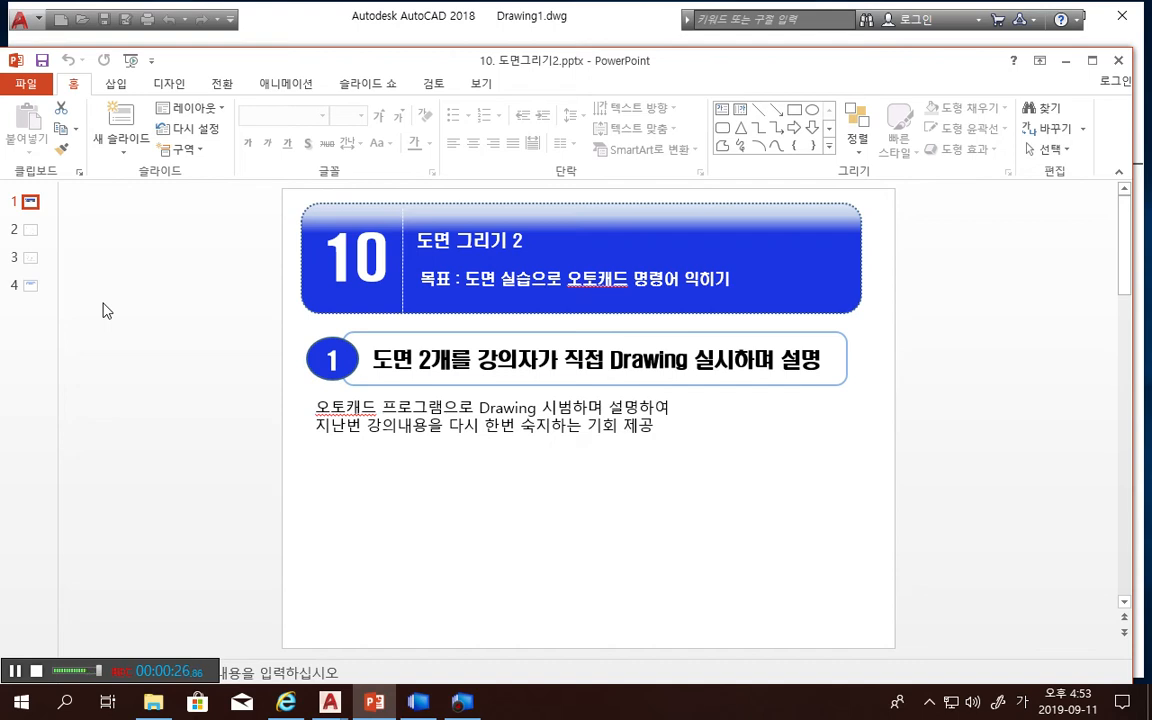
Review the slides for 도면 4-3 and 도면 4-4, and switch to the 도면2-1 drawing in AutoCAD
{"action": "scroll", "coordinate": [226, 319], "scroll_direction": "down", "scroll_amount": 3}
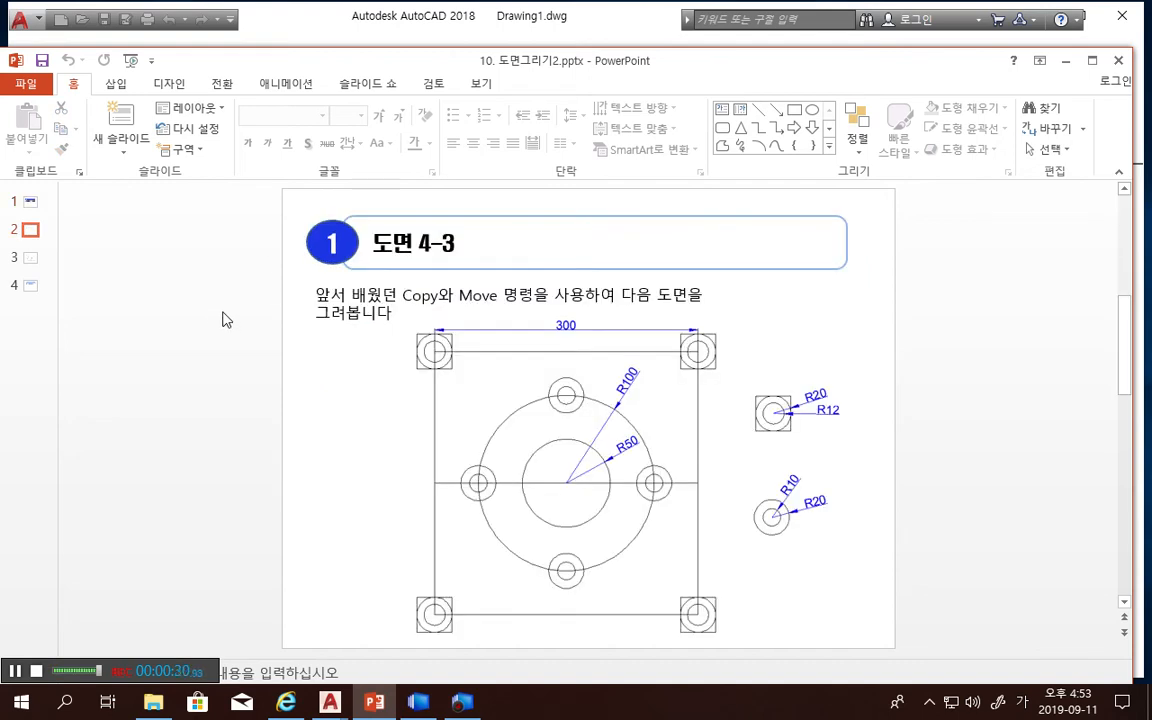
{"action": "scroll", "coordinate": [225, 319], "scroll_direction": "down", "scroll_amount": 3}
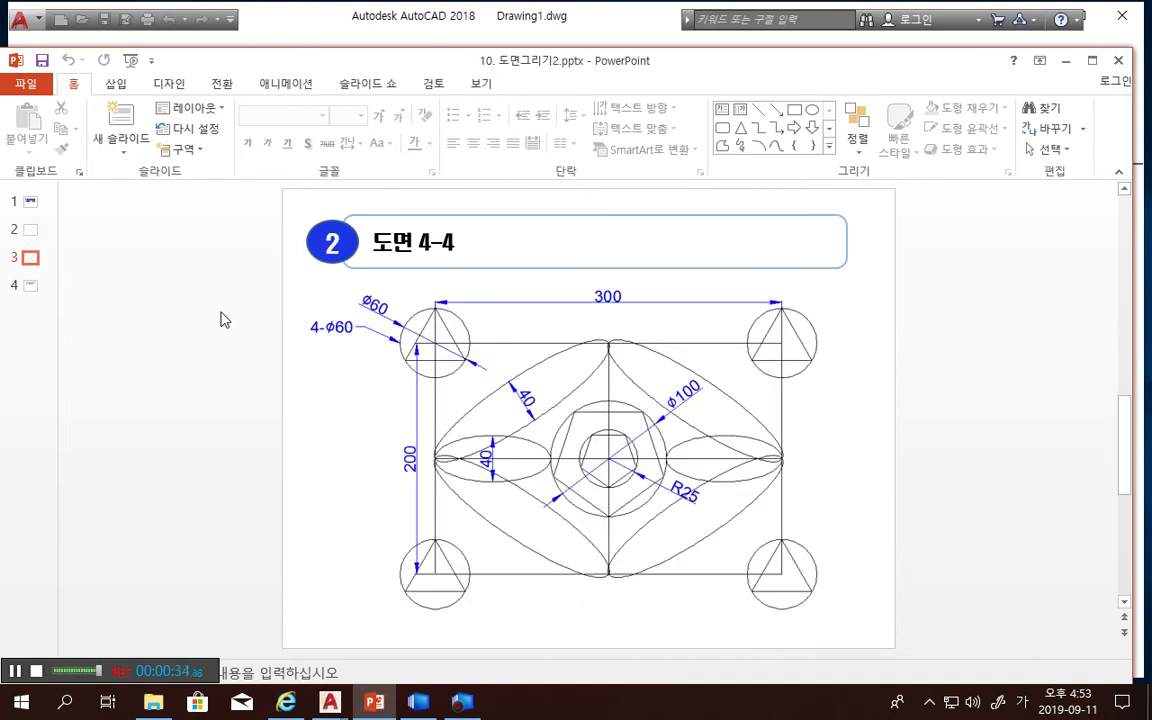
{"action": "scroll", "coordinate": [225, 319], "scroll_direction": "up", "scroll_amount": 3}
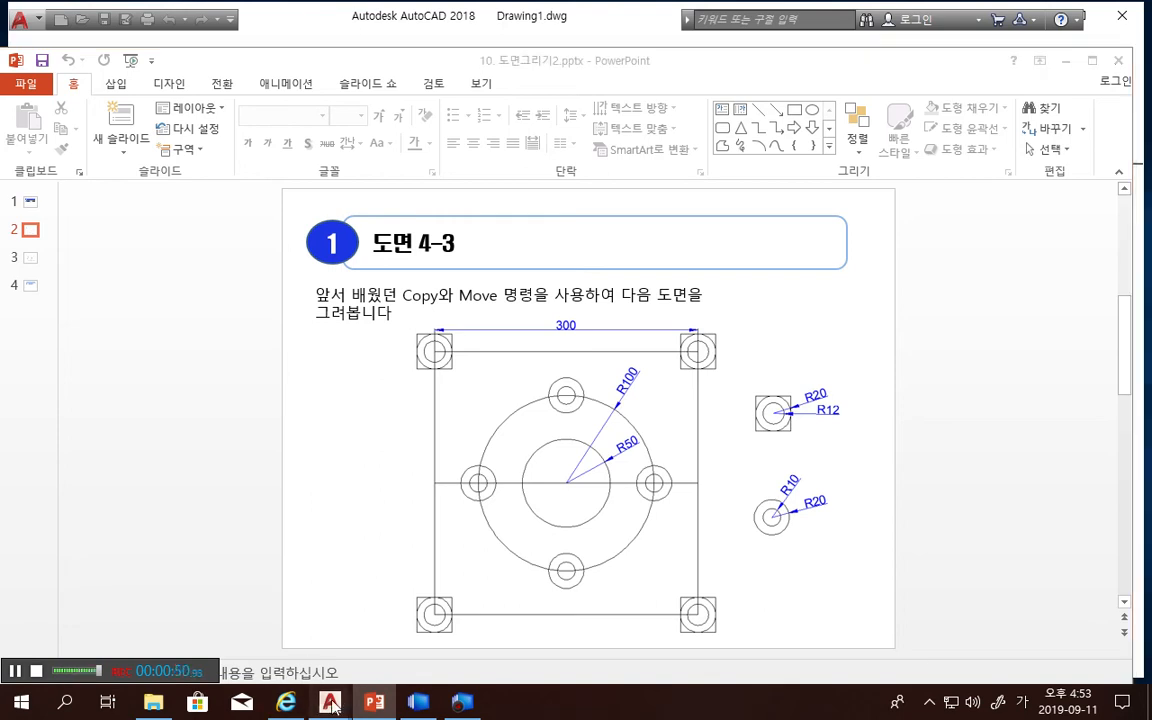
{"action": "mouse_move", "coordinate": [332, 705]}
{"action": "left_click", "coordinate": [463, 638]}
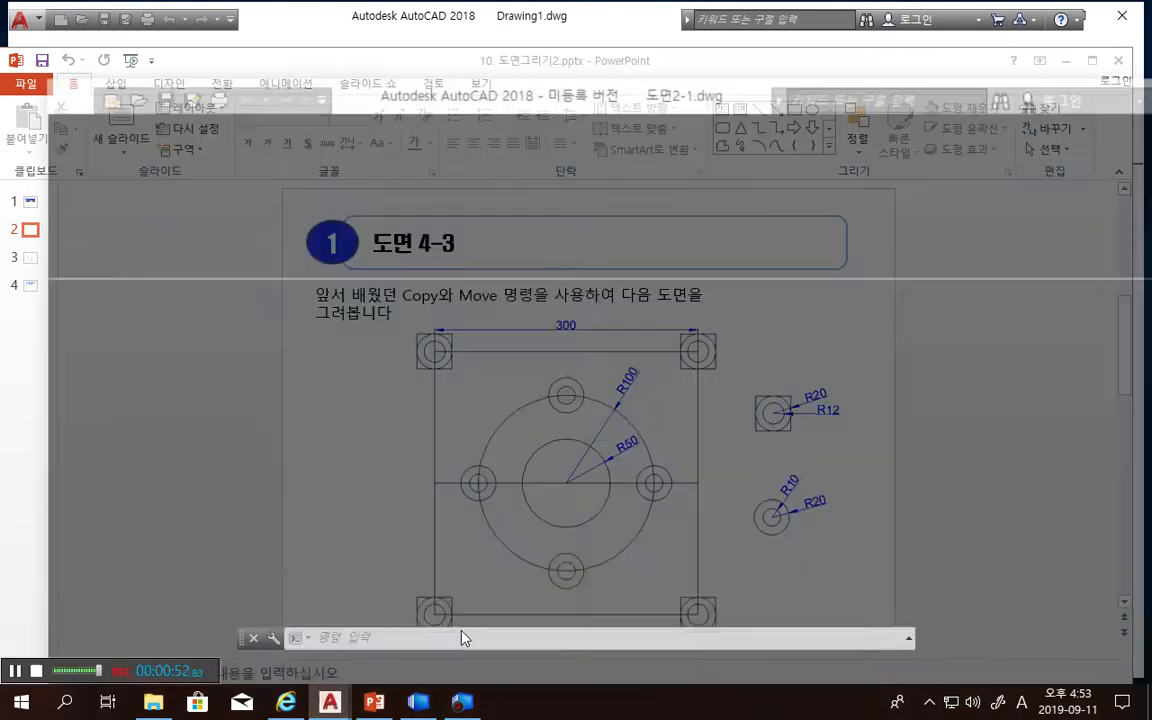
Set the system speaker volume to 59
{"action": "left_click", "coordinate": [972, 703]}
{"action": "left_click_drag", "start_coordinate": [1034, 659], "coordinate": [1008, 660]}
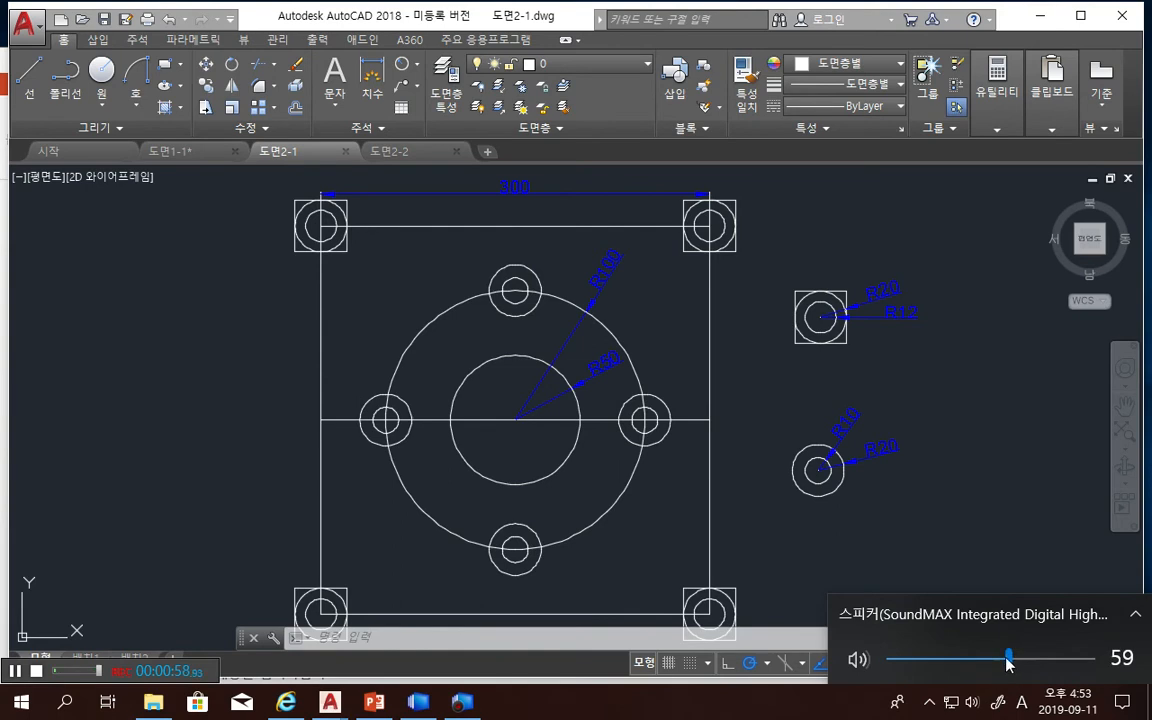
Set the dimension line colour of all seven linear and radius dimensions to green (초록색) in their properties
{"action": "scroll", "coordinate": [750, 493], "scroll_direction": "up", "scroll_amount": 2}
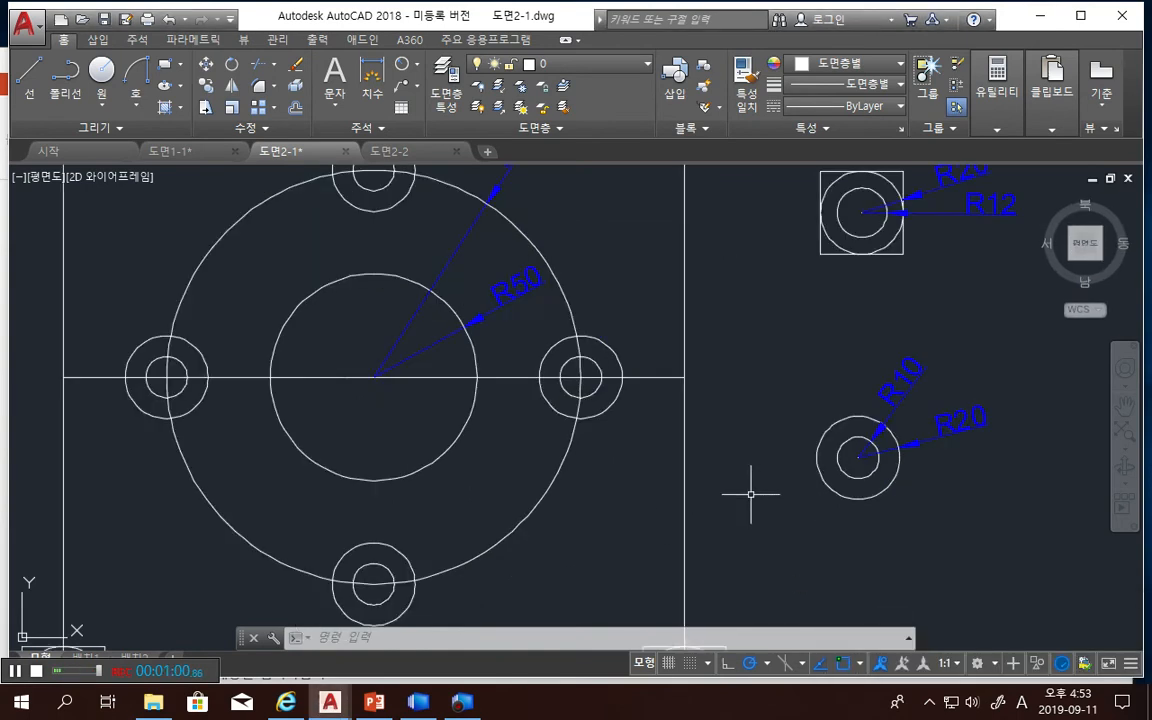
{"action": "scroll", "coordinate": [750, 493], "scroll_direction": "down", "scroll_amount": 4}
{"action": "mouse_move", "coordinate": [702, 507]}
{"action": "middle_mouse_down"}
{"action": "mouse_move", "coordinate": [874, 465]}
{"action": "mouse_move", "coordinate": [908, 472]}
{"action": "middle_mouse_up"}
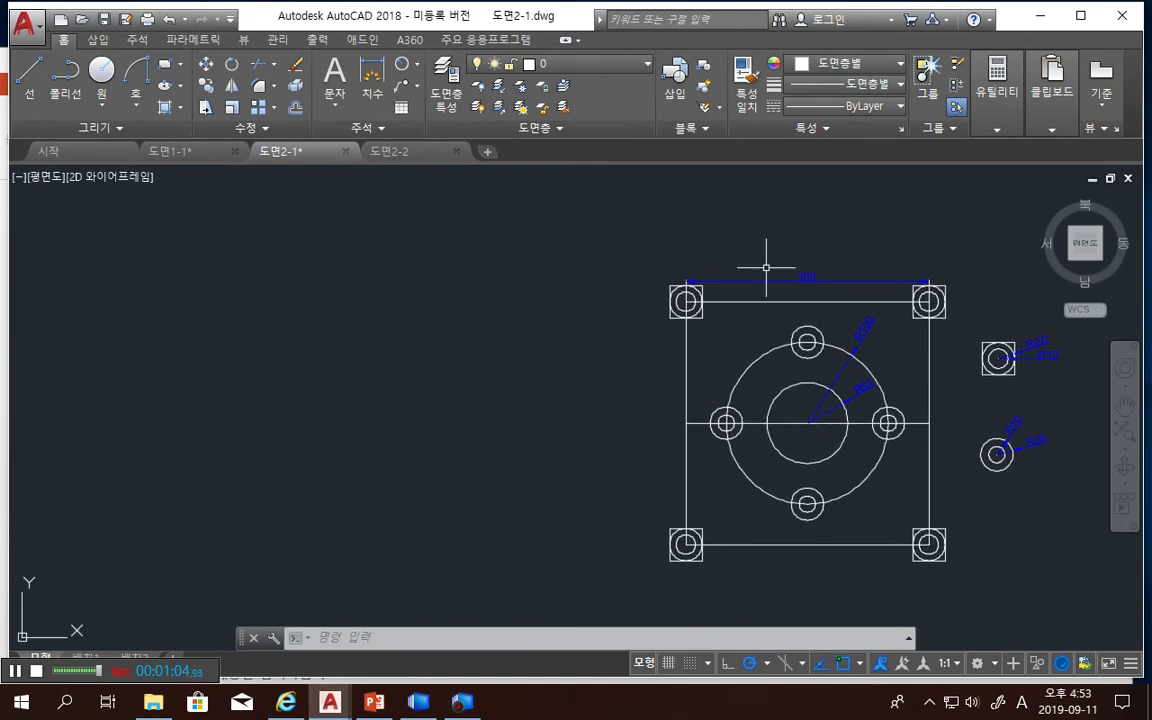
{"action": "left_click", "coordinate": [805, 279]}
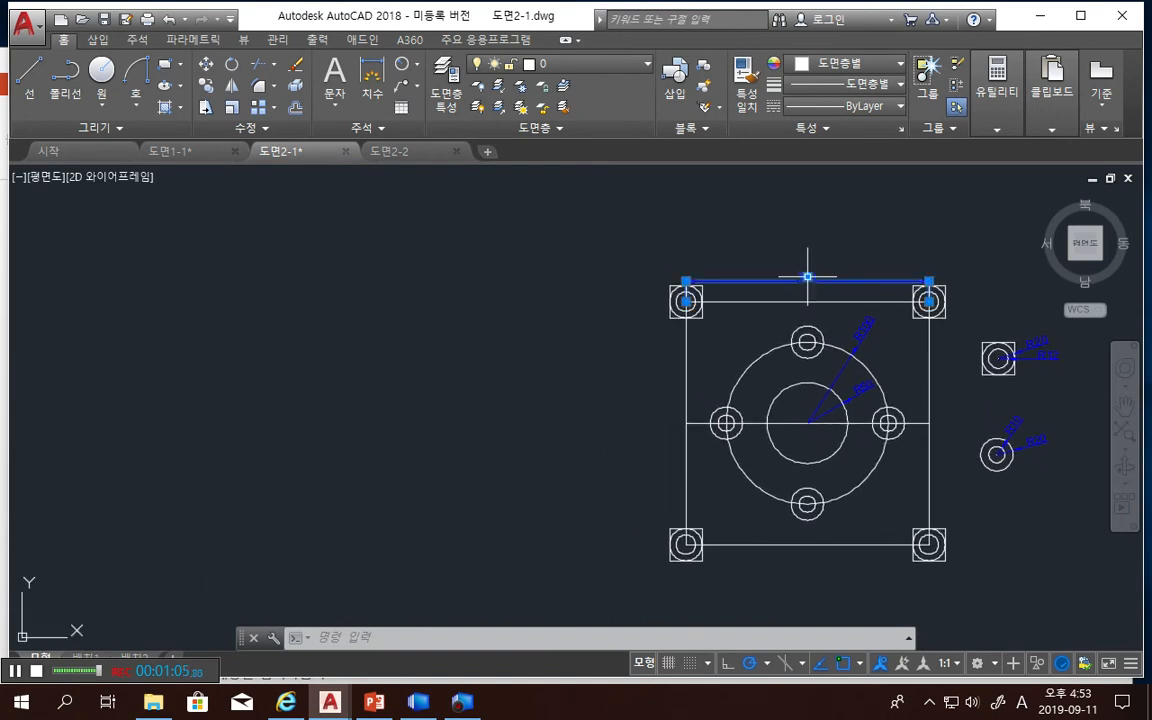
{"action": "left_click", "coordinate": [867, 324]}
{"action": "left_click", "coordinate": [852, 396]}
{"action": "left_click", "coordinate": [1037, 341]}
{"action": "mouse_move", "coordinate": [1037, 341]}
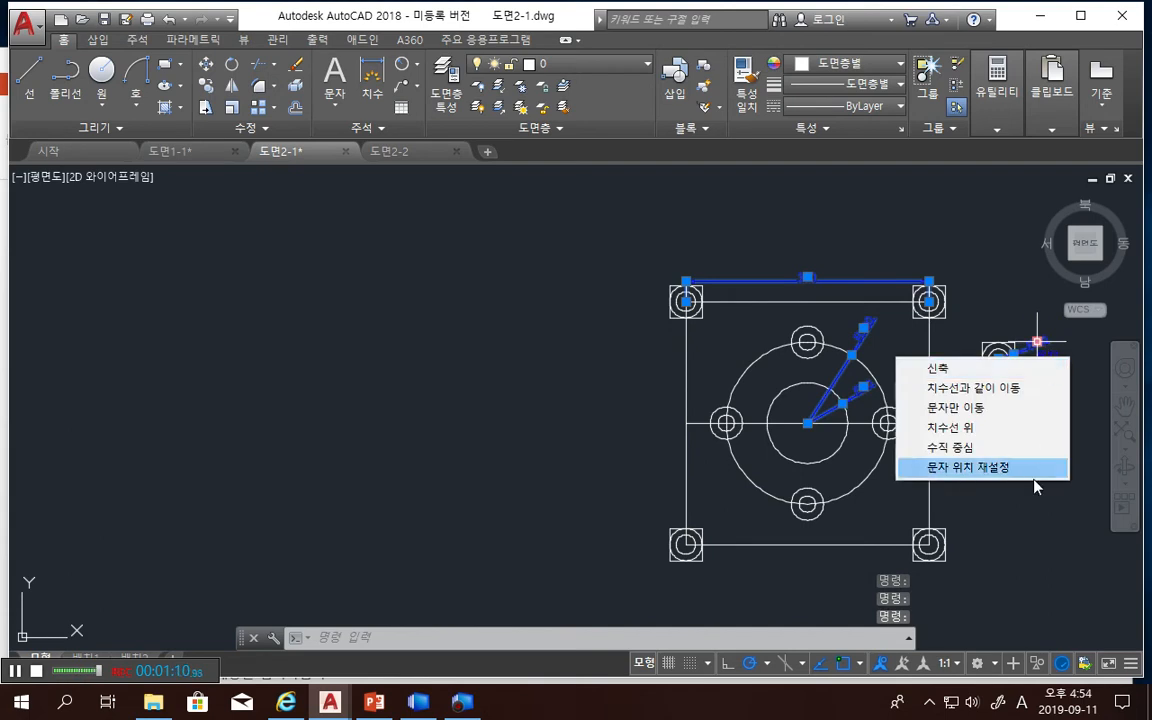
{"action": "left_click", "coordinate": [1000, 469]}
{"action": "left_click", "coordinate": [1031, 442]}
{"action": "left_click", "coordinate": [1014, 425]}
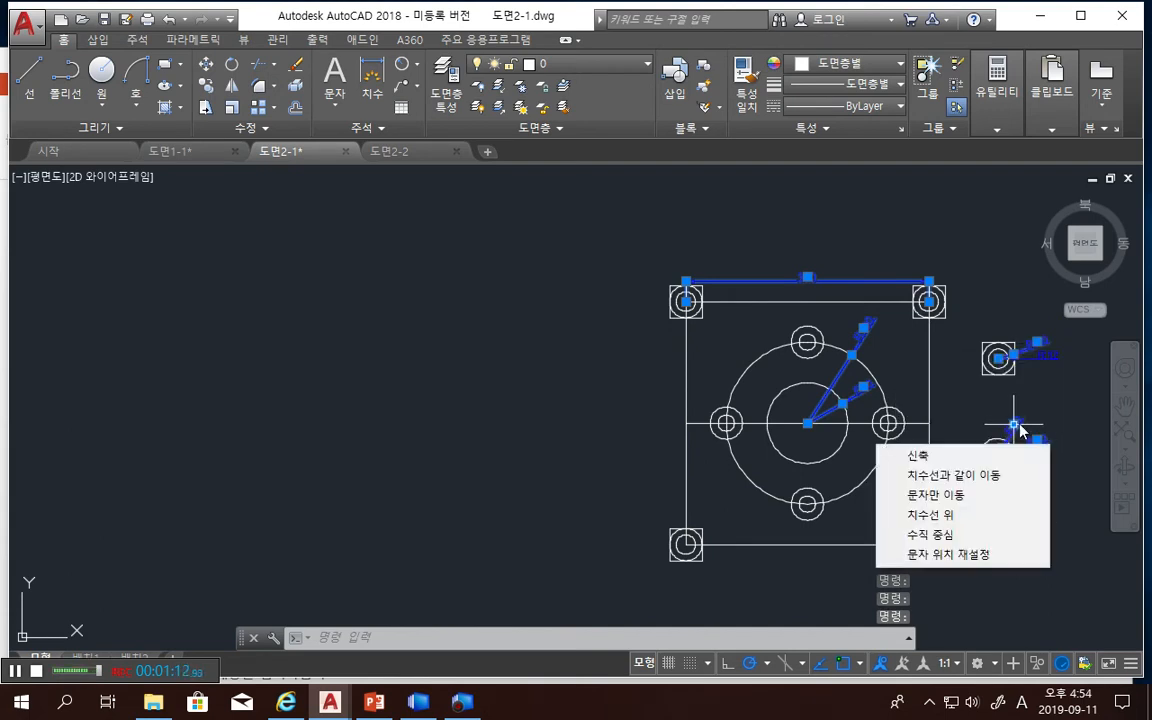
{"action": "right_click", "coordinate": [590, 364]}
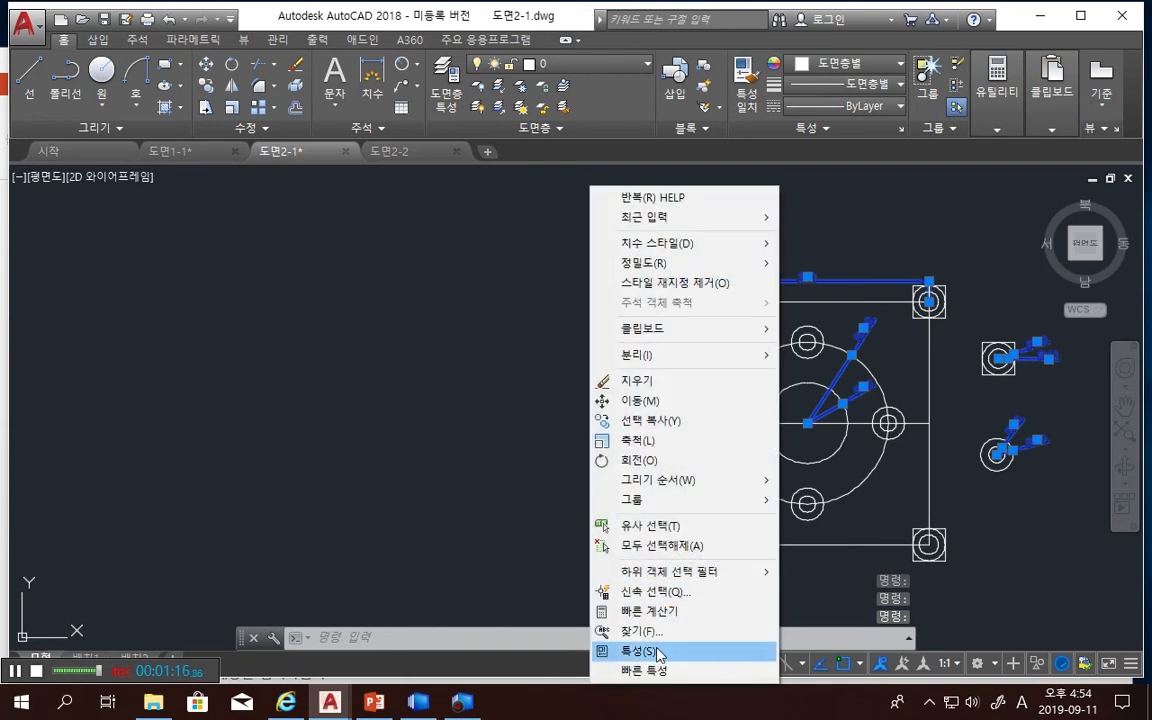
{"action": "left_click", "coordinate": [660, 653]}
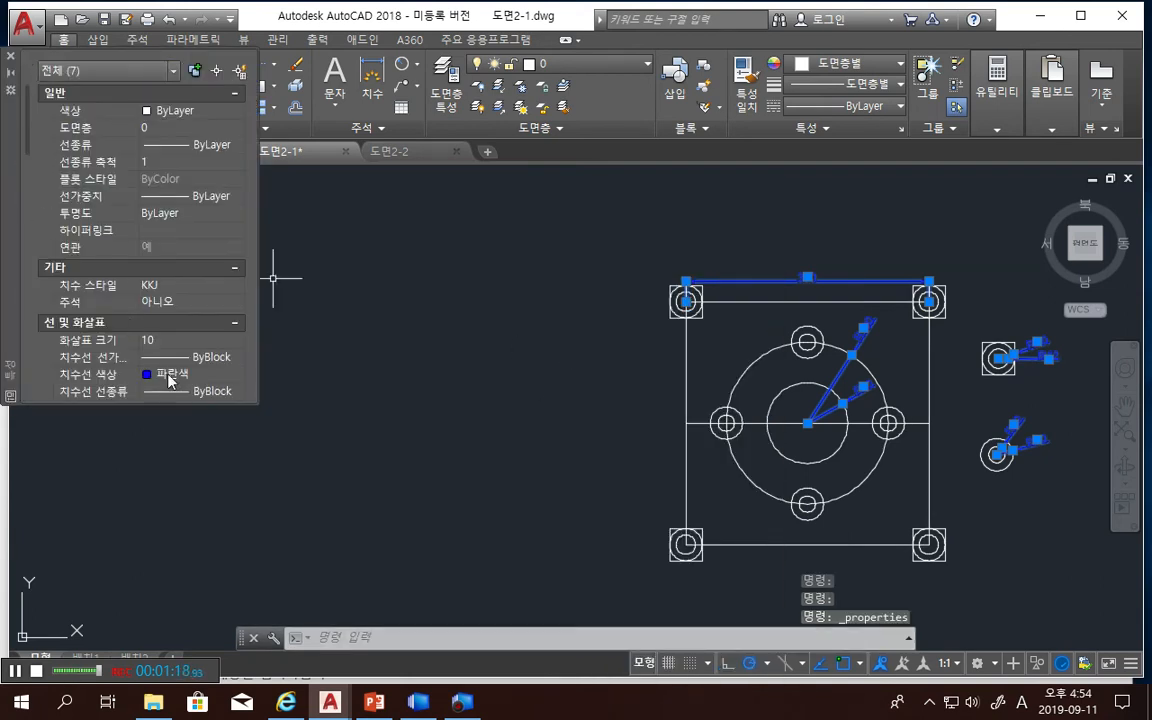
{"action": "left_click", "coordinate": [170, 374]}
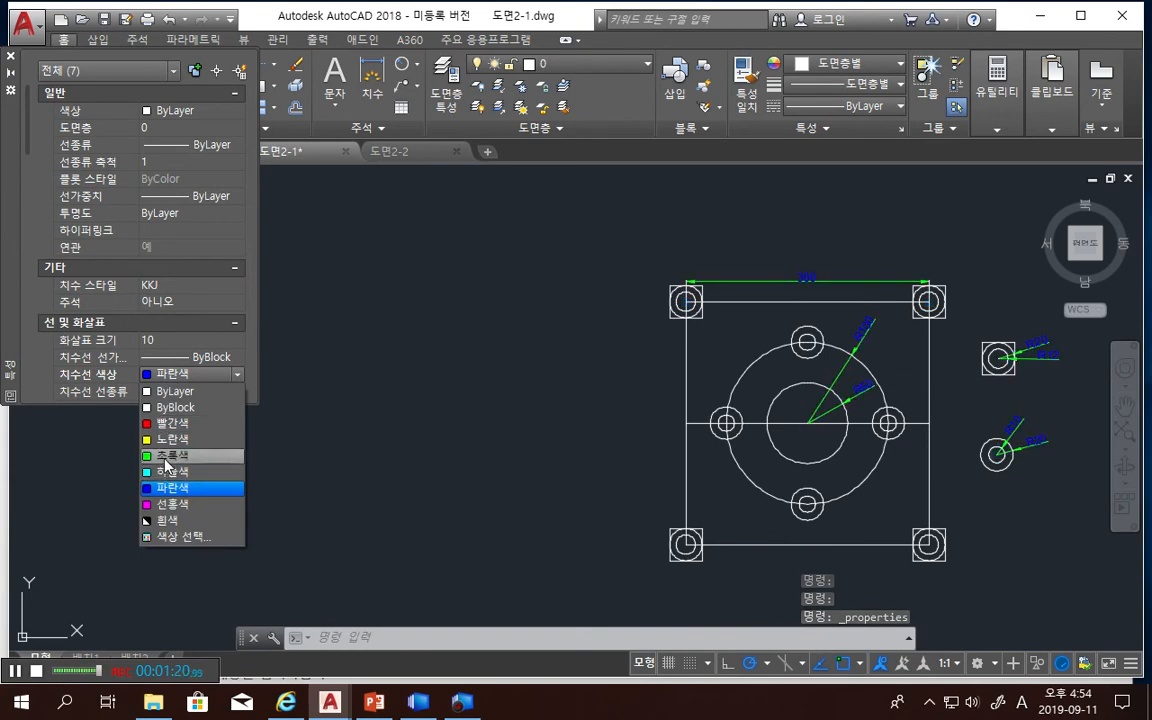
{"action": "left_click", "coordinate": [165, 413]}
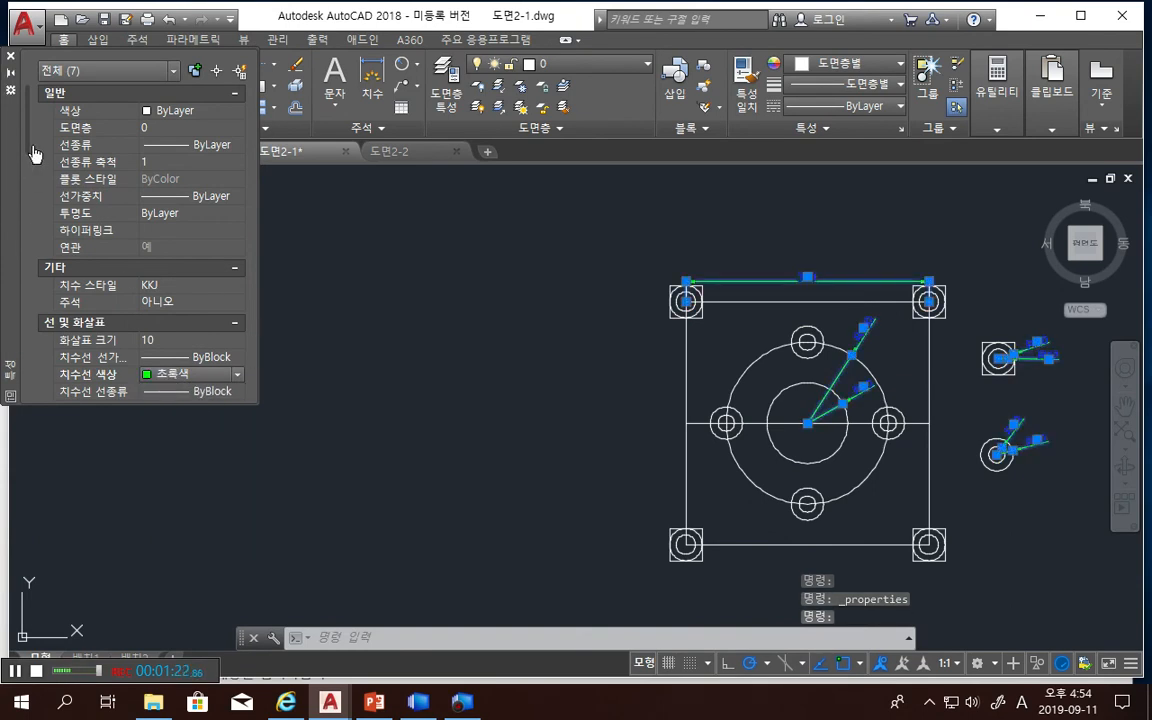
Set the text colour of the selected dimensions to green (초록색), close the properties and clear the selection
{"action": "left_click_drag", "start_coordinate": [30, 152], "coordinate": [27, 190]}
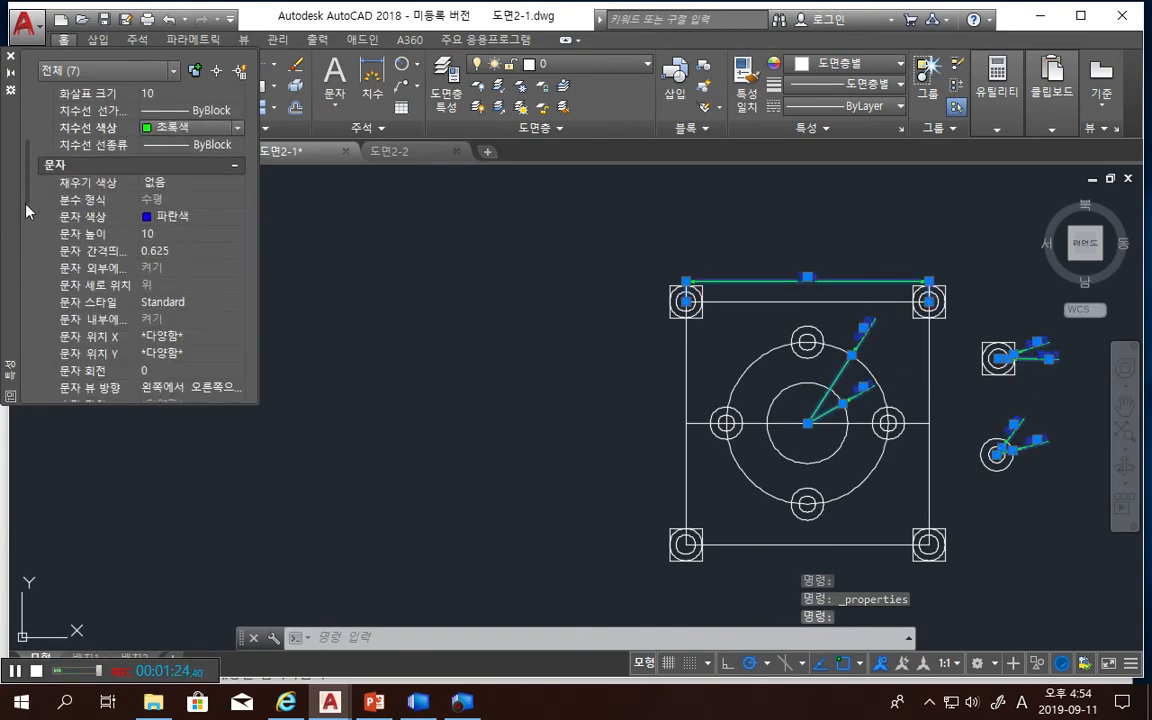
{"action": "left_click", "coordinate": [166, 218]}
{"action": "left_click", "coordinate": [166, 219]}
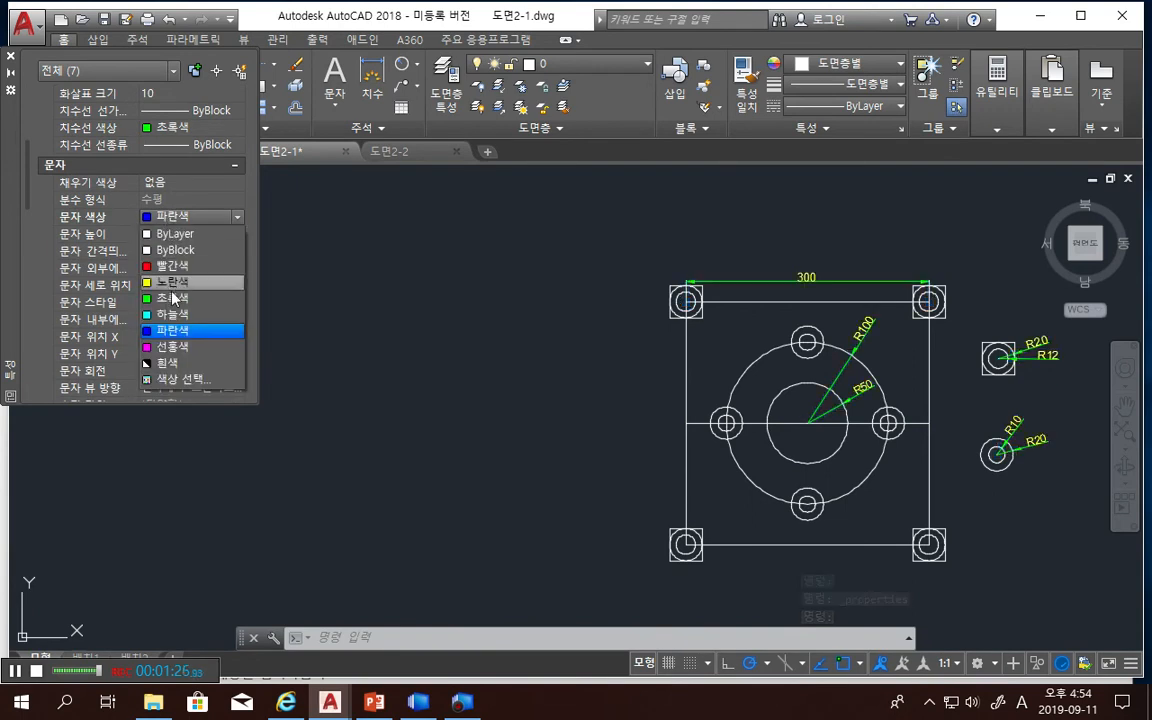
{"action": "left_click", "coordinate": [168, 298]}
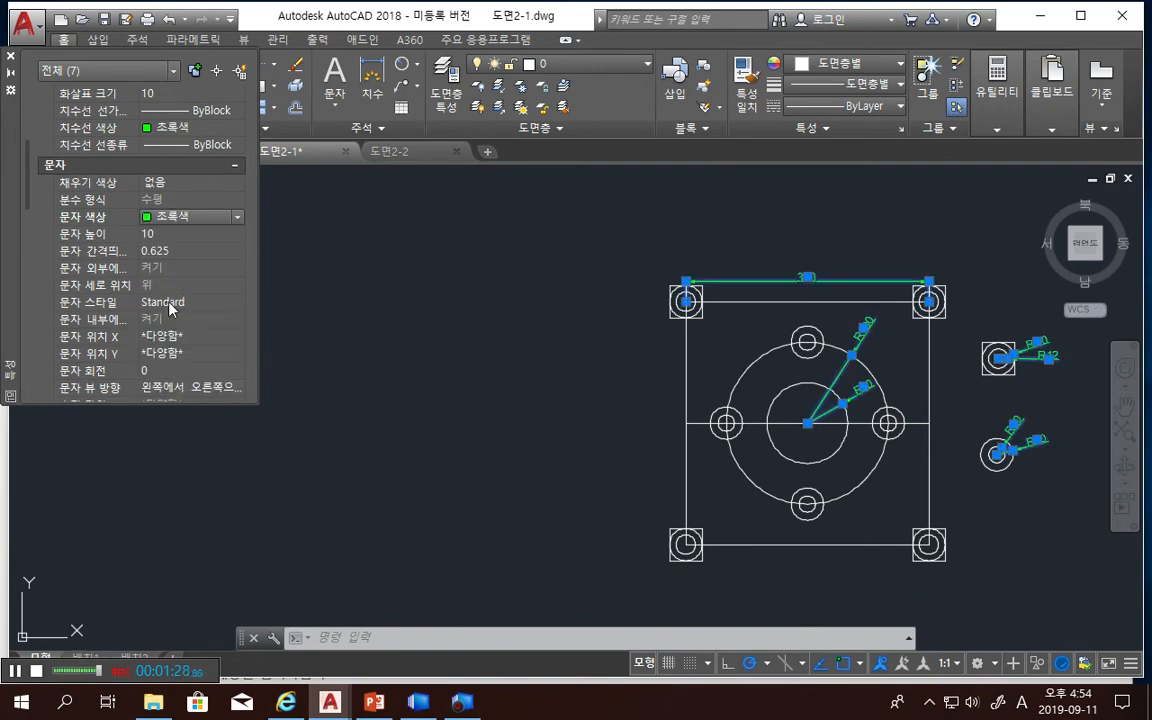
{"action": "left_click", "coordinate": [10, 56]}
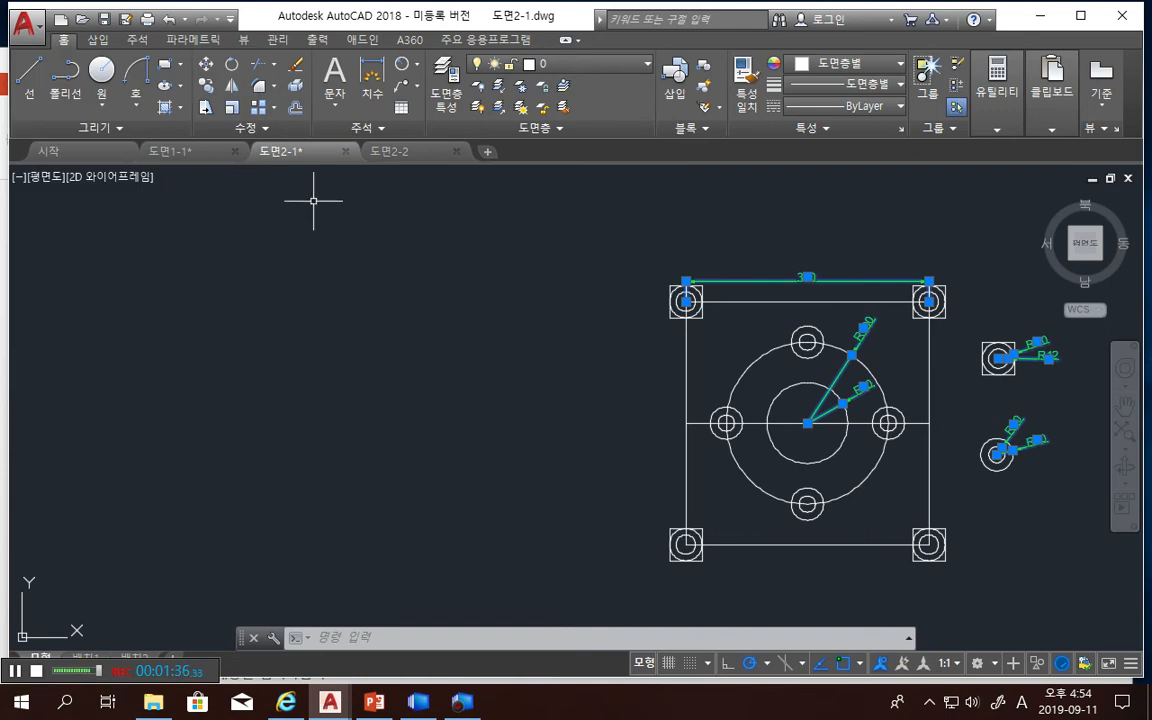
{"action": "left_click", "coordinate": [530, 327]}
{"action": "key", "text": "Escape"}
{"action": "key", "text": "Escape"}
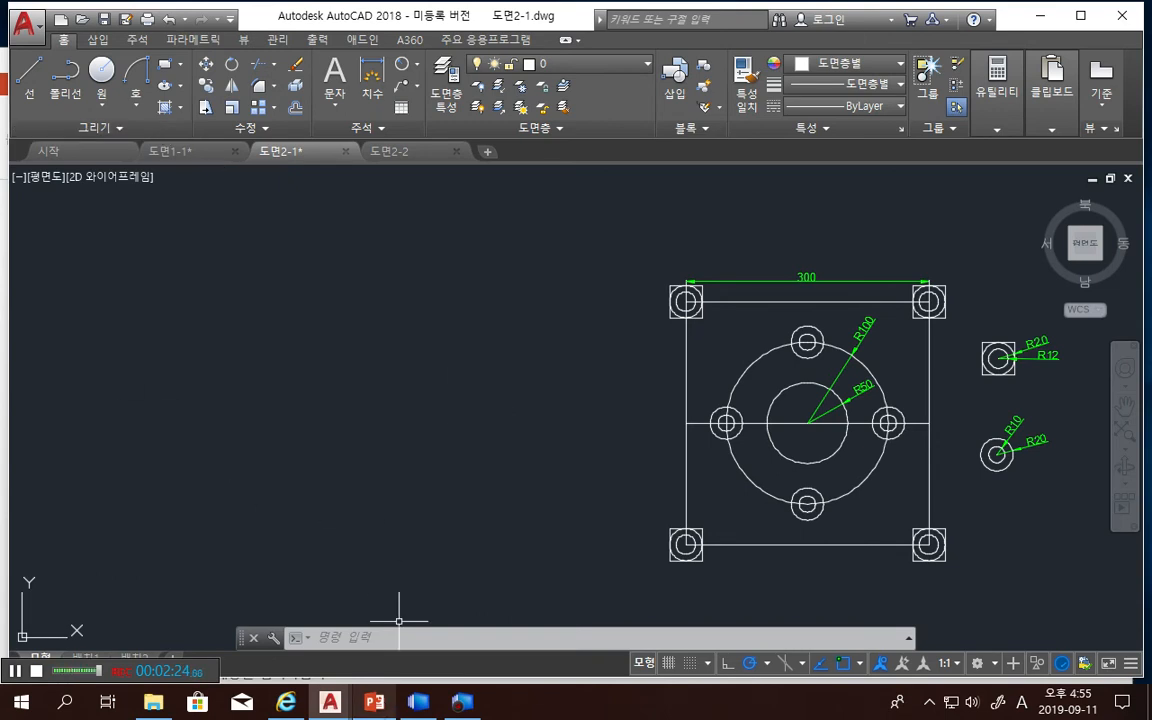
Check the 도면 4-3 slide in PowerPoint and return to the 도면2-1 drawing in AutoCAD
{"action": "left_click", "coordinate": [372, 703]}
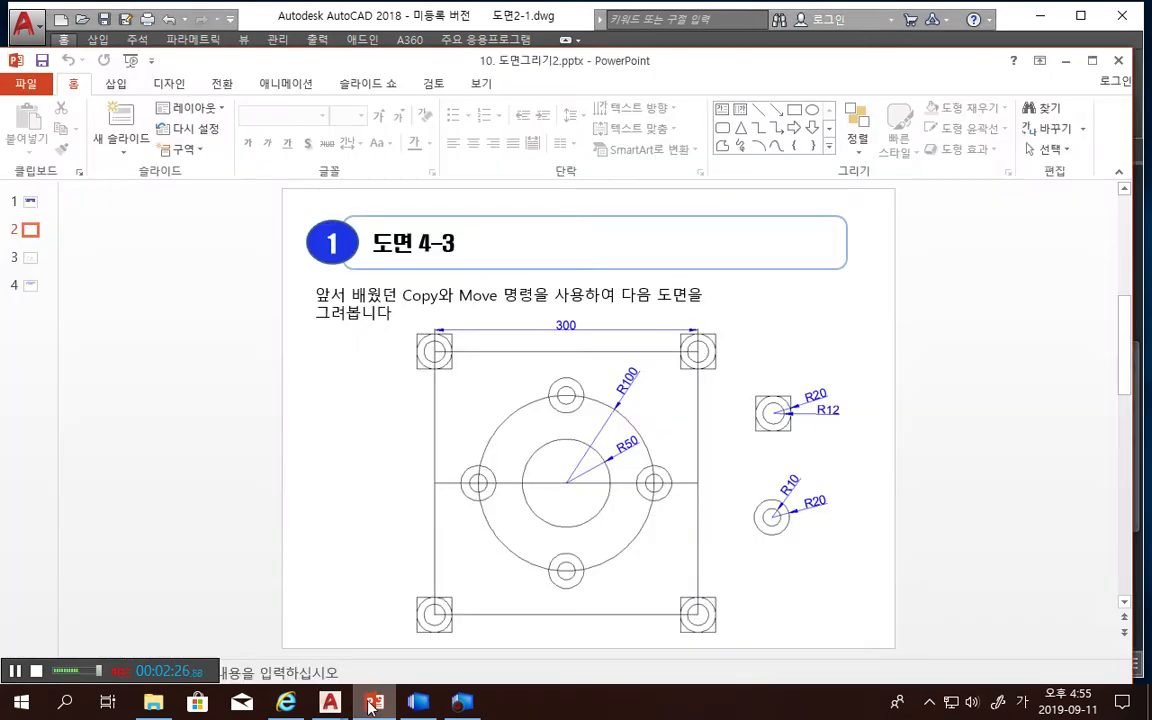
{"action": "left_click", "coordinate": [372, 703]}
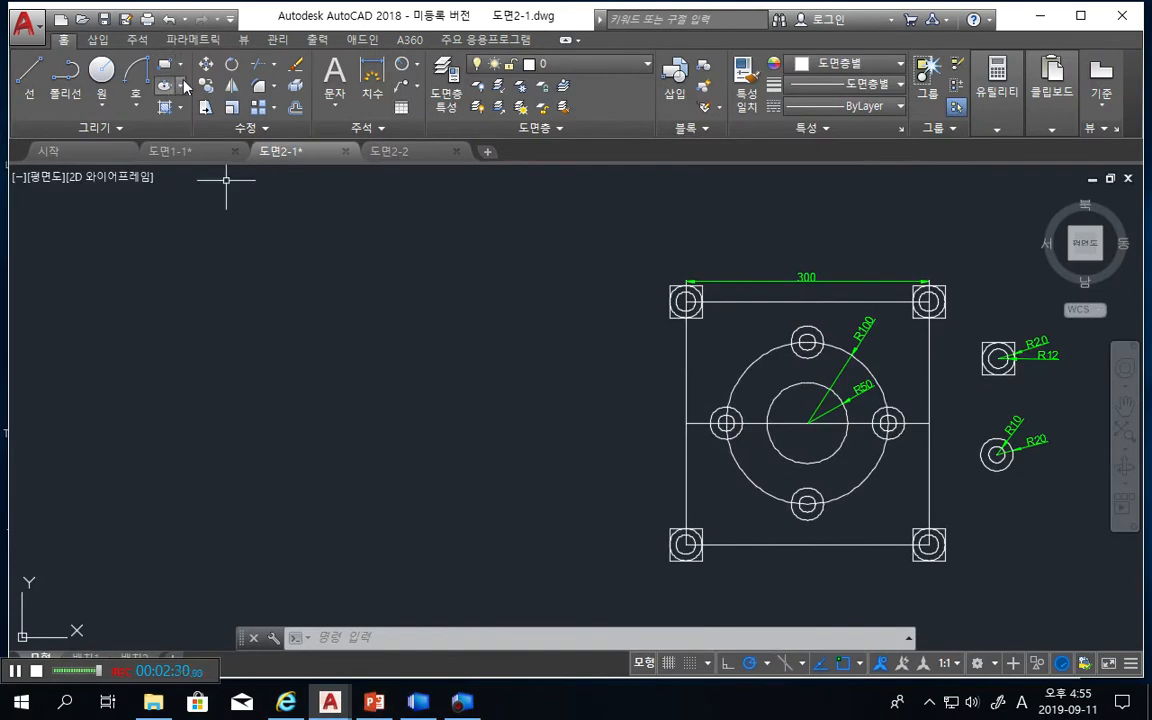
Draw a 300 by 300 rectangle in the empty area left of the reference drawing, level with its base
{"action": "left_click", "coordinate": [180, 66]}
{"action": "left_click", "coordinate": [180, 66]}
{"action": "left_click", "coordinate": [182, 66]}
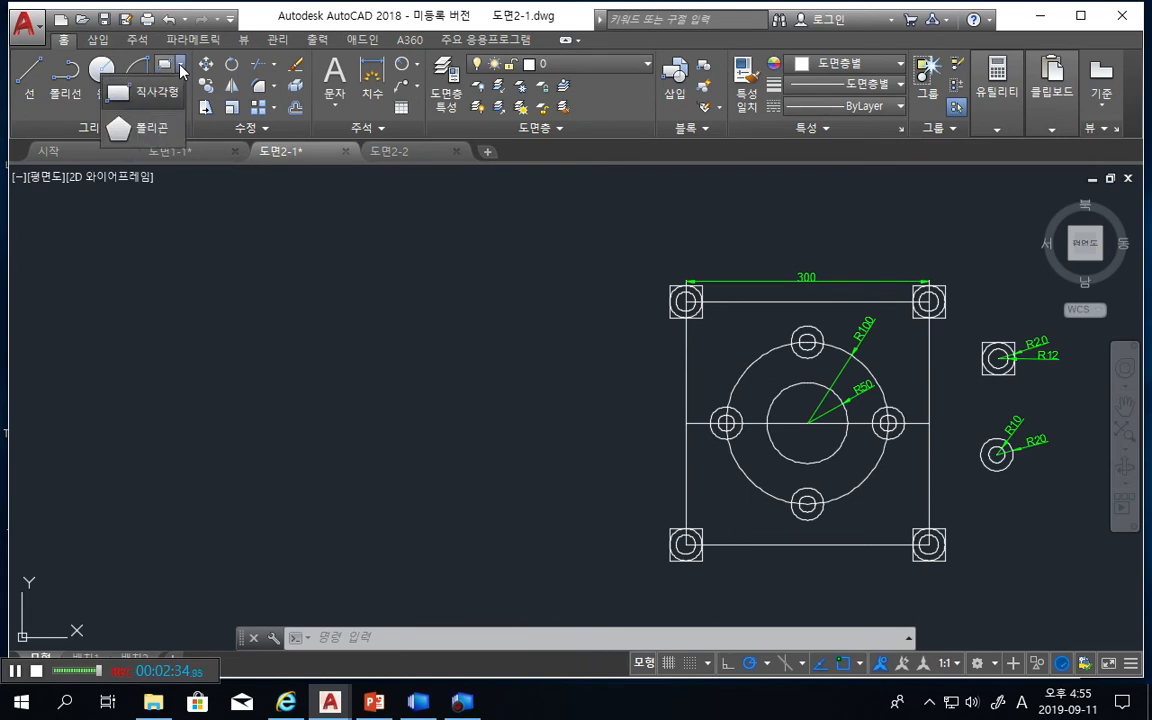
{"action": "left_click", "coordinate": [182, 66]}
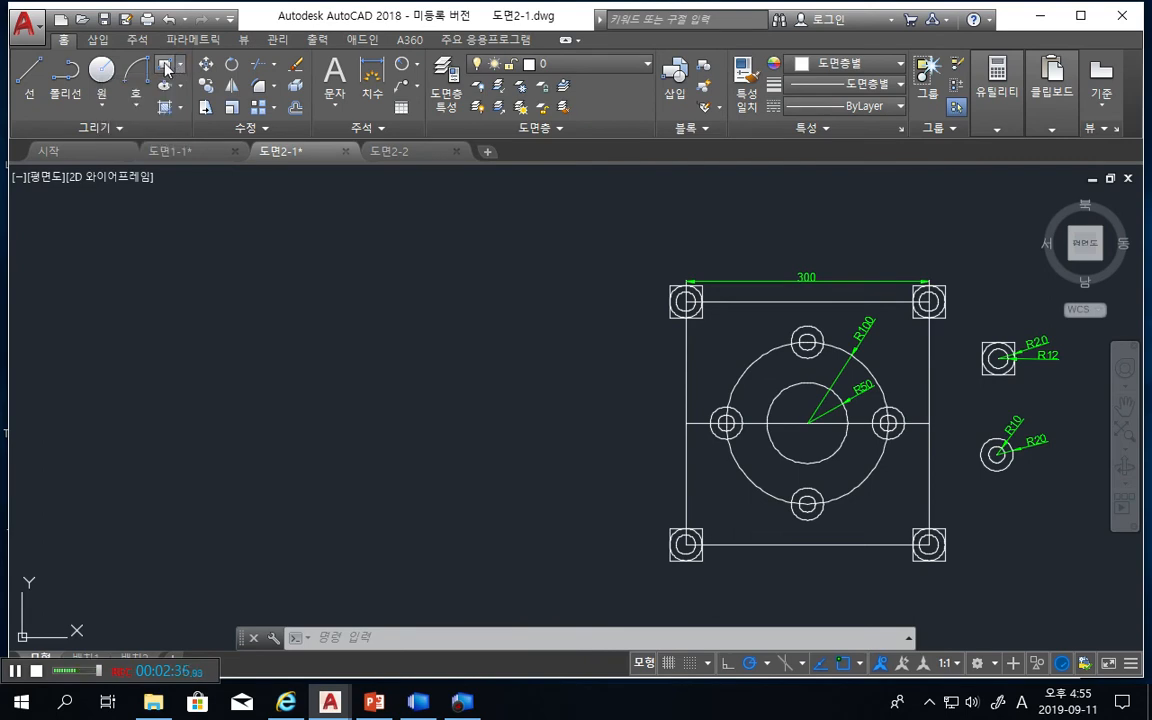
{"action": "left_click", "coordinate": [166, 67]}
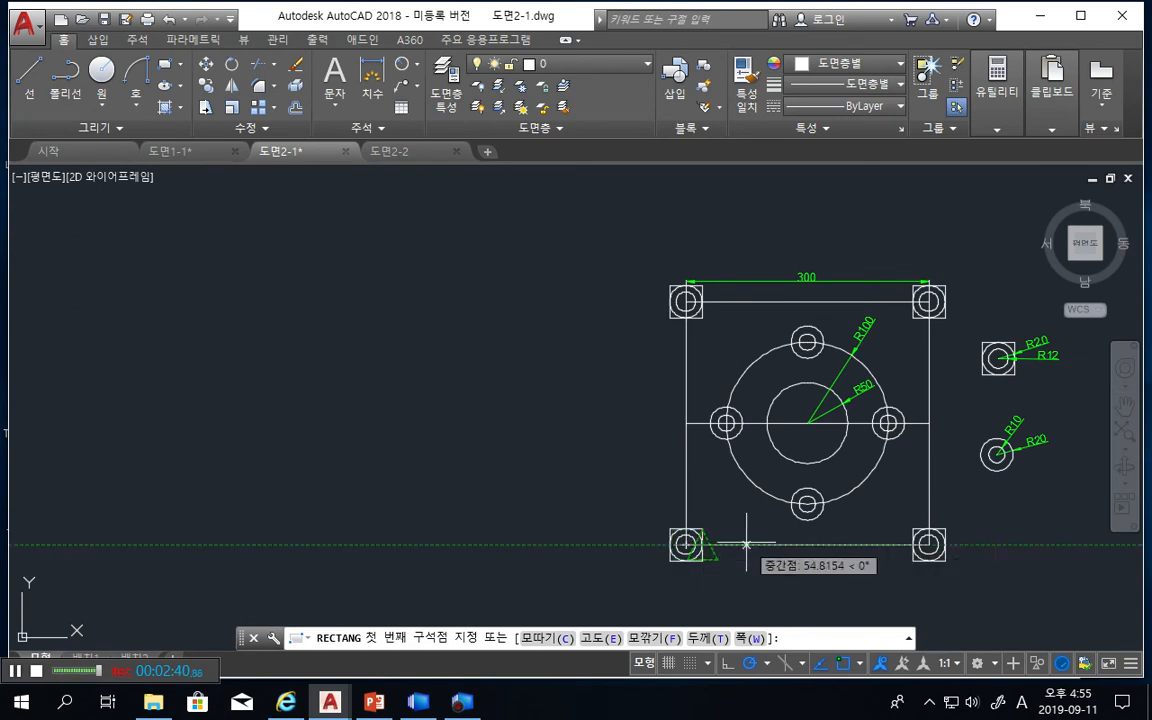
{"action": "left_click", "coordinate": [217, 546]}
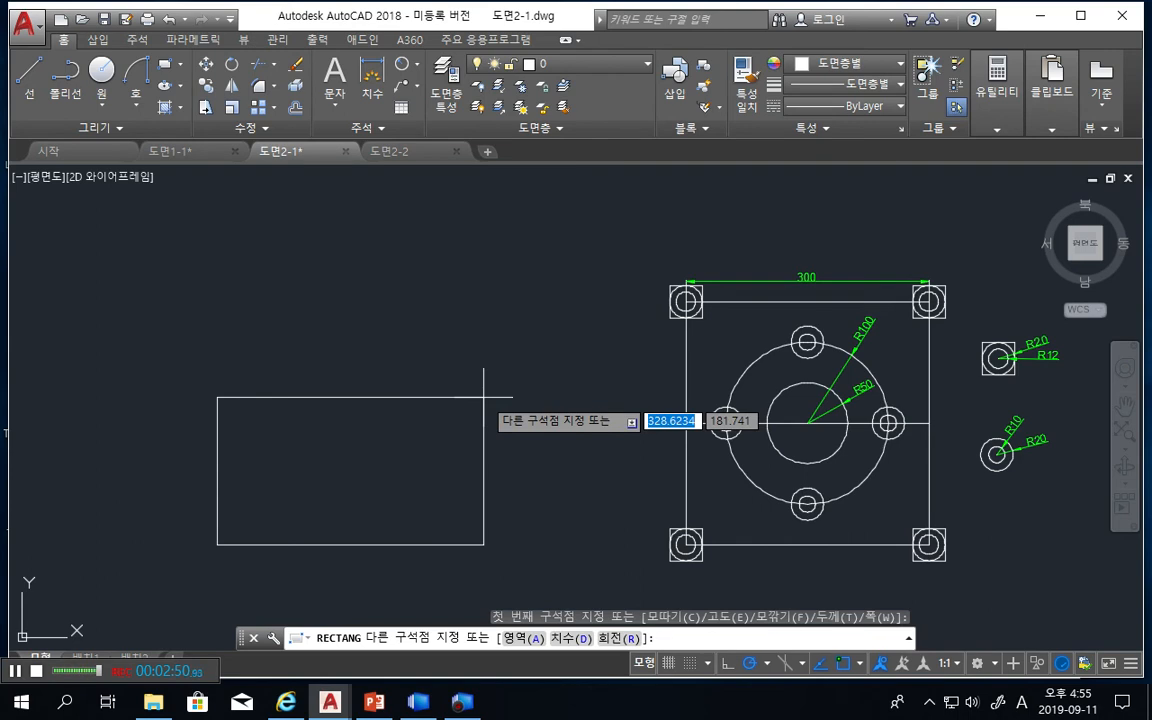
{"action": "type", "text": "300"}
{"action": "key", "text": "Tab"}
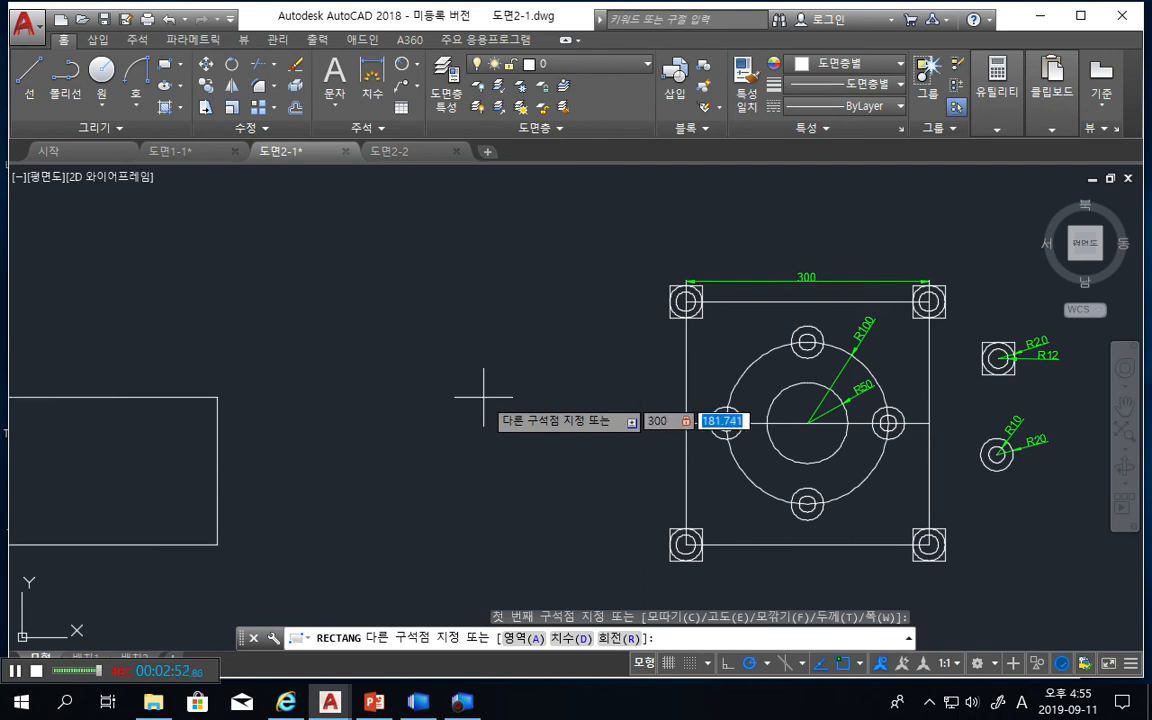
{"action": "type", "text": "300"}
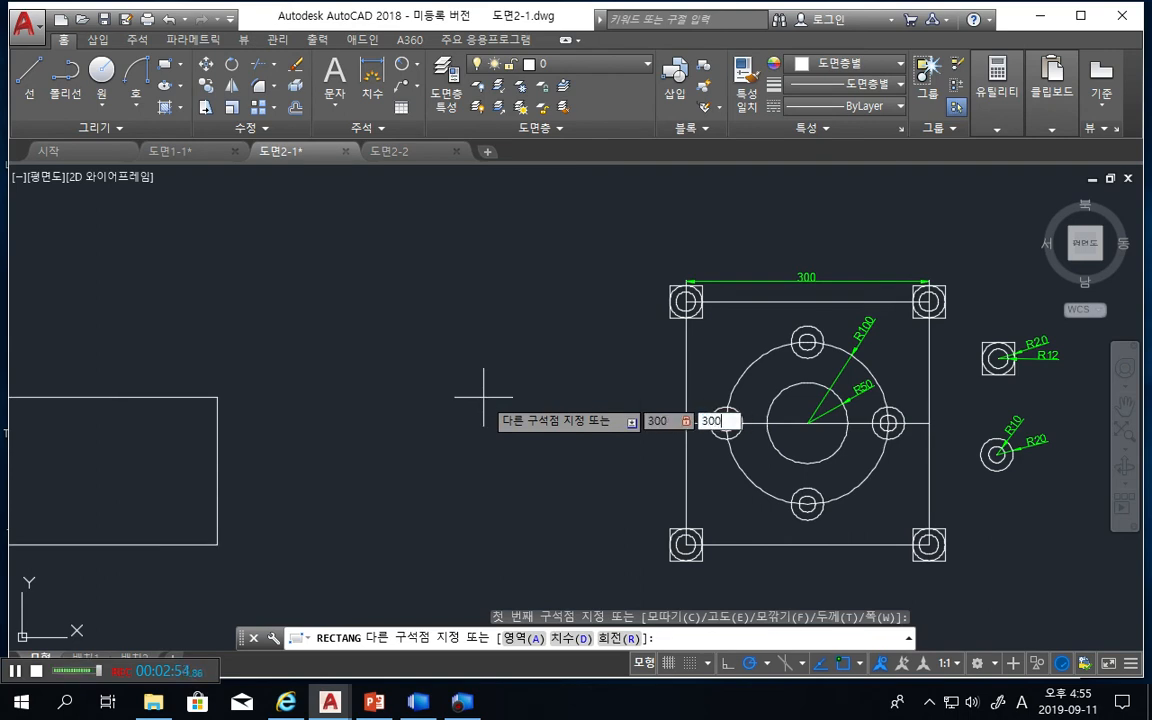
{"action": "key", "text": "Return"}
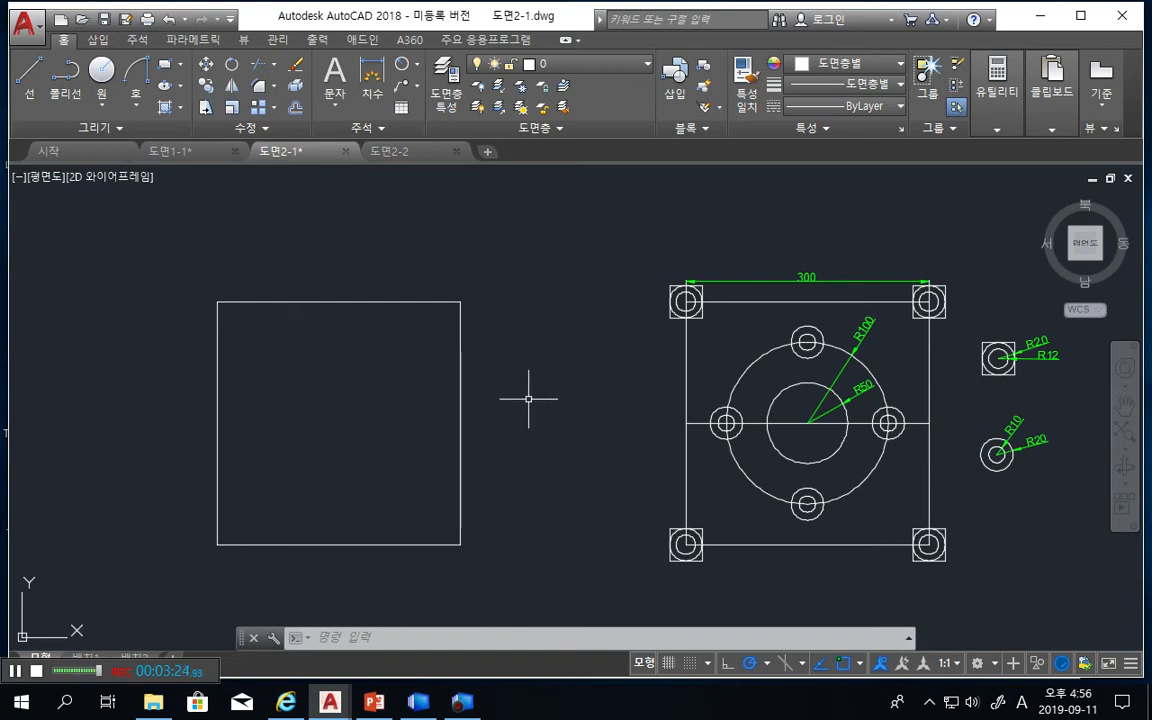
Draw a circle of radius 12 in the free space between the new square and the reference drawing
{"action": "left_click", "coordinate": [381, 640]}
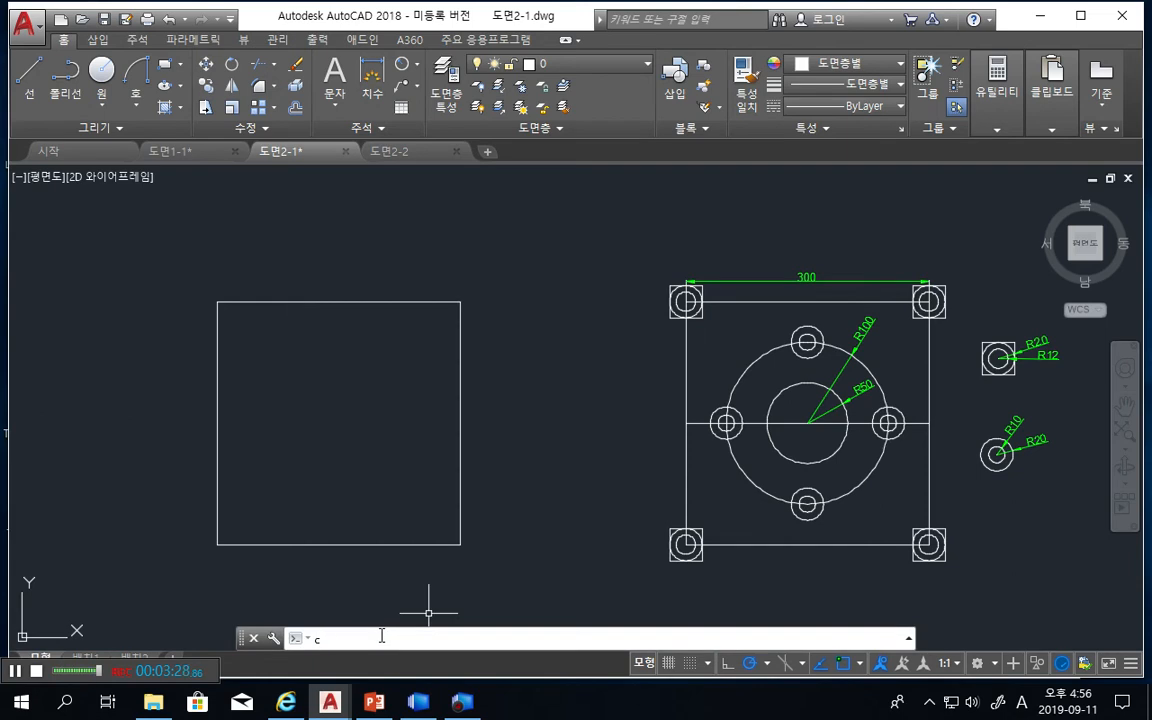
{"action": "type", "text": "c"}
{"action": "key", "text": "Return"}
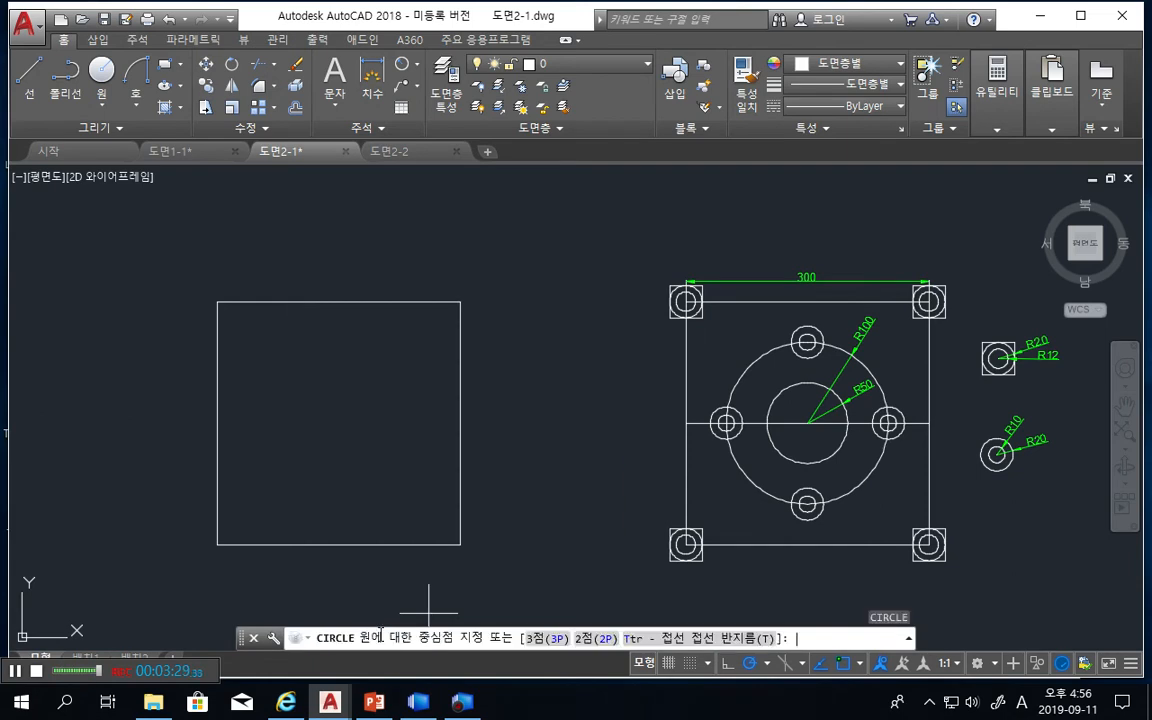
{"action": "left_click", "coordinate": [547, 373]}
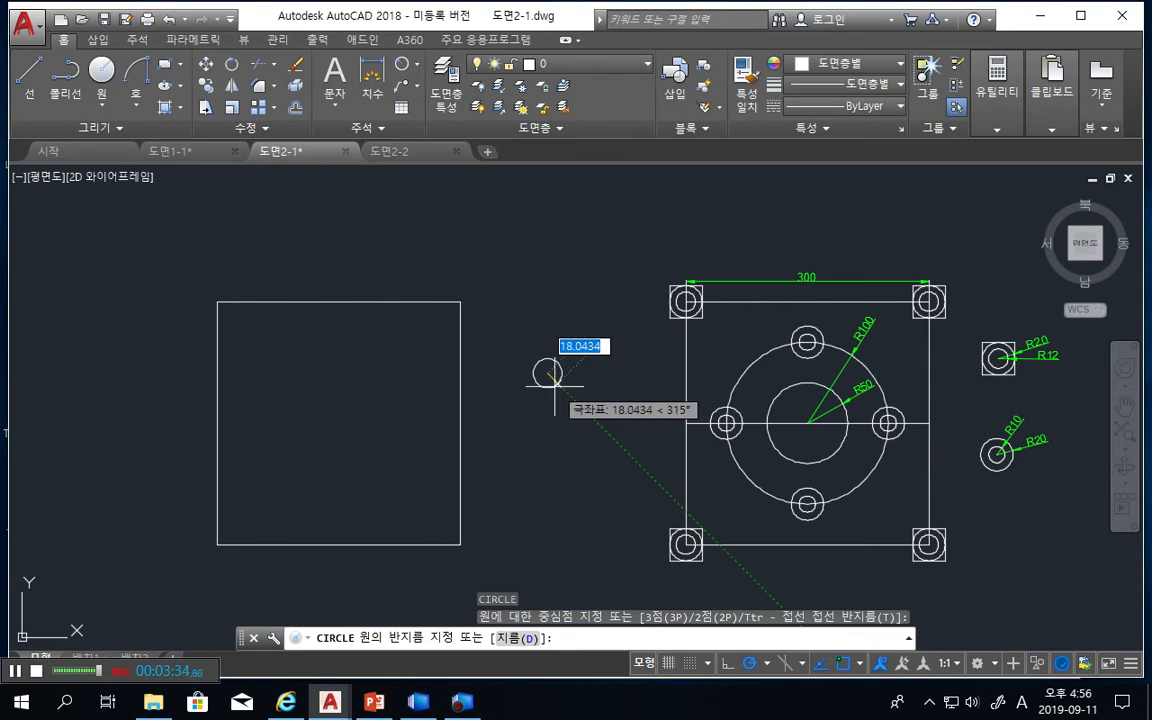
{"action": "type", "text": "12"}
{"action": "key", "text": "Return"}
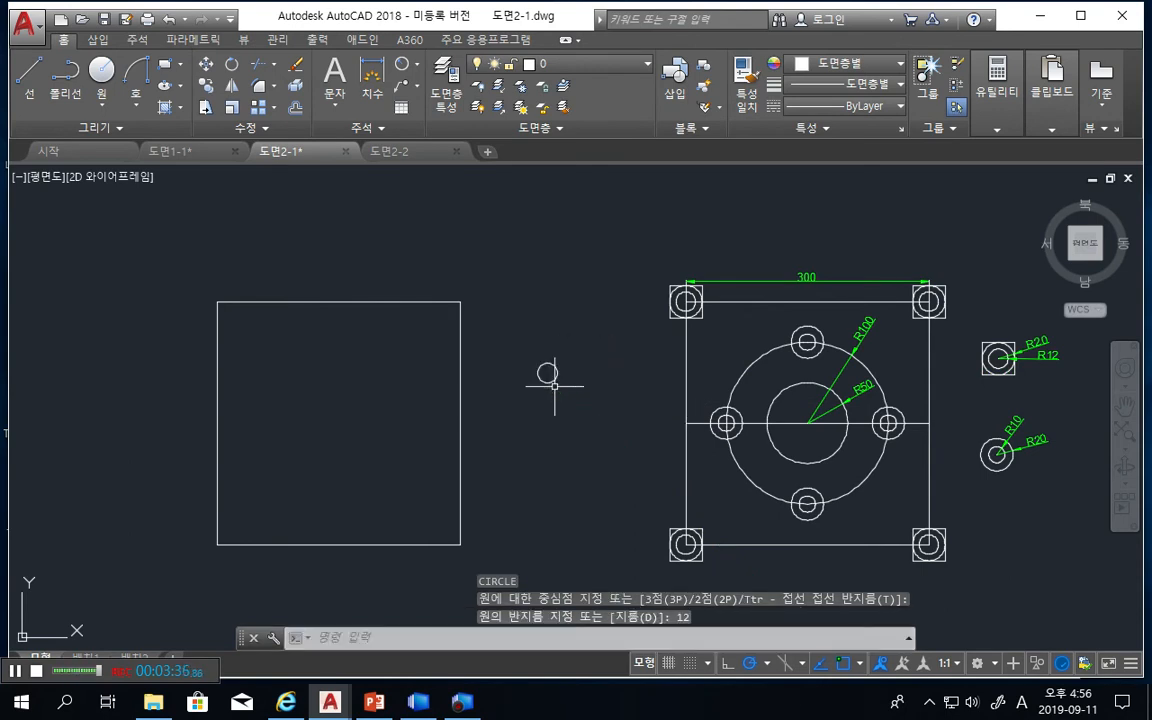
Draw a concentric circle of radius 20 around the centre of the new 12-radius circle
{"action": "type", "text": "c"}
{"action": "key", "text": "Return"}
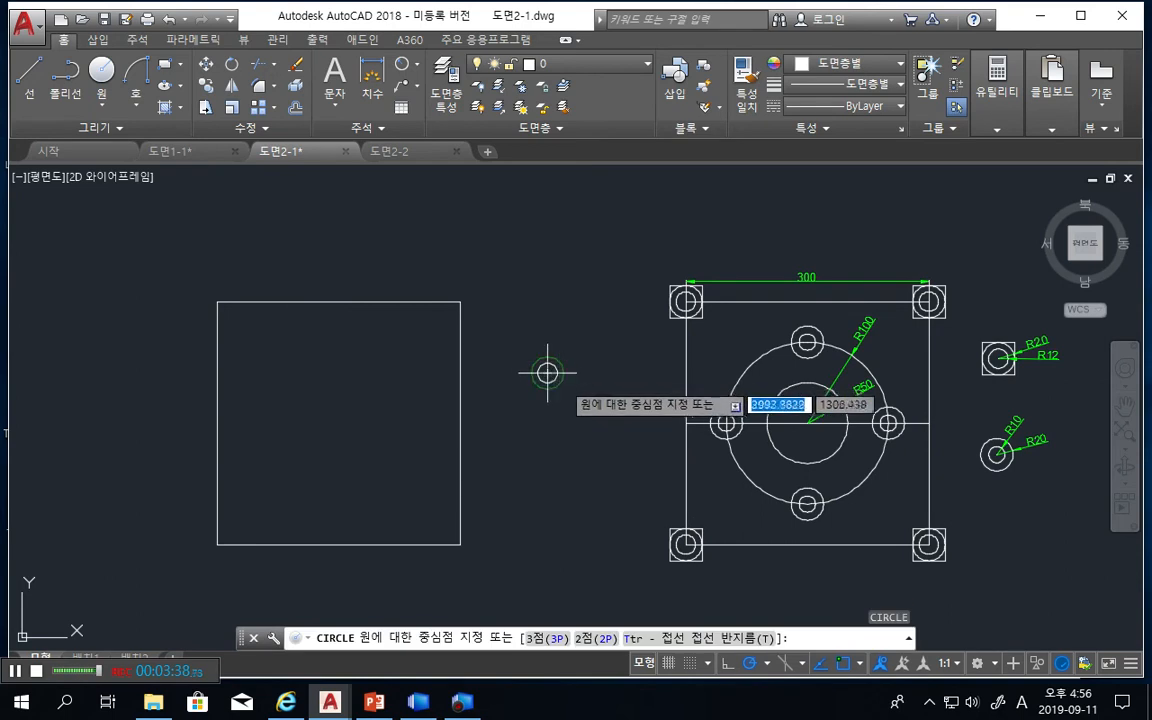
{"action": "left_click", "coordinate": [547, 373]}
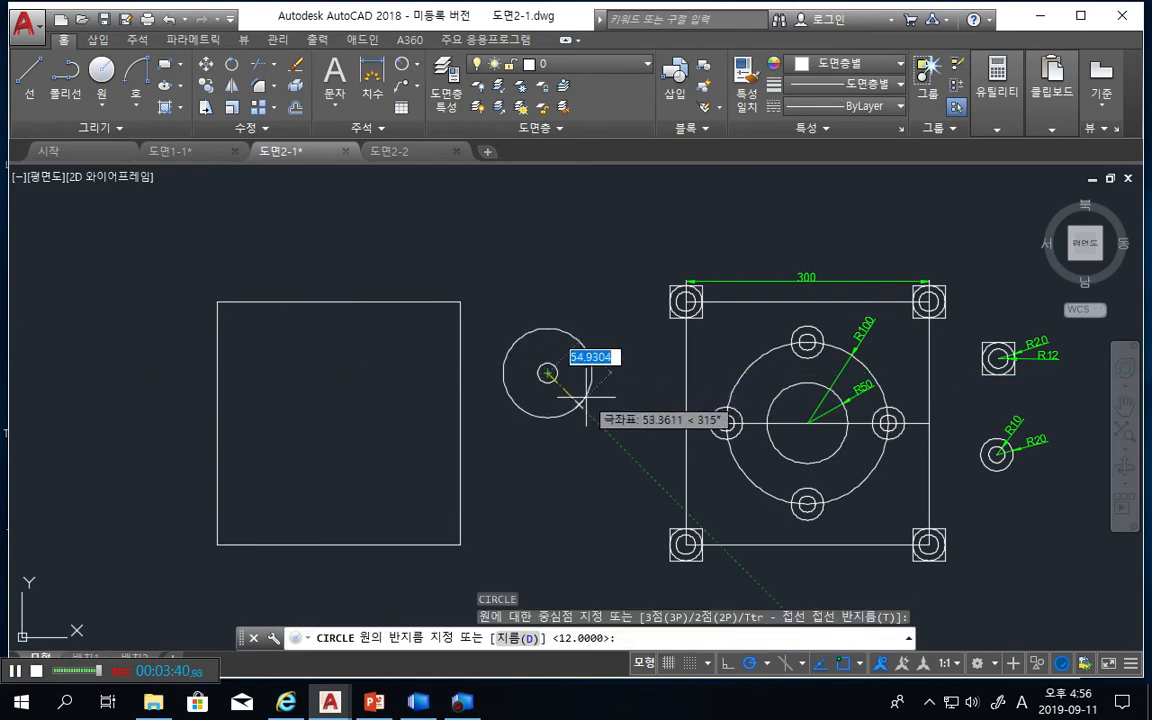
{"action": "type", "text": "20"}
{"action": "key", "text": "Return"}
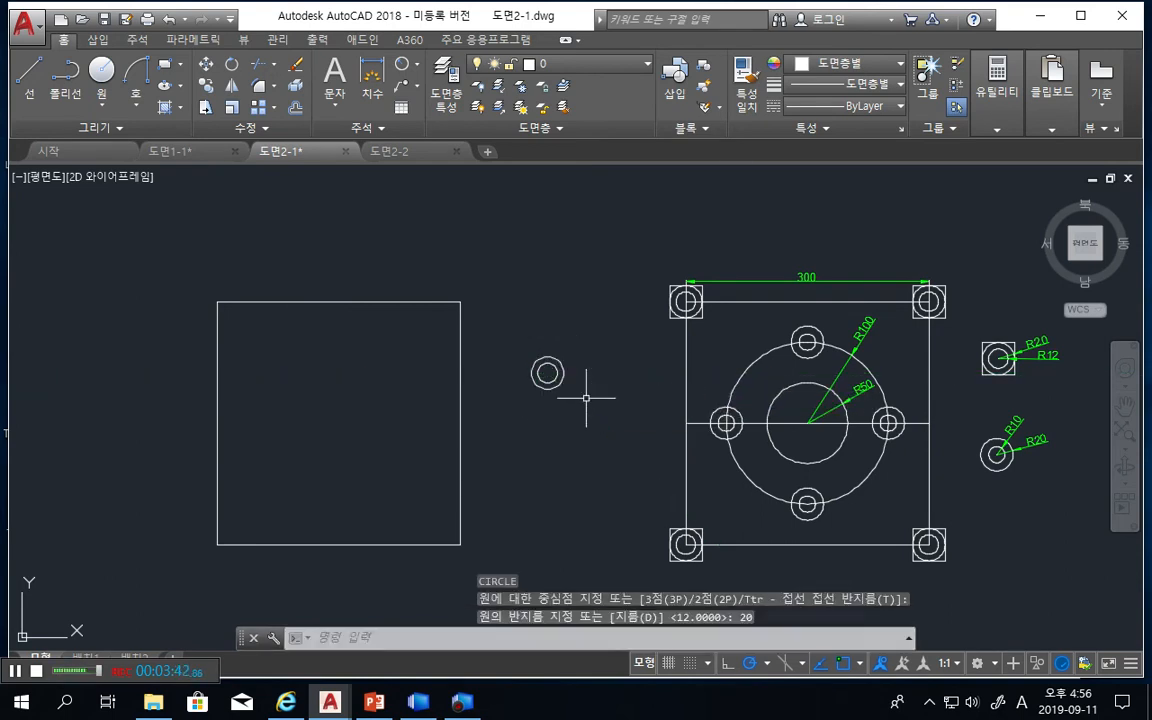
Draw a 40 by 40 rectangle in the free space above the new concentric circles
{"action": "left_click", "coordinate": [168, 72]}
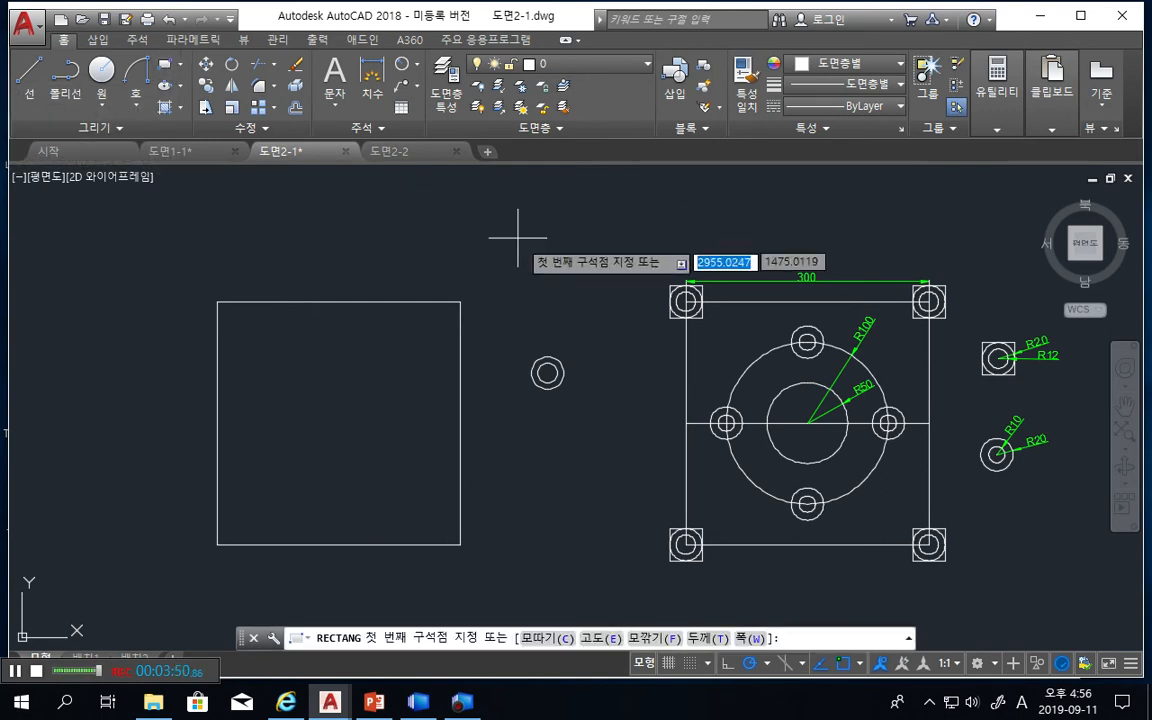
{"action": "left_click", "coordinate": [517, 292]}
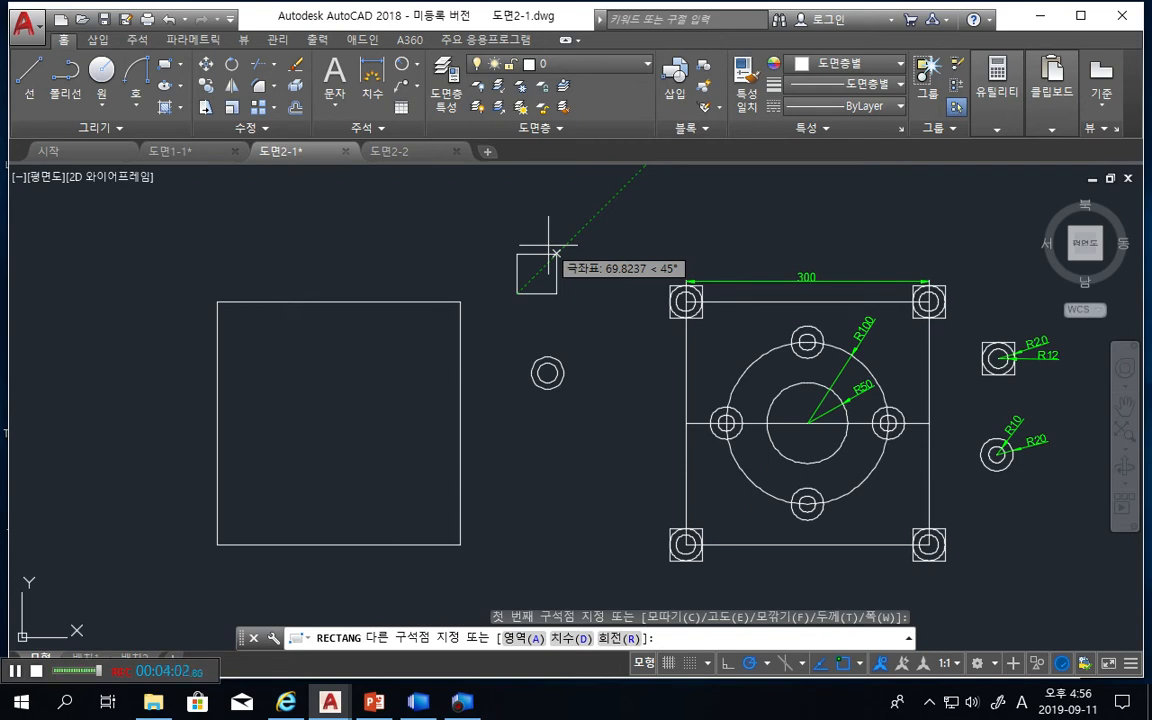
{"action": "type", "text": "40,40"}
{"action": "key", "text": "Return"}
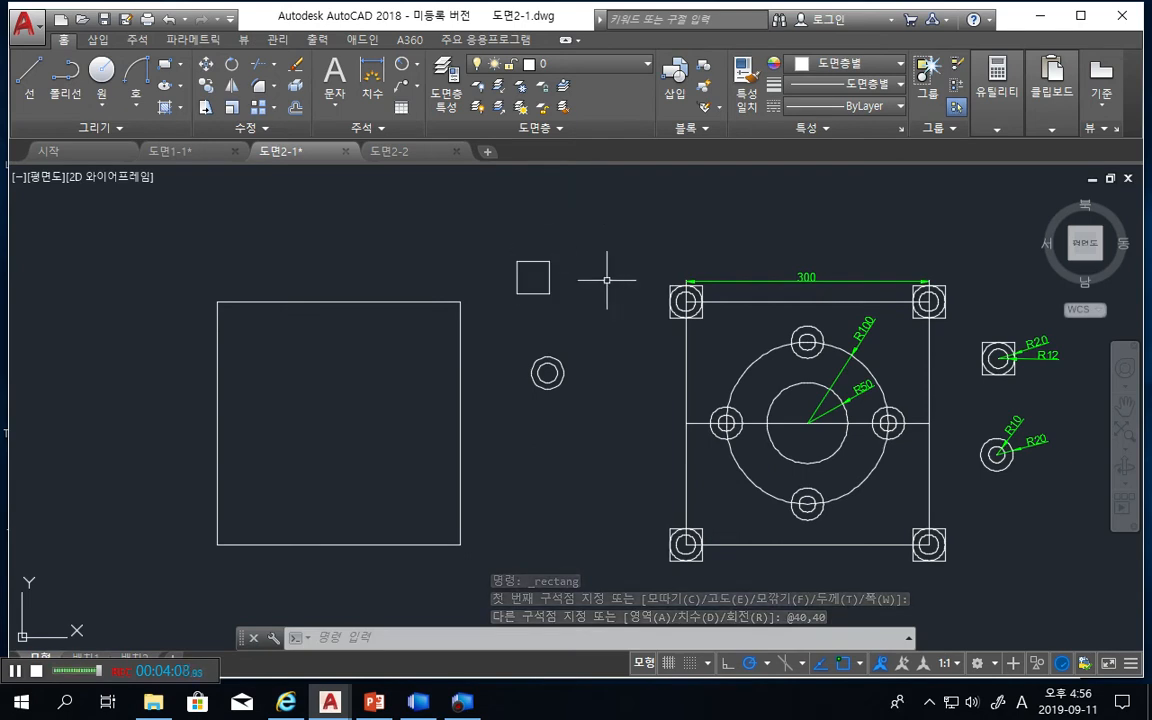
Try to move the 40 by 40 square by its centre onto the concentric circles
{"action": "type", "text": "m"}
{"action": "key", "text": "Return"}
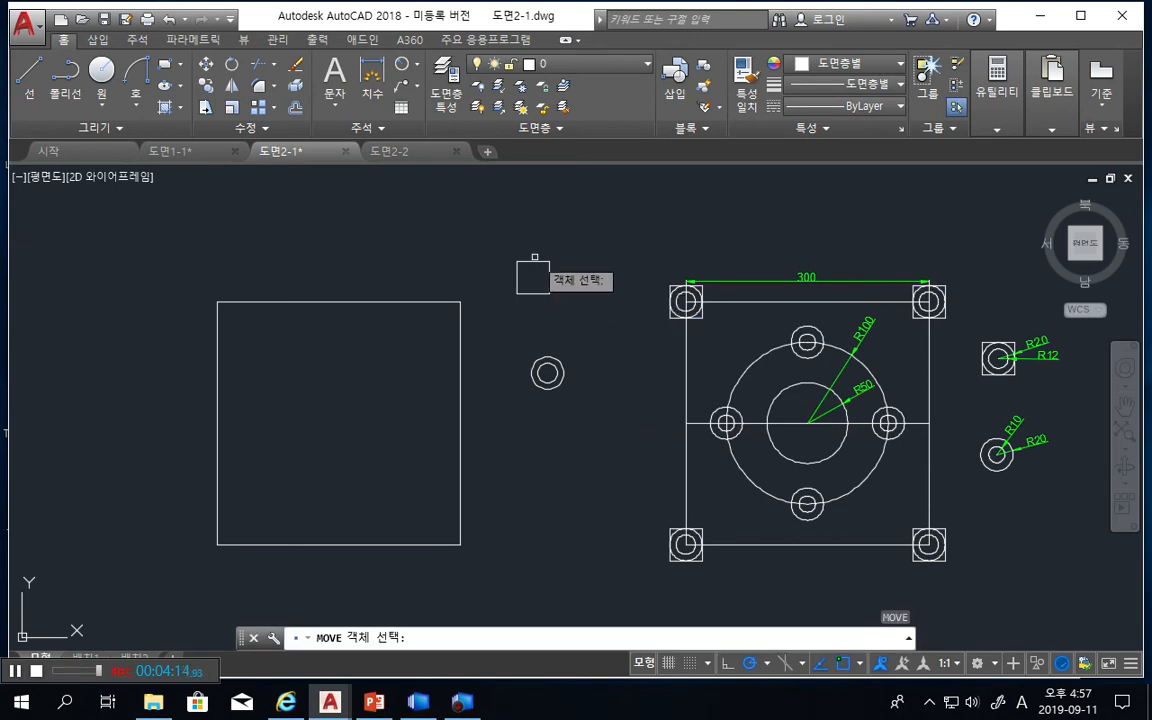
{"action": "left_click", "coordinate": [549, 277]}
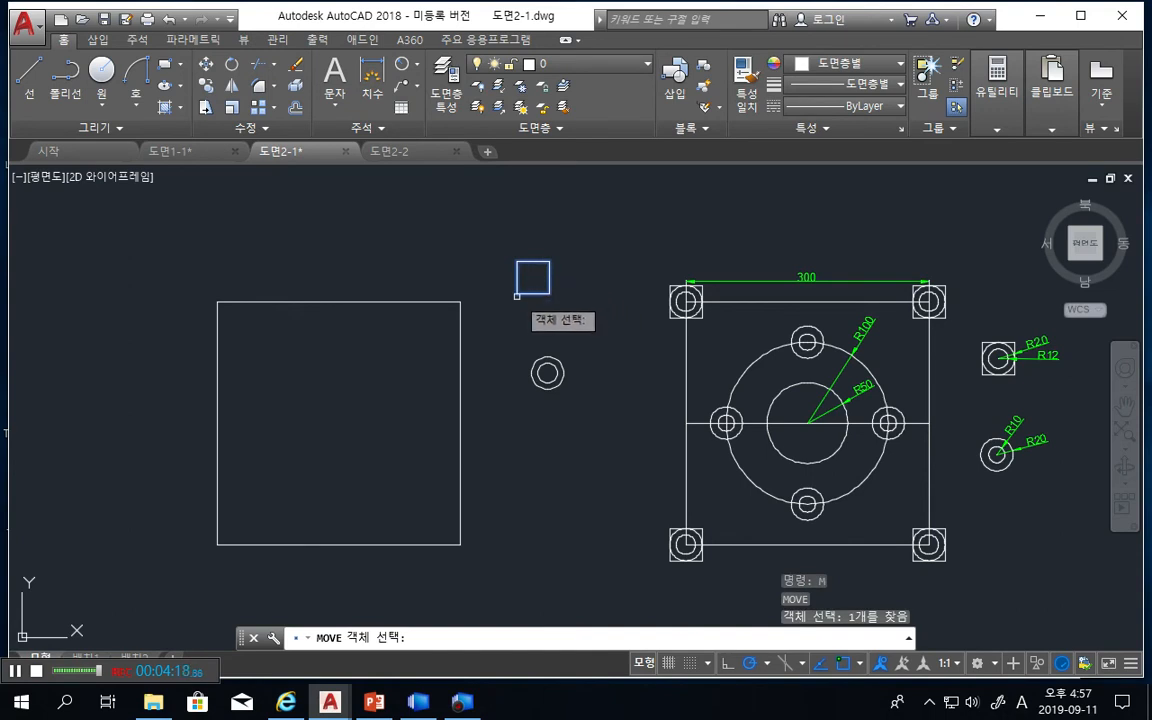
{"action": "key", "text": "Return"}
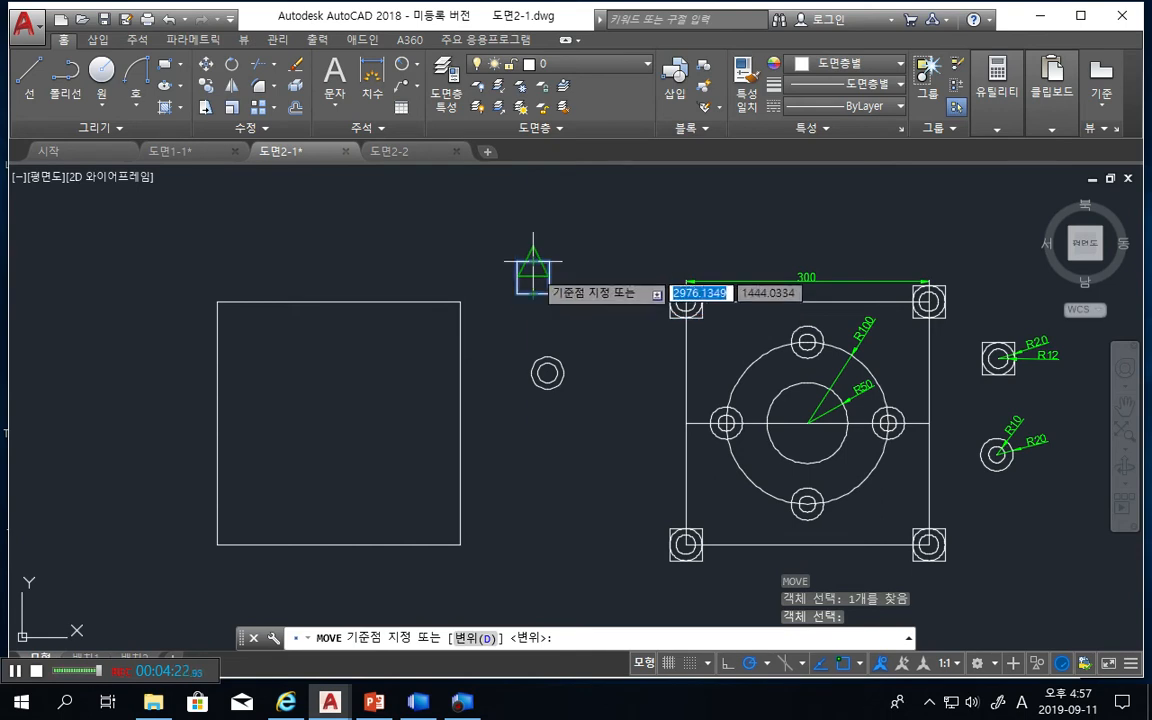
{"action": "left_click", "coordinate": [533, 276]}
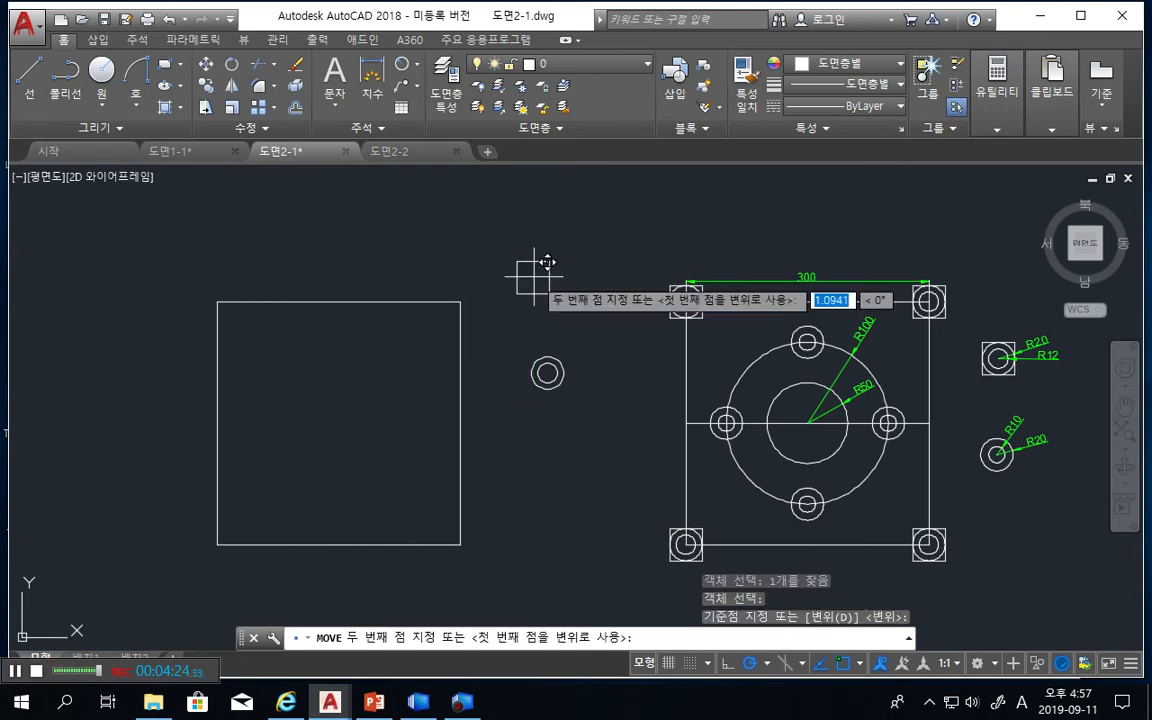
{"action": "left_click", "coordinate": [560, 358]}
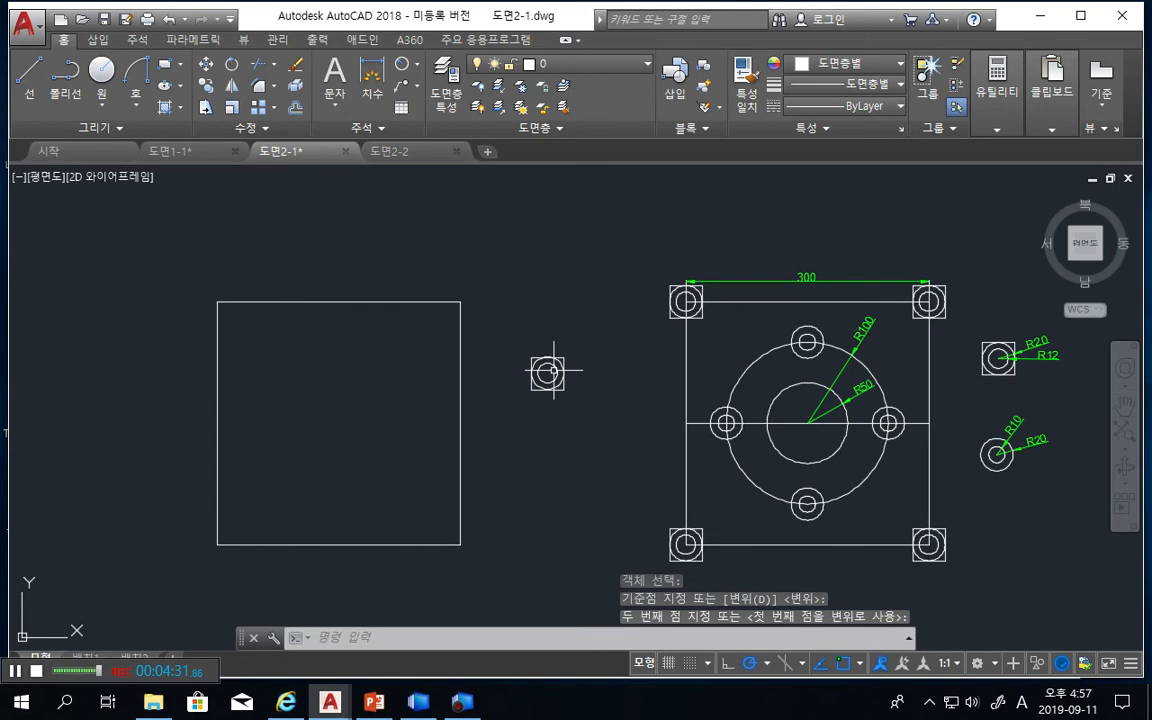
Inspect how the moved square fits around the radius 20 circle and undo the move
{"action": "left_click", "coordinate": [607, 481]}
{"action": "left_click", "coordinate": [572, 437]}
{"action": "scroll", "coordinate": [570, 413], "scroll_direction": "up", "scroll_amount": 5}
{"action": "middle_click", "coordinate": [568, 400]}
{"action": "middle_click", "coordinate": [568, 400]}
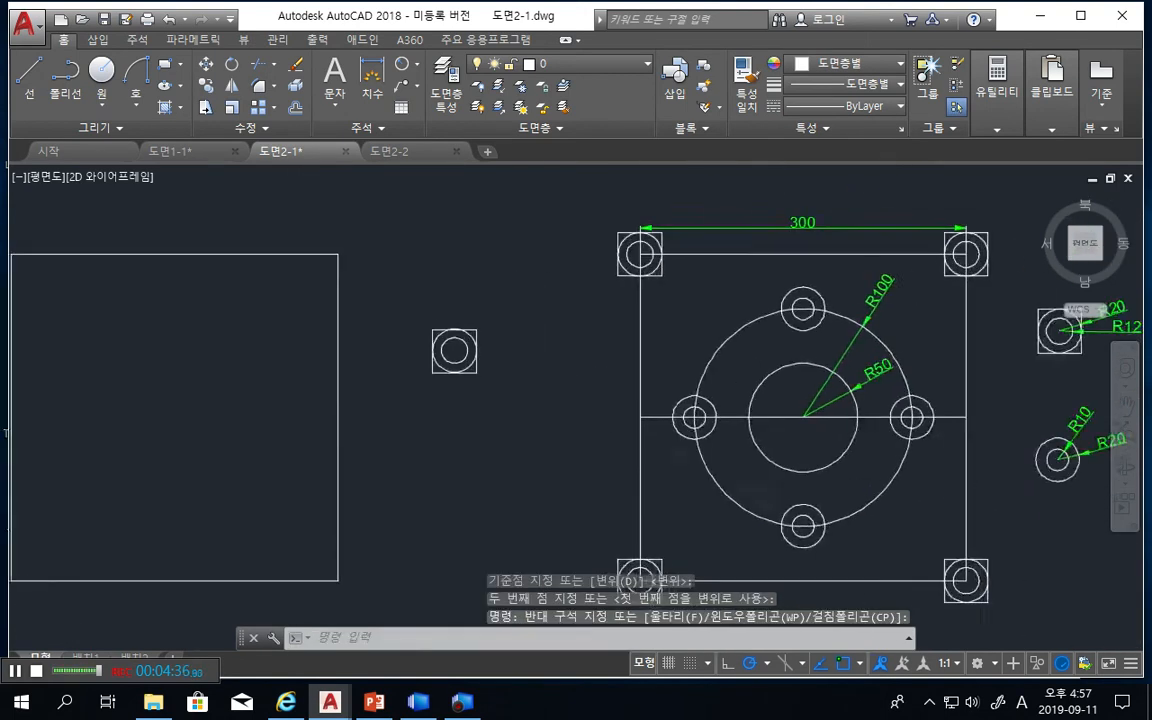
{"action": "scroll", "coordinate": [566, 395], "scroll_direction": "up", "scroll_amount": 5}
{"action": "scroll", "coordinate": [552, 396], "scroll_direction": "up", "scroll_amount": 2}
{"action": "middle_click_drag", "start_coordinate": [458, 404], "coordinate": [752, 539]}
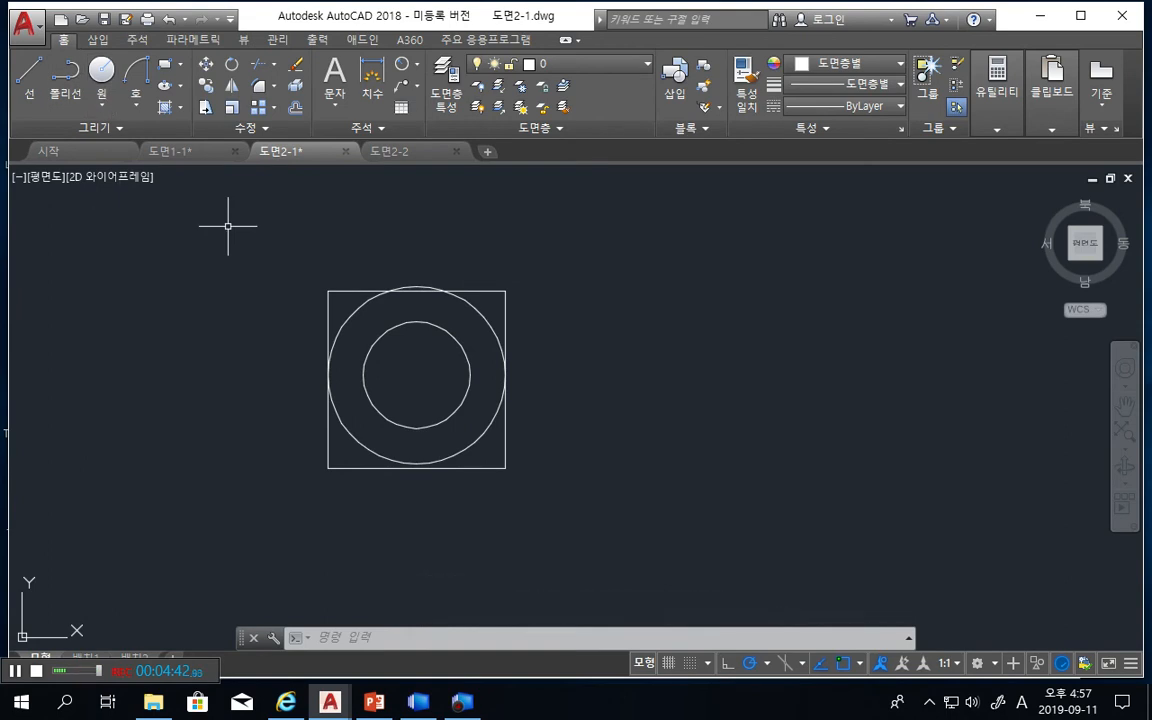
{"action": "scroll", "coordinate": [228, 227], "scroll_direction": "down", "scroll_amount": 6}
{"action": "scroll", "coordinate": [228, 227], "scroll_direction": "down", "scroll_amount": 2}
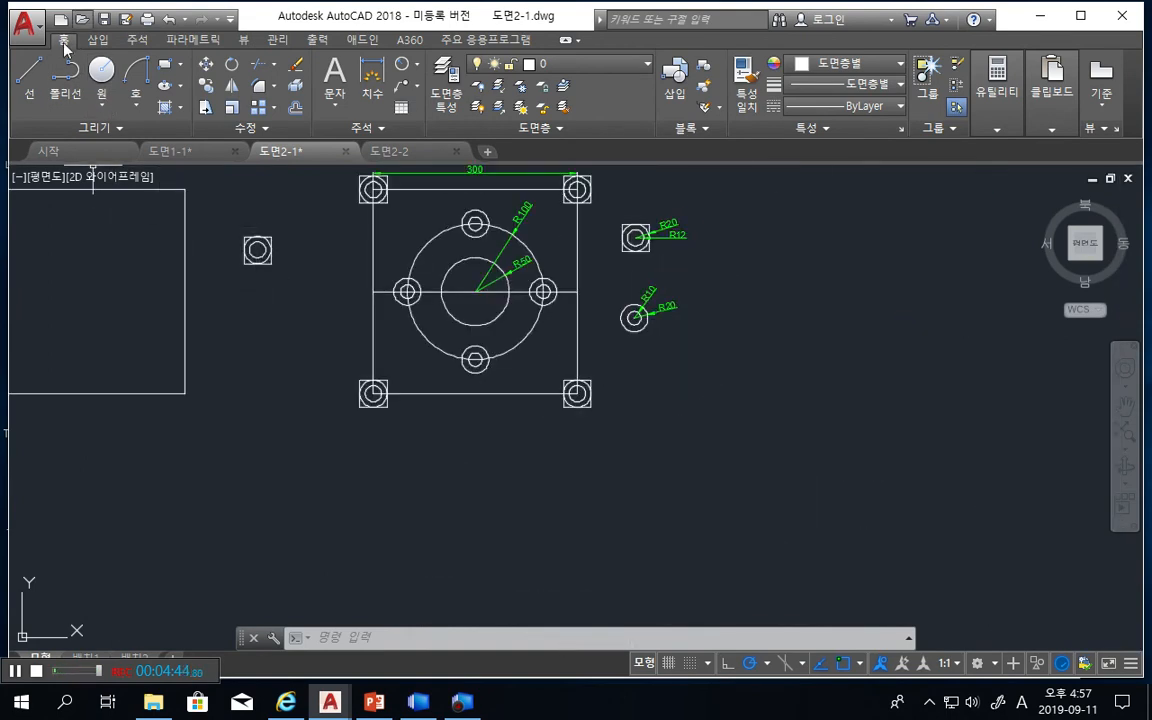
{"action": "left_click", "coordinate": [169, 22]}
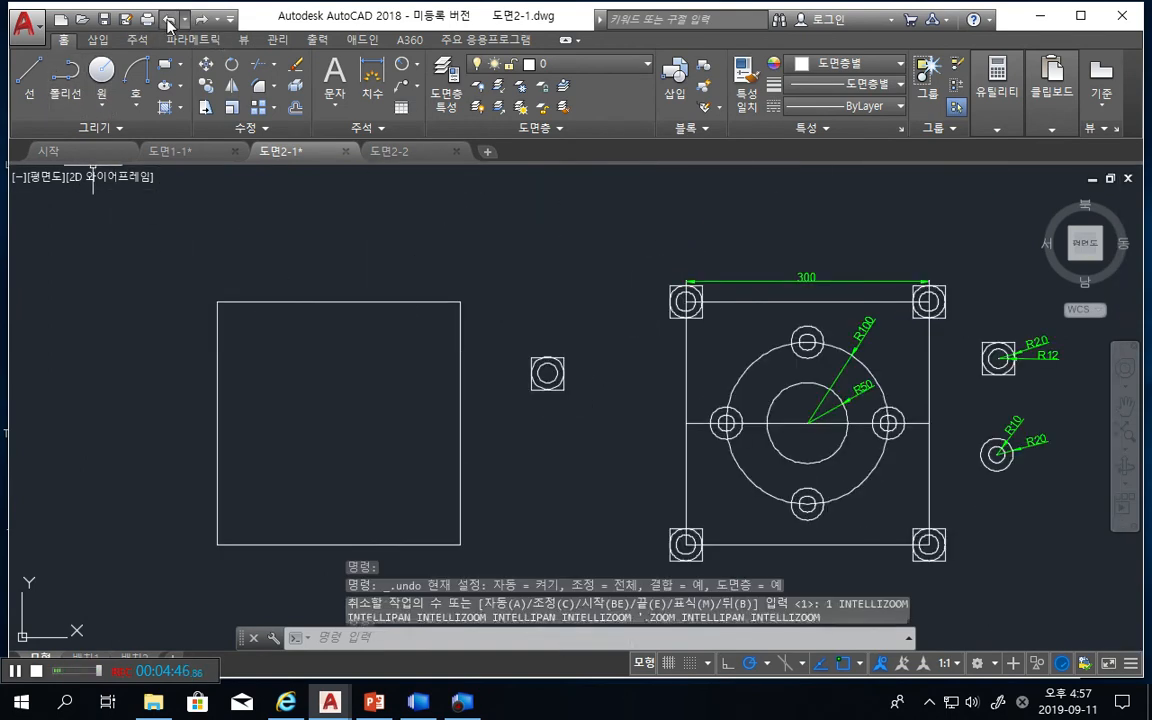
{"action": "left_click", "coordinate": [169, 22]}
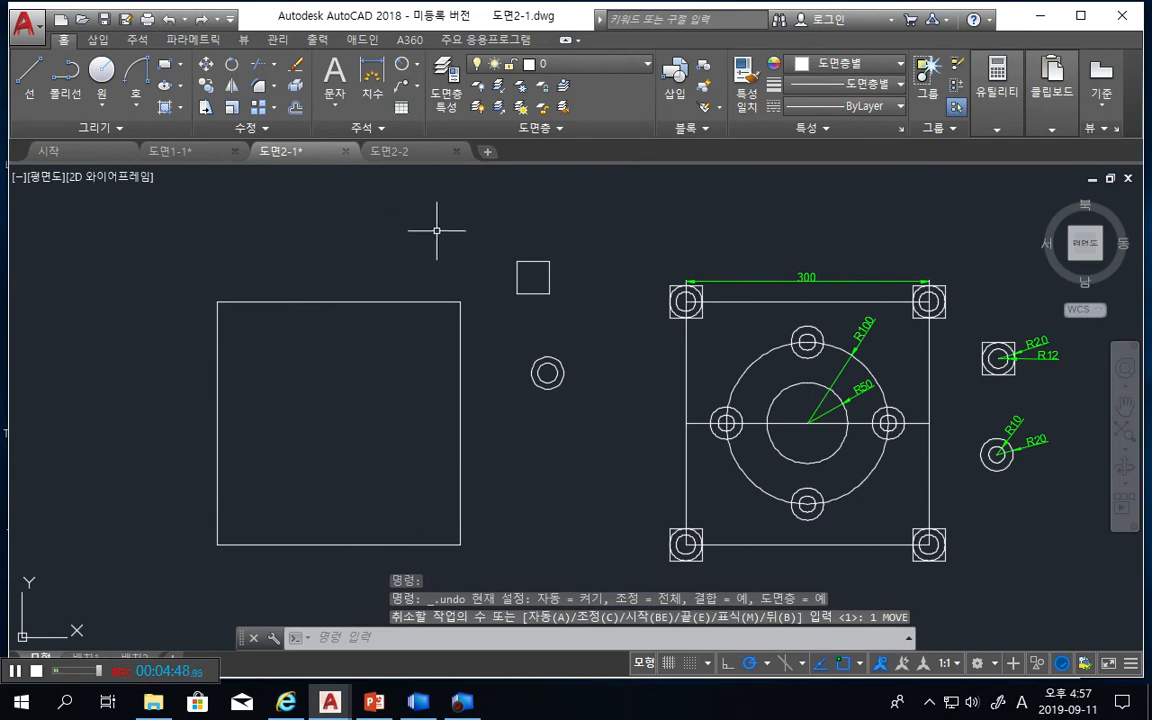
Move the 40 by 40 square from its centre to the common centre of the concentric circles and check its fit
{"action": "type", "text": "m"}
{"action": "key", "text": "Return"}
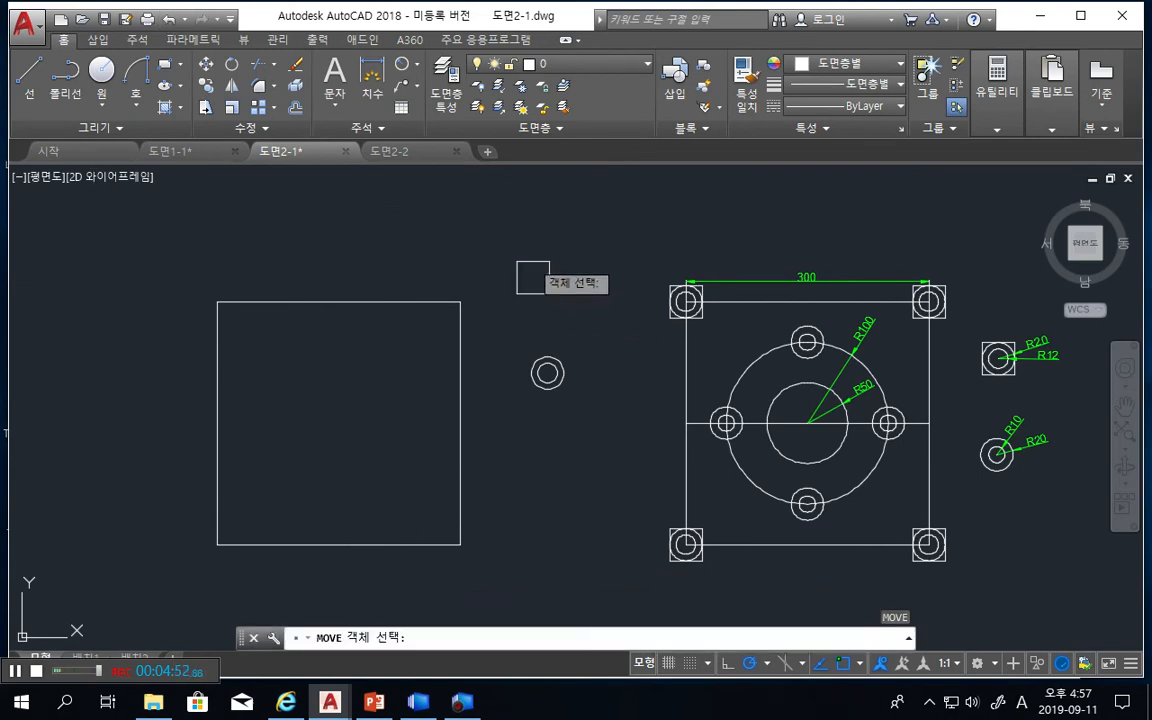
{"action": "left_click", "coordinate": [530, 261]}
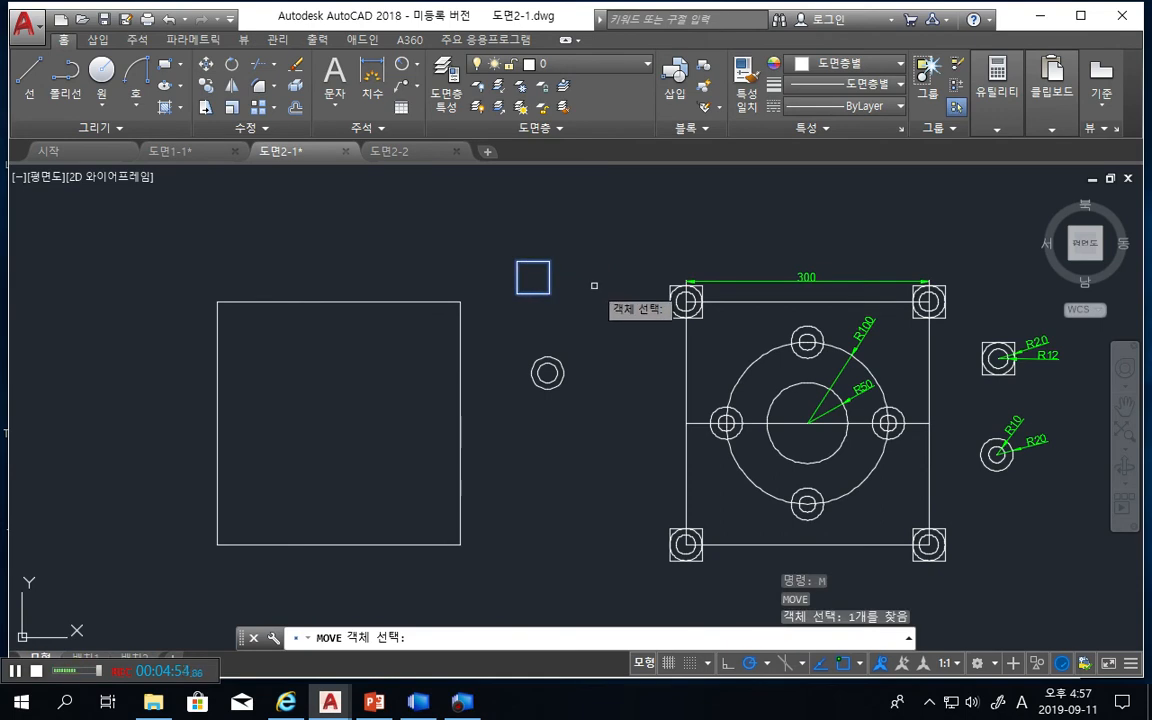
{"action": "key", "text": "Return"}
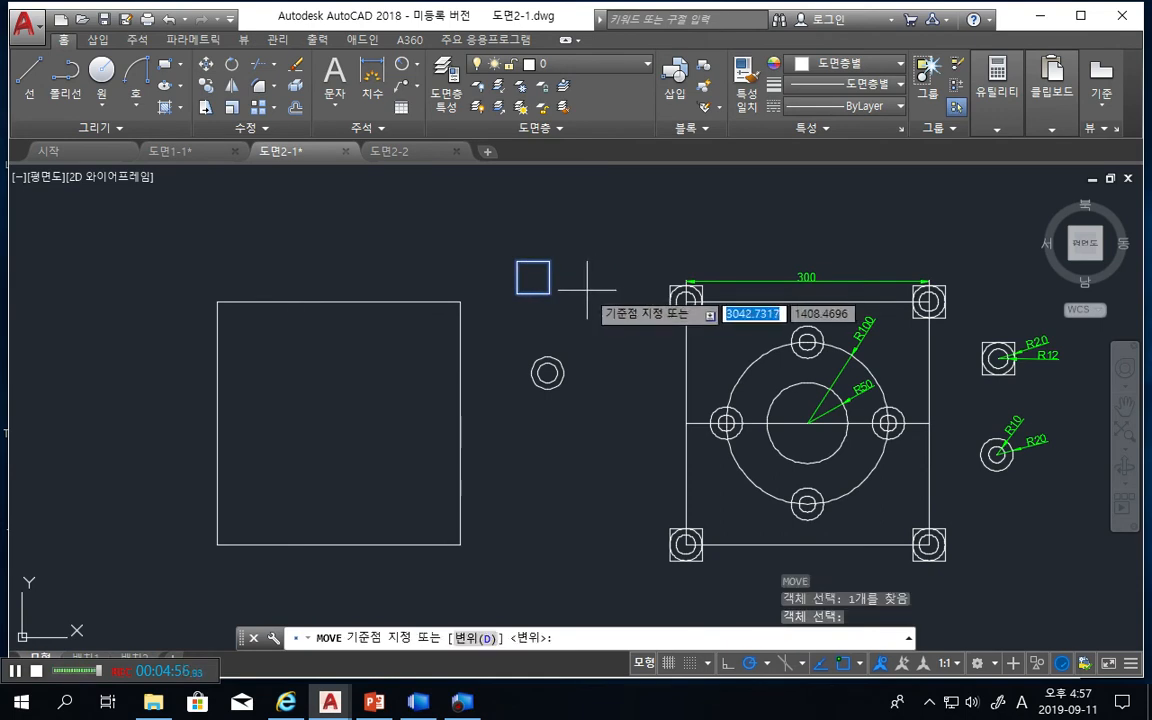
{"action": "left_click", "coordinate": [533, 277]}
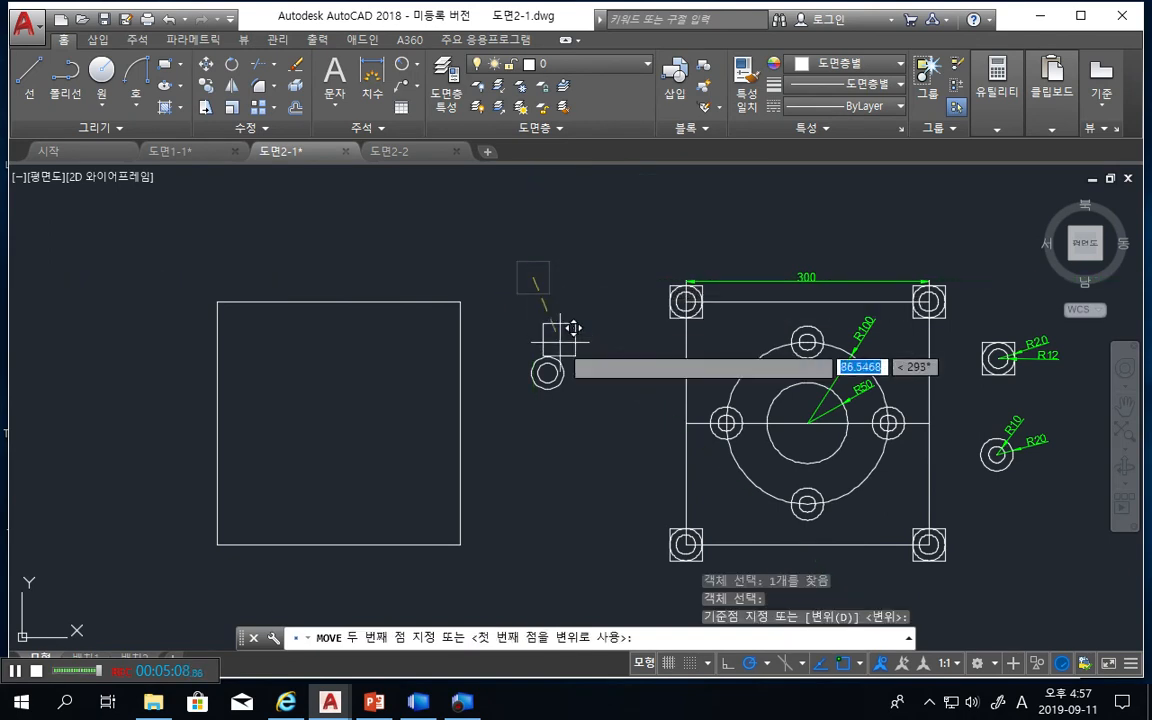
{"action": "left_click", "coordinate": [548, 373]}
{"action": "scroll", "coordinate": [622, 379], "scroll_direction": "up", "scroll_amount": 4}
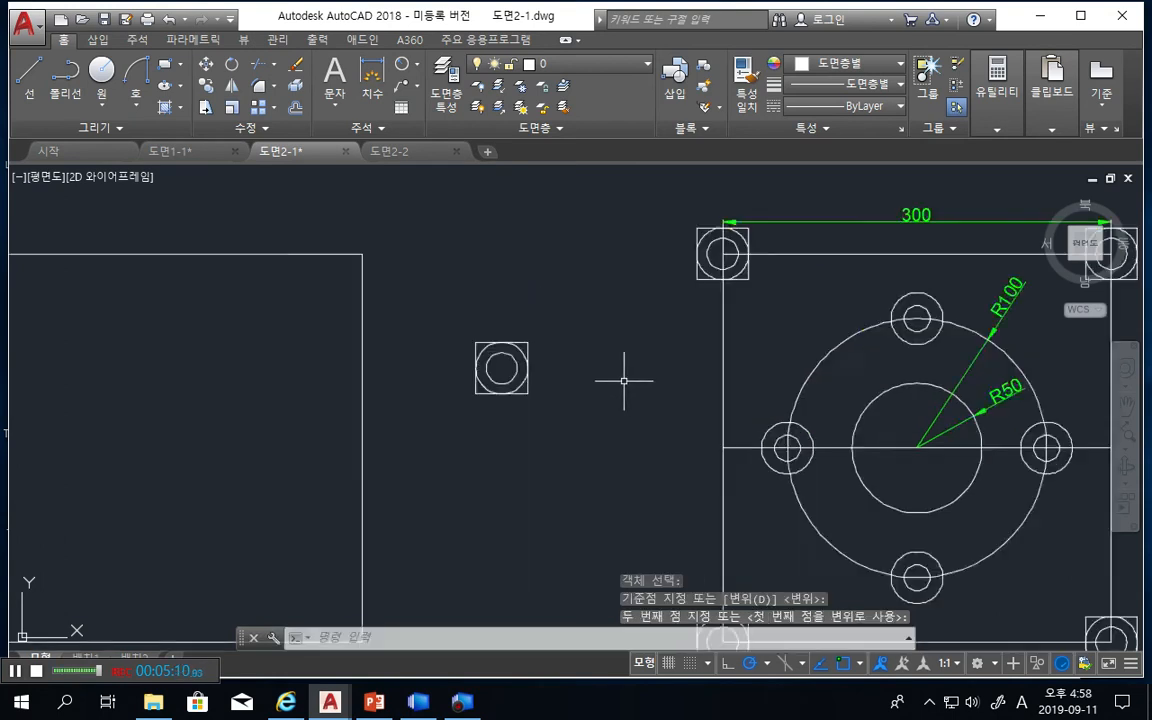
{"action": "scroll", "coordinate": [616, 377], "scroll_direction": "up", "scroll_amount": 2}
{"action": "scroll", "coordinate": [608, 373], "scroll_direction": "up", "scroll_amount": 2}
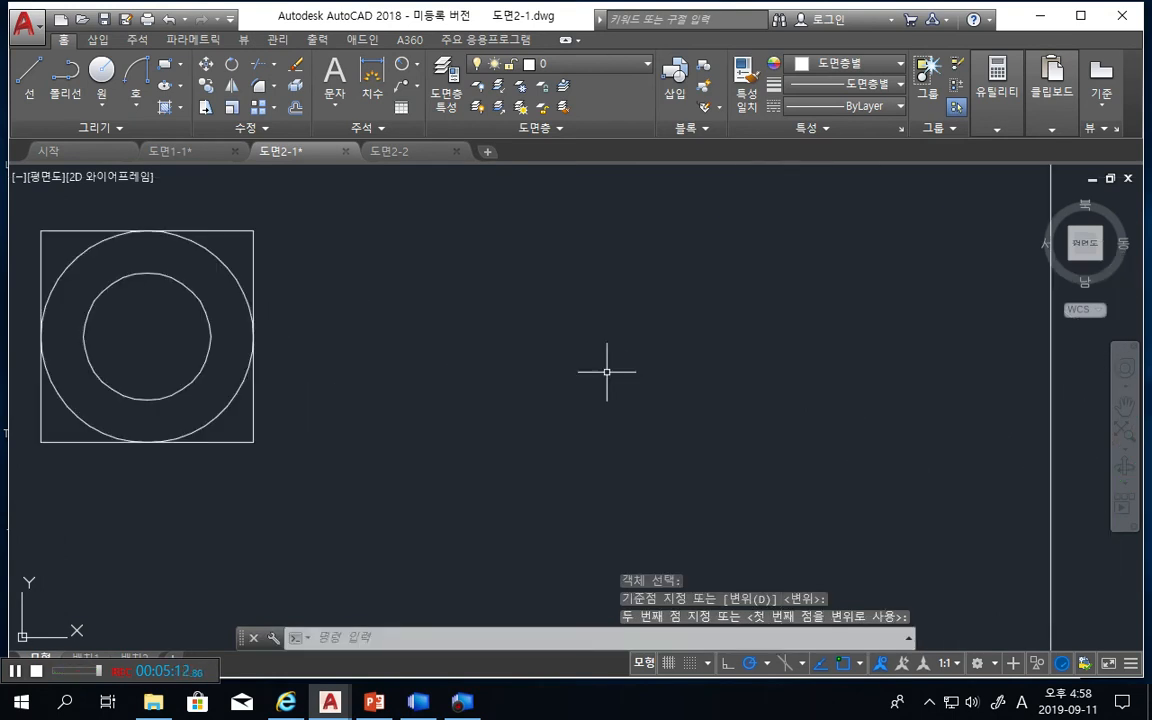
{"action": "middle_click_drag", "start_coordinate": [465, 373], "coordinate": [651, 409]}
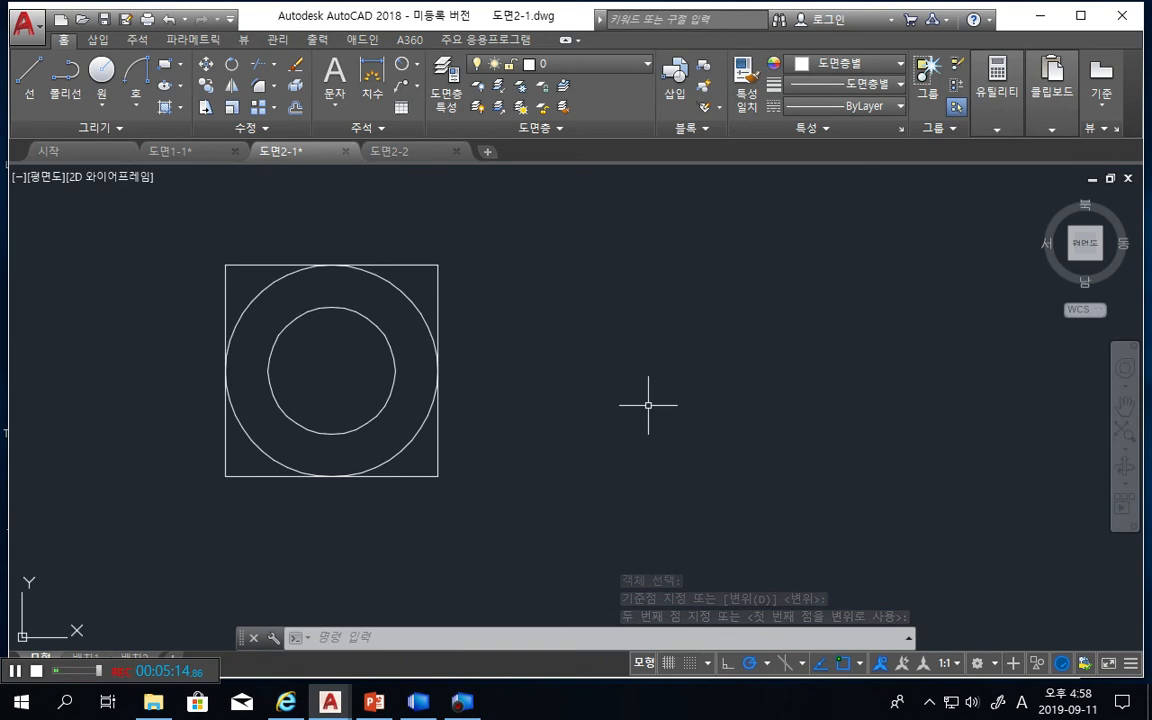
{"action": "scroll", "coordinate": [640, 399], "scroll_direction": "down", "scroll_amount": 4}
{"action": "scroll", "coordinate": [636, 385], "scroll_direction": "down", "scroll_amount": 4}
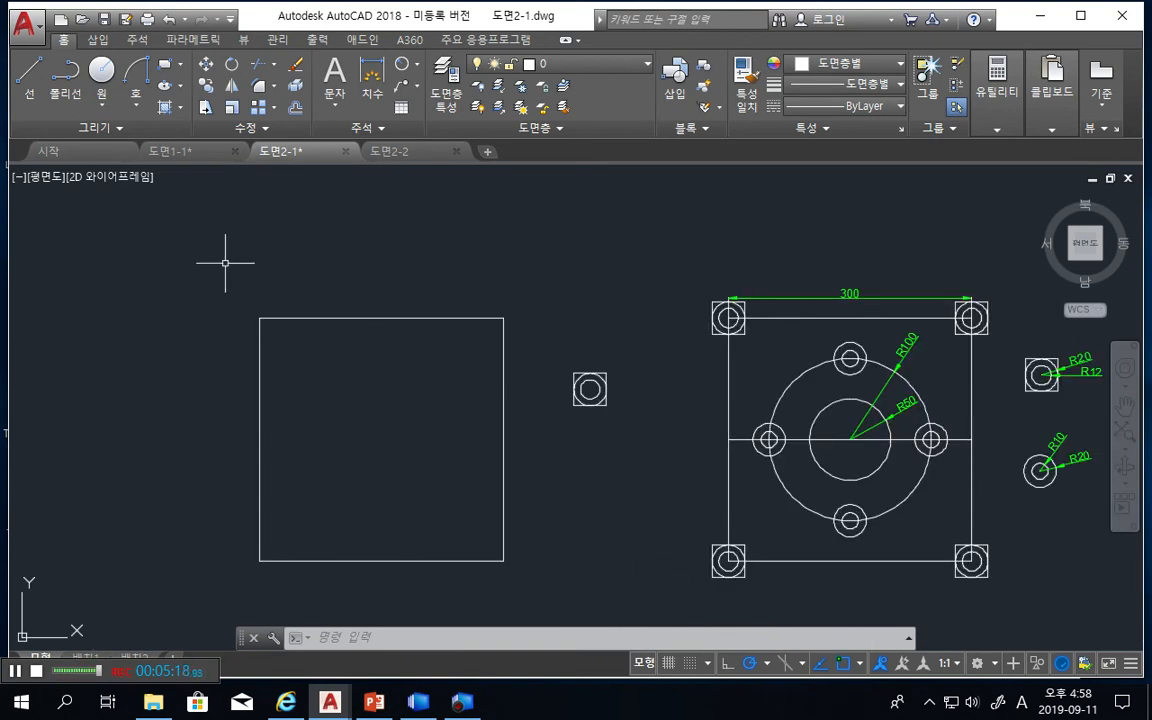
Undo the repeated move of the 40 by 40 square
{"action": "key", "text": "ctrl+x"}
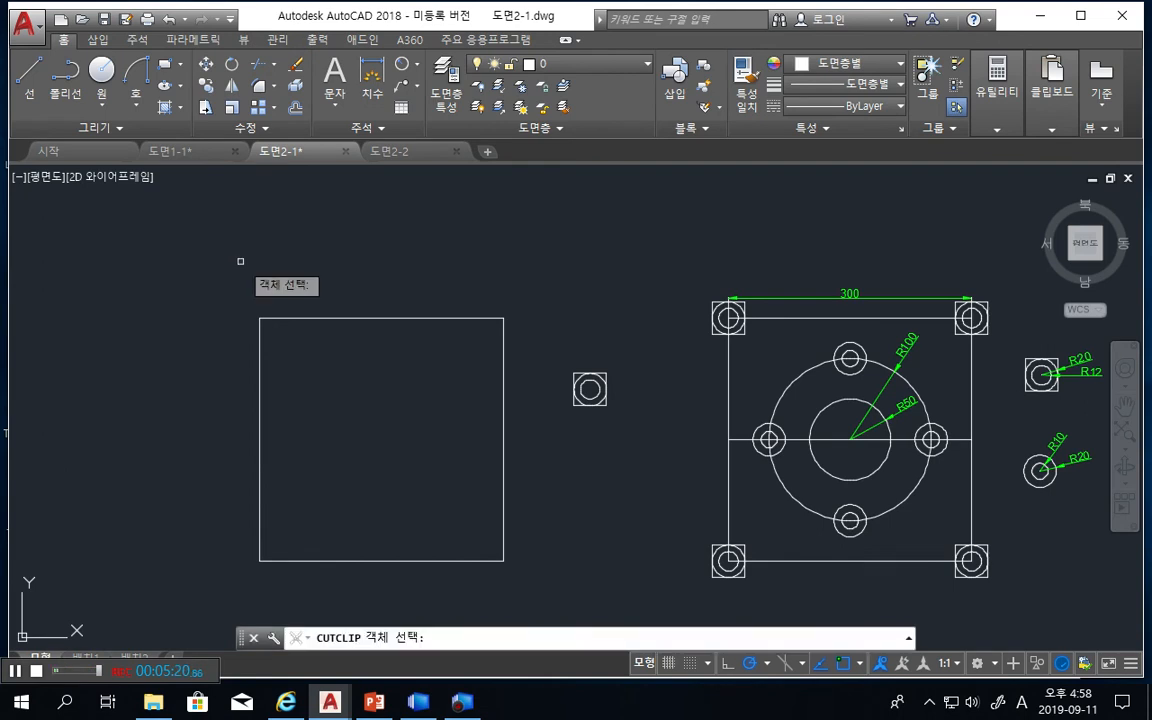
{"action": "key", "text": "ctrl+z"}
{"action": "key", "text": "ctrl+z"}
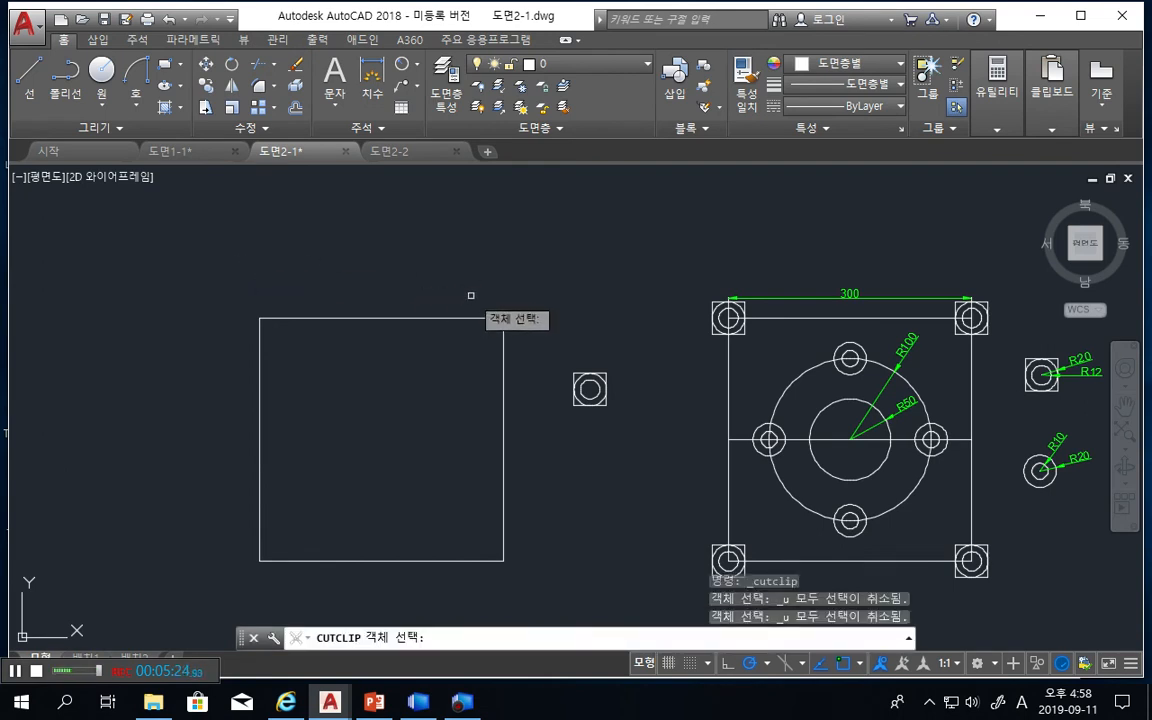
{"action": "left_click", "coordinate": [169, 19]}
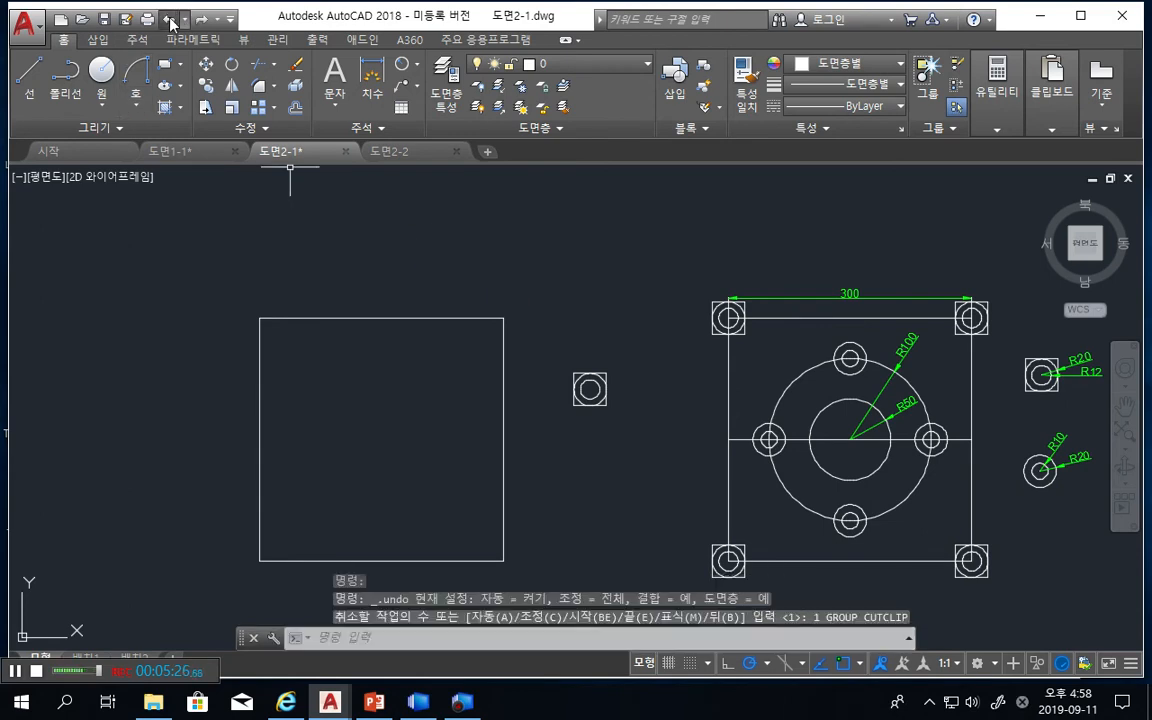
{"action": "left_click", "coordinate": [171, 19]}
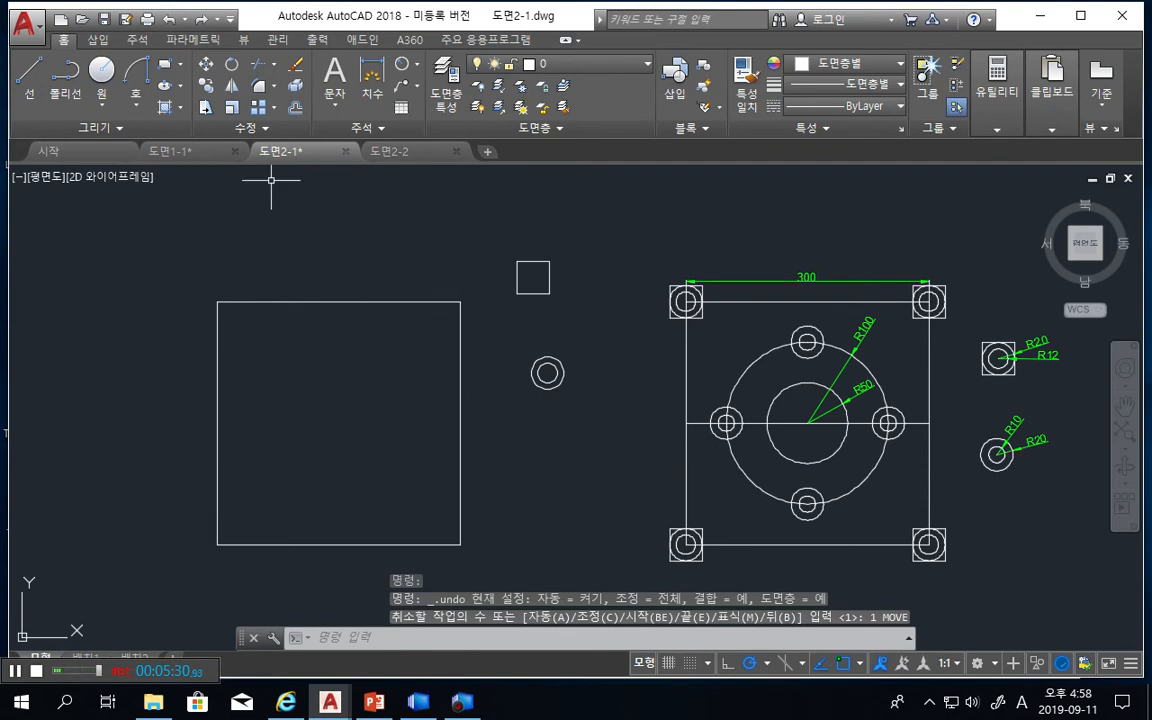
Draw a four-sided polygon centred on the concentric circles, circumscribed about a circle of radius 20, and check its fit
{"action": "left_click", "coordinate": [181, 66]}
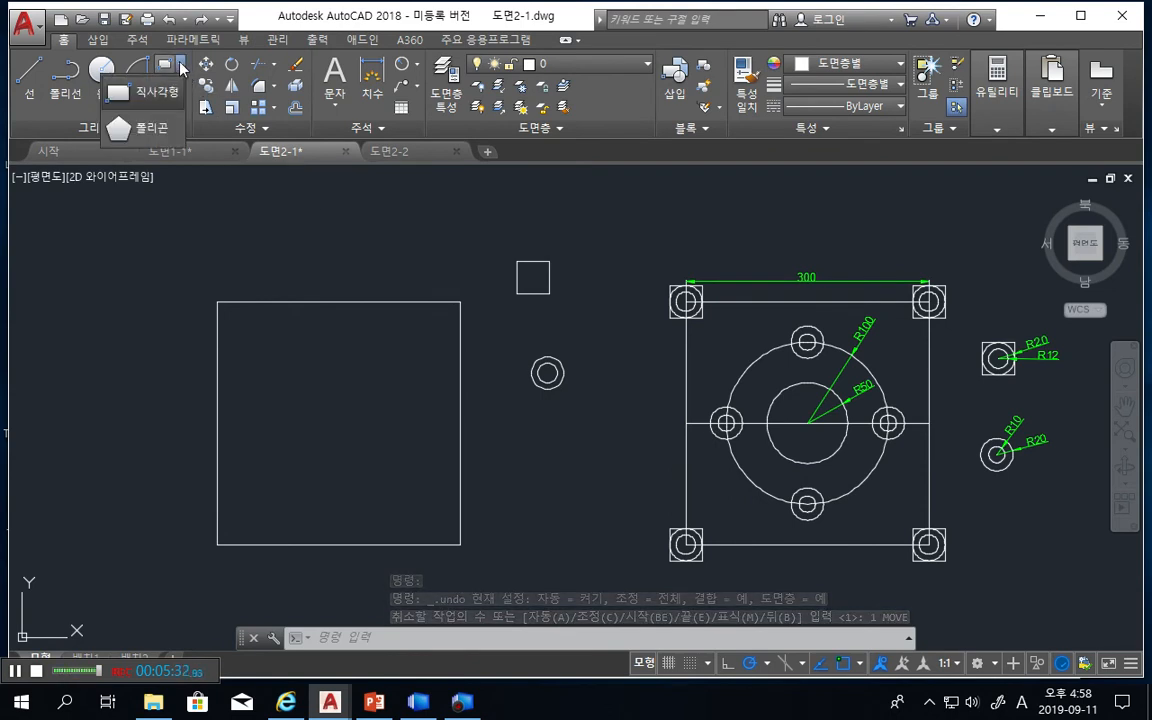
{"action": "left_click", "coordinate": [150, 129]}
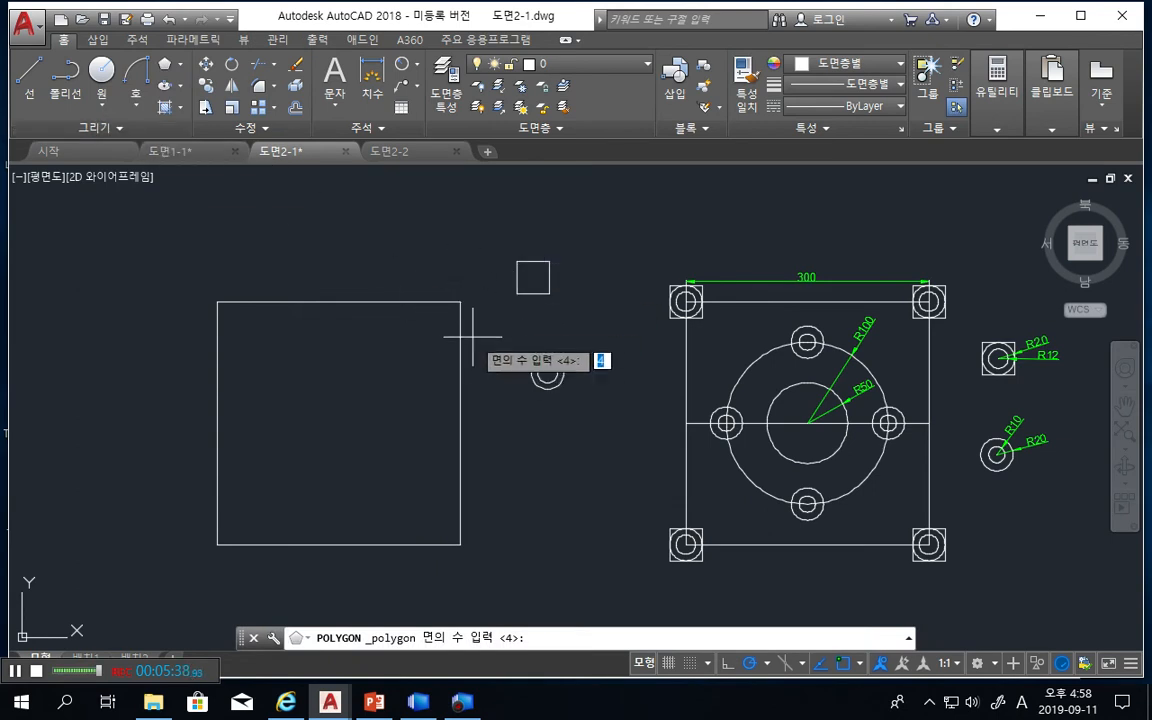
{"action": "key", "text": "Return"}
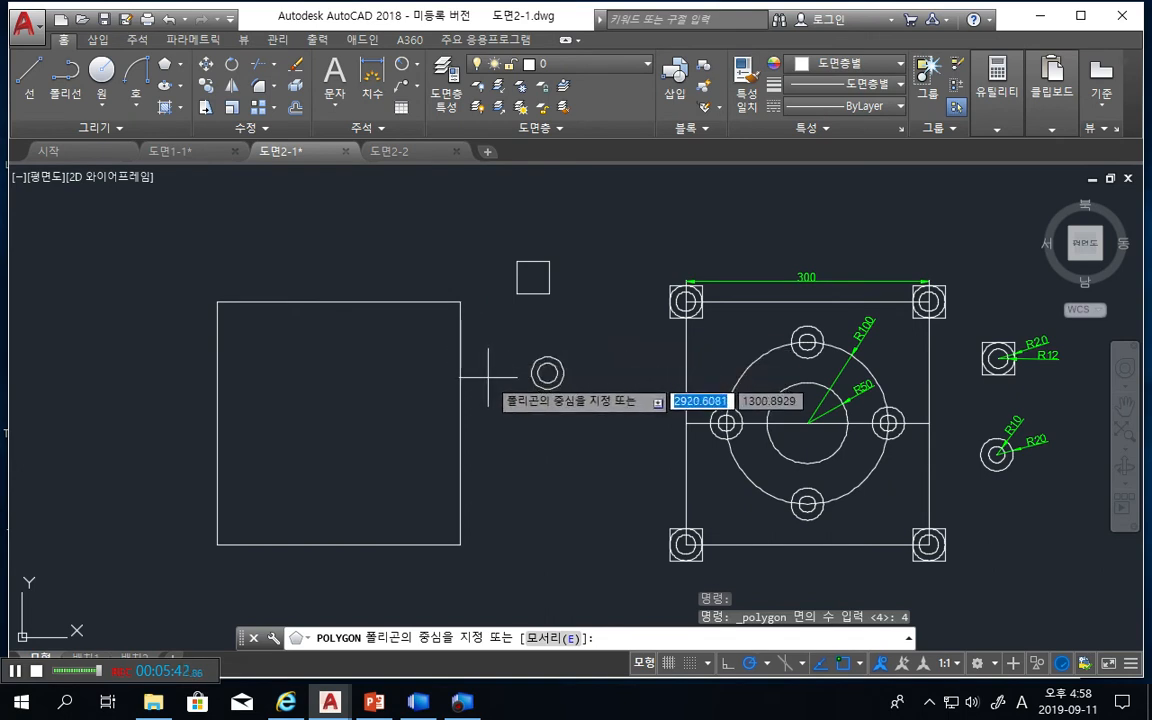
{"action": "left_click", "coordinate": [547, 373]}
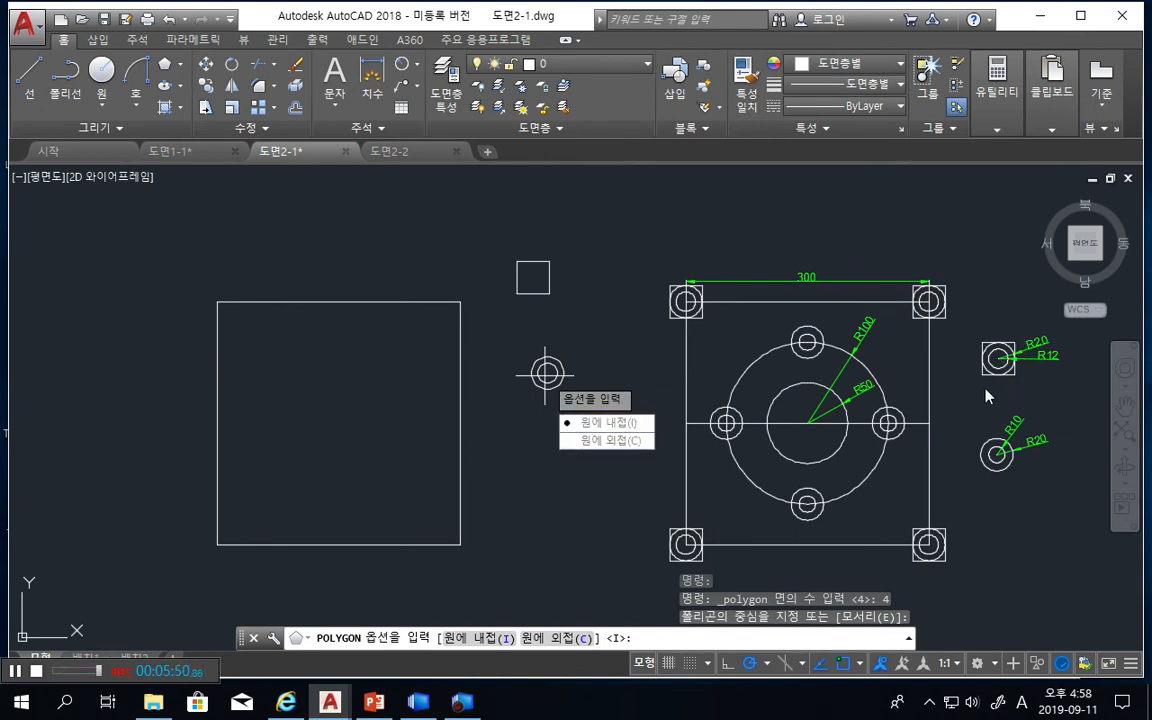
{"action": "left_click", "coordinate": [606, 440]}
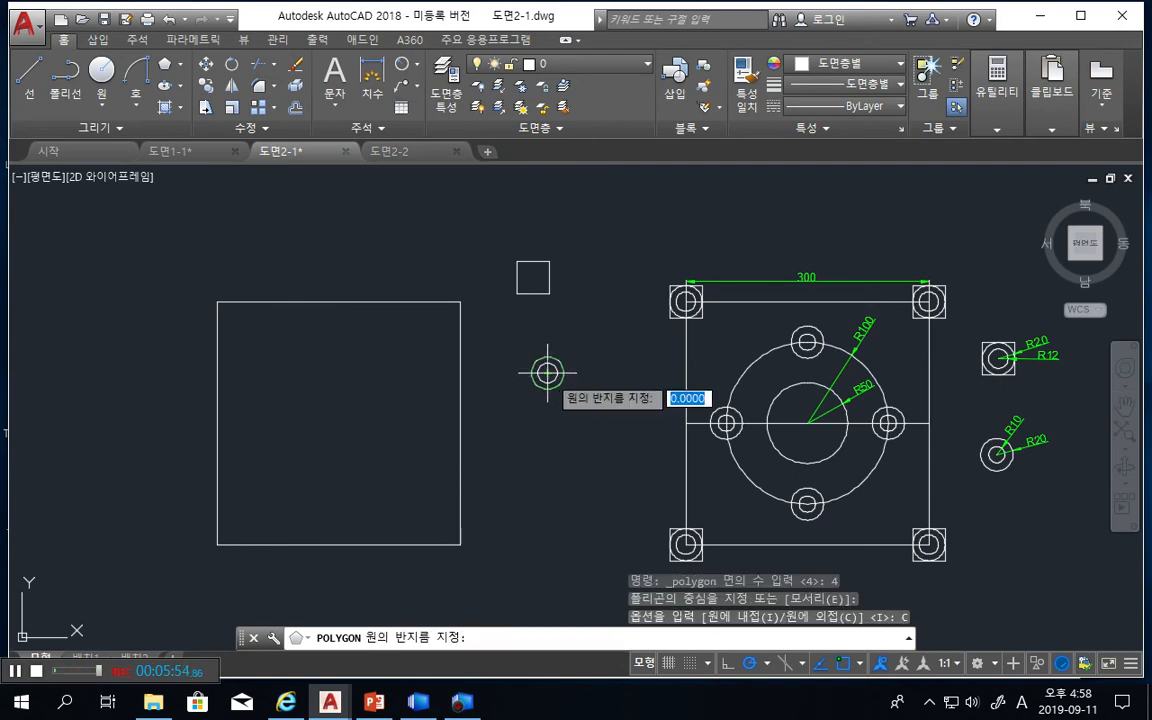
{"action": "type", "text": "20"}
{"action": "key", "text": "Return"}
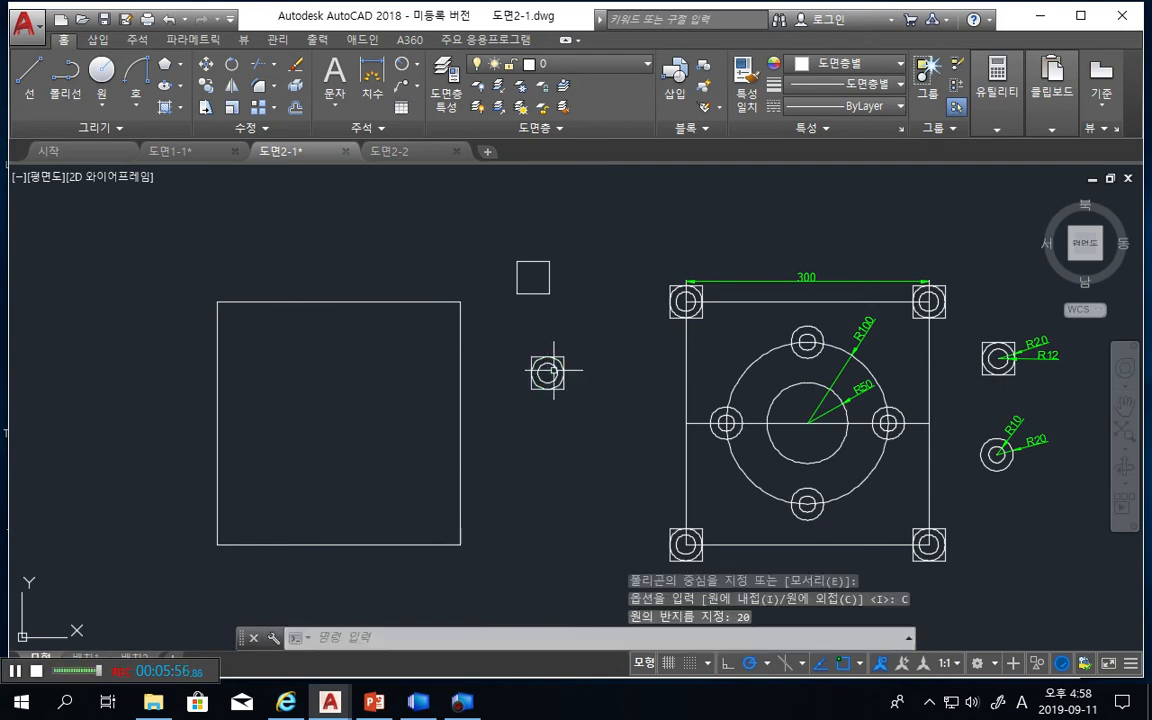
{"action": "scroll", "coordinate": [636, 386], "scroll_direction": "up", "scroll_amount": 6}
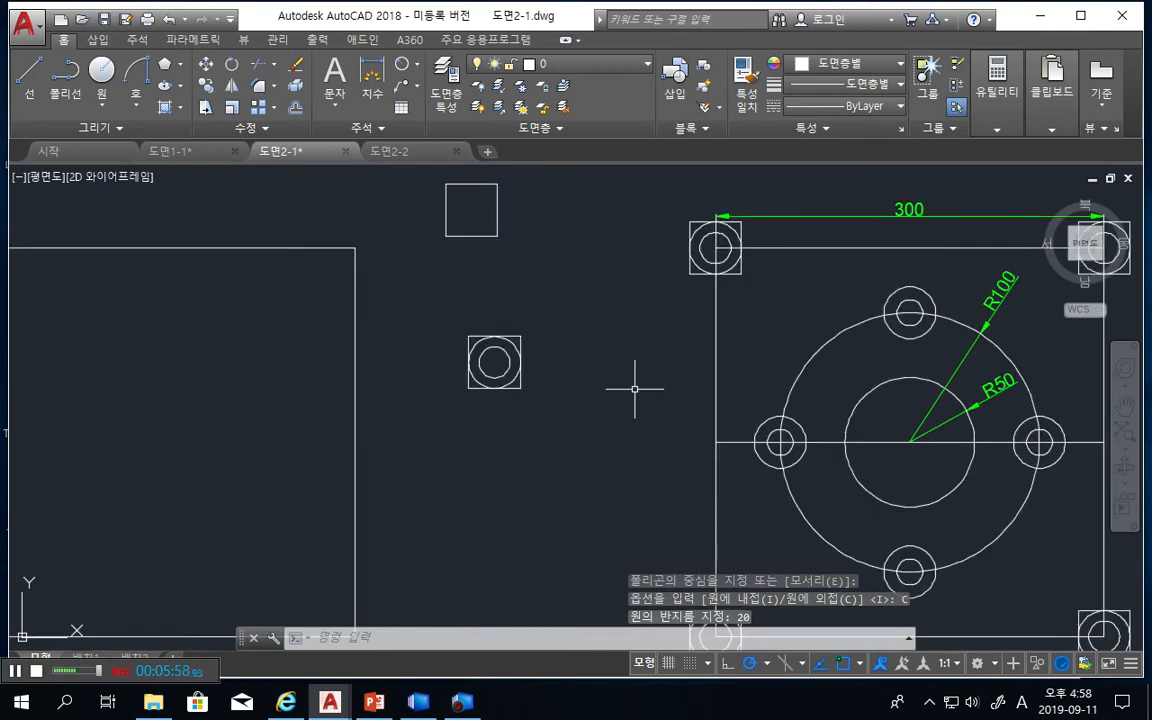
{"action": "scroll", "coordinate": [627, 387], "scroll_direction": "up", "scroll_amount": 2}
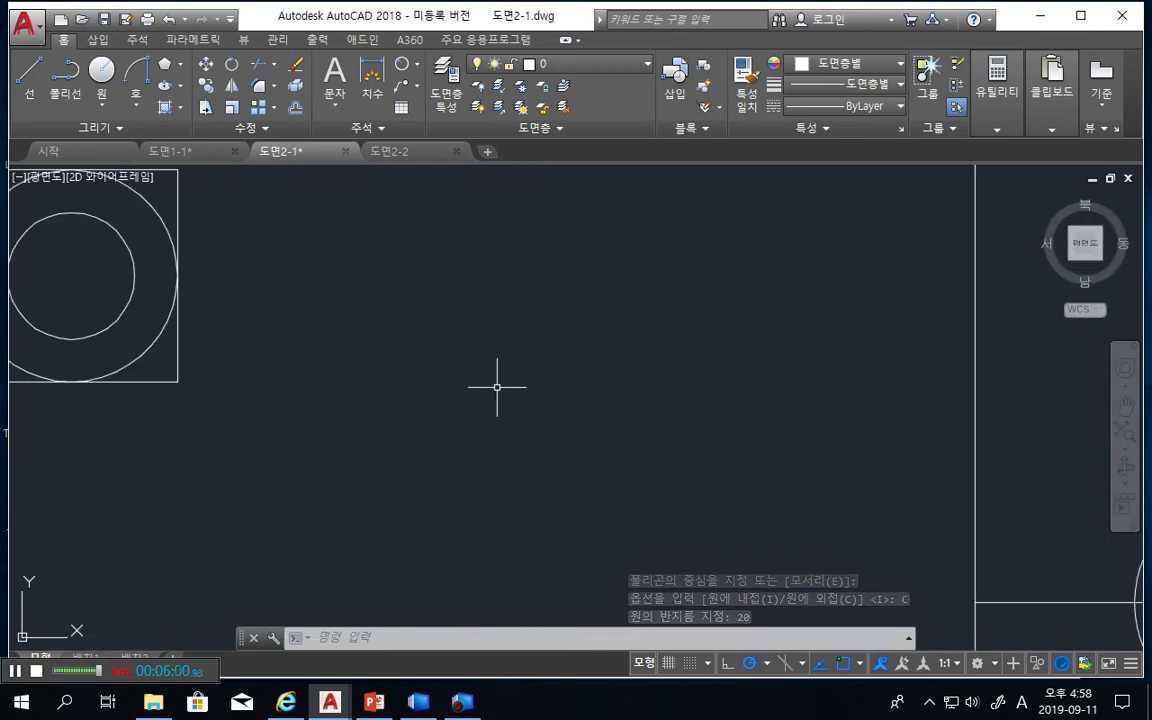
{"action": "scroll", "coordinate": [497, 387], "scroll_direction": "down", "scroll_amount": 2}
{"action": "scroll", "coordinate": [497, 387], "scroll_direction": "down", "scroll_amount": 4}
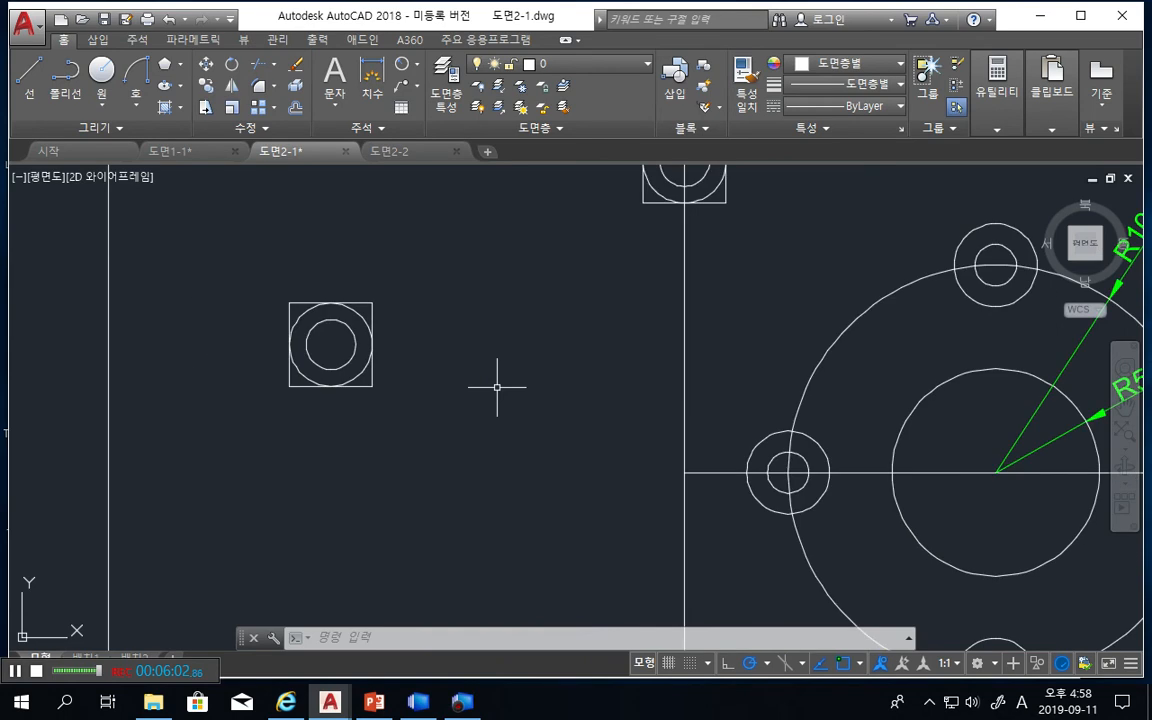
{"action": "scroll", "coordinate": [497, 387], "scroll_direction": "down", "scroll_amount": 2}
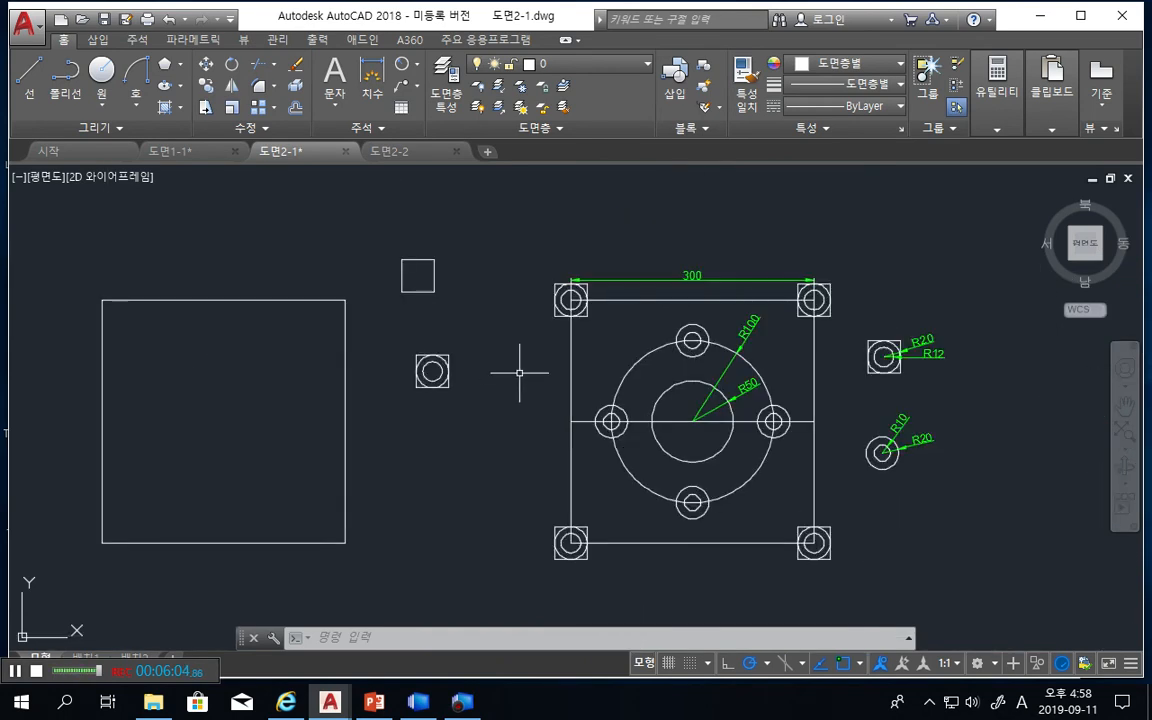
Draw a circle of radius 10 in the empty space below the small square with the concentric circles
{"action": "middle_click_drag", "start_coordinate": [521, 369], "coordinate": [634, 364]}
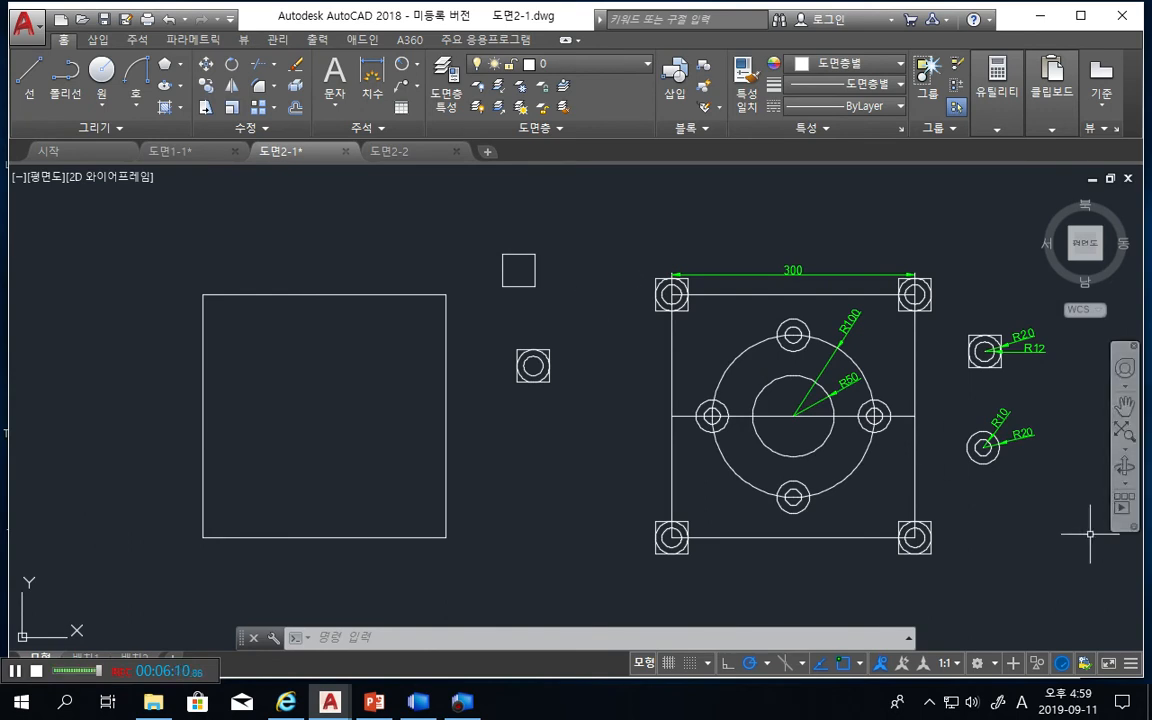
{"action": "left_click", "coordinate": [373, 703]}
{"action": "left_click", "coordinate": [373, 703]}
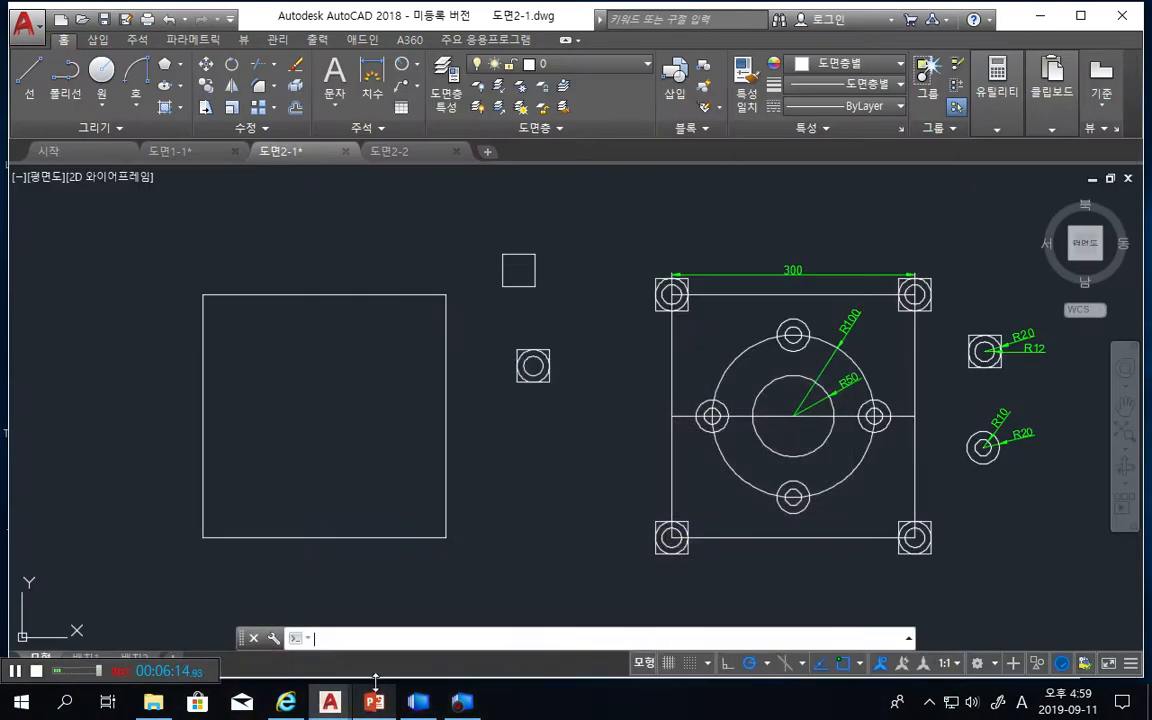
{"action": "type", "text": "c"}
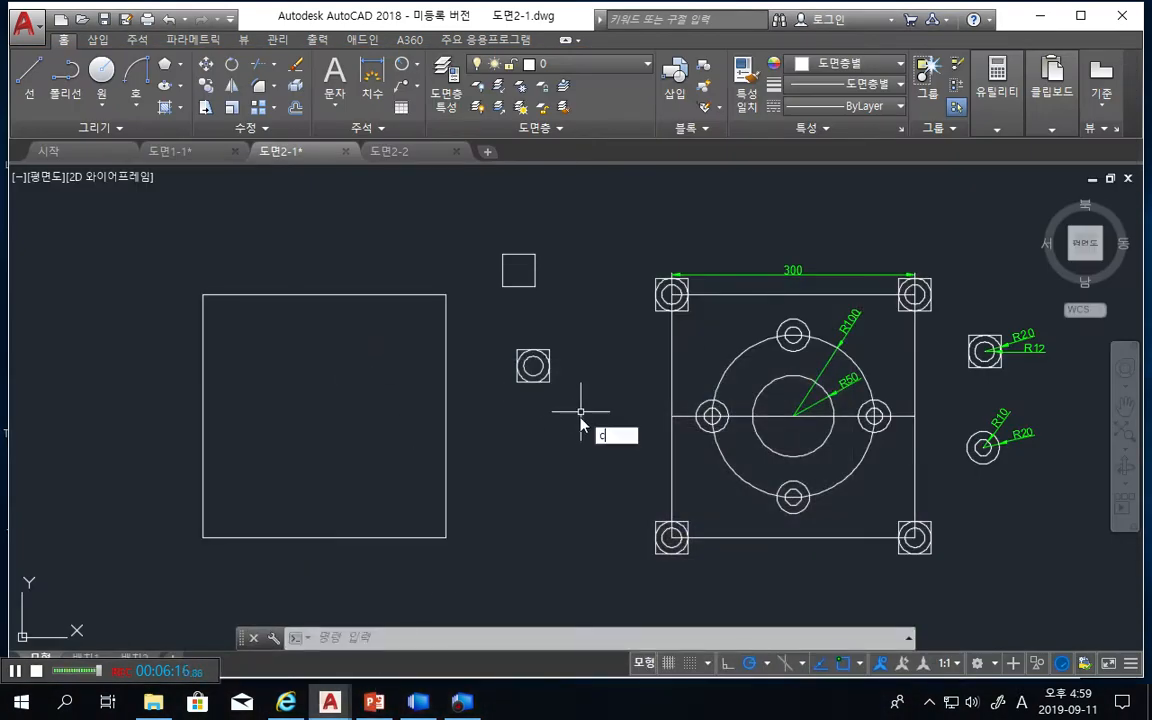
{"action": "key", "text": "Return"}
{"action": "left_click", "coordinate": [512, 445]}
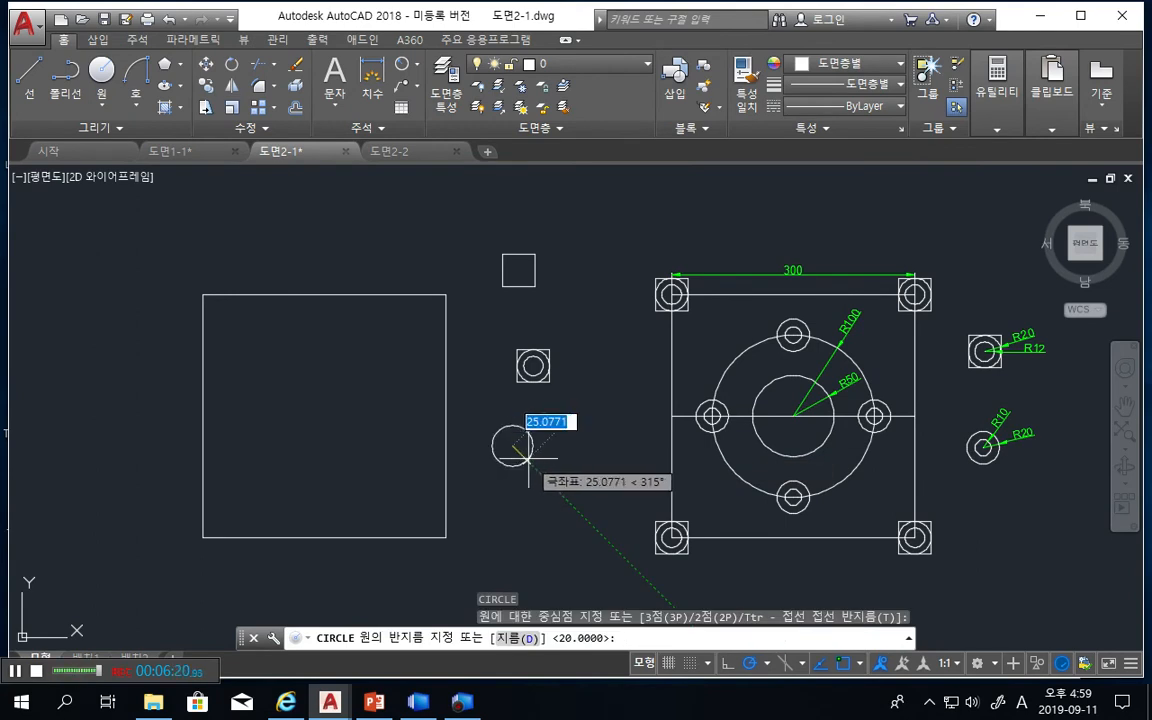
{"action": "type", "text": "10"}
{"action": "key", "text": "Return"}
Draw a concentric circle of radius 20 around the radius 10 circle and check the pair against the reference slide in PowerPoint
{"action": "type", "text": "c"}
{"action": "key", "text": "Return"}
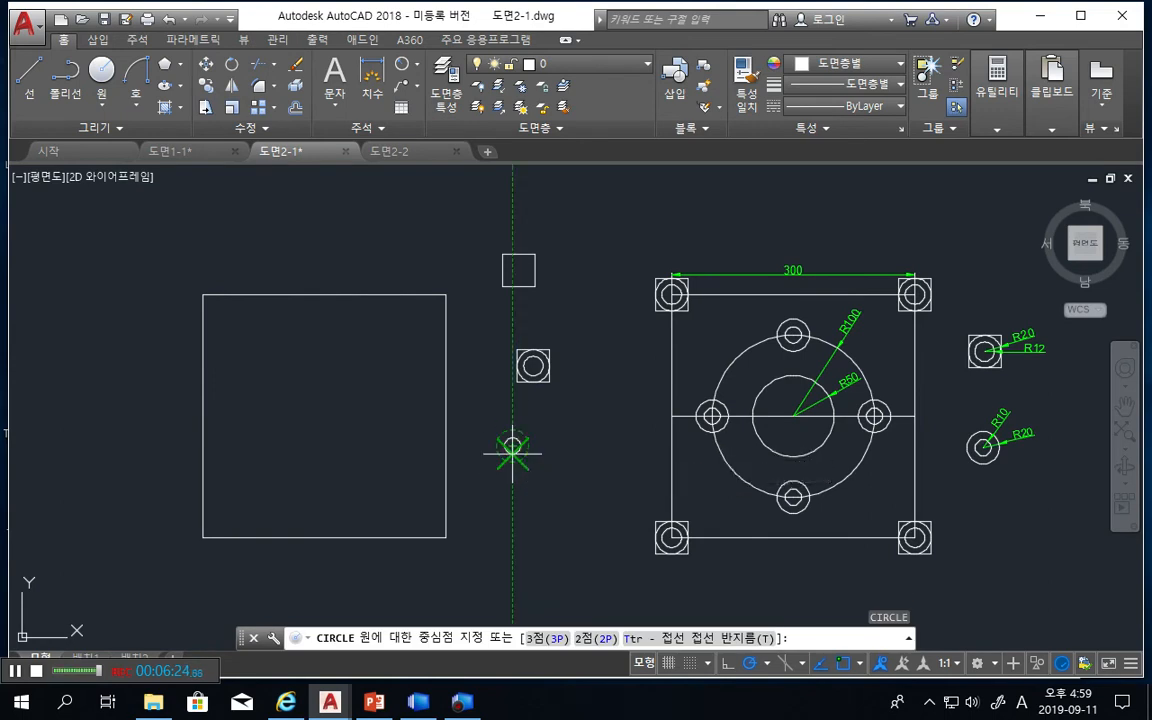
{"action": "left_click", "coordinate": [512, 446]}
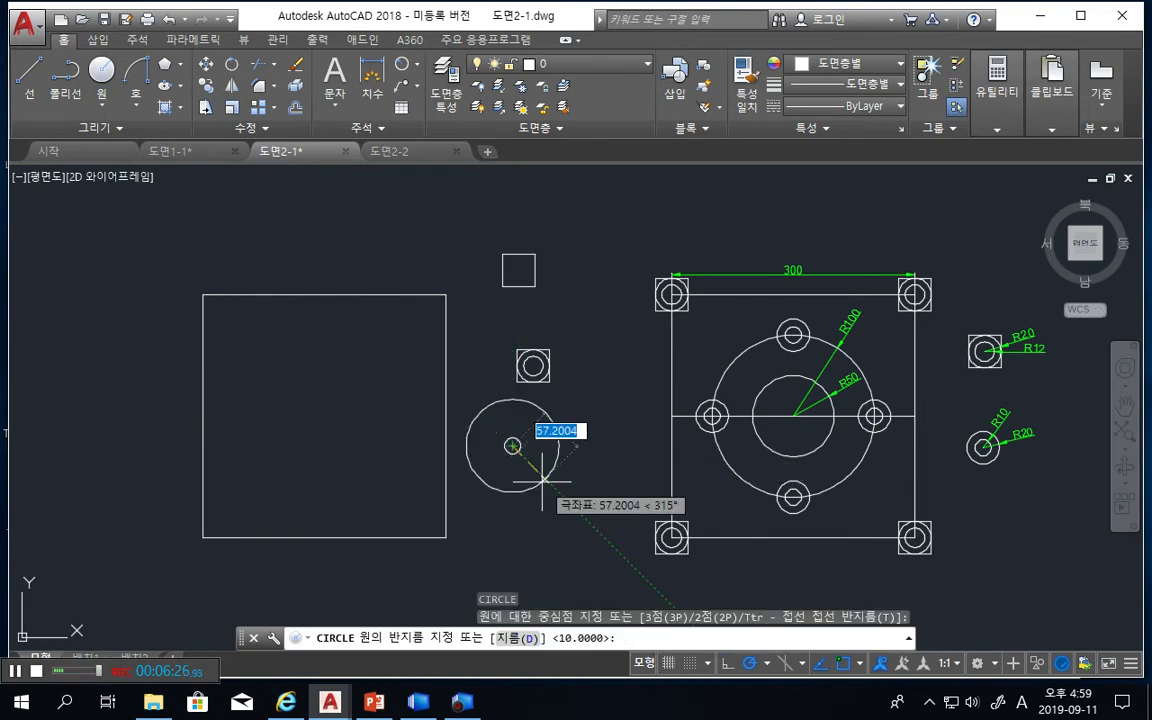
{"action": "type", "text": "20"}
{"action": "key", "text": "Return"}
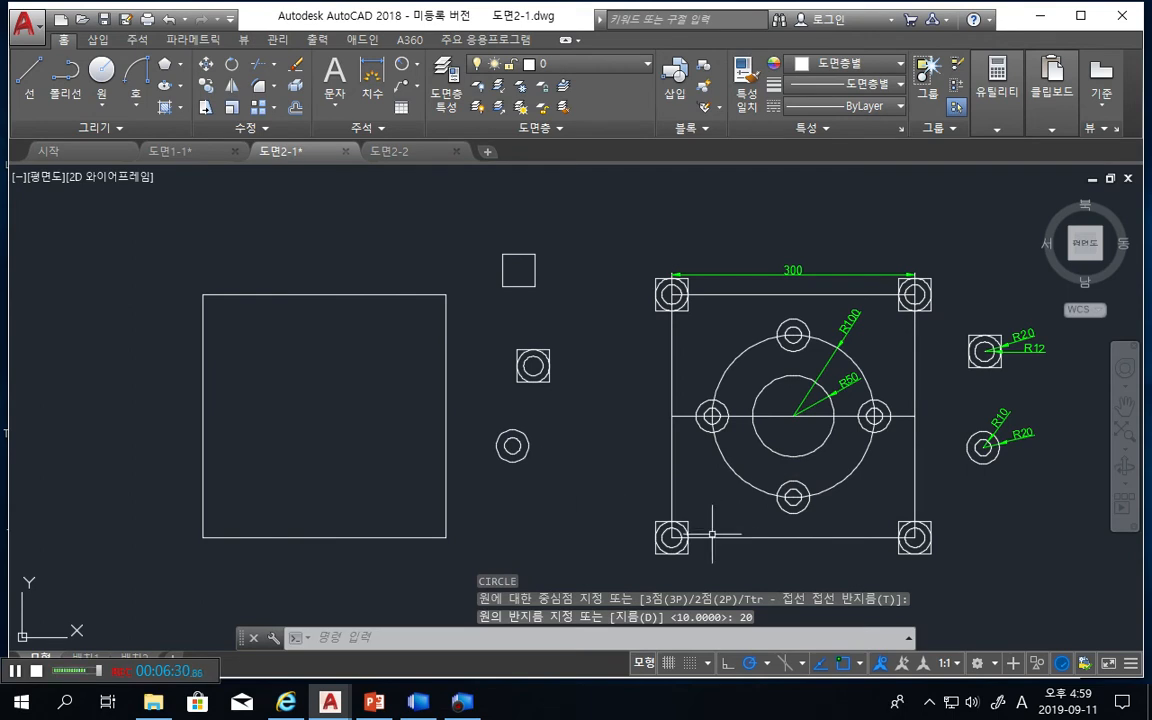
{"action": "left_click", "coordinate": [366, 705]}
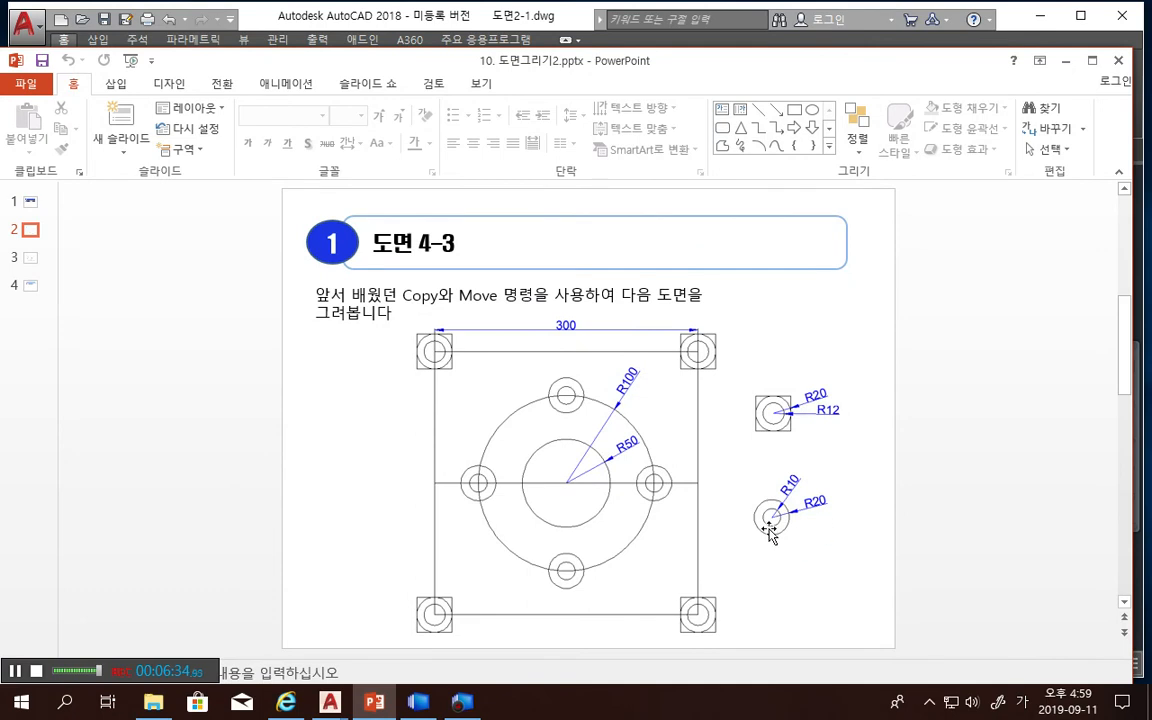
{"action": "left_click", "coordinate": [330, 705]}
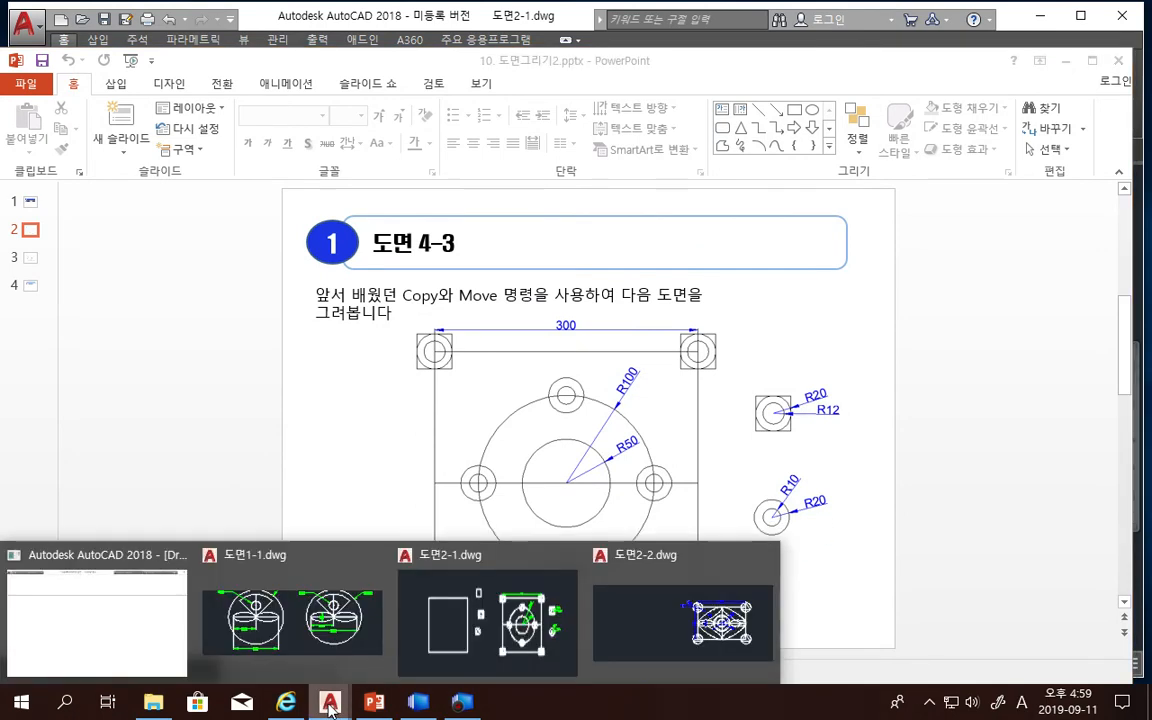
{"action": "left_click", "coordinate": [434, 641]}
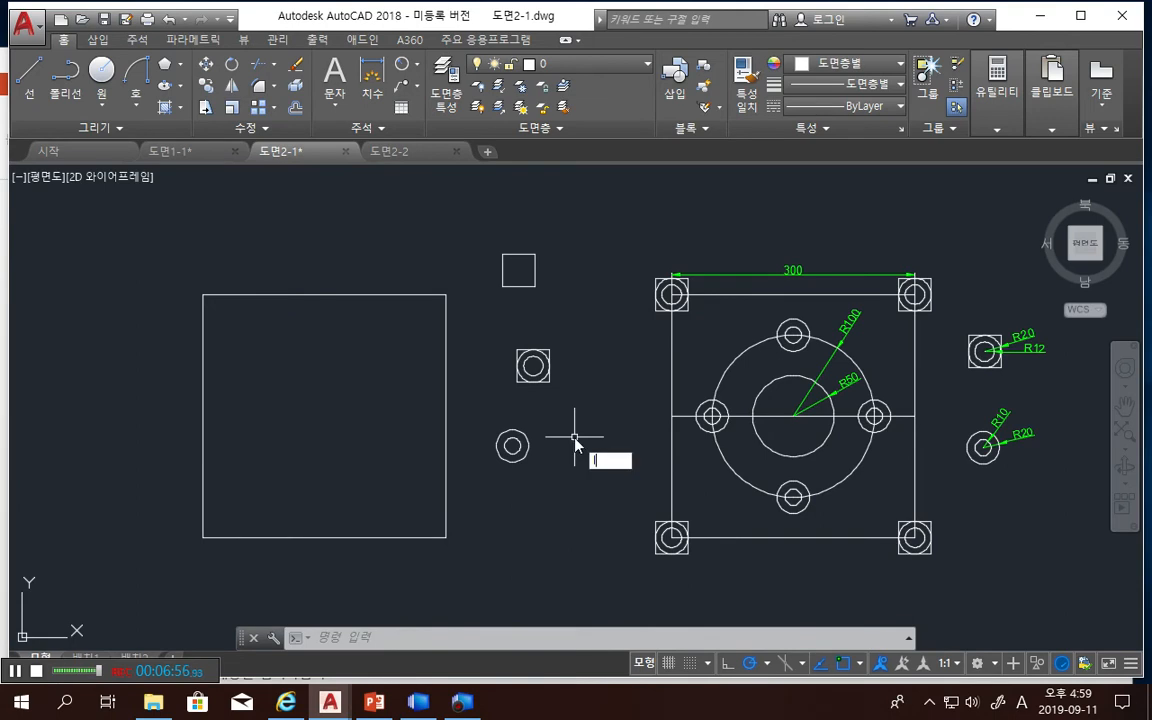
Draw a horizontal line across the large square between the midpoints of its two vertical sides
{"action": "key", "text": "Return"}
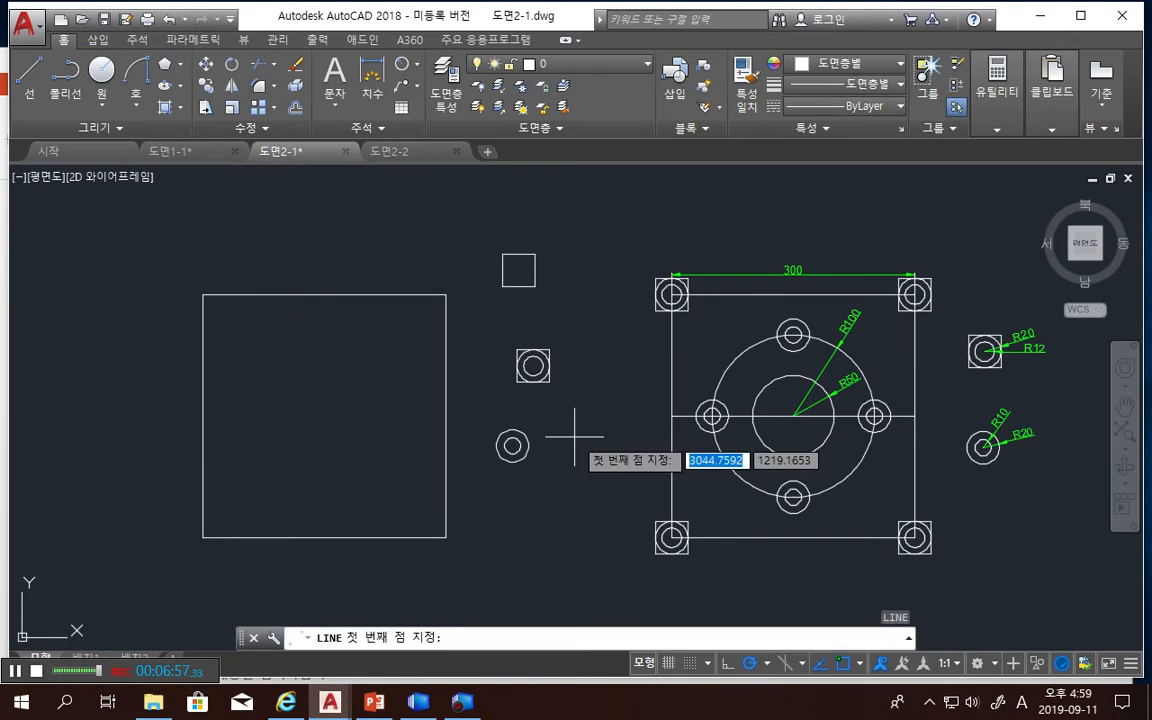
{"action": "left_click", "coordinate": [202, 415]}
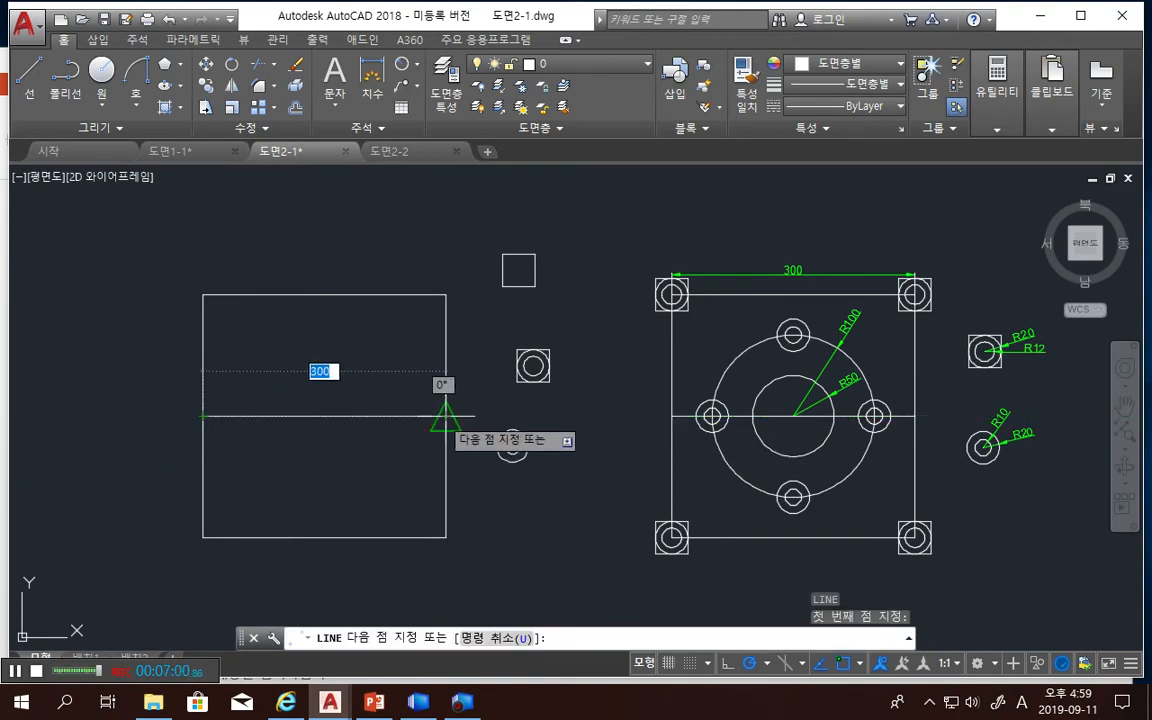
{"action": "left_click", "coordinate": [445, 415]}
{"action": "key", "text": "Escape"}
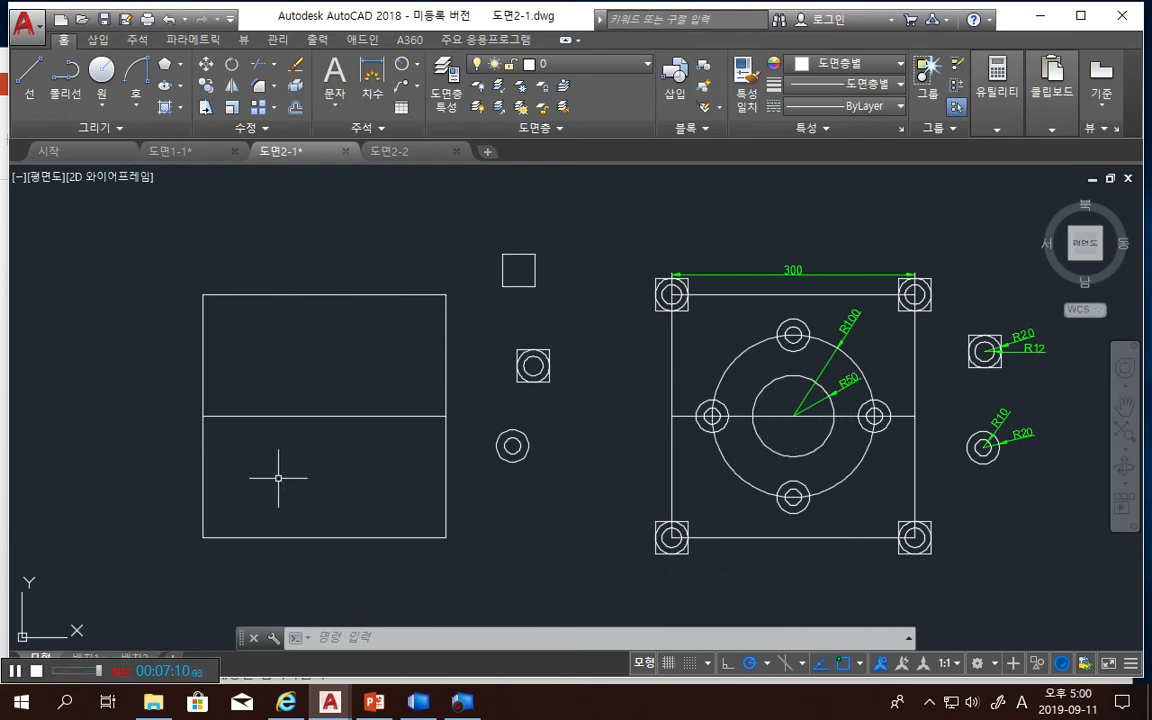
Draw a circle of radius 50 centred on the midpoint of the horizontal line in the large square
{"action": "type", "text": "c"}
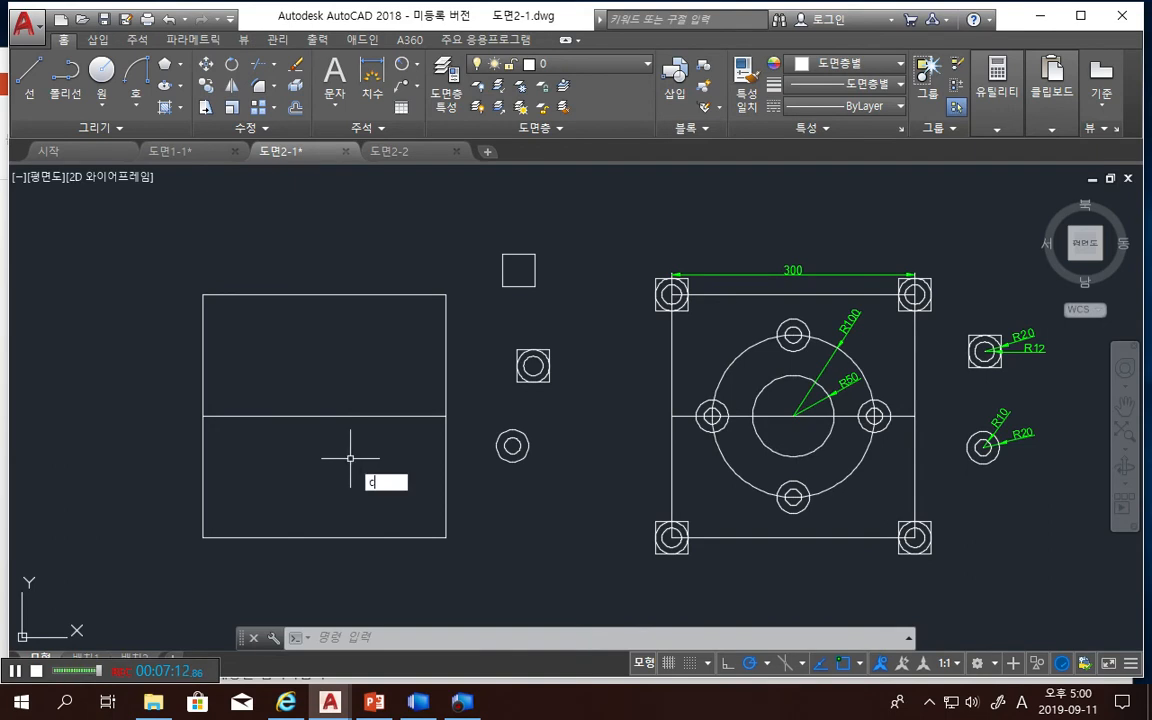
{"action": "key", "text": "Return"}
{"action": "left_click", "coordinate": [324, 416]}
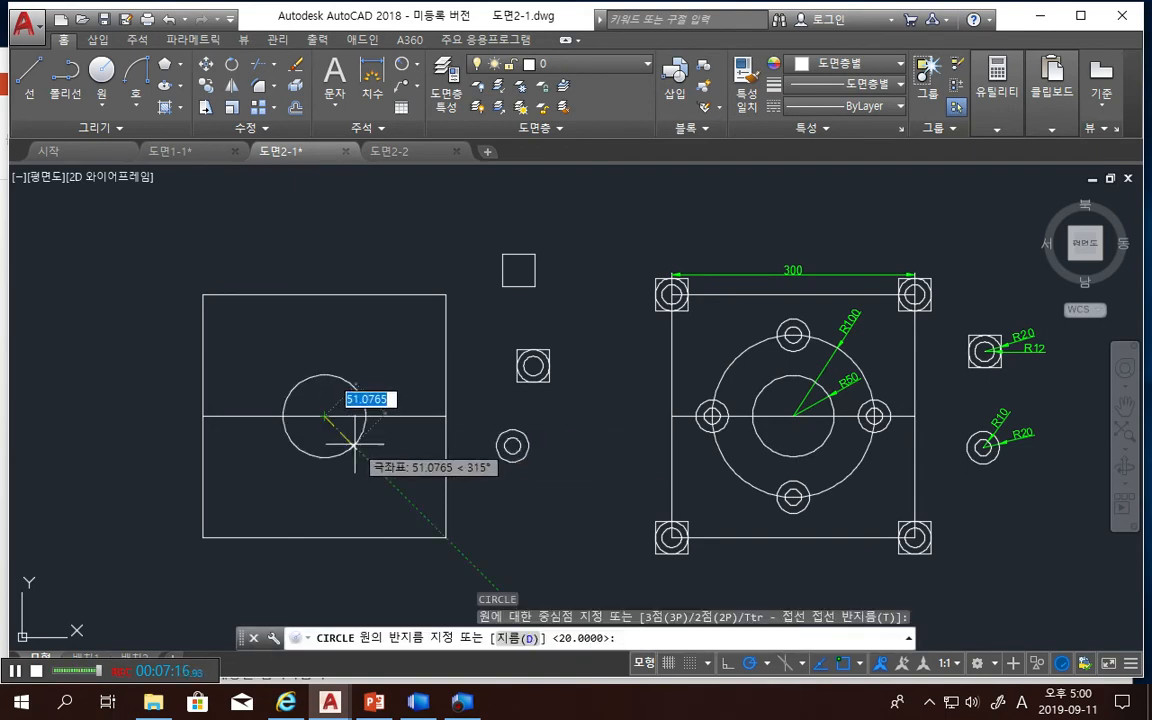
{"action": "type", "text": "50"}
{"action": "key", "text": "Return"}
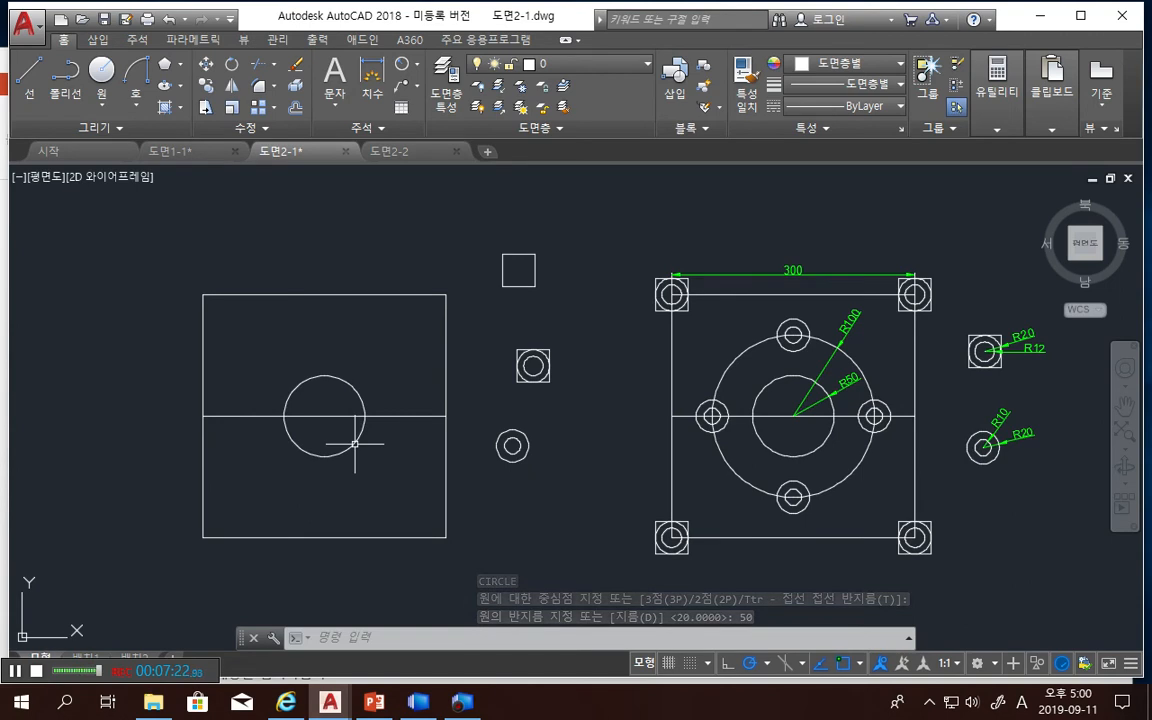
Draw a concentric circle of radius 100 around the radius 50 circle and compare with the reference slide in PowerPoint
{"action": "type", "text": "c"}
{"action": "key", "text": "Return"}
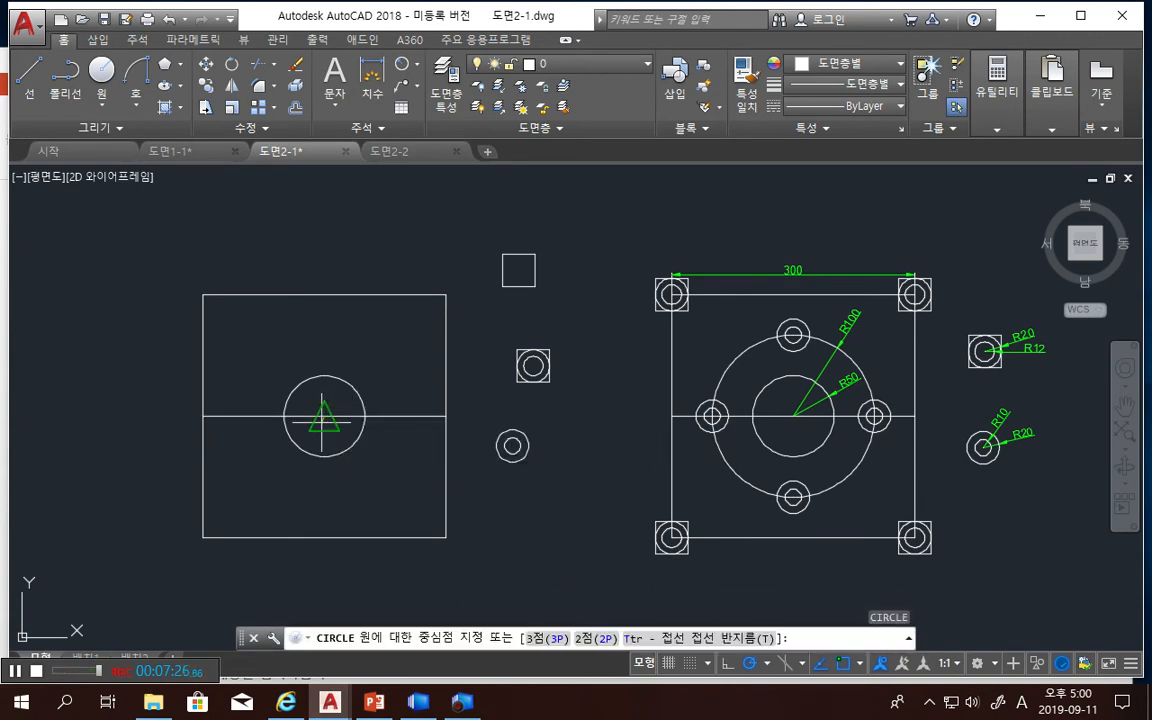
{"action": "left_click", "coordinate": [324, 415]}
{"action": "type", "text": "100"}
{"action": "key", "text": "Return"}
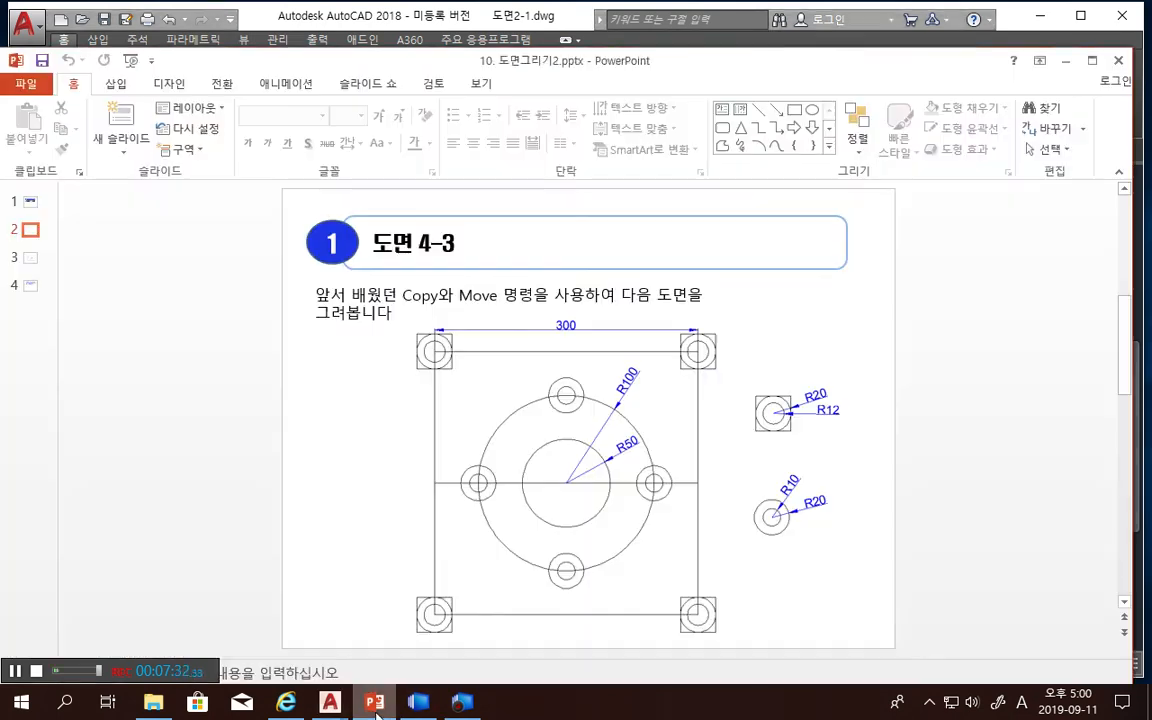
{"action": "left_click", "coordinate": [374, 702]}
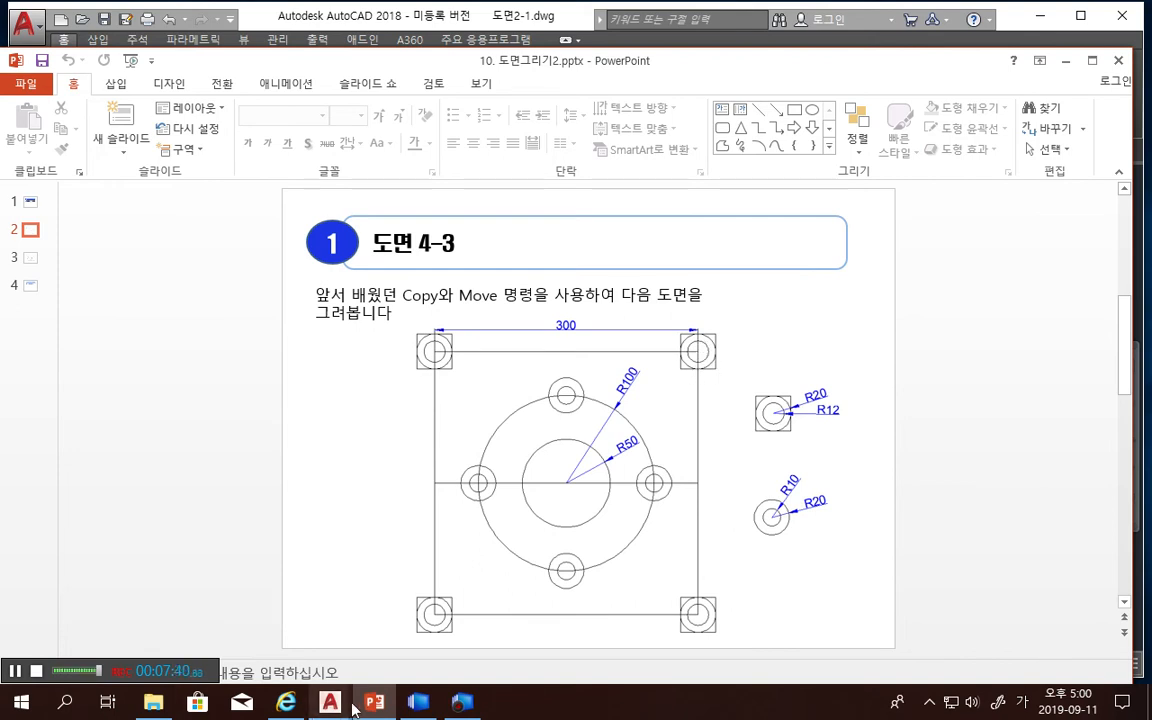
{"action": "mouse_move", "coordinate": [366, 705]}
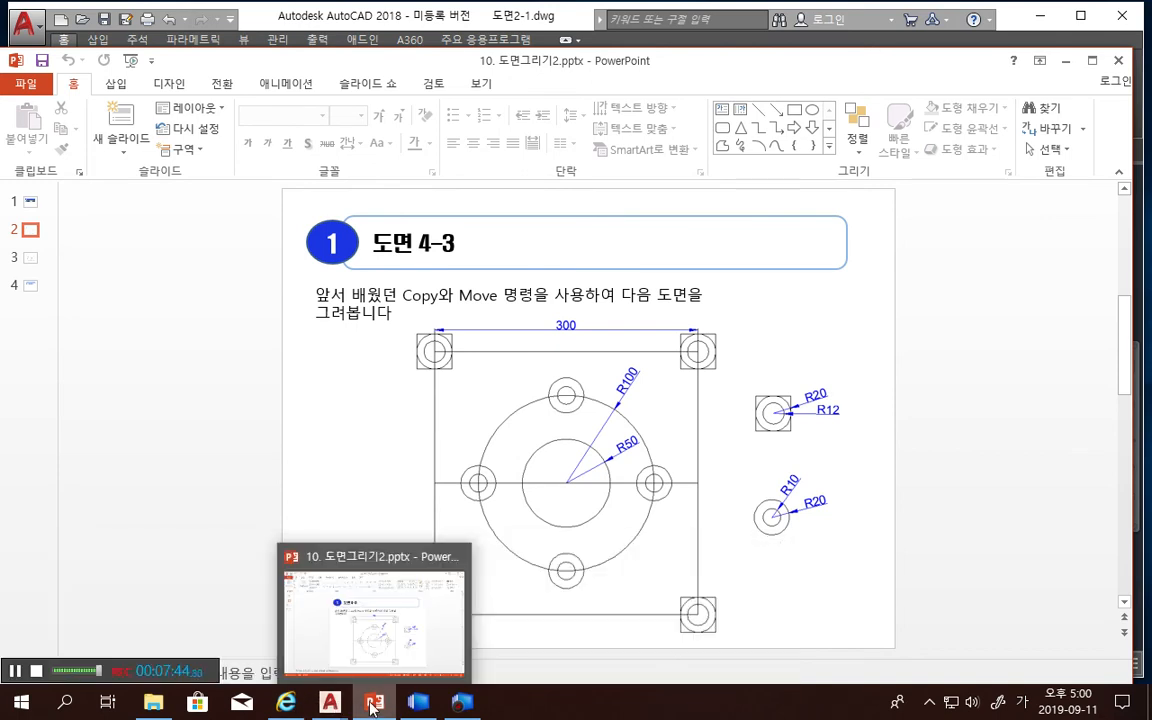
{"action": "left_click", "coordinate": [330, 703]}
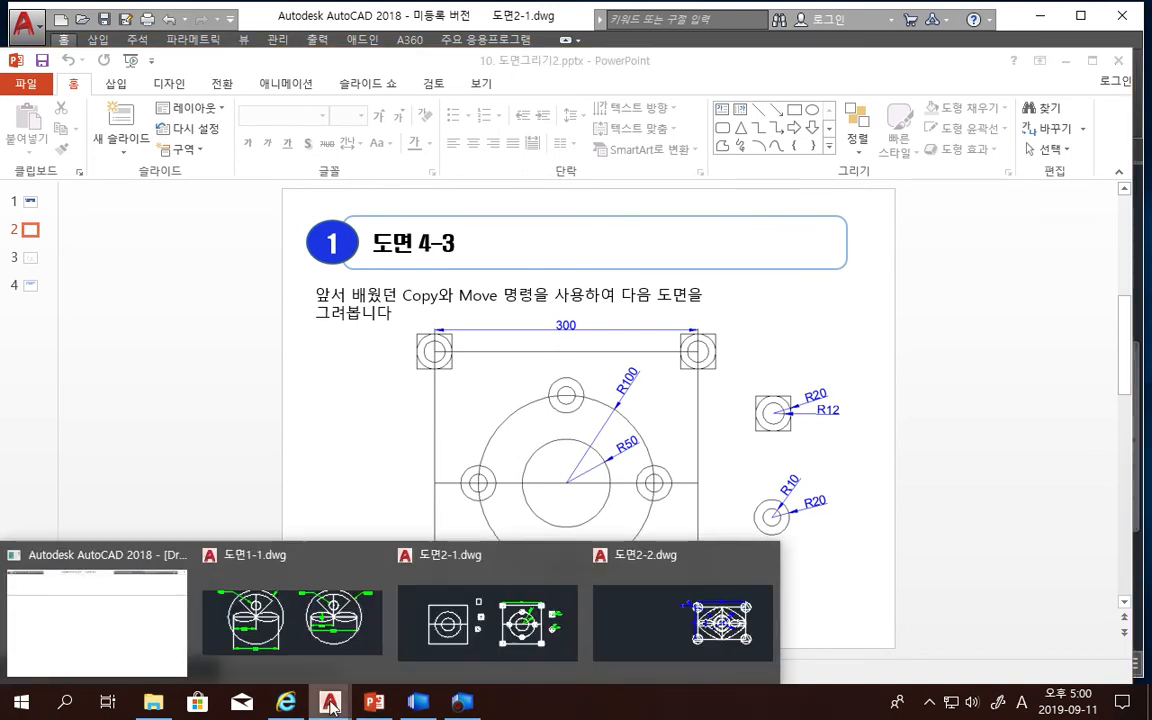
{"action": "left_click", "coordinate": [439, 573]}
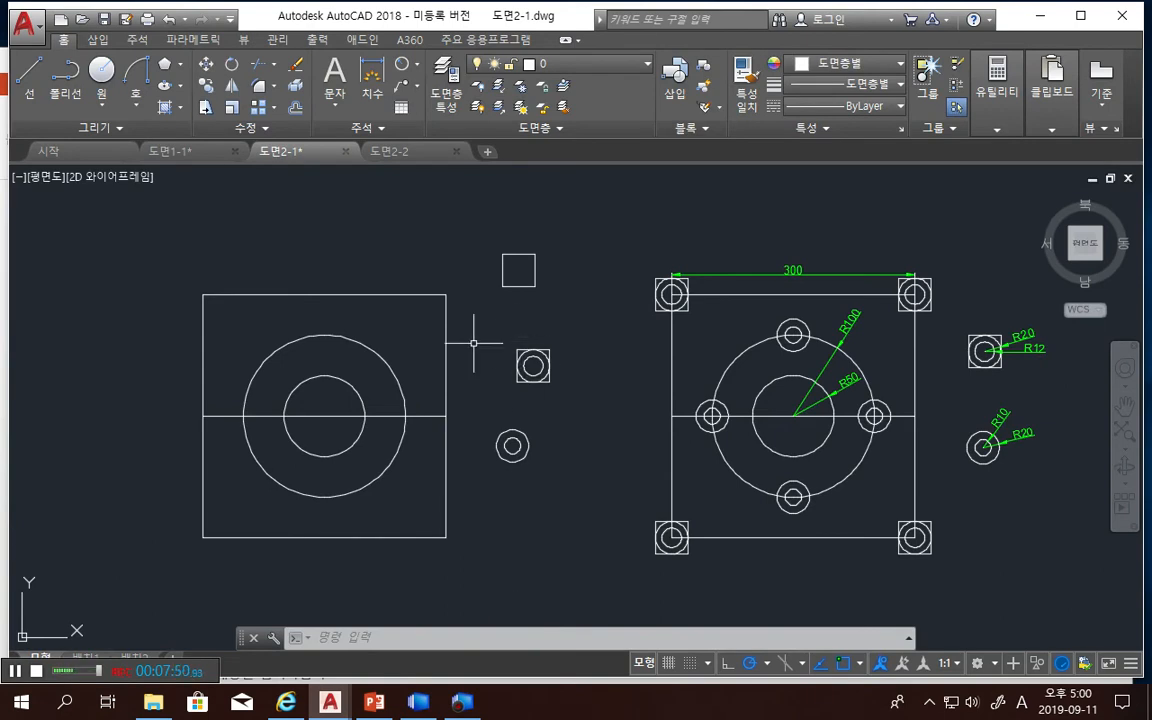
Copy the small square with its concentric circles from their common centre onto all four corners of the large square
{"action": "type", "text": "CP"}
{"action": "key", "text": "Return"}
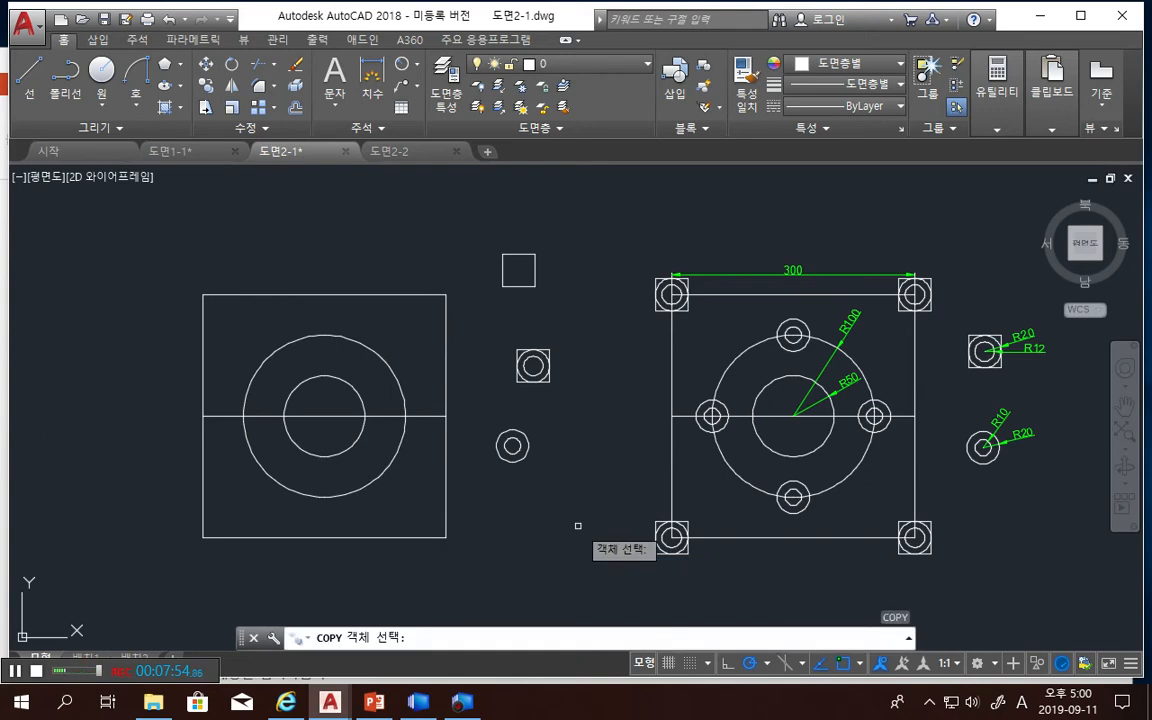
{"action": "left_click", "coordinate": [497, 325]}
{"action": "mouse_move", "coordinate": [485, 351]}
{"action": "left_mouse_down"}
{"action": "mouse_move", "coordinate": [535, 405]}
{"action": "mouse_move", "coordinate": [591, 329]}
{"action": "mouse_move", "coordinate": [587, 341]}
{"action": "left_mouse_up"}
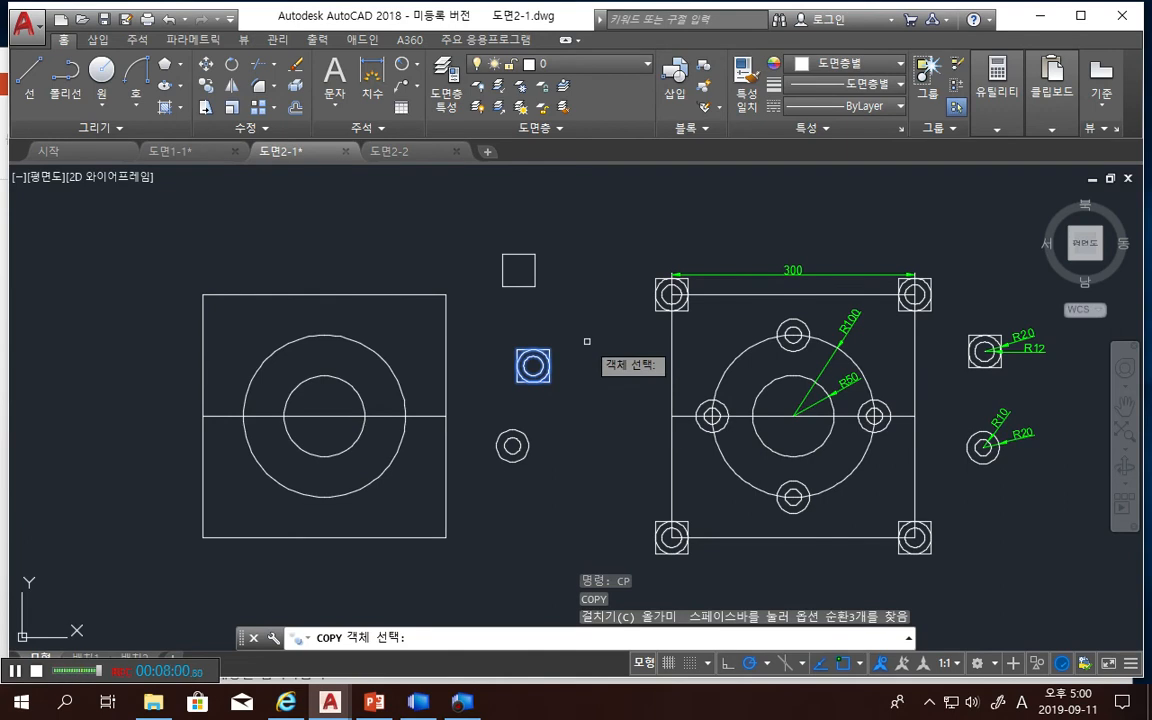
{"action": "key", "text": "Return"}
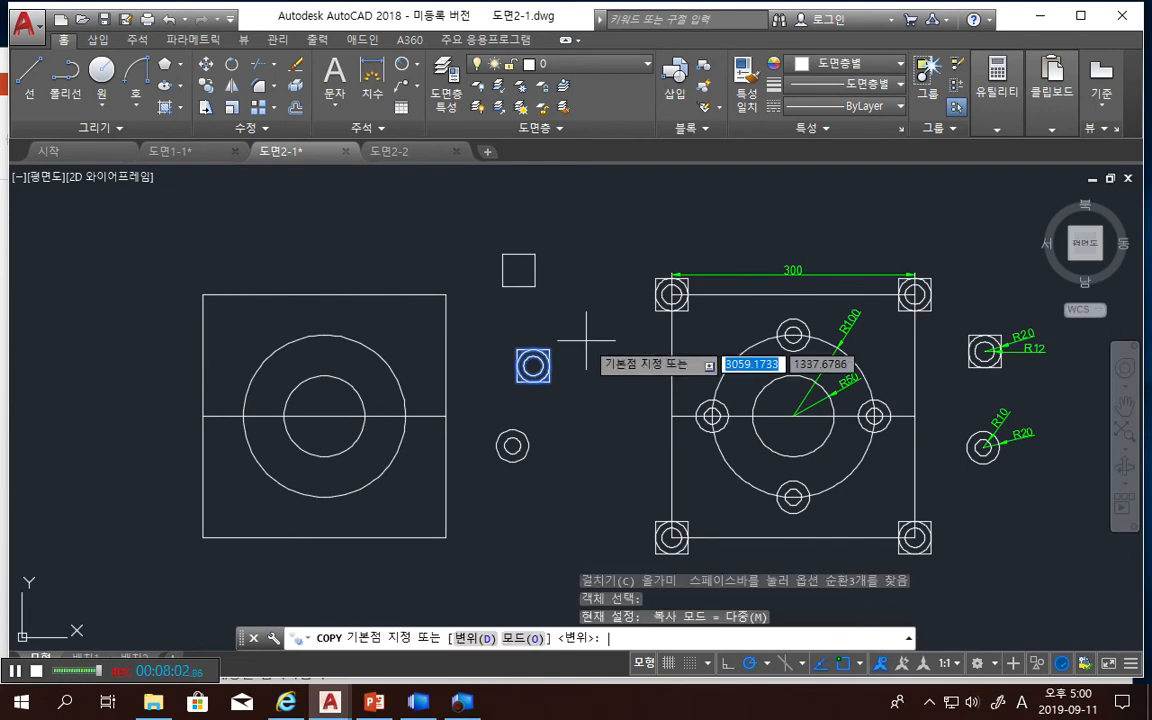
{"action": "left_click", "coordinate": [533, 366]}
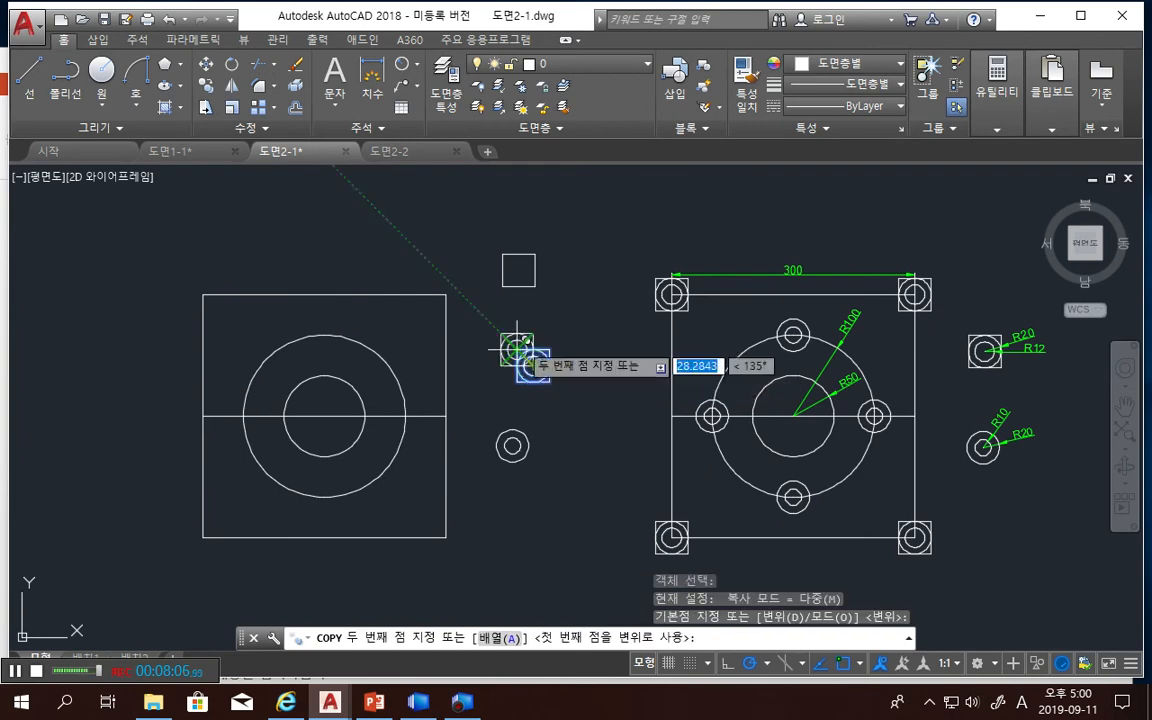
{"action": "left_click", "coordinate": [203, 294]}
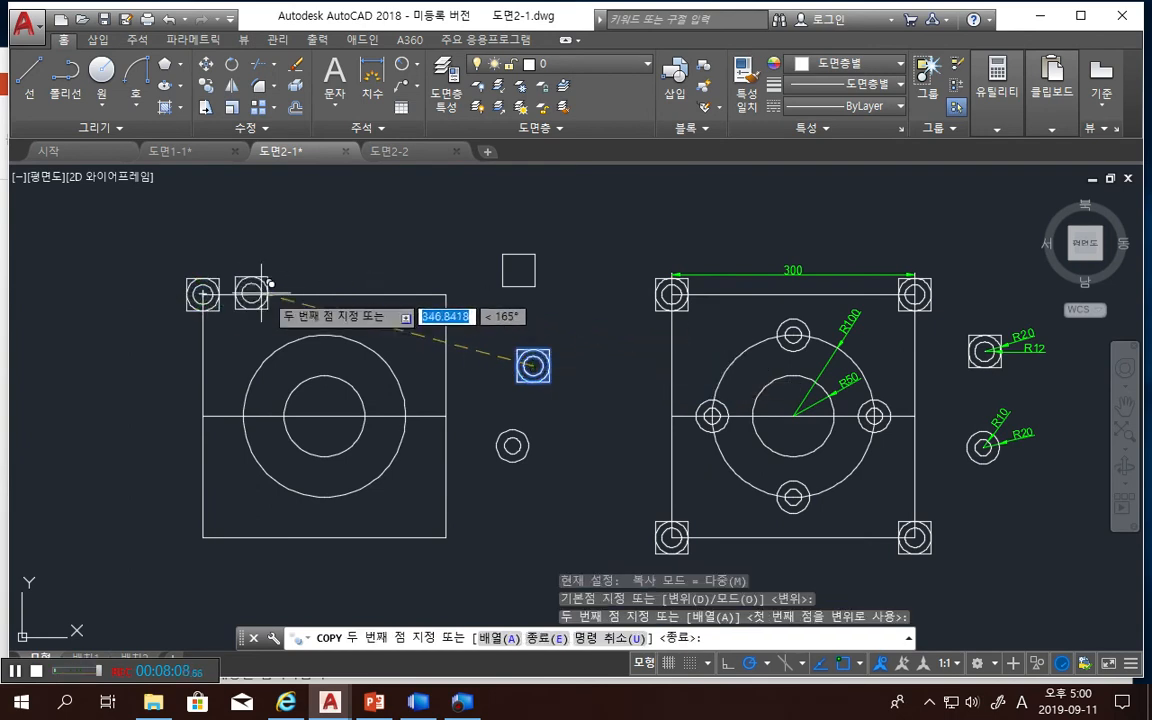
{"action": "left_click", "coordinate": [446, 293]}
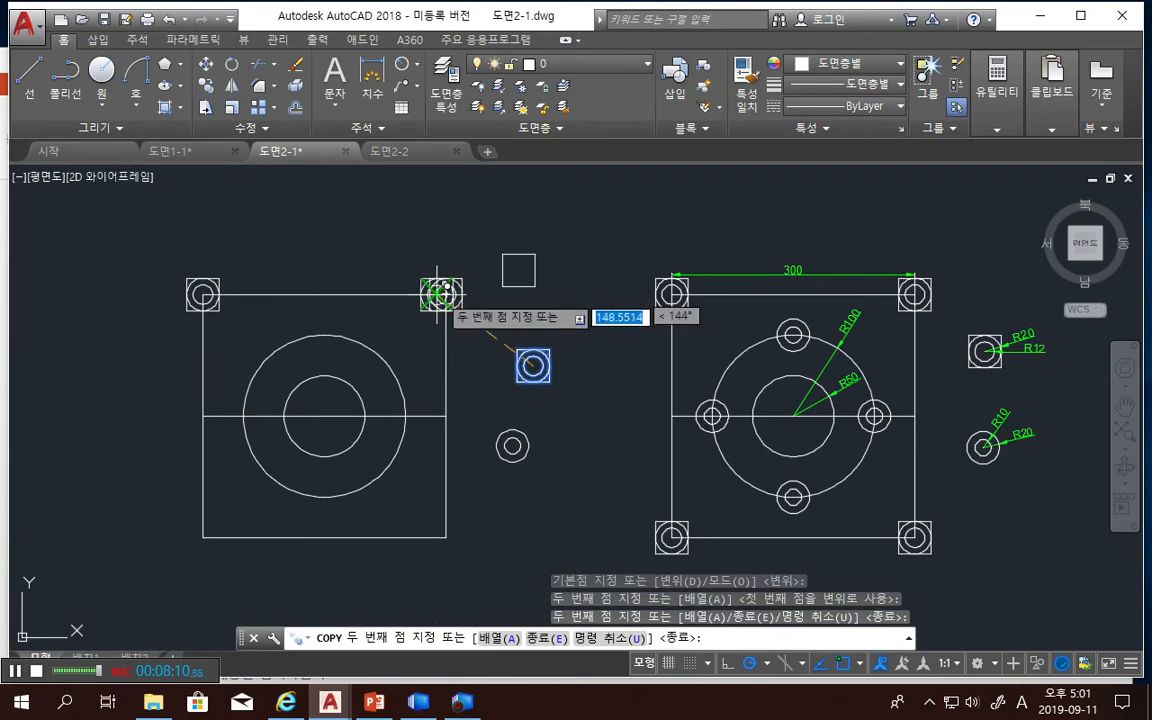
{"action": "left_click", "coordinate": [446, 536]}
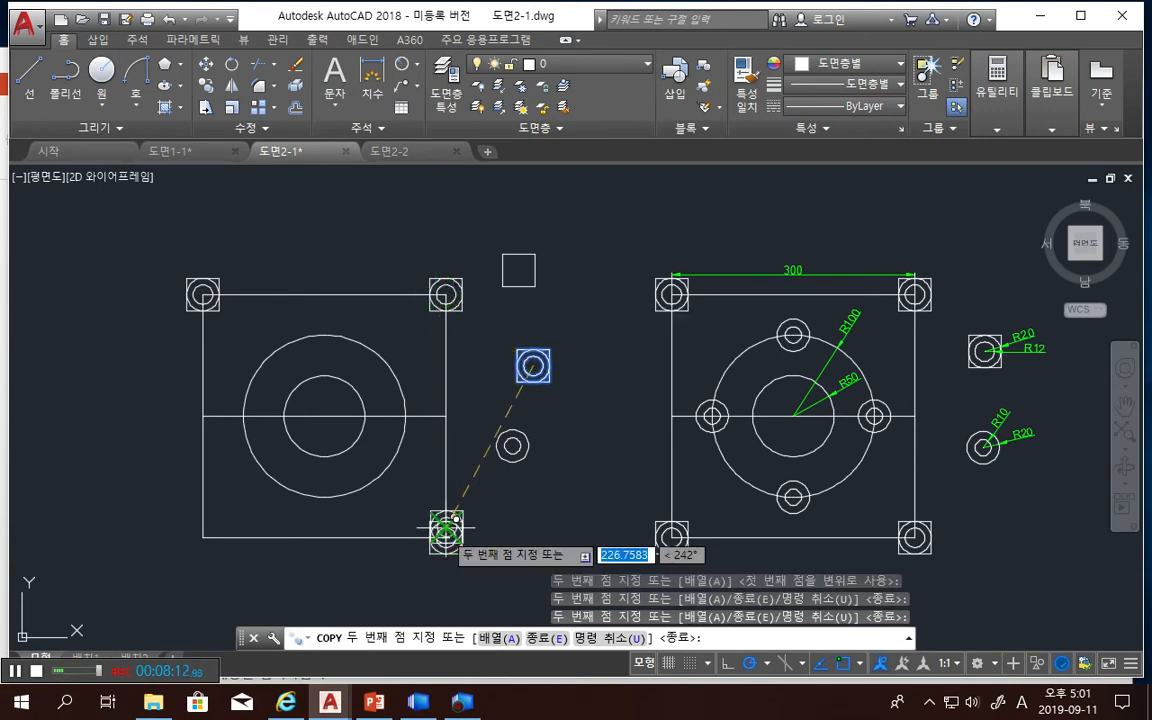
{"action": "left_click", "coordinate": [203, 536]}
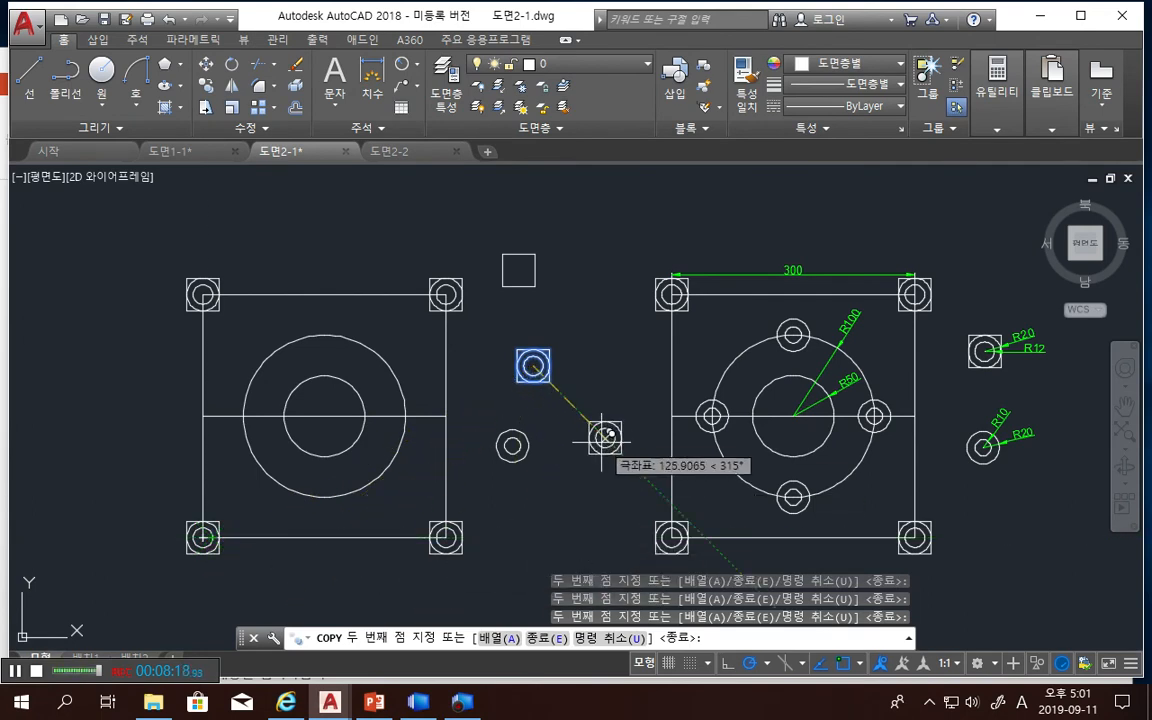
{"action": "key", "text": "Escape"}
Delete the leftover empty 40 by 40 square beside the large square
{"action": "mouse_move", "coordinate": [498, 216]}
{"action": "left_mouse_down"}
{"action": "mouse_move", "coordinate": [500, 295]}
{"action": "mouse_move", "coordinate": [545, 305]}
{"action": "mouse_move", "coordinate": [565, 251]}
{"action": "mouse_move", "coordinate": [505, 240]}
{"action": "mouse_move", "coordinate": [510, 297]}
{"action": "left_mouse_up"}
{"action": "key", "text": "Delete"}
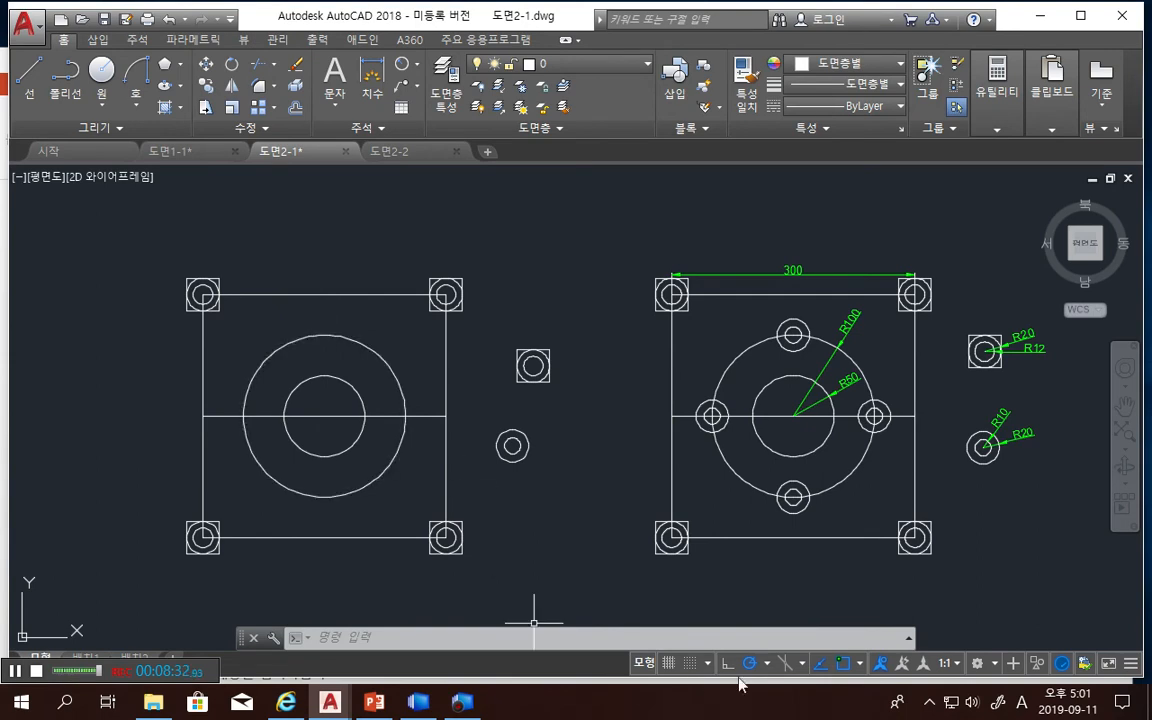
Enable the Quadrant object snap and copy the loose pair of small concentric circles from their centre to the large circle's four quadrants
{"action": "right_click", "coordinate": [845, 668]}
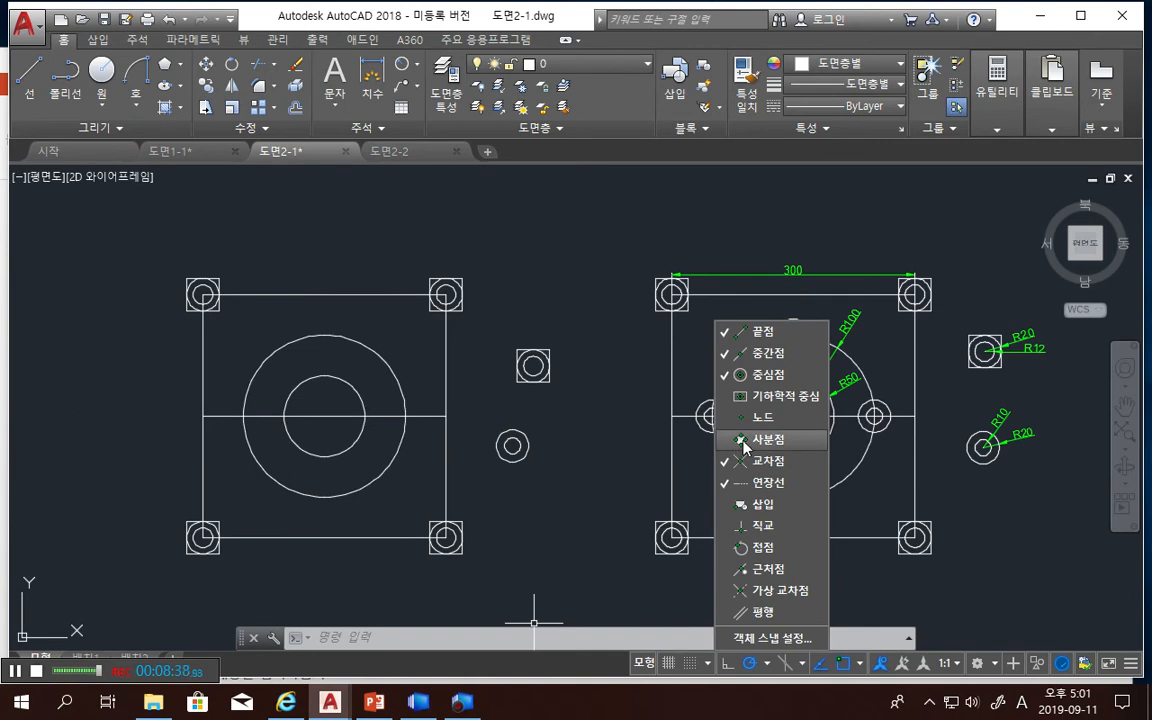
{"action": "left_click", "coordinate": [634, 462]}
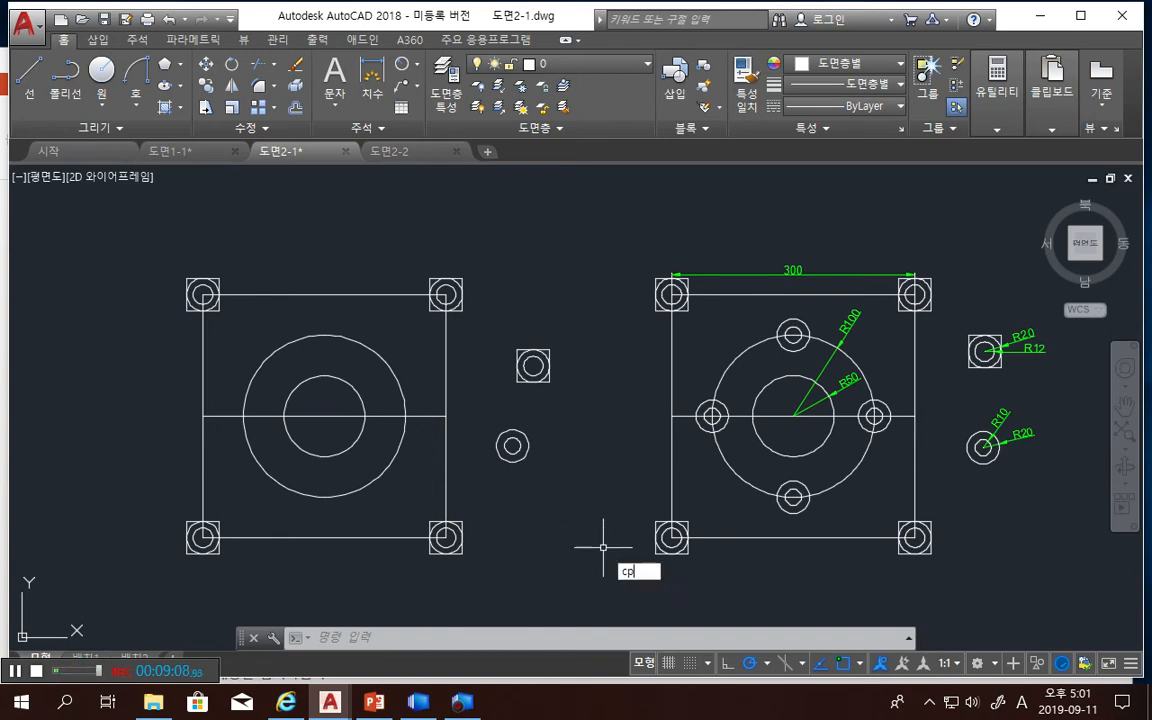
{"action": "key", "text": "Return"}
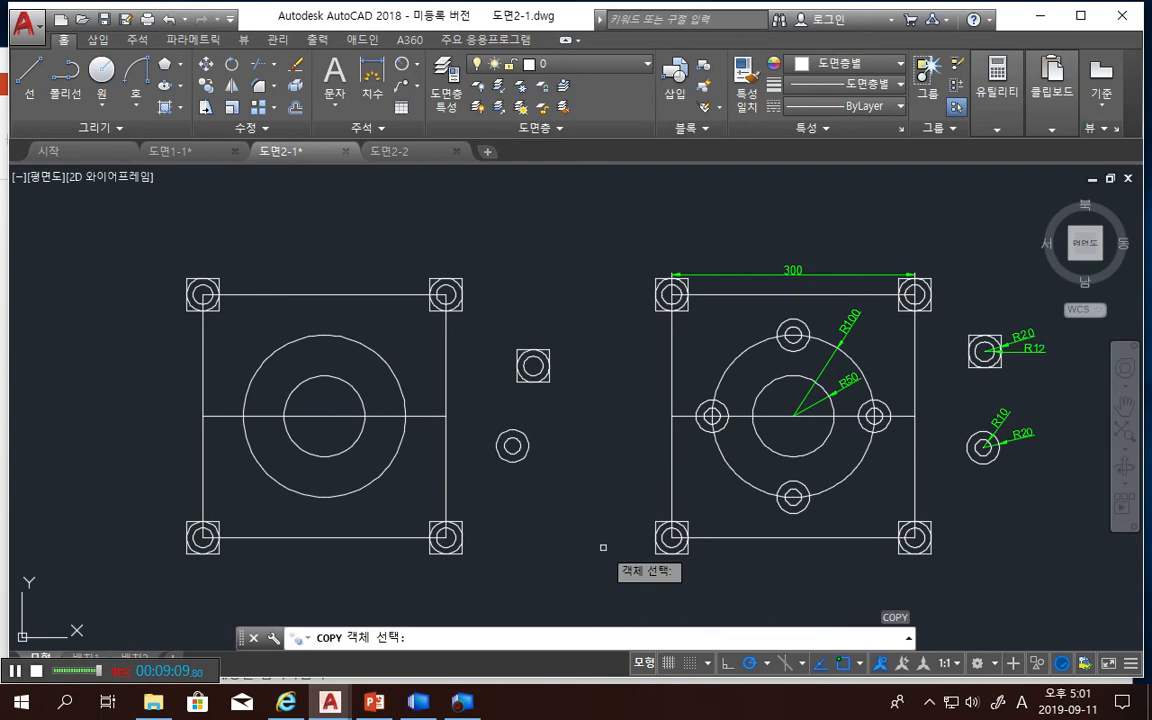
{"action": "left_click", "coordinate": [547, 479]}
{"action": "mouse_move", "coordinate": [506, 468]}
{"action": "left_mouse_down"}
{"action": "mouse_move", "coordinate": [514, 424]}
{"action": "mouse_move", "coordinate": [536, 430]}
{"action": "left_mouse_up"}
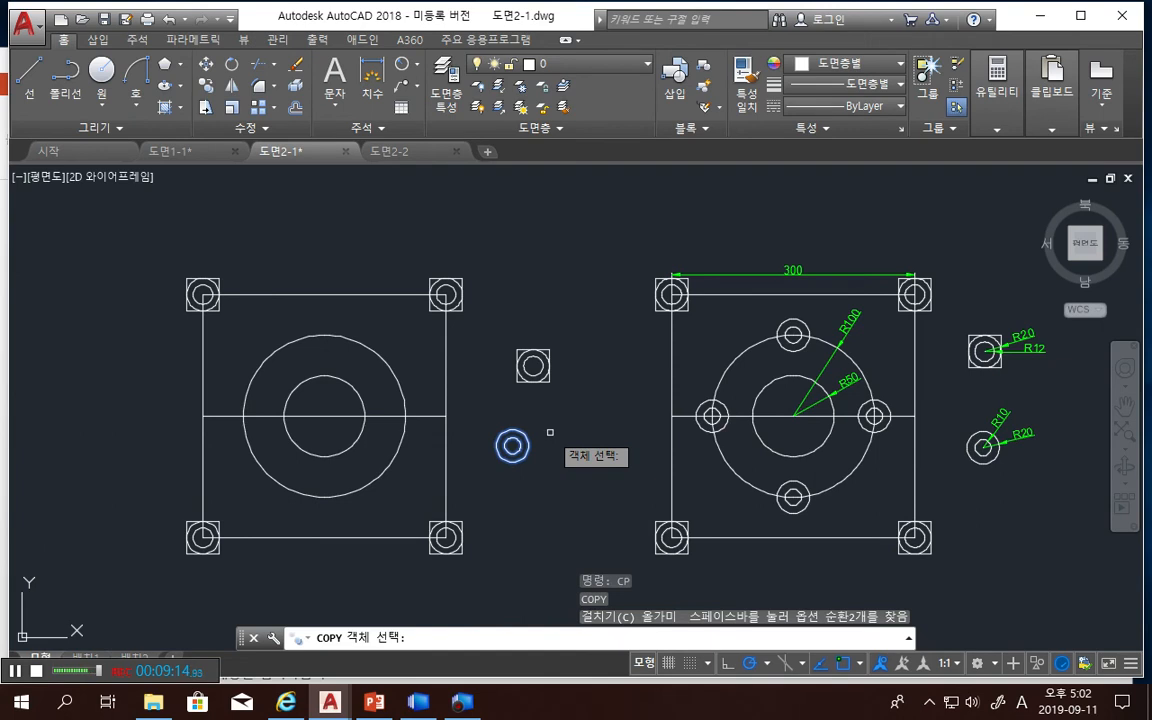
{"action": "key", "text": "Return"}
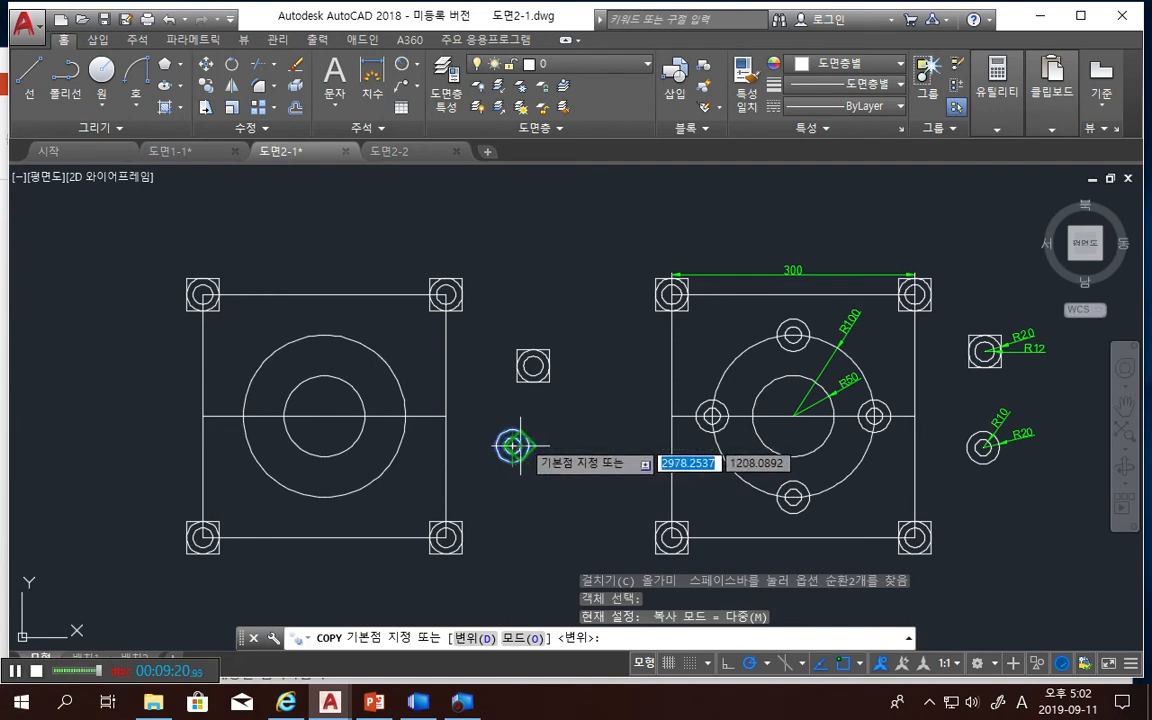
{"action": "scroll", "coordinate": [512, 447], "scroll_direction": "up", "scroll_amount": 2}
{"action": "left_click", "coordinate": [508, 447]}
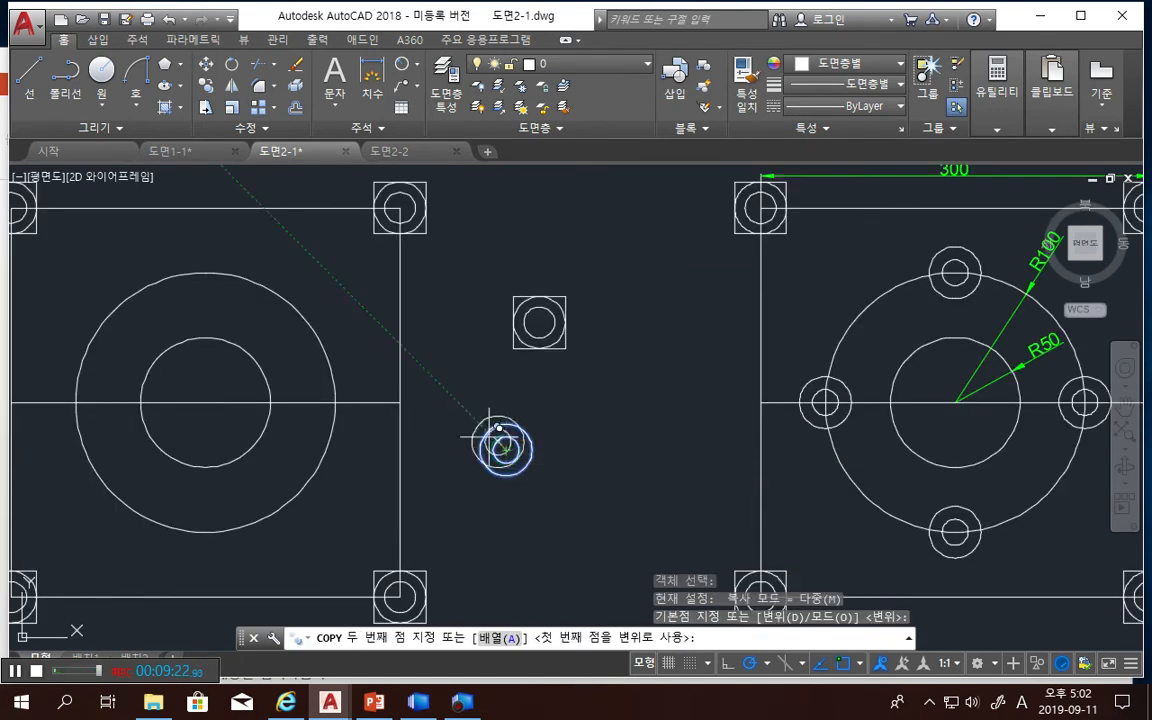
{"action": "left_click", "coordinate": [205, 271]}
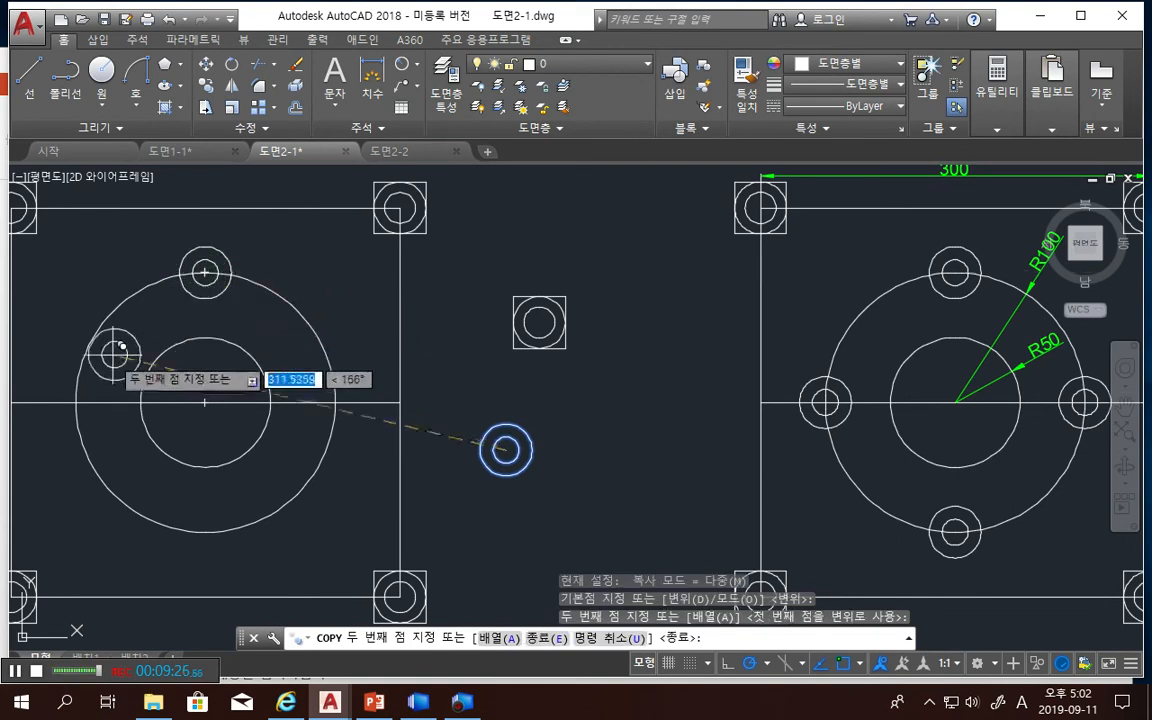
{"action": "left_click", "coordinate": [78, 396]}
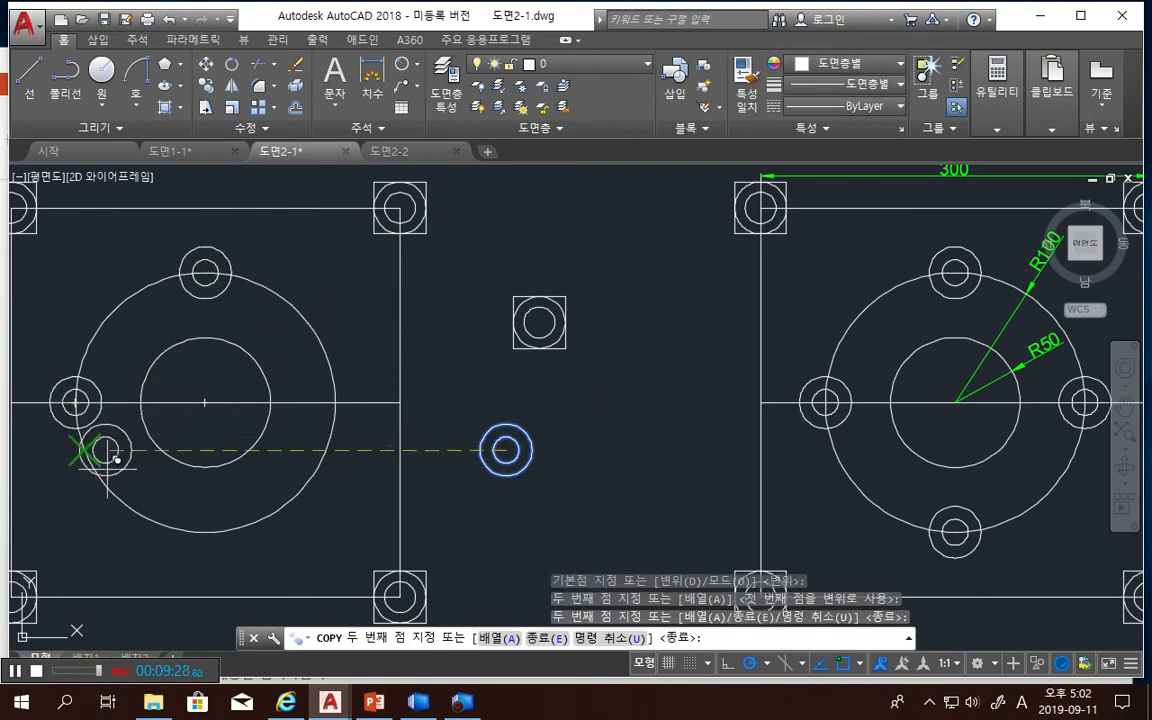
{"action": "left_click", "coordinate": [208, 527]}
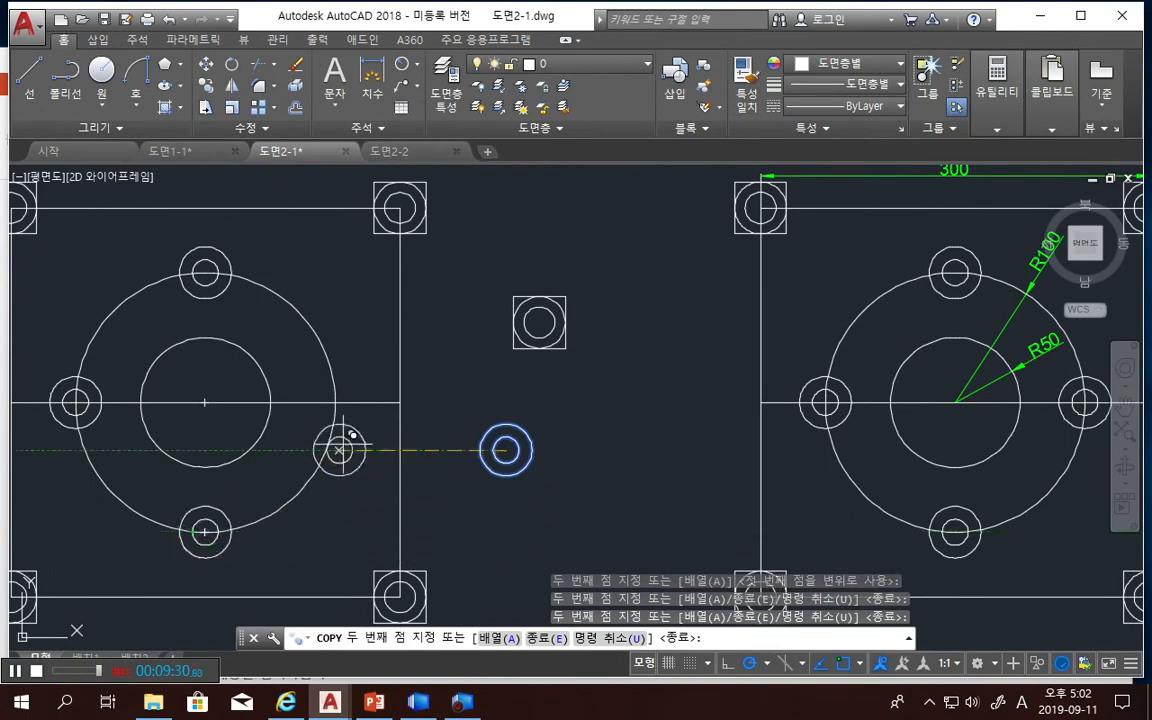
{"action": "left_click", "coordinate": [335, 400]}
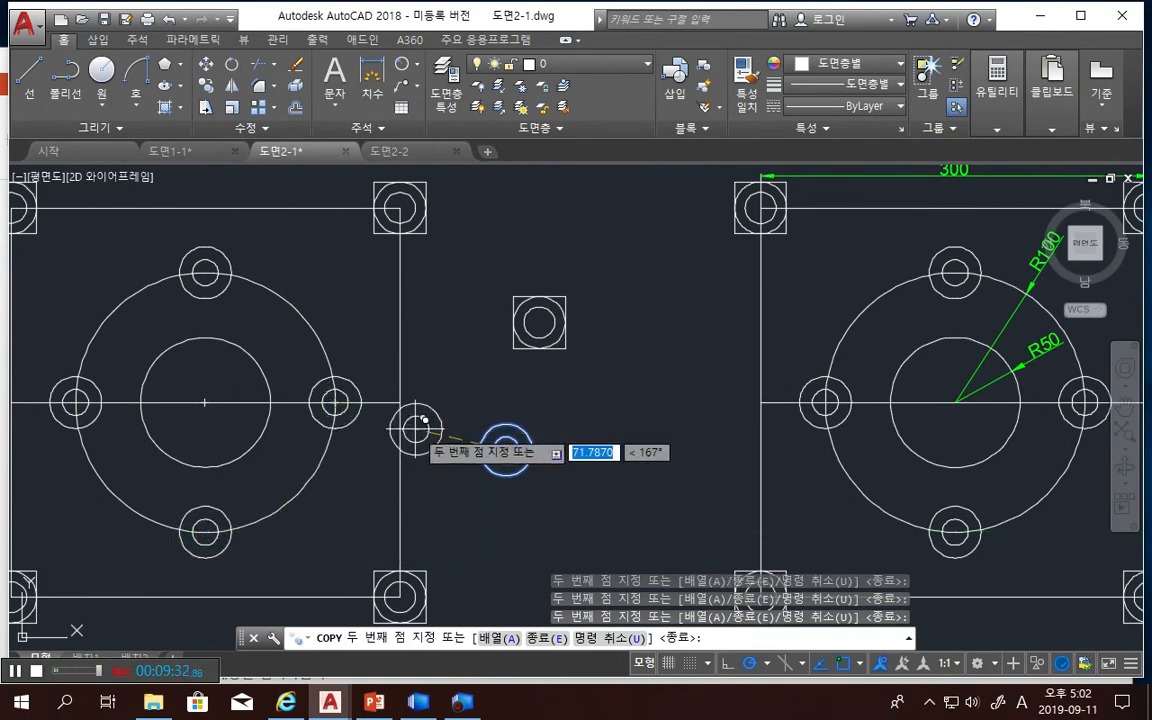
{"action": "key", "text": "Escape"}
Move the loose pair of concentric circles by its centre to align vertically below the loose small square's centre
{"action": "scroll", "coordinate": [434, 500], "scroll_direction": "down", "scroll_amount": 3}
{"action": "middle_click_drag", "start_coordinate": [497, 530], "coordinate": [519, 462]}
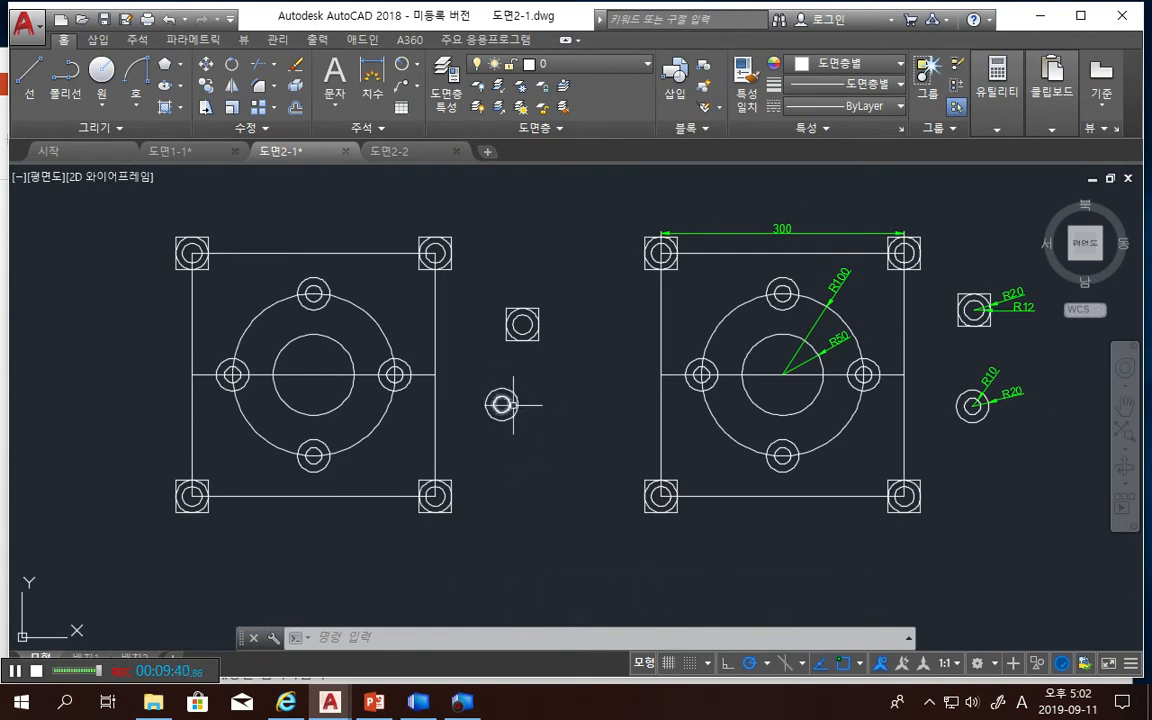
{"action": "type", "text": "m"}
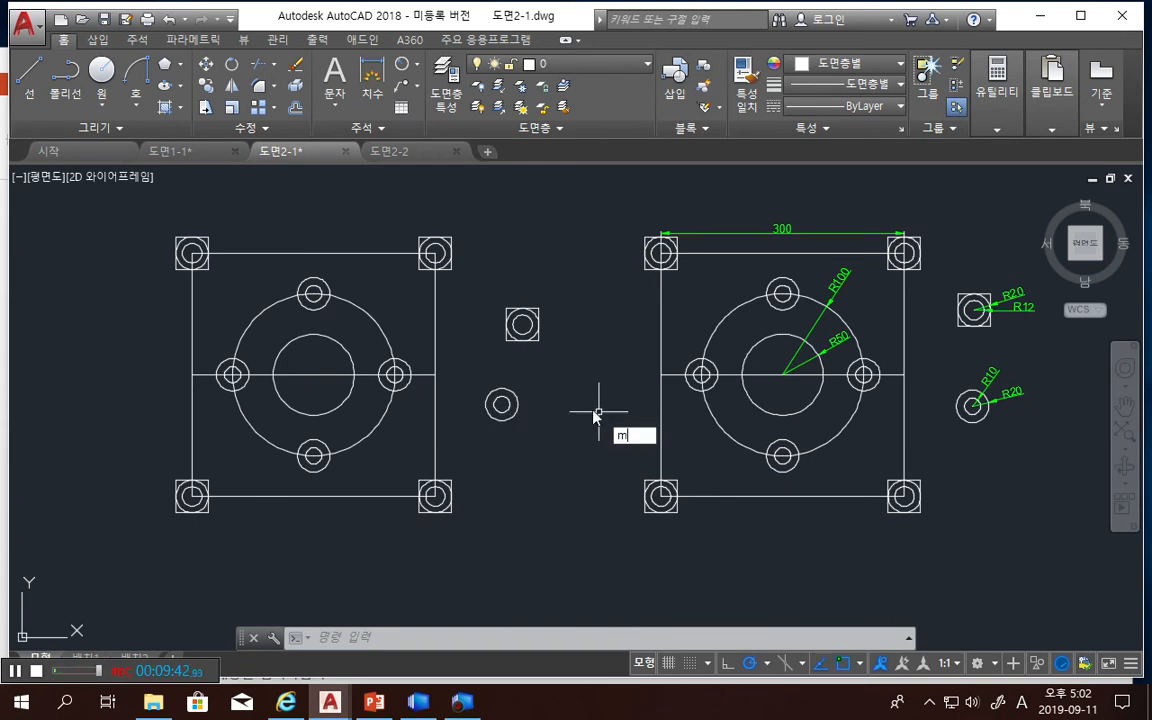
{"action": "key", "text": "Return"}
{"action": "left_click", "coordinate": [473, 373]}
{"action": "left_click_drag", "start_coordinate": [485, 440], "coordinate": [547, 411]}
{"action": "mouse_move", "coordinate": [462, 363]}
{"action": "left_mouse_down"}
{"action": "mouse_move", "coordinate": [481, 429]}
{"action": "mouse_move", "coordinate": [514, 370]}
{"action": "left_mouse_up"}
{"action": "key", "text": "Return"}
{"action": "left_click", "coordinate": [502, 404]}
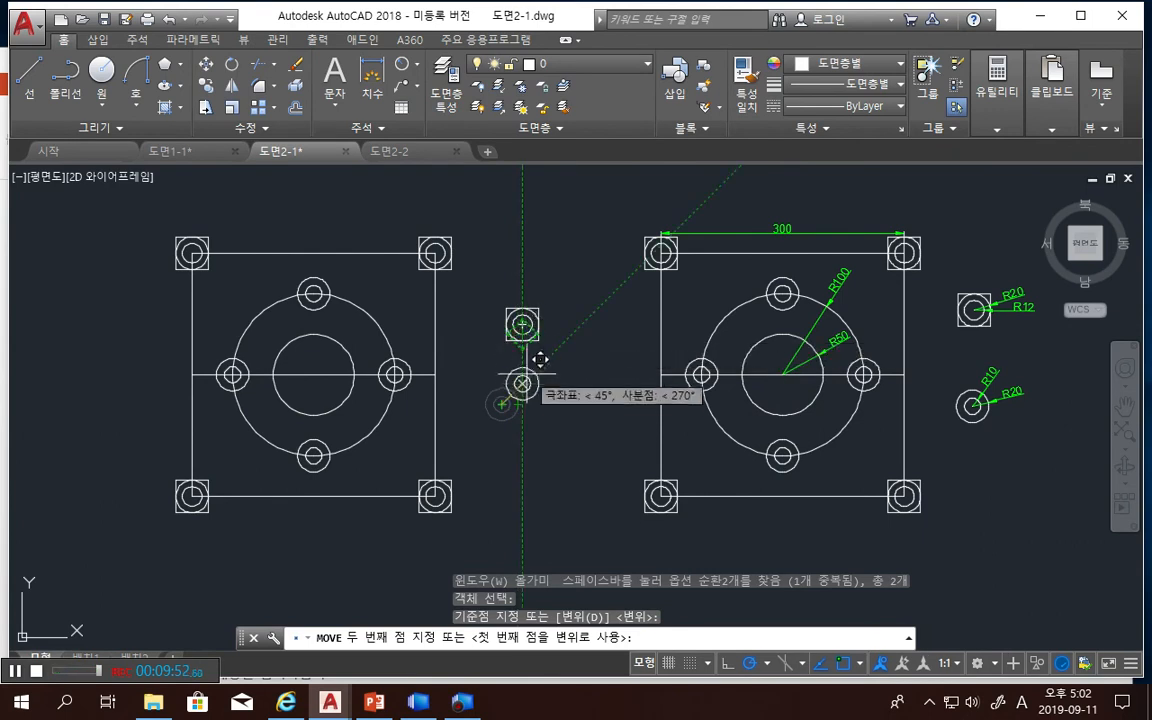
{"action": "left_click", "coordinate": [522, 404]}
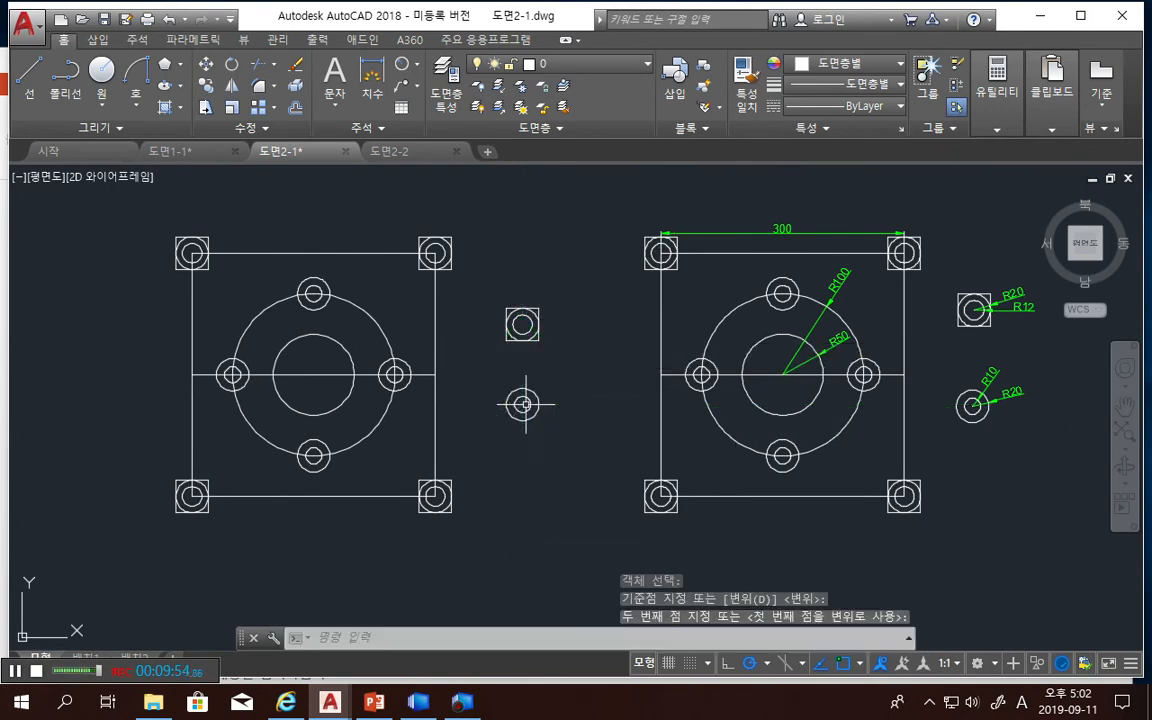
{"action": "key", "text": "Escape"}
{"action": "key", "text": "Escape"}
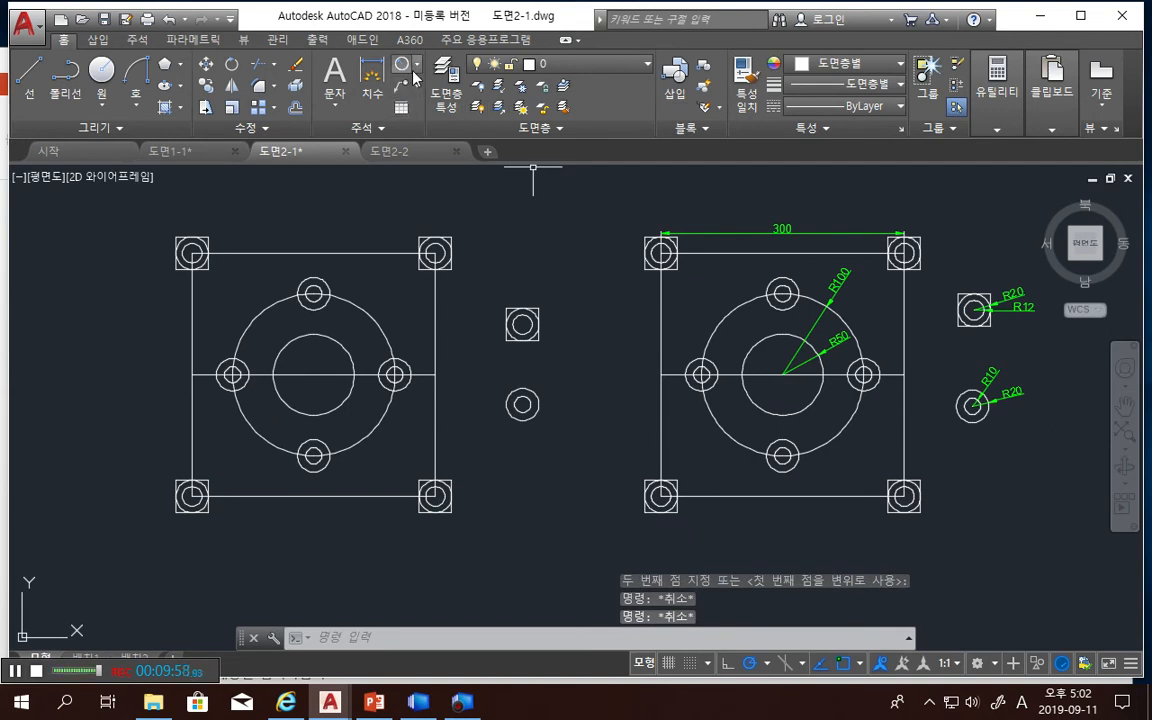
Add a linear dimension to the large square's upper edge, placing the dimension line above the square
{"action": "left_click", "coordinate": [418, 66]}
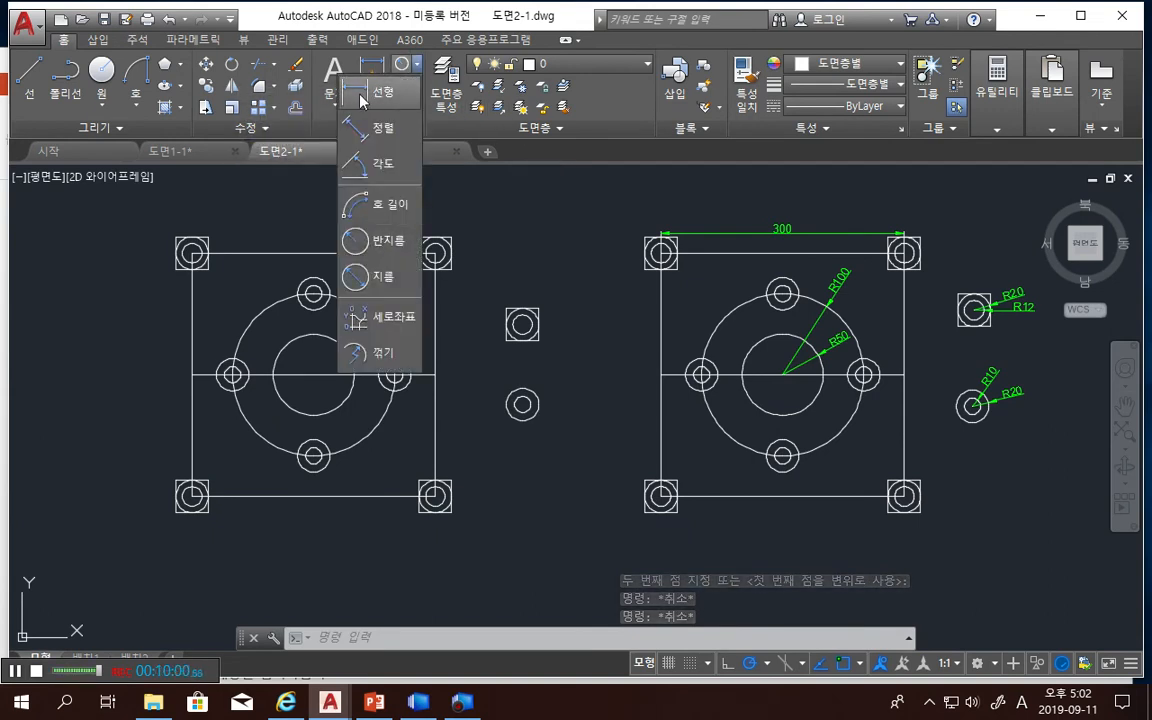
{"action": "left_click", "coordinate": [372, 100]}
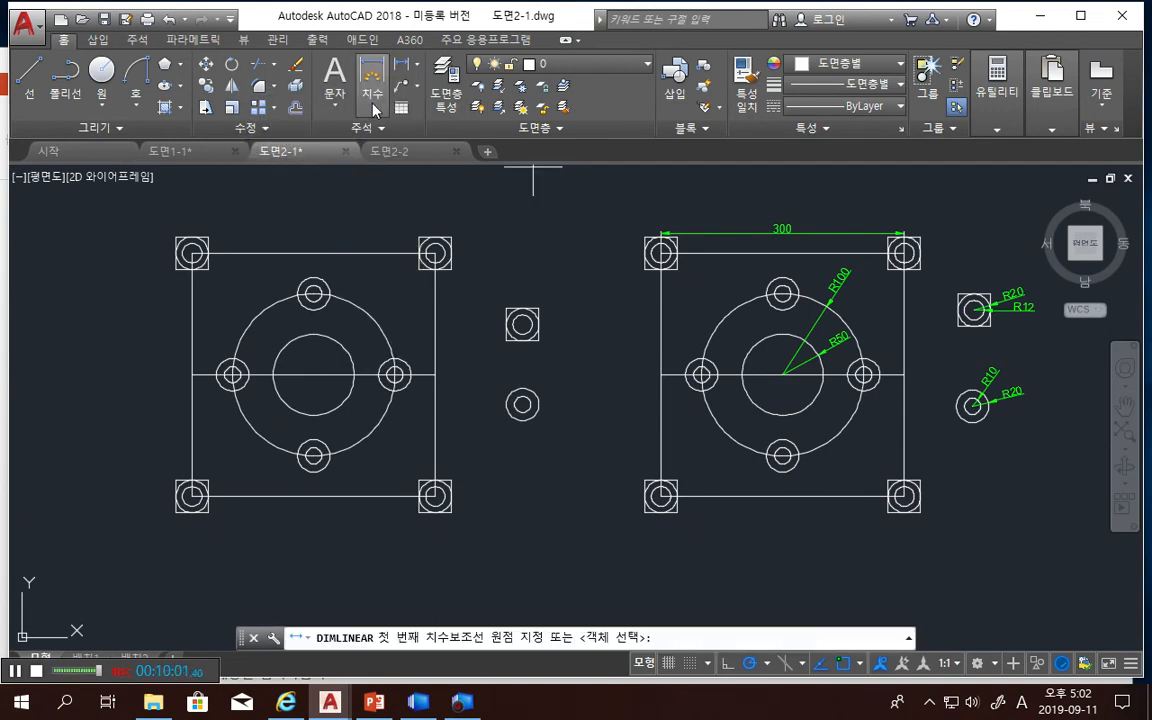
{"action": "left_click", "coordinate": [184, 252]}
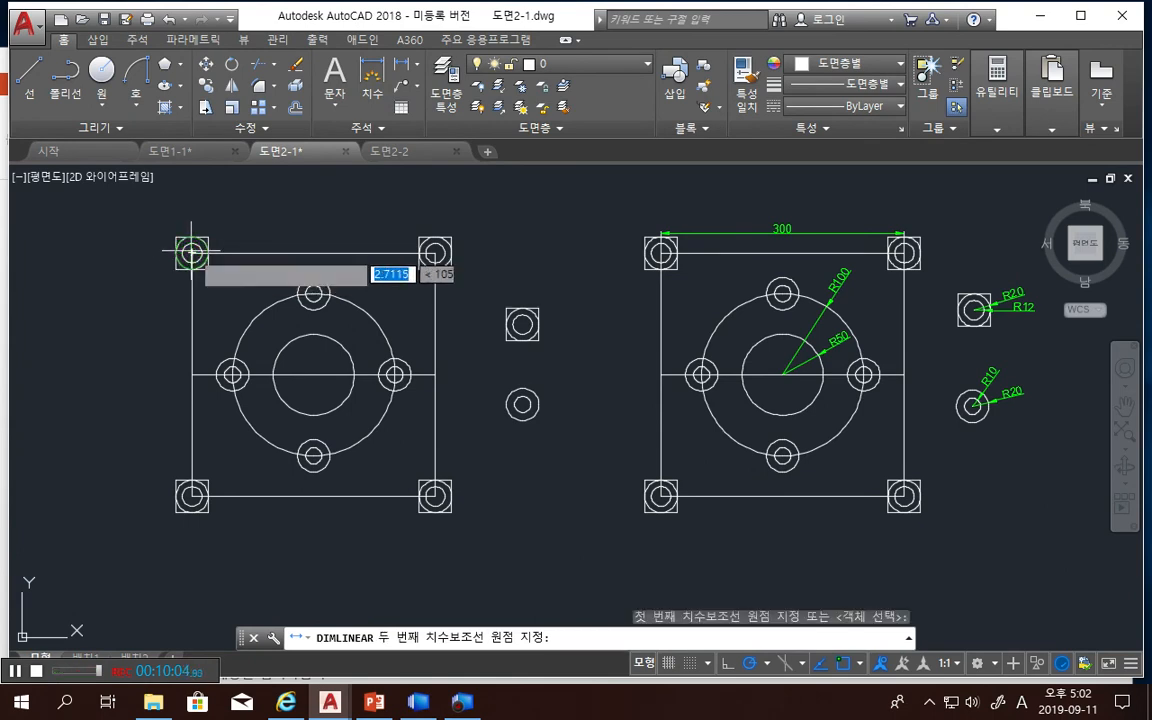
{"action": "left_click", "coordinate": [434, 252]}
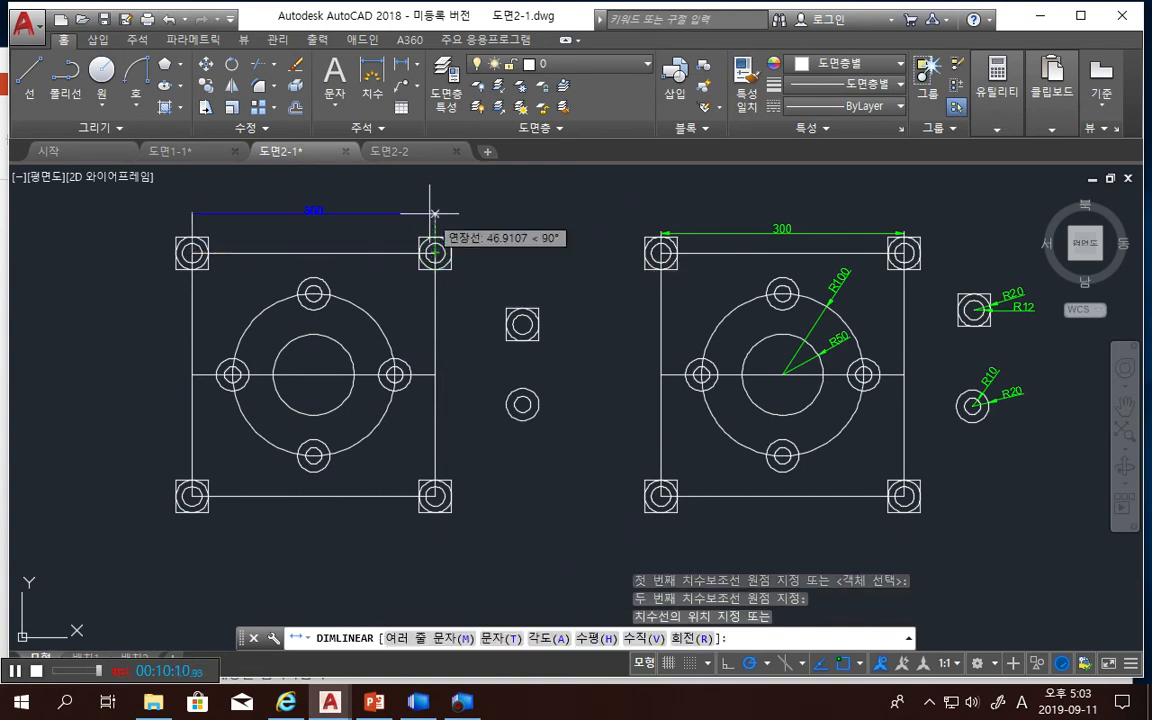
{"action": "left_click", "coordinate": [428, 213]}
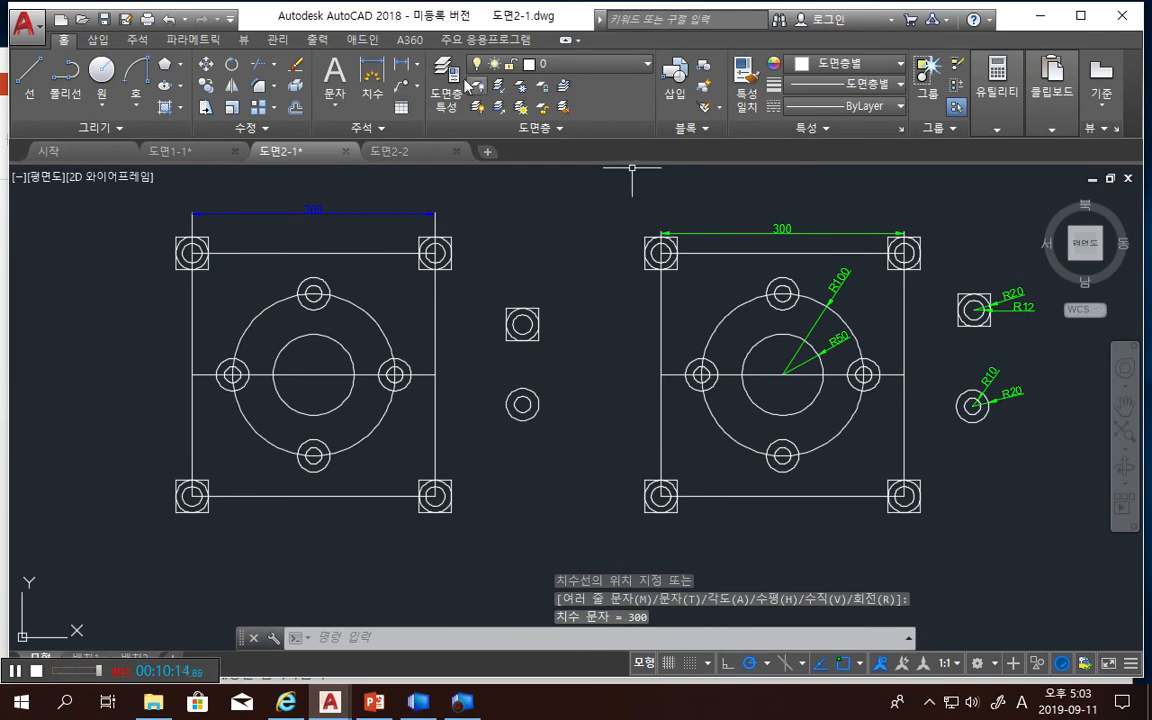
Add radius dimensions to the large outer circle and the concentric inner circle at the large square's centre
{"action": "left_click", "coordinate": [416, 63]}
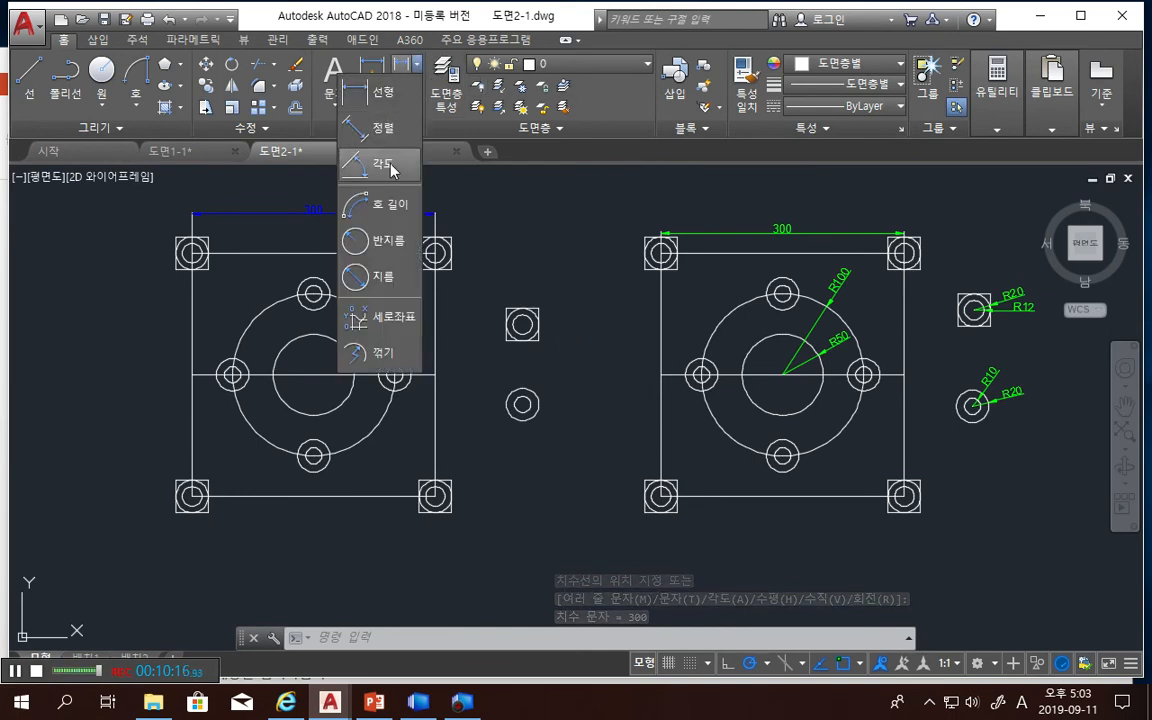
{"action": "left_click", "coordinate": [381, 243]}
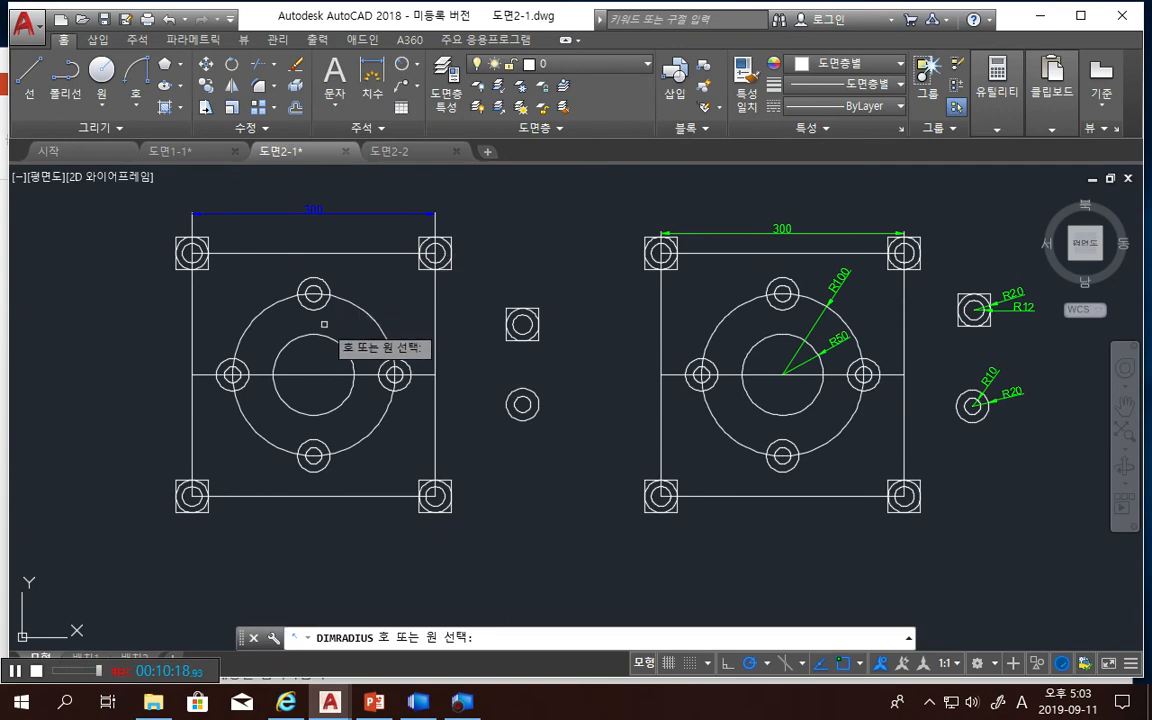
{"action": "left_click", "coordinate": [358, 304]}
{"action": "left_click", "coordinate": [389, 283]}
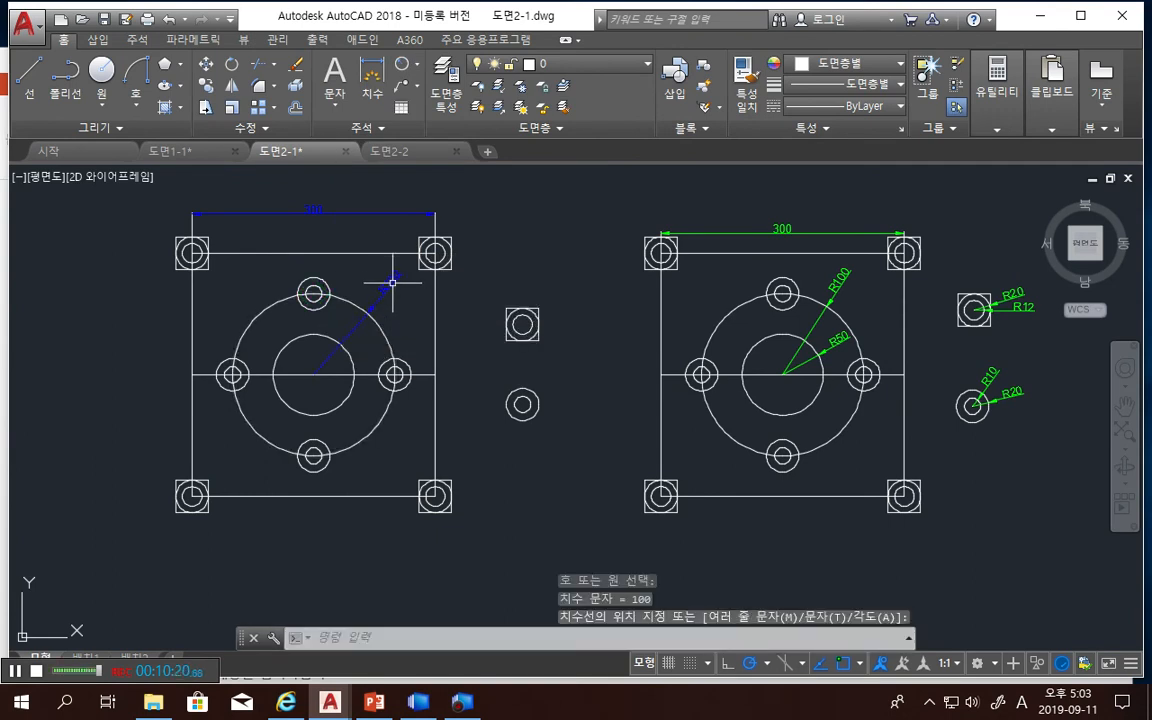
{"action": "key", "text": "Return"}
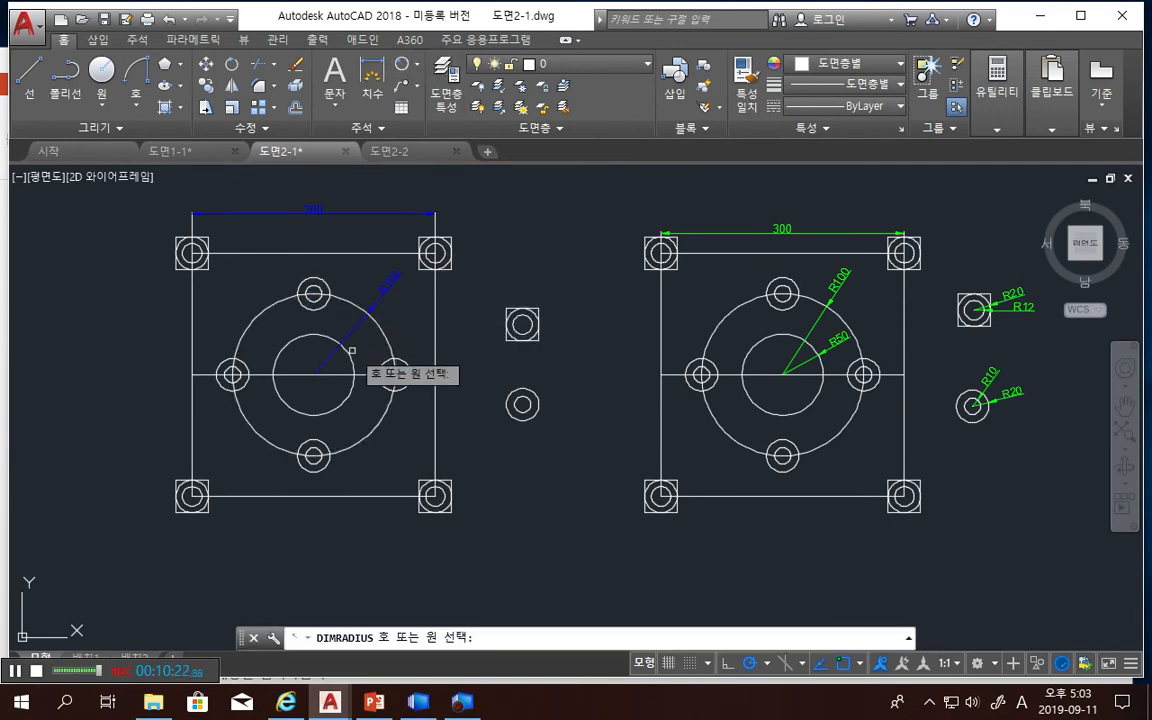
{"action": "left_click", "coordinate": [350, 362]}
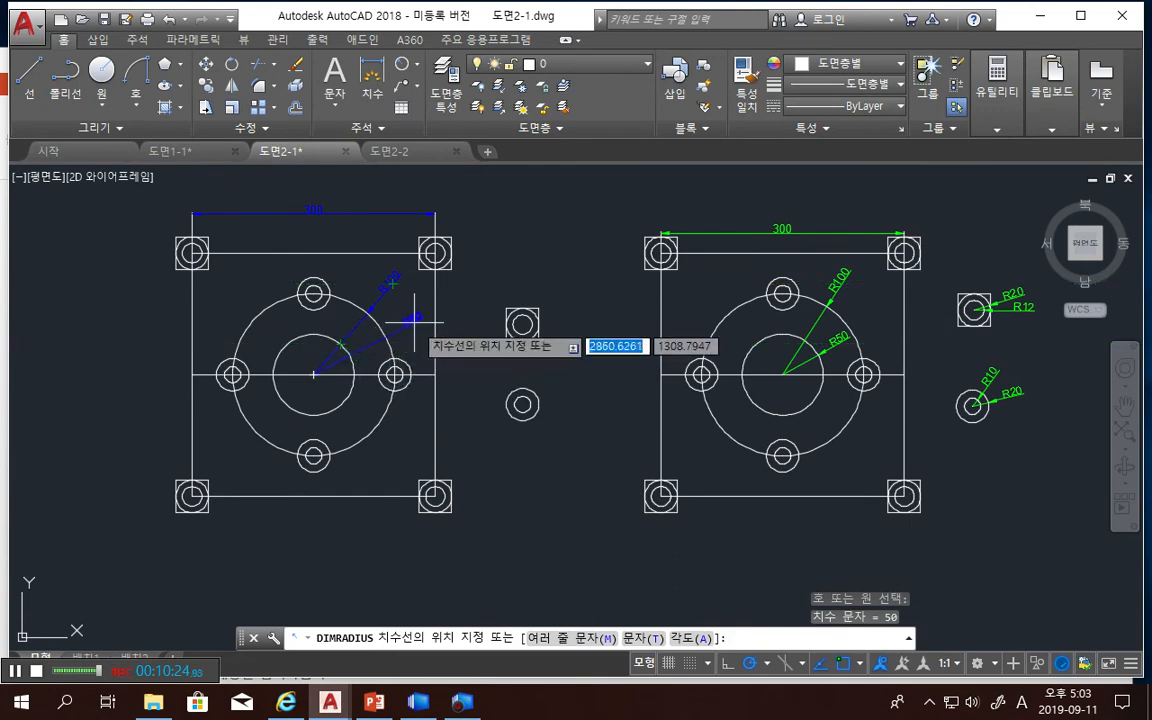
{"action": "left_click", "coordinate": [409, 317]}
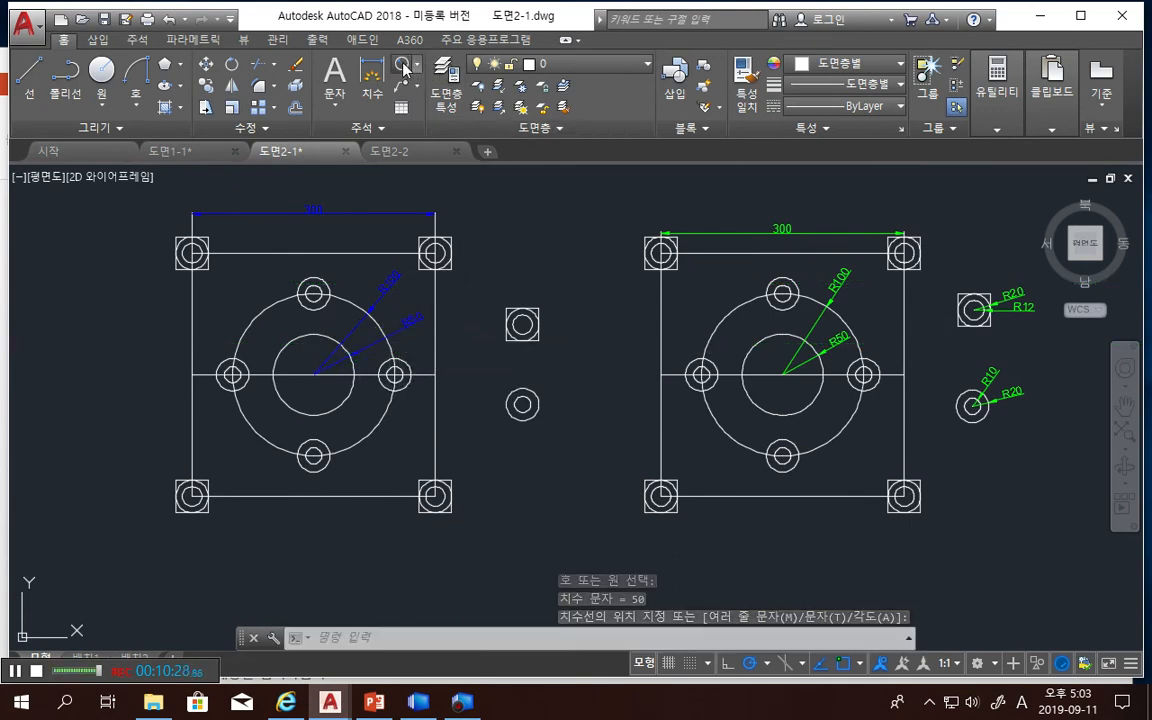
Add radius dimensions to the outer and inner circles inside the loose small square beside the large square
{"action": "key", "text": "Return"}
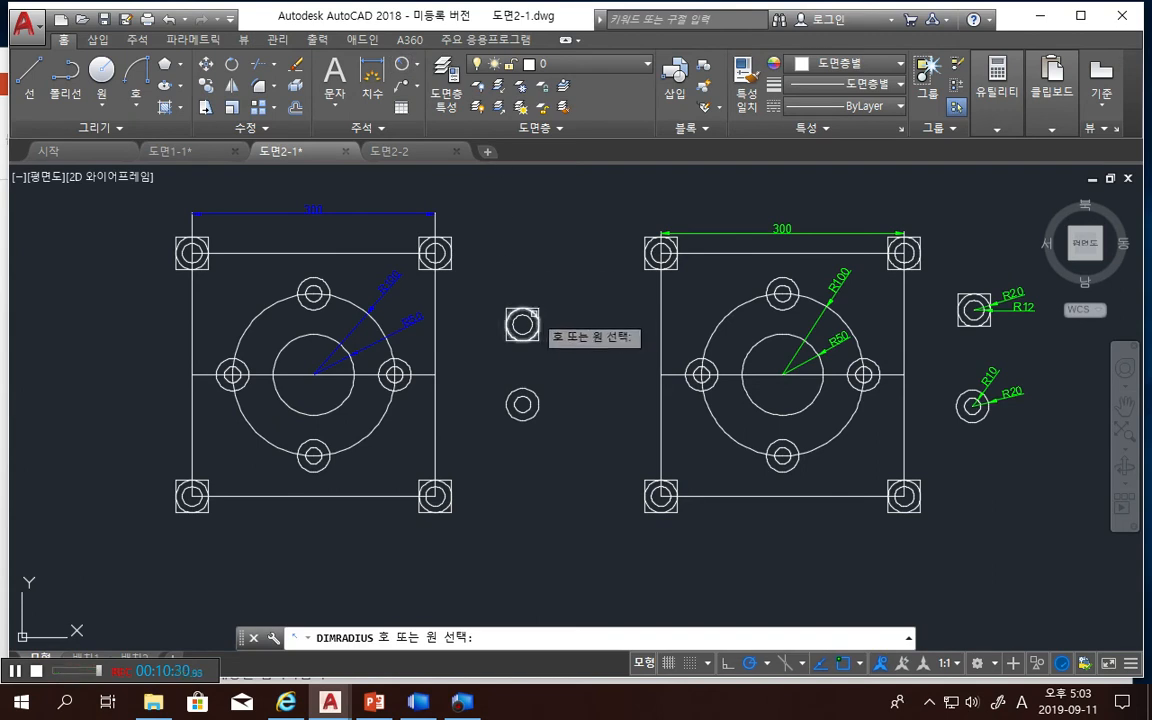
{"action": "left_click", "coordinate": [522, 323]}
{"action": "left_click", "coordinate": [569, 263]}
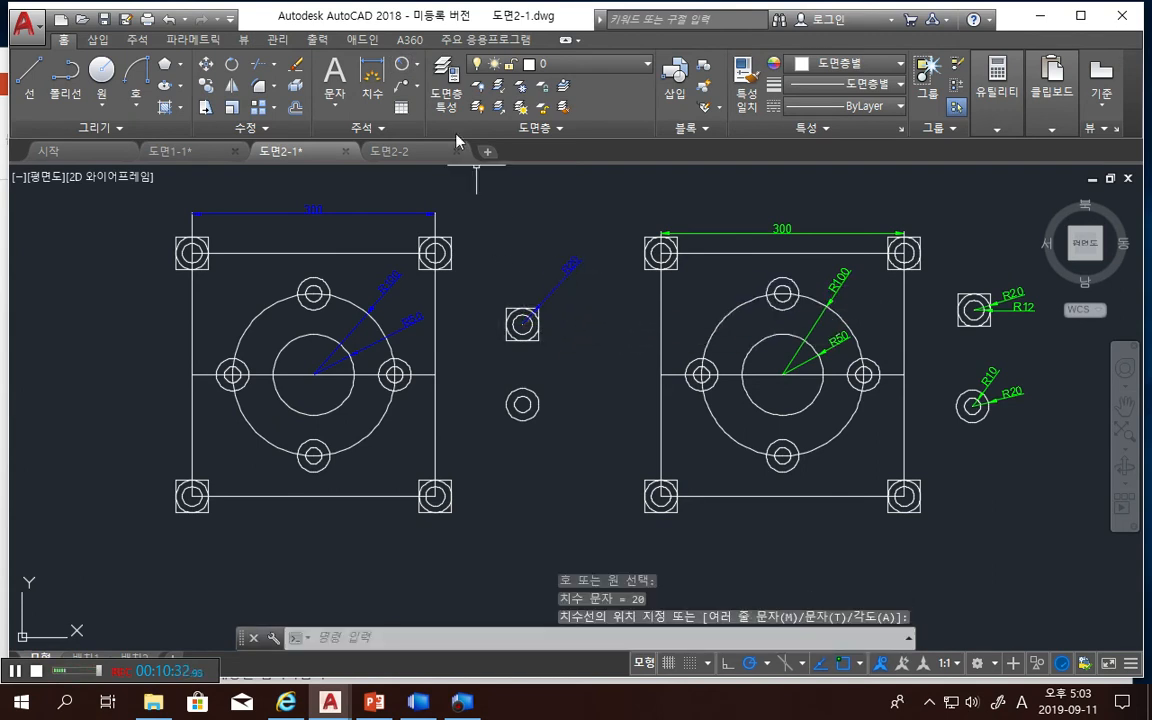
{"action": "left_click", "coordinate": [400, 68]}
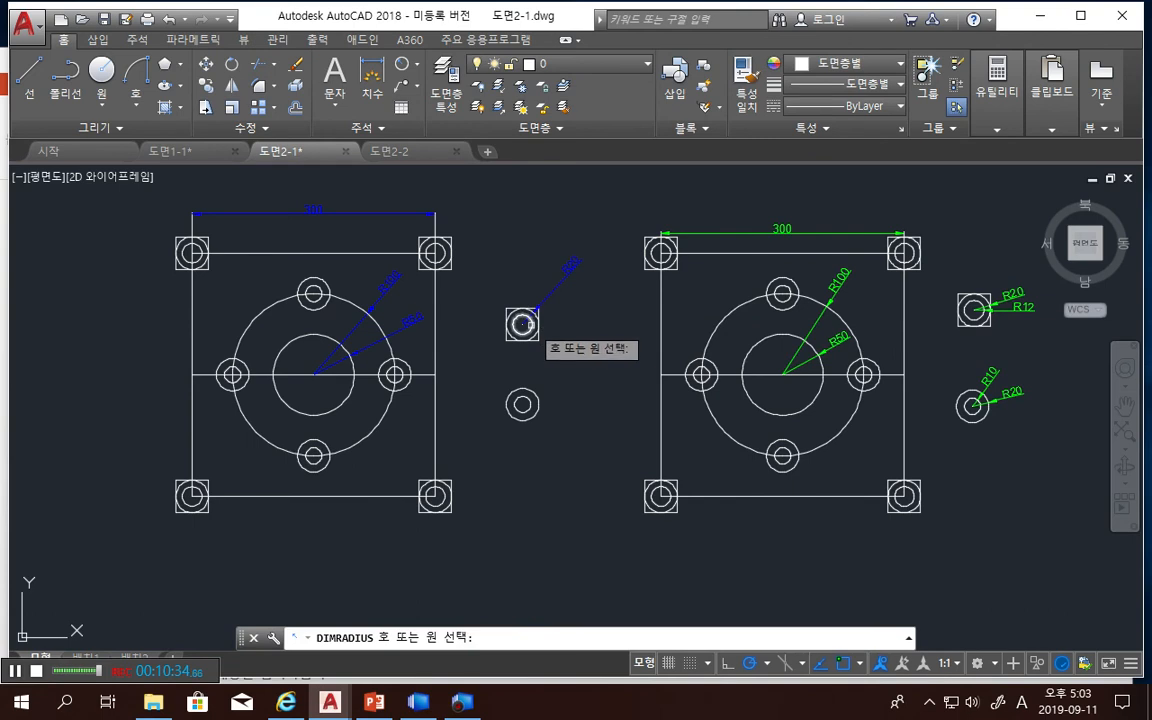
{"action": "left_click", "coordinate": [522, 325]}
{"action": "left_click", "coordinate": [573, 299]}
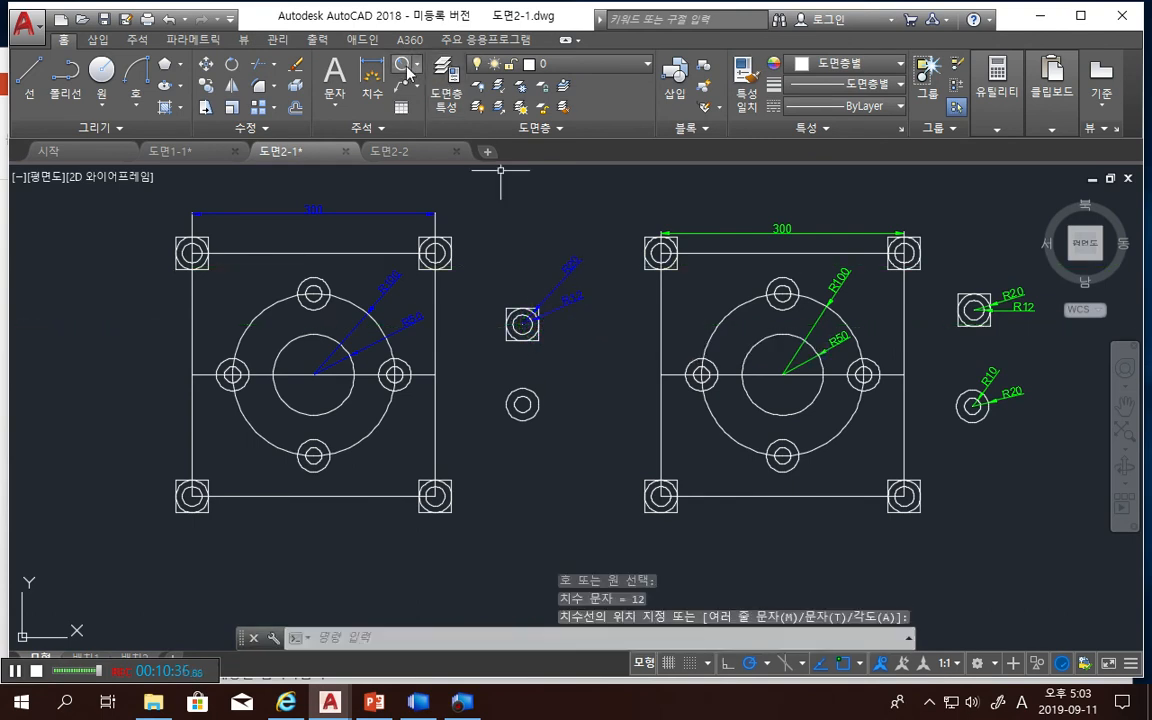
Add radius dimensions to the outer and inner circles of the loose concentric pair below the small square
{"action": "left_click", "coordinate": [400, 66]}
{"action": "left_click", "coordinate": [511, 396]}
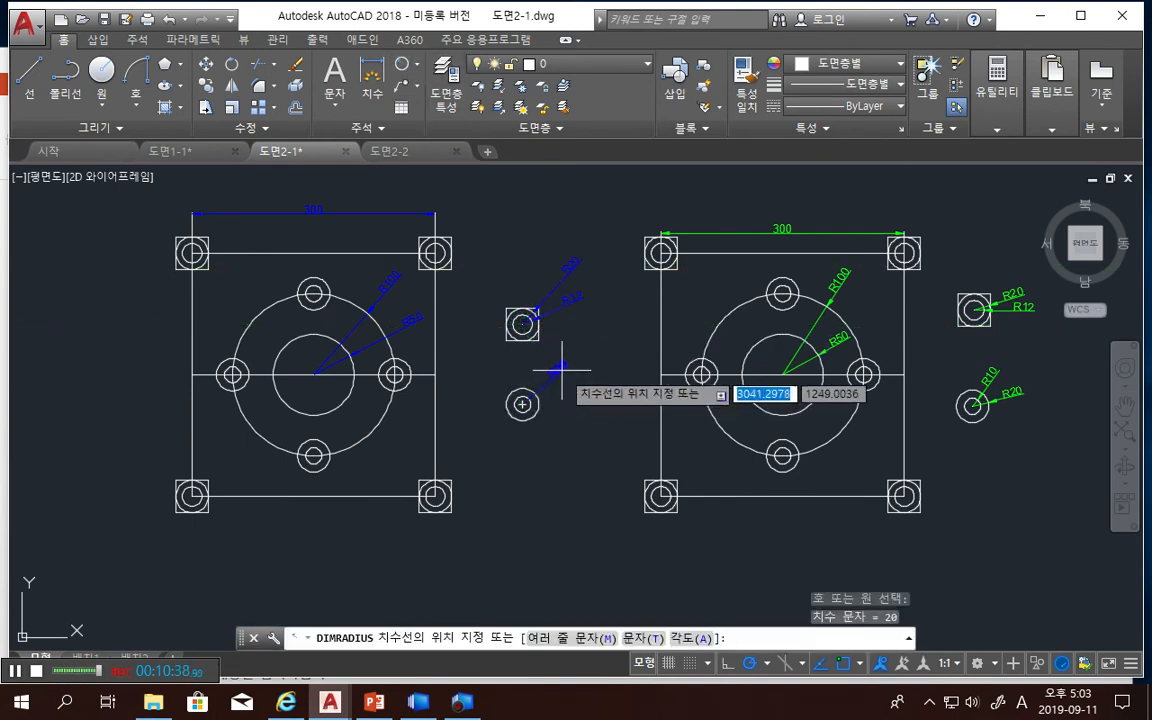
{"action": "left_click", "coordinate": [559, 345]}
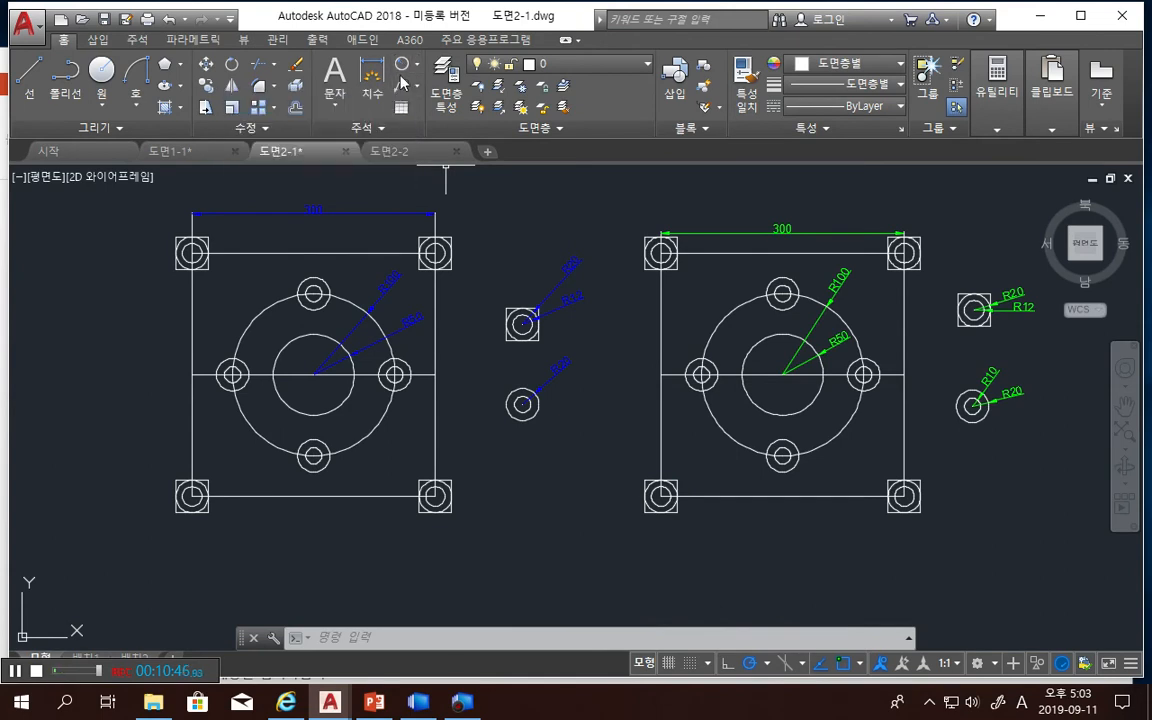
{"action": "left_click", "coordinate": [402, 68]}
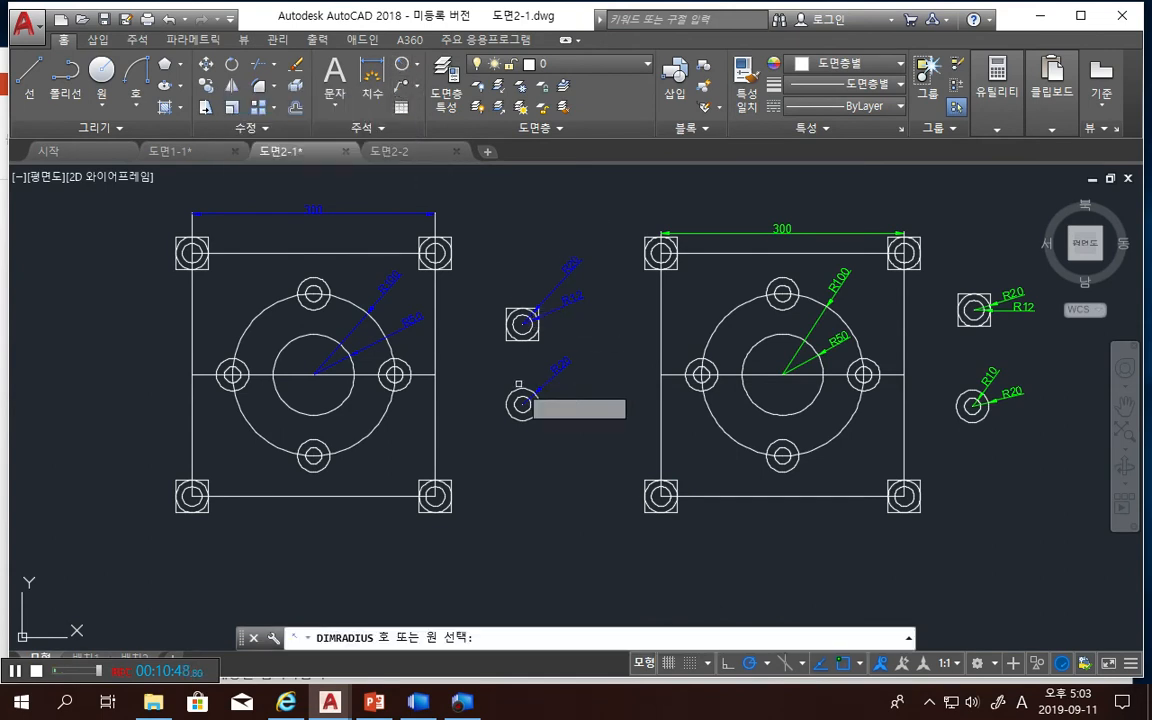
{"action": "left_click", "coordinate": [522, 404]}
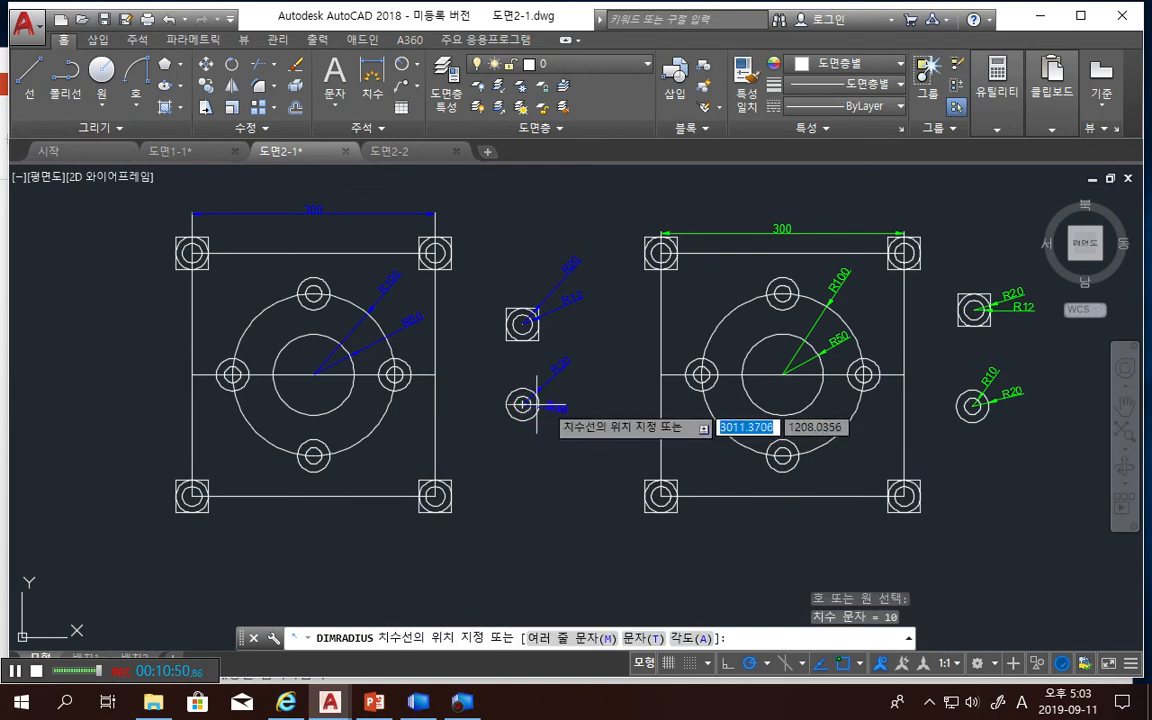
{"action": "left_click", "coordinate": [572, 388]}
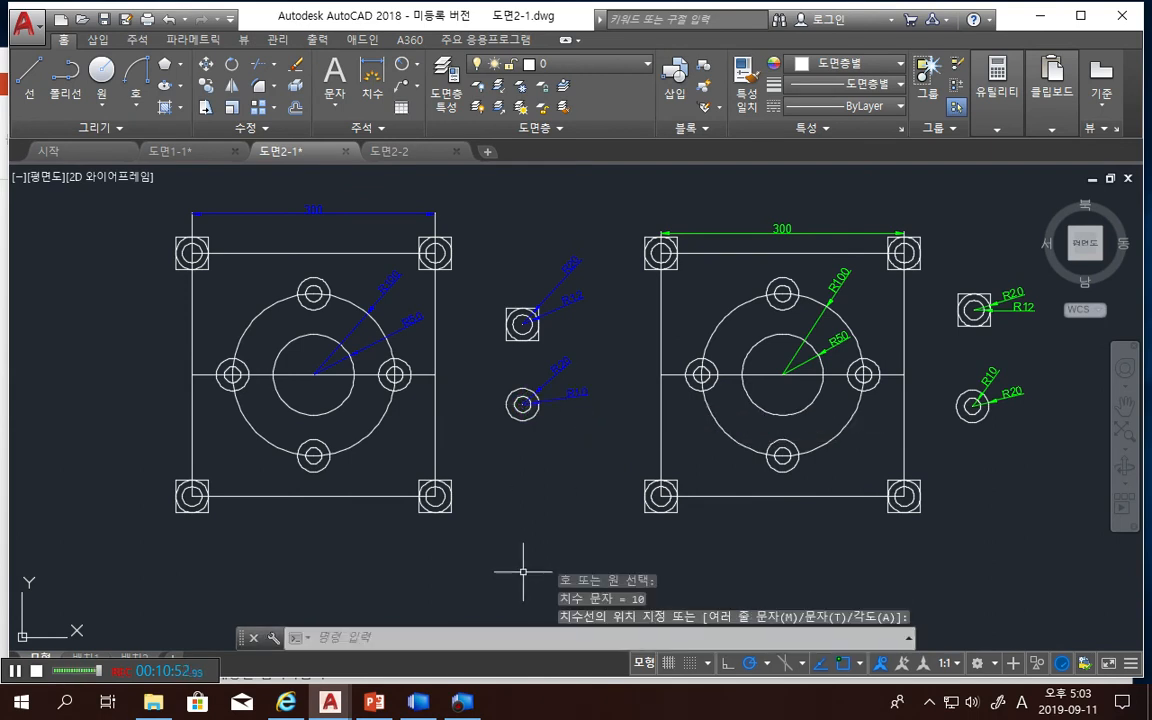
Select all seven blue dimensions of the redrawn figure and set their dimension line color to green (초록색) in the properties
{"action": "left_click", "coordinate": [309, 212]}
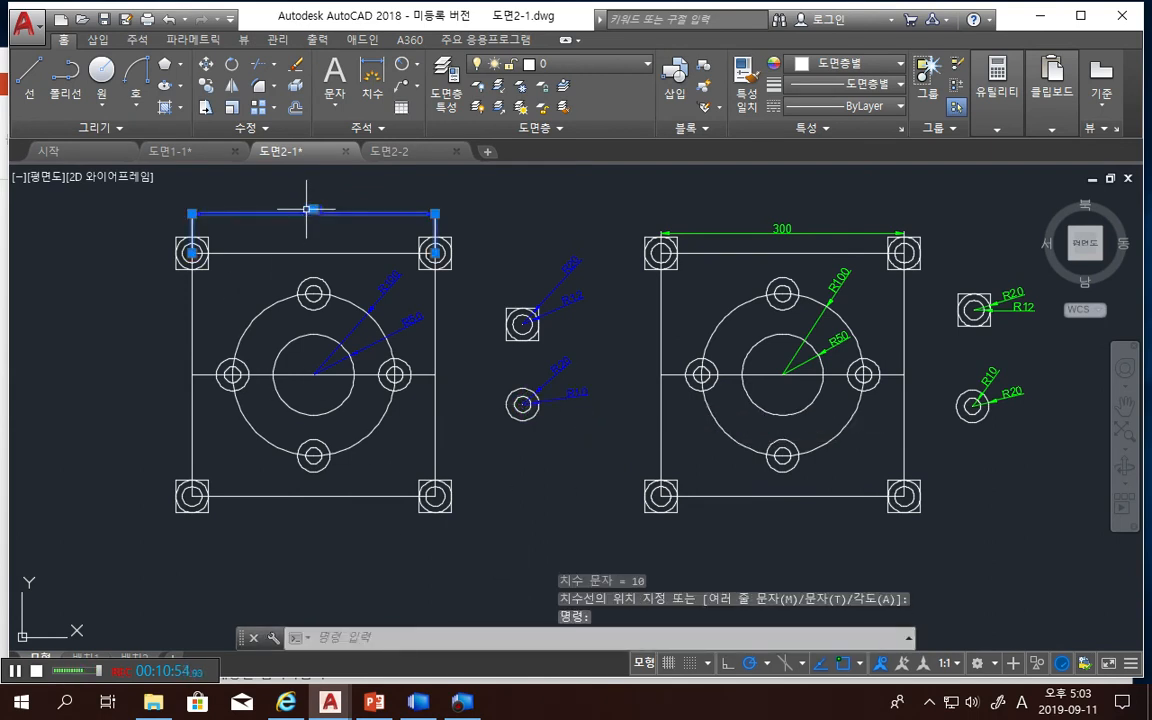
{"action": "left_click", "coordinate": [392, 283]}
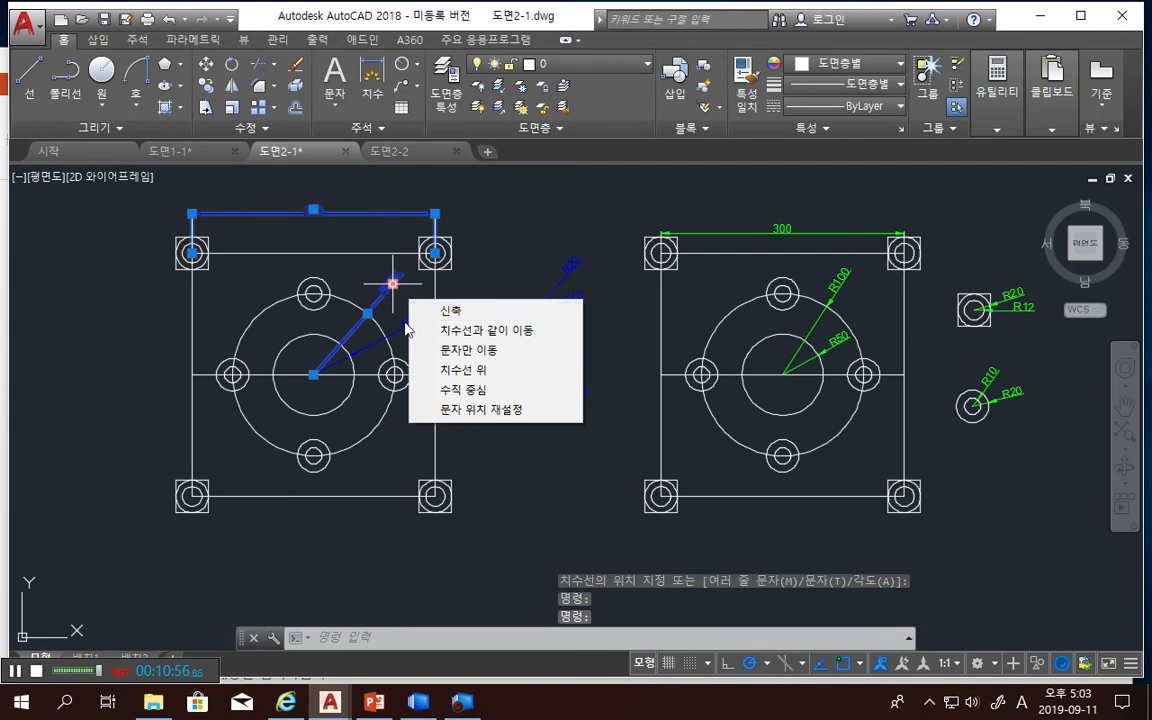
{"action": "left_click", "coordinate": [406, 321]}
{"action": "left_click", "coordinate": [568, 265]}
{"action": "left_click", "coordinate": [569, 306]}
{"action": "left_click", "coordinate": [571, 299]}
{"action": "left_click", "coordinate": [560, 368]}
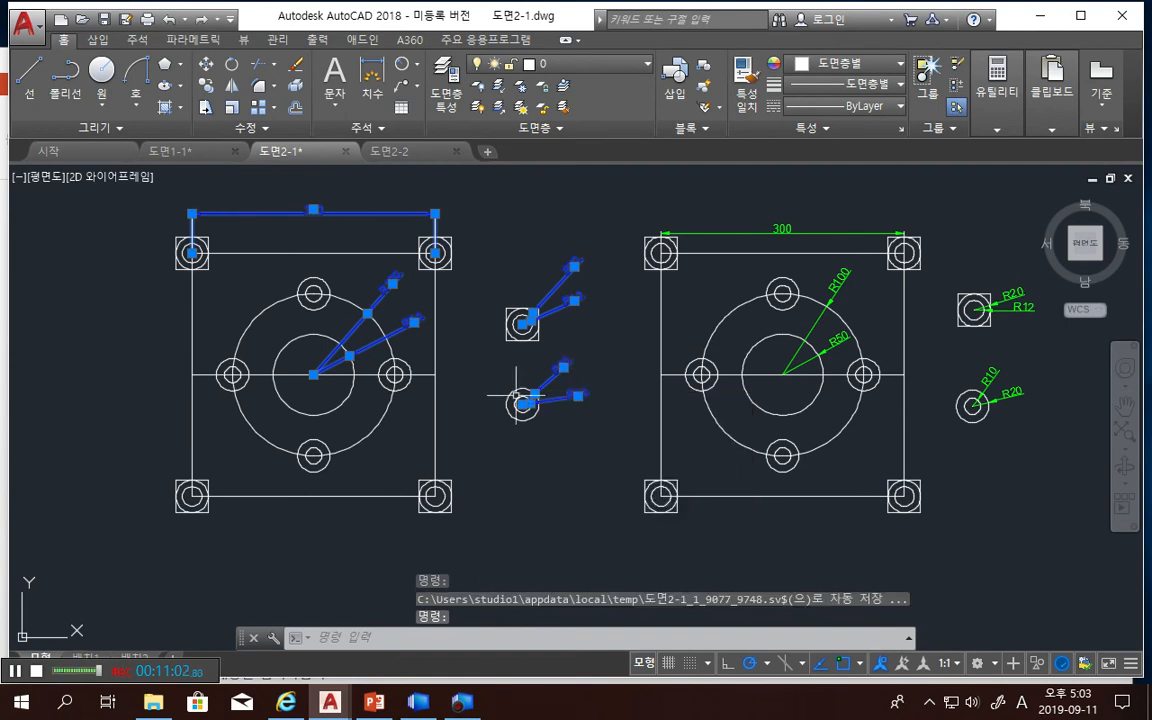
{"action": "right_click", "coordinate": [460, 377]}
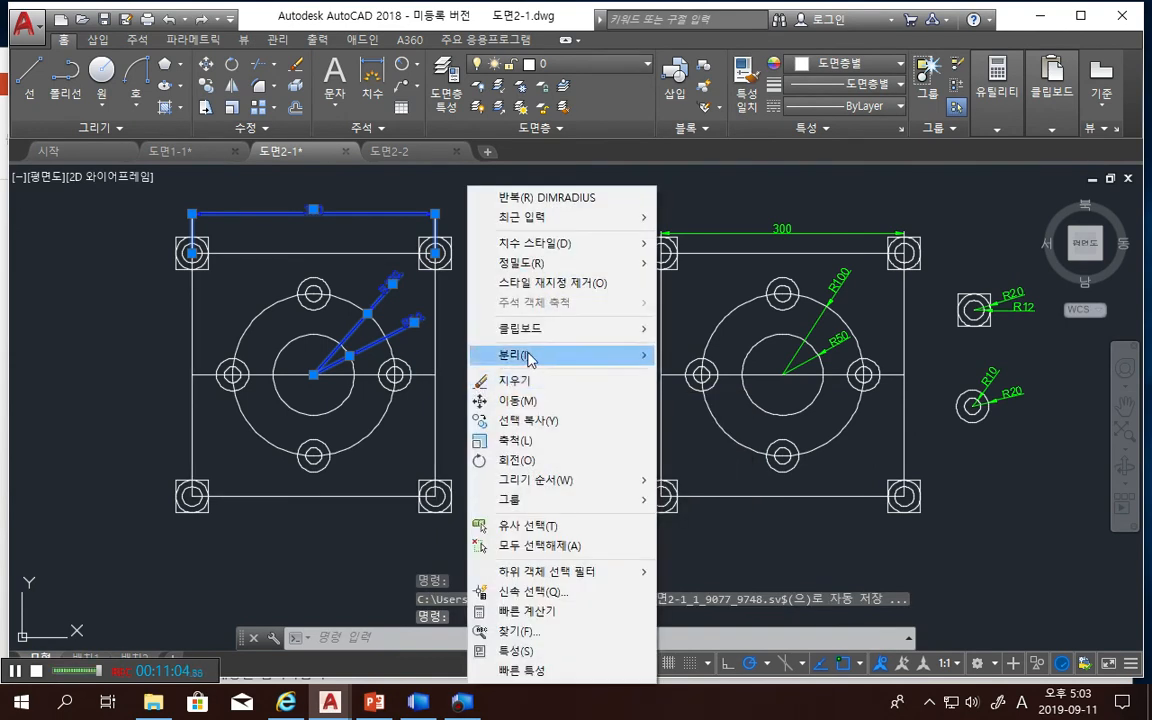
{"action": "left_click", "coordinate": [535, 653]}
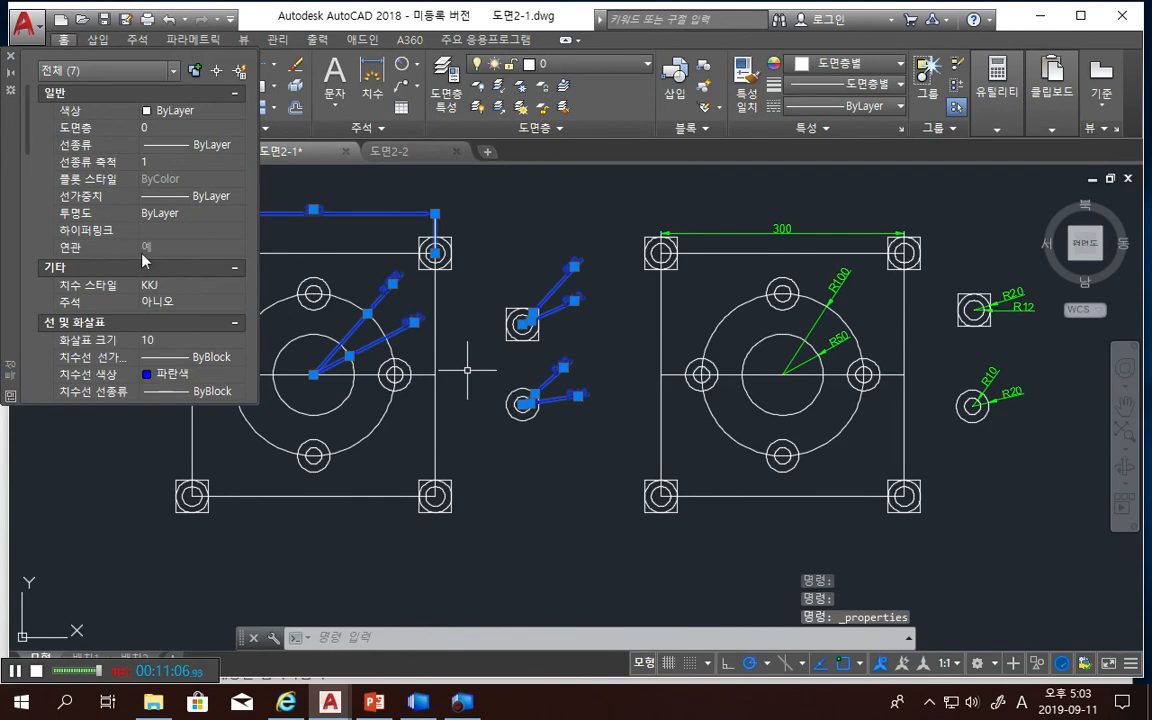
{"action": "left_click", "coordinate": [160, 380]}
{"action": "left_click", "coordinate": [200, 380]}
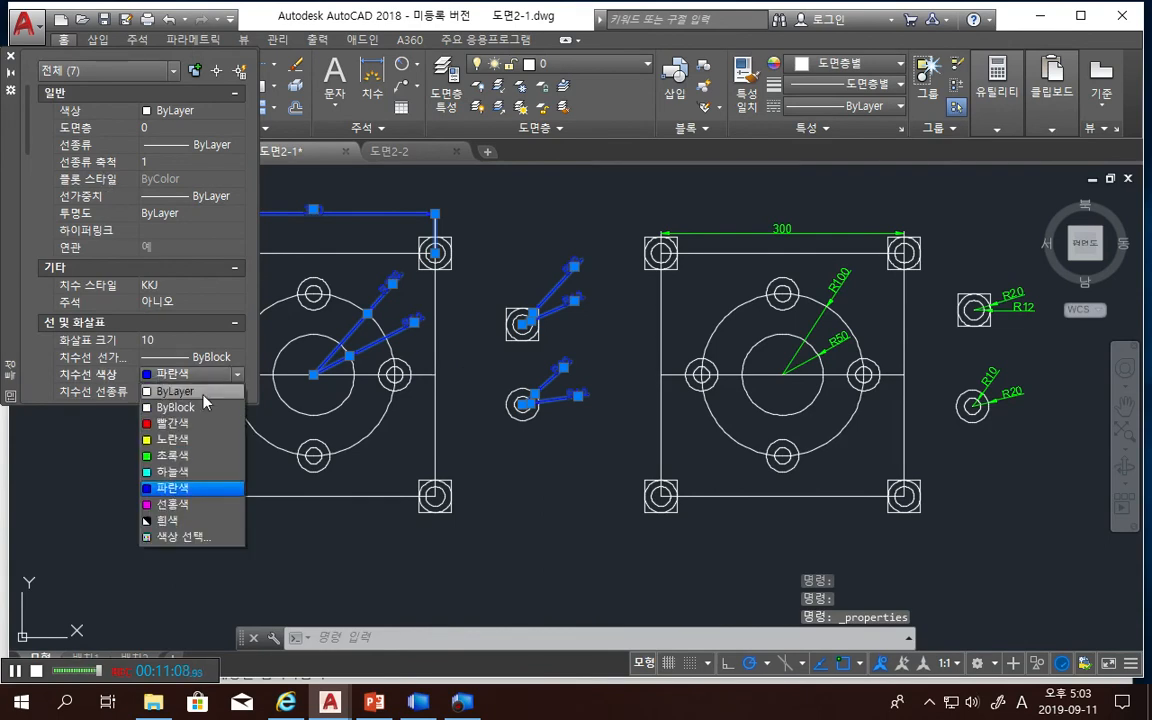
{"action": "left_click", "coordinate": [187, 444]}
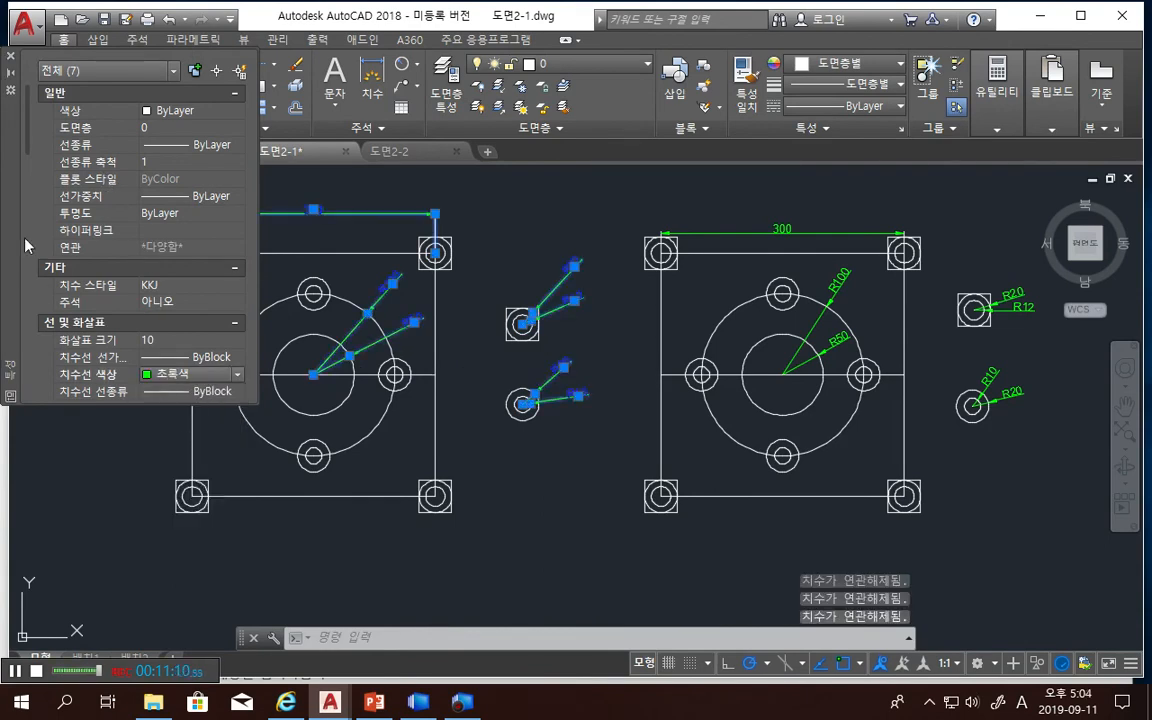
Set the text color of the seven selected dimensions to green (초록색), close the properties and clear the selection
{"action": "scroll", "coordinate": [30, 143], "scroll_direction": "down", "scroll_amount": 5}
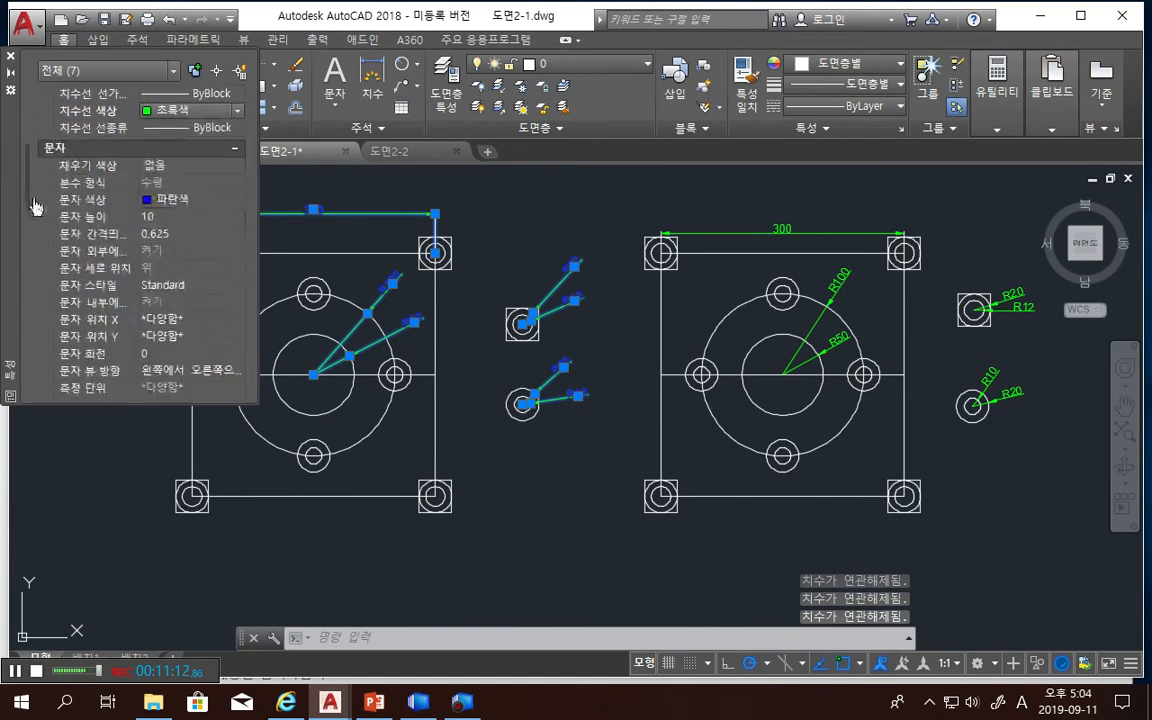
{"action": "left_click", "coordinate": [170, 203]}
{"action": "left_click", "coordinate": [170, 203]}
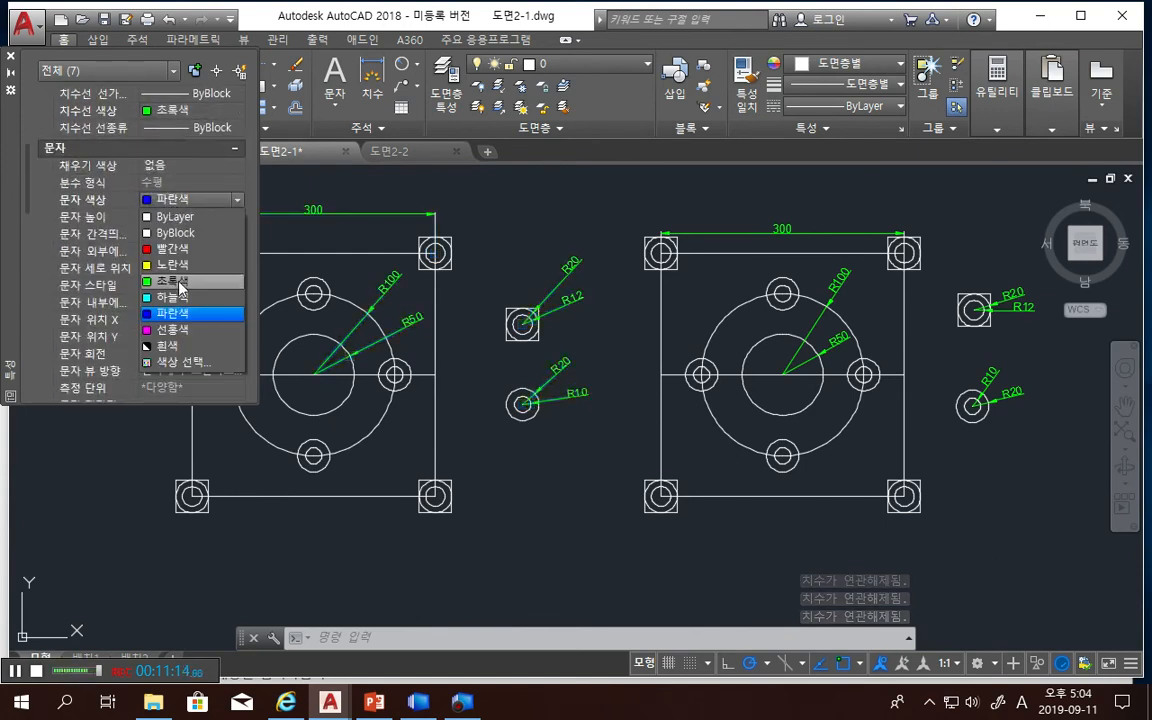
{"action": "left_click", "coordinate": [181, 289]}
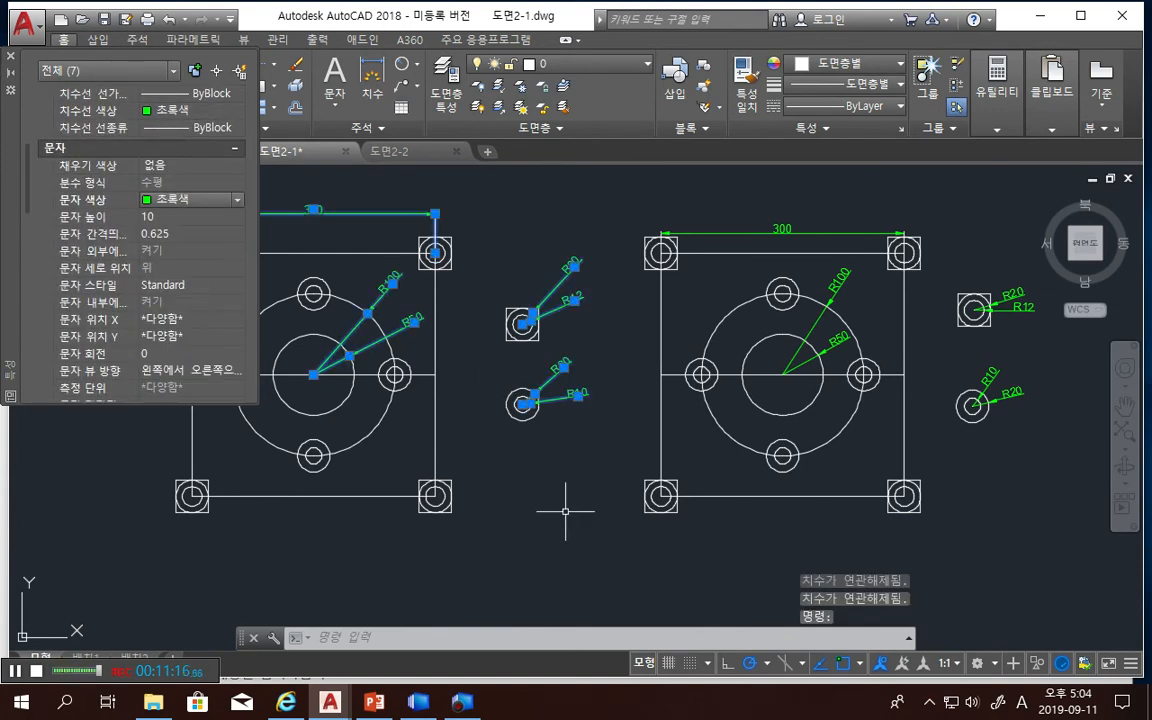
{"action": "left_click", "coordinate": [12, 58]}
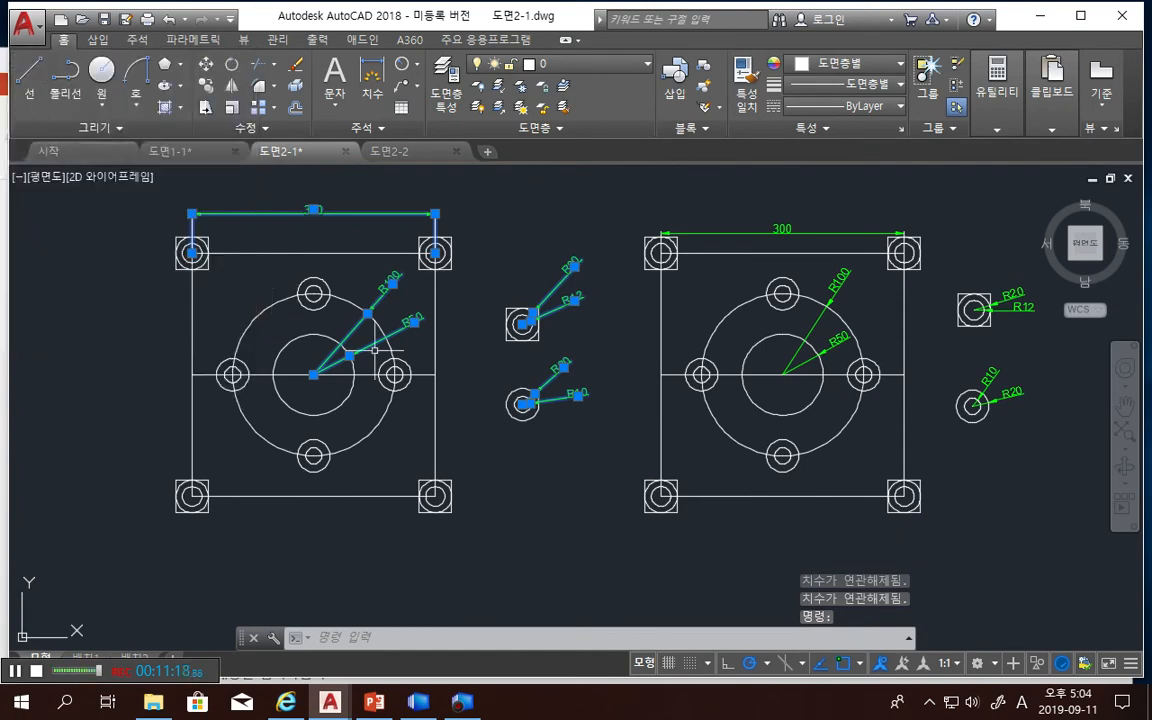
{"action": "left_click", "coordinate": [600, 490]}
{"action": "key", "text": "Escape"}
{"action": "key", "text": "Escape"}
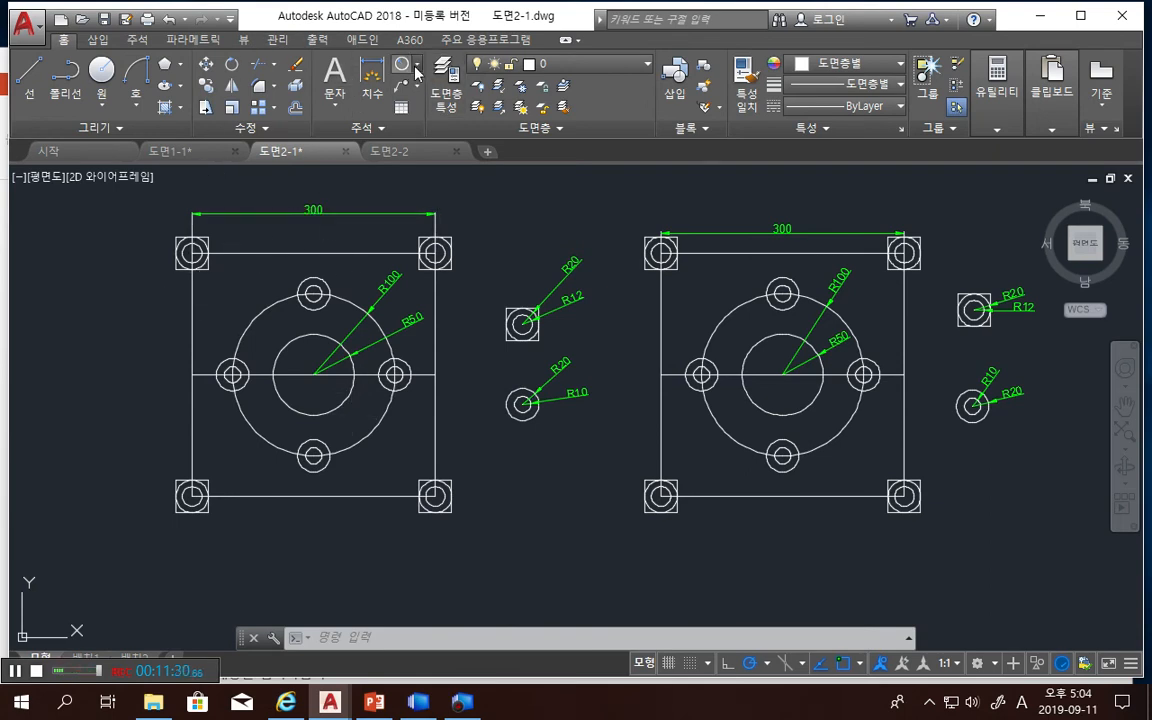
Add a vertical linear dimension to the redrawn large square's left edge between its corner circle centres, placed outside the square
{"action": "left_click", "coordinate": [418, 68]}
{"action": "left_click", "coordinate": [378, 95]}
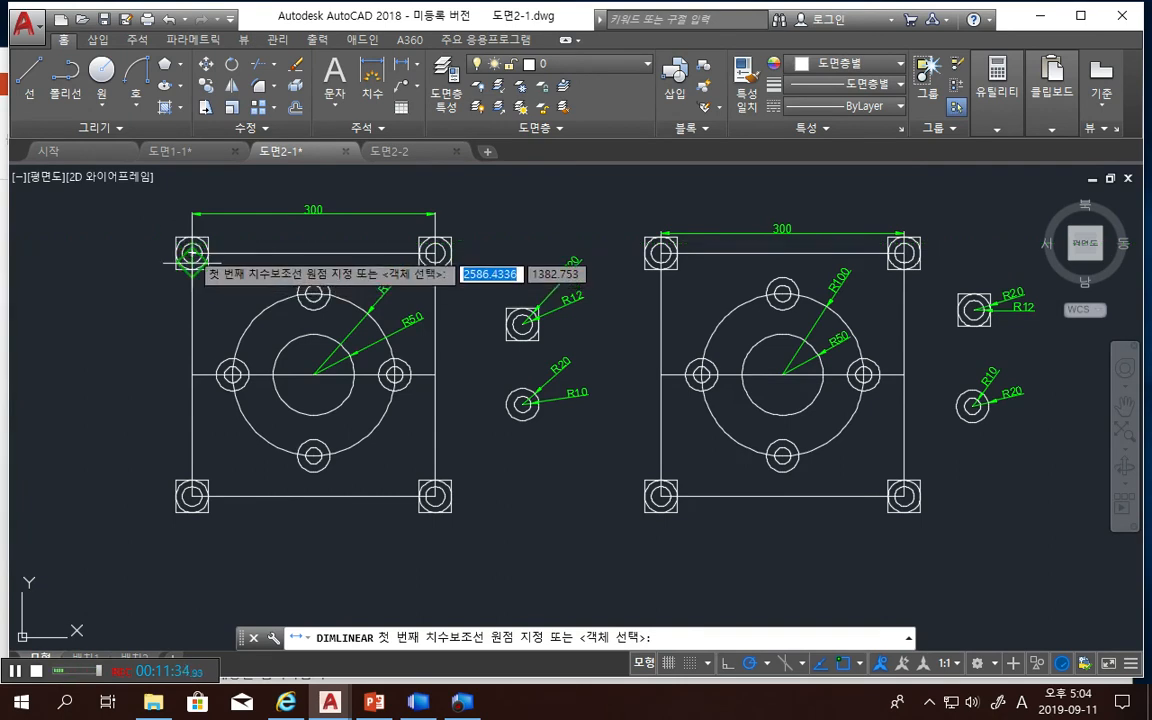
{"action": "scroll", "coordinate": [191, 257], "scroll_direction": "up", "scroll_amount": 2}
{"action": "left_click", "coordinate": [190, 251]}
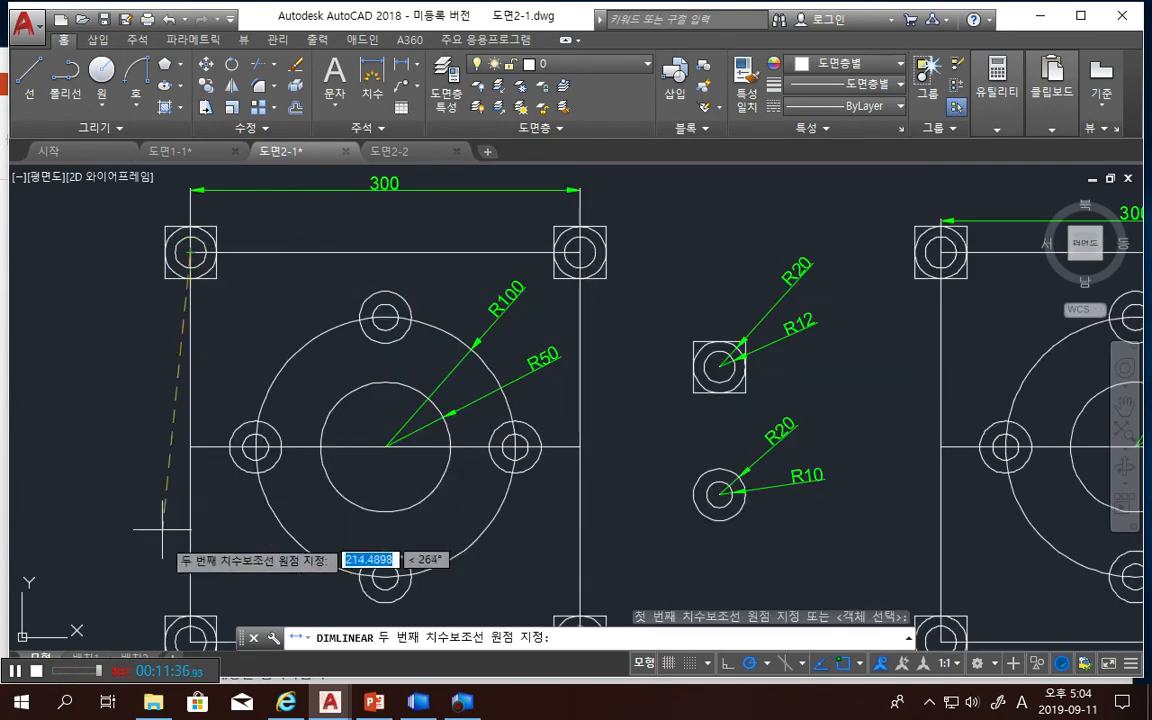
{"action": "left_click", "coordinate": [190, 640]}
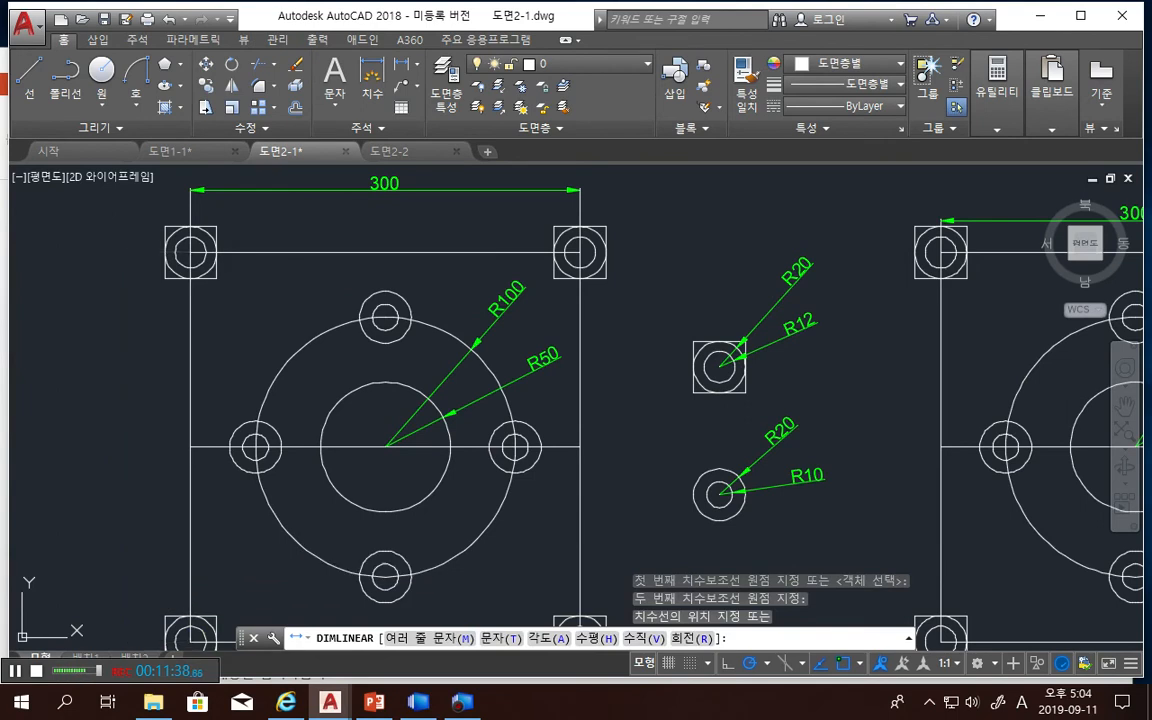
{"action": "left_click", "coordinate": [131, 538]}
{"action": "scroll", "coordinate": [85, 493], "scroll_direction": "down", "scroll_amount": 2}
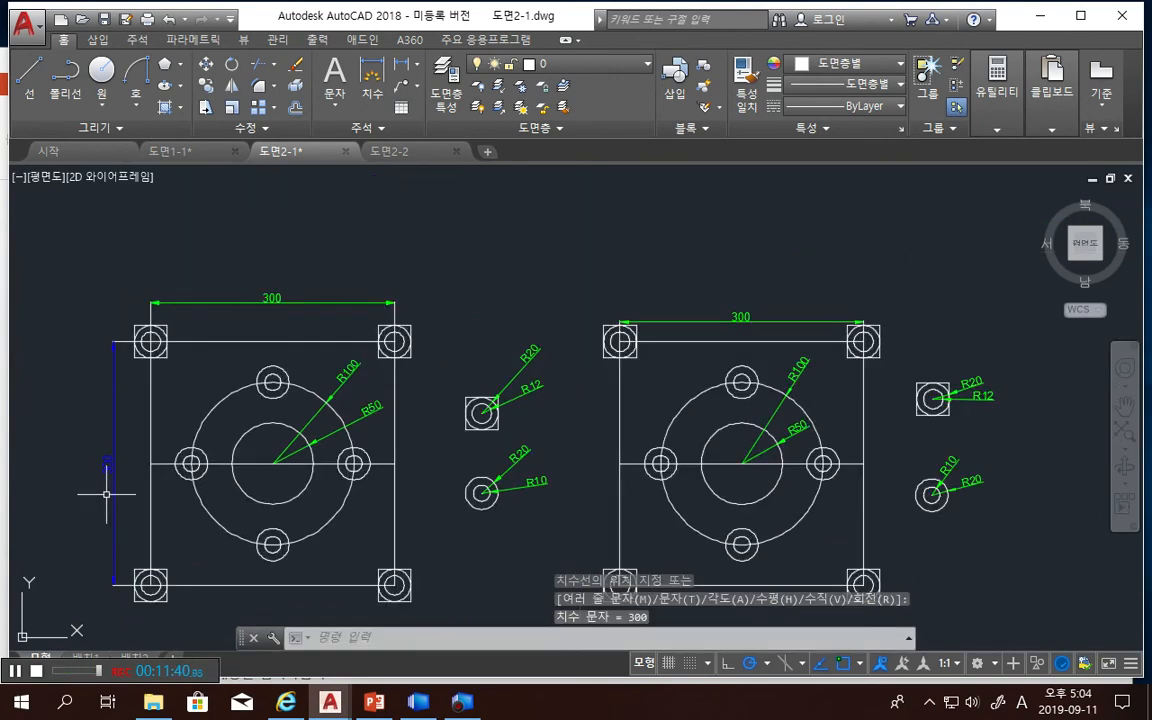
{"action": "middle_click_drag", "start_coordinate": [470, 543], "coordinate": [480, 467]}
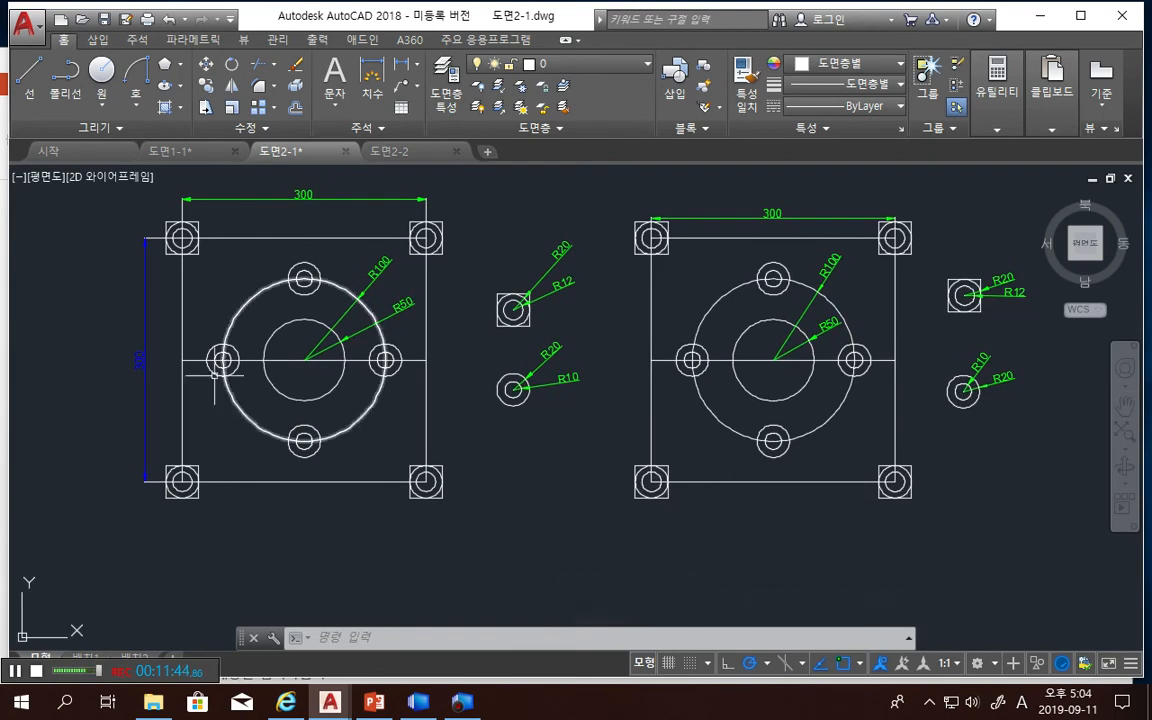
Set the dimension line color of the large square's new vertical dimension to green (초록색) in its properties
{"action": "left_click", "coordinate": [140, 360]}
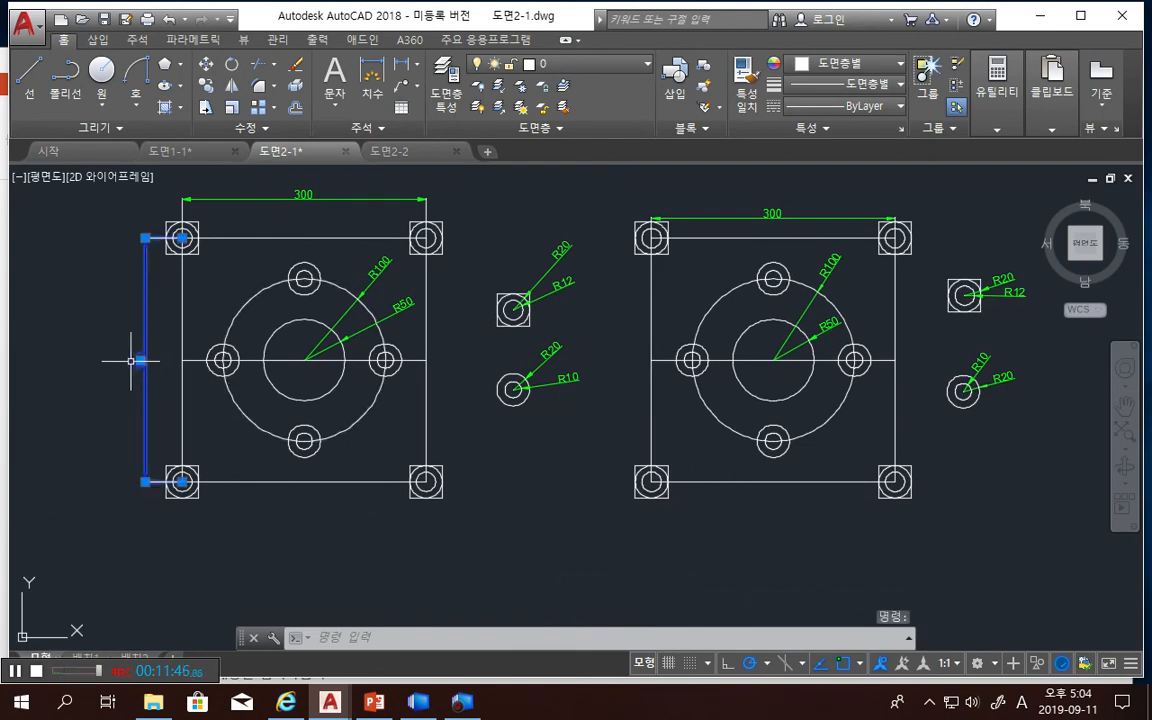
{"action": "right_click", "coordinate": [124, 370]}
{"action": "left_click", "coordinate": [190, 580]}
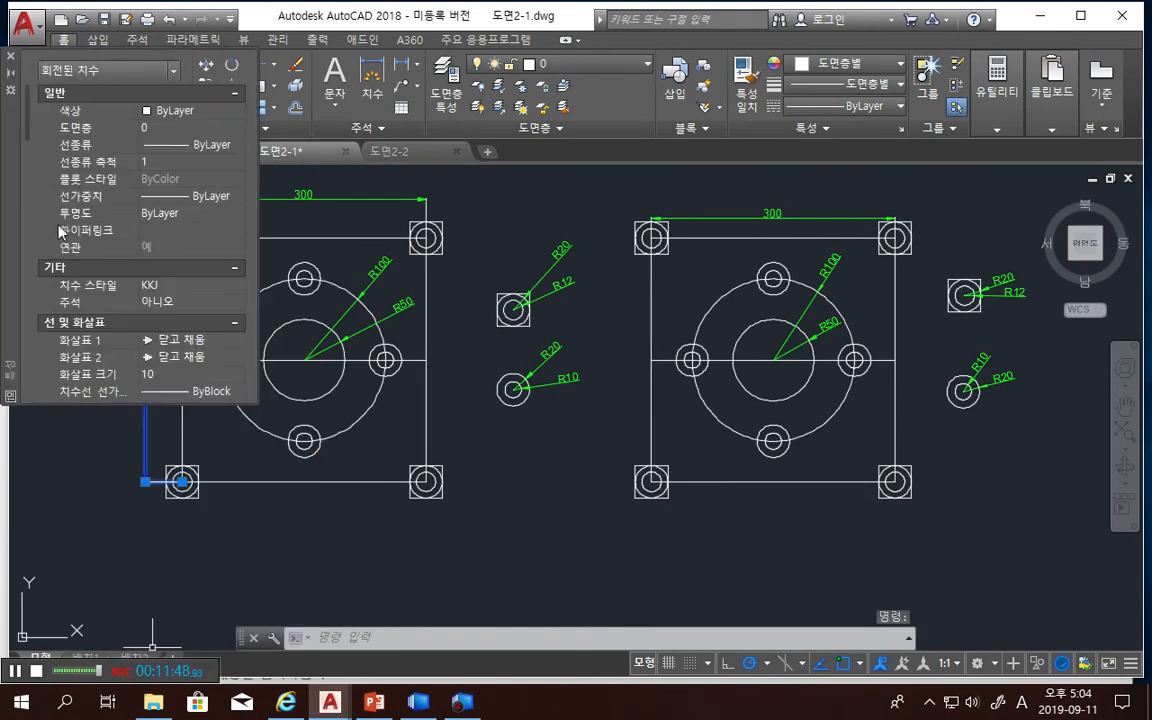
{"action": "scroll", "coordinate": [174, 369], "scroll_direction": "down", "scroll_amount": 5}
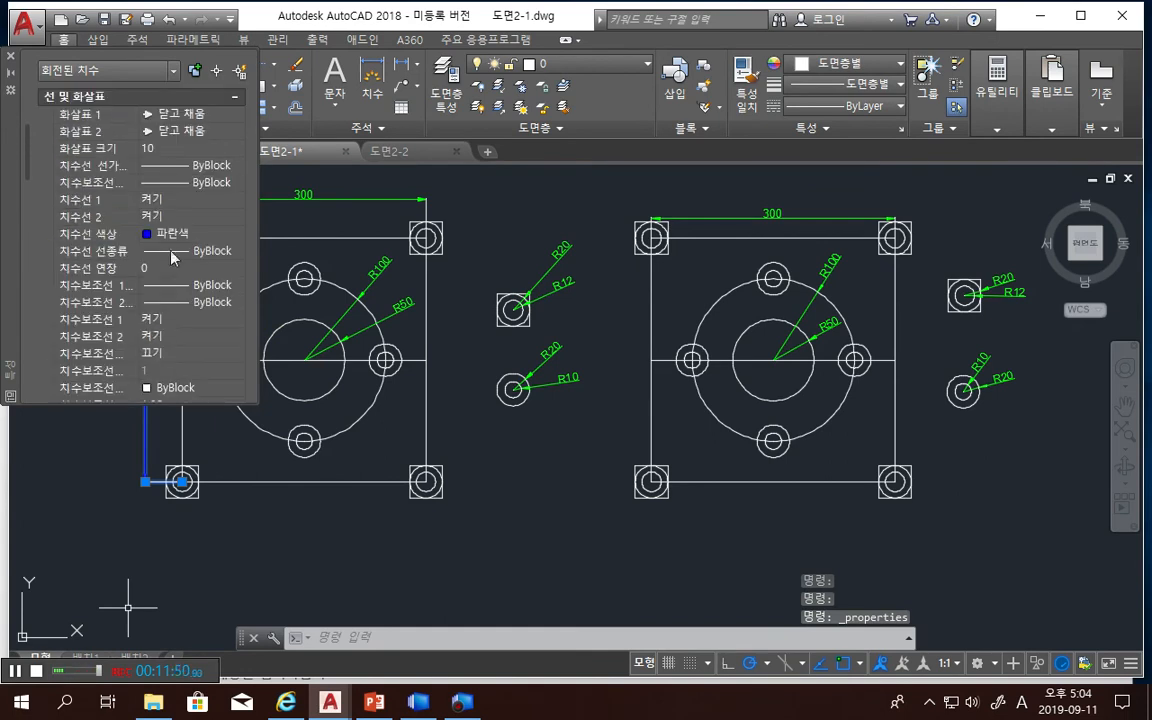
{"action": "left_click", "coordinate": [177, 240]}
{"action": "left_click", "coordinate": [177, 240]}
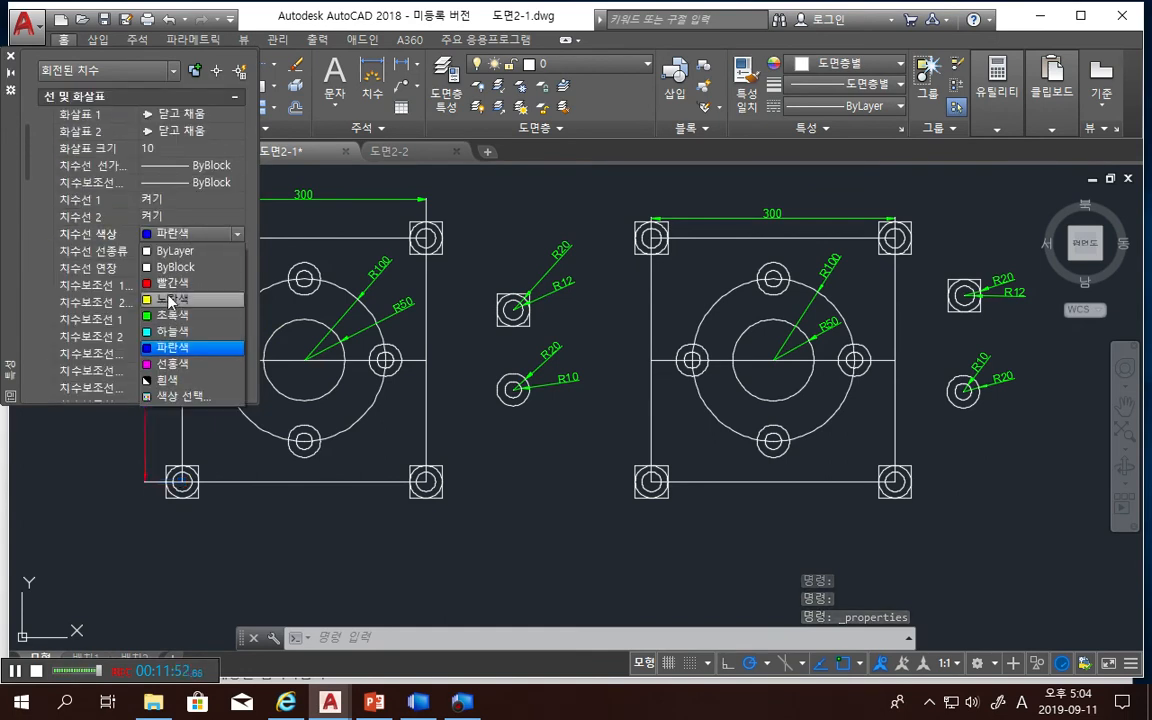
{"action": "left_click", "coordinate": [162, 318]}
Set the vertical dimension's text color to green (초록색), close the properties and clear the selection
{"action": "scroll", "coordinate": [160, 318], "scroll_direction": "down", "scroll_amount": 4}
{"action": "left_click", "coordinate": [180, 285]}
{"action": "left_click", "coordinate": [178, 286]}
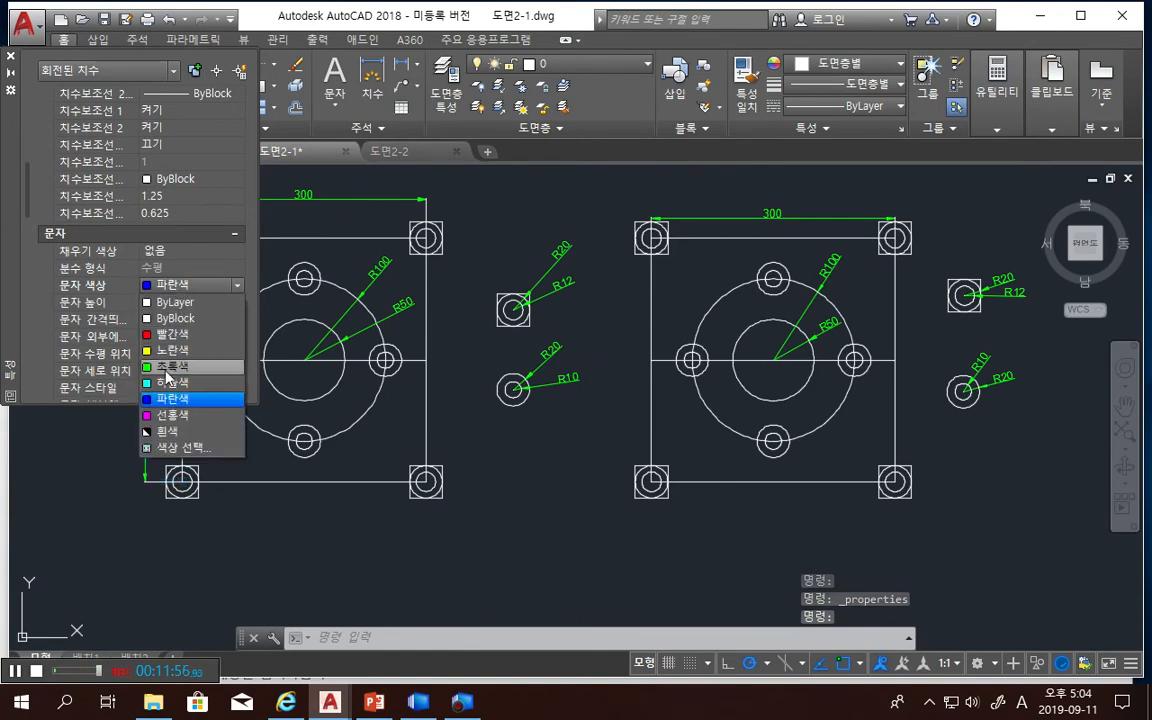
{"action": "left_click", "coordinate": [167, 367]}
{"action": "left_click", "coordinate": [90, 425]}
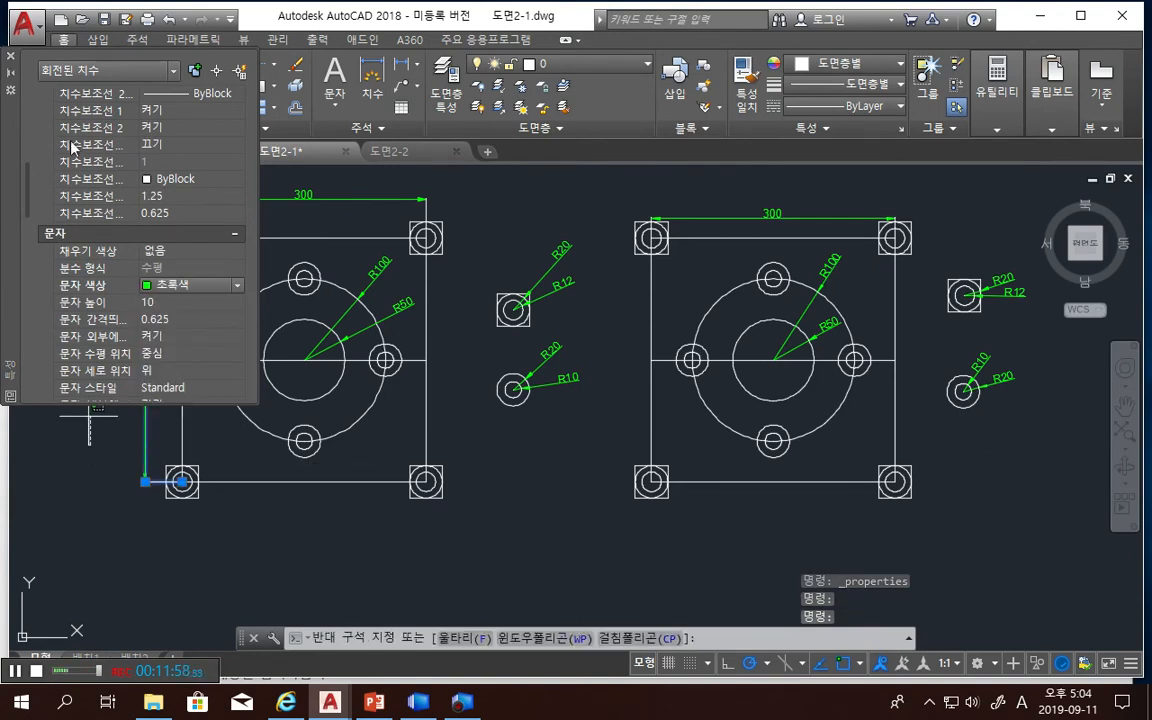
{"action": "left_click", "coordinate": [12, 57]}
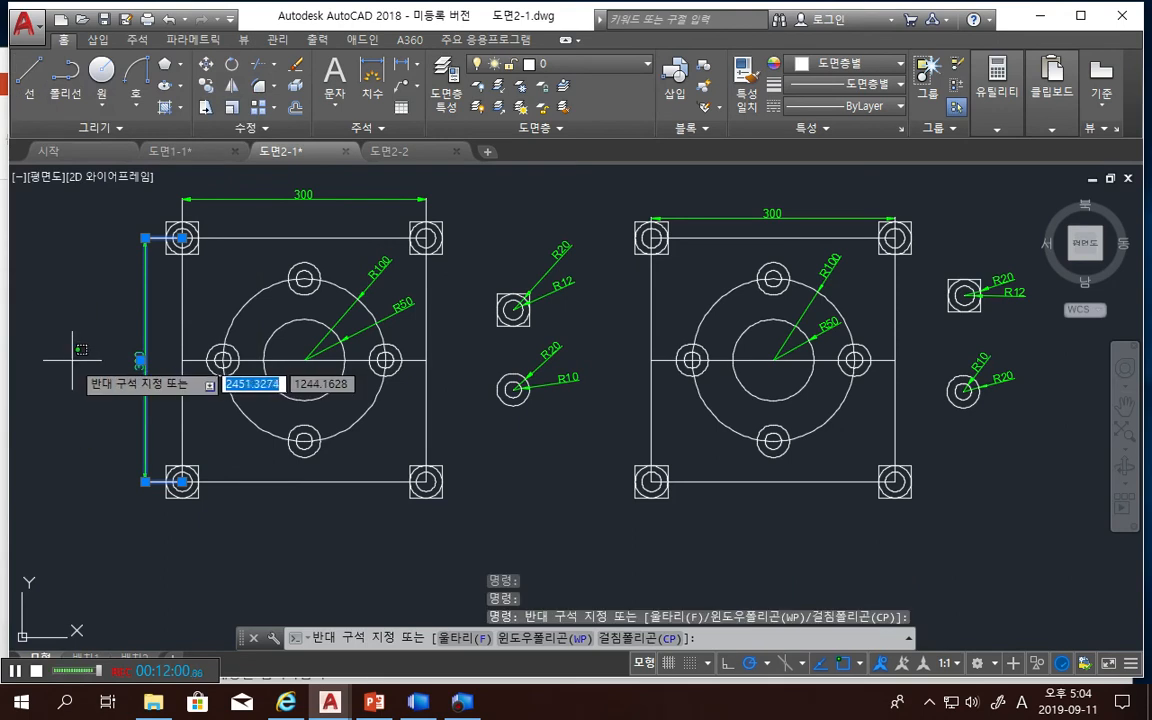
{"action": "key", "text": "Escape"}
{"action": "key", "text": "Escape"}
{"action": "key", "text": "Escape"}
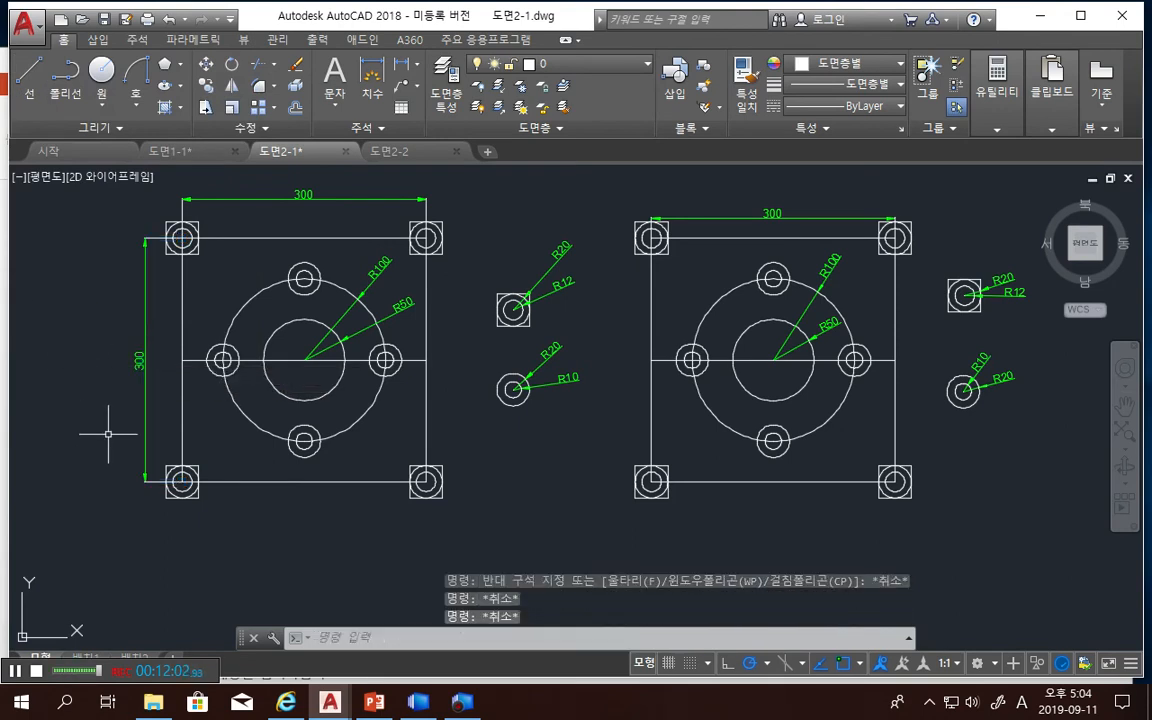
{"action": "middle_click_drag", "start_coordinate": [107, 433], "coordinate": [105, 446]}
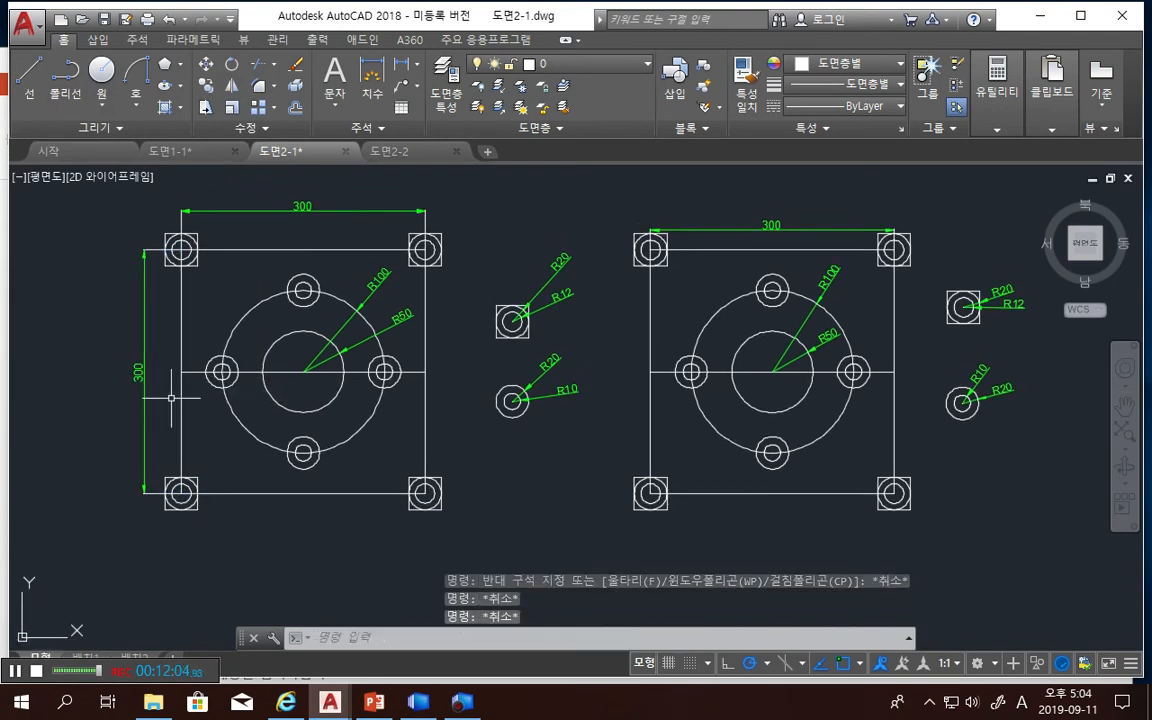
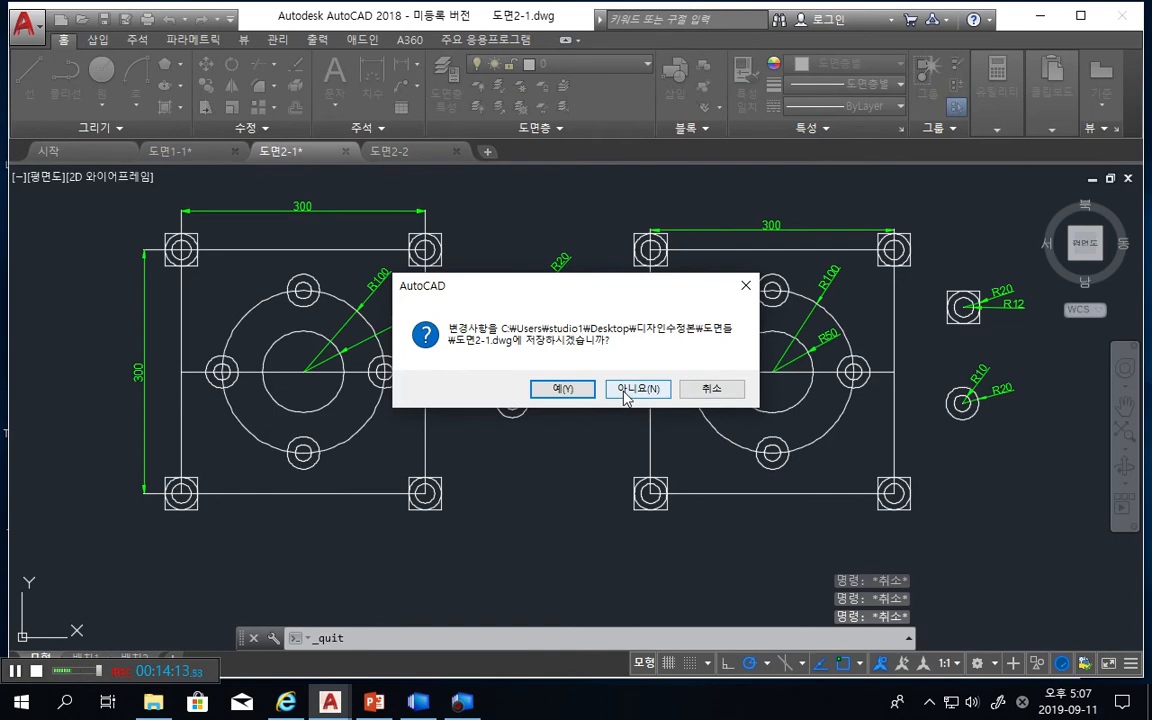
Discard the changes to 도면2-1.dwg while quitting and cancel the quit at the save prompt for 도면1-1.dwg
{"action": "left_click", "coordinate": [638, 389]}
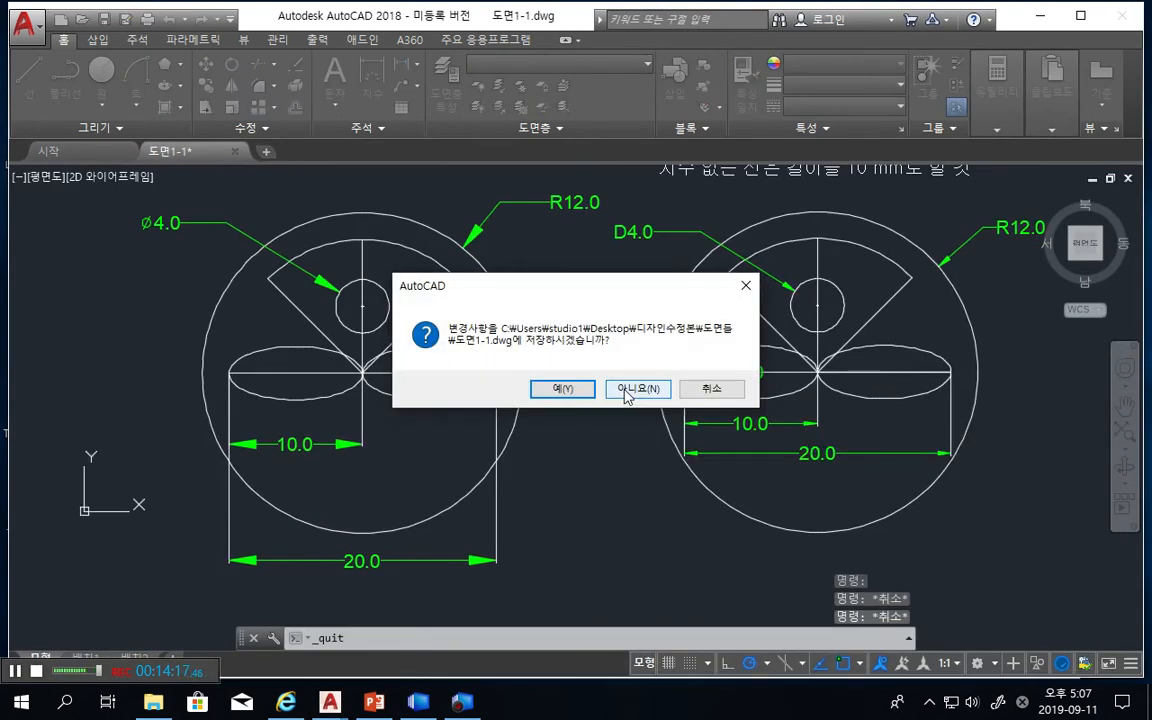
{"action": "left_click", "coordinate": [711, 389]}
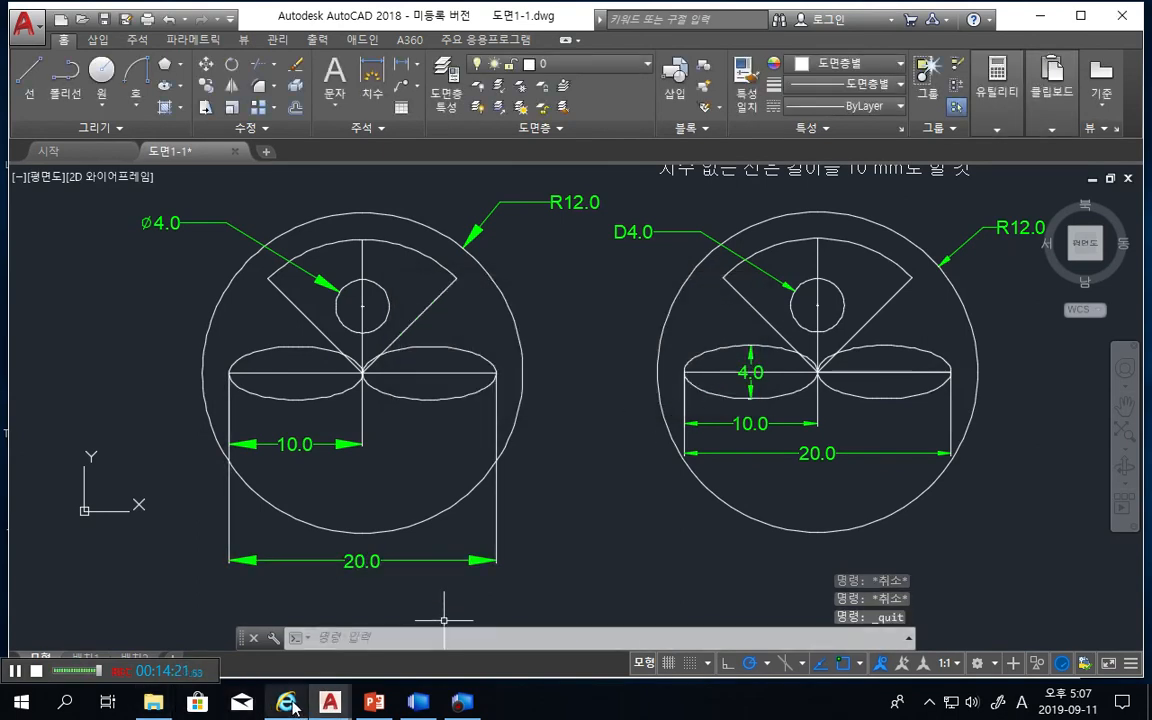
Switch to File Explorer and open the drawing 도면2-2.dwg from the 도면들 folder inside 디자인수정본
{"action": "mouse_move", "coordinate": [333, 703]}
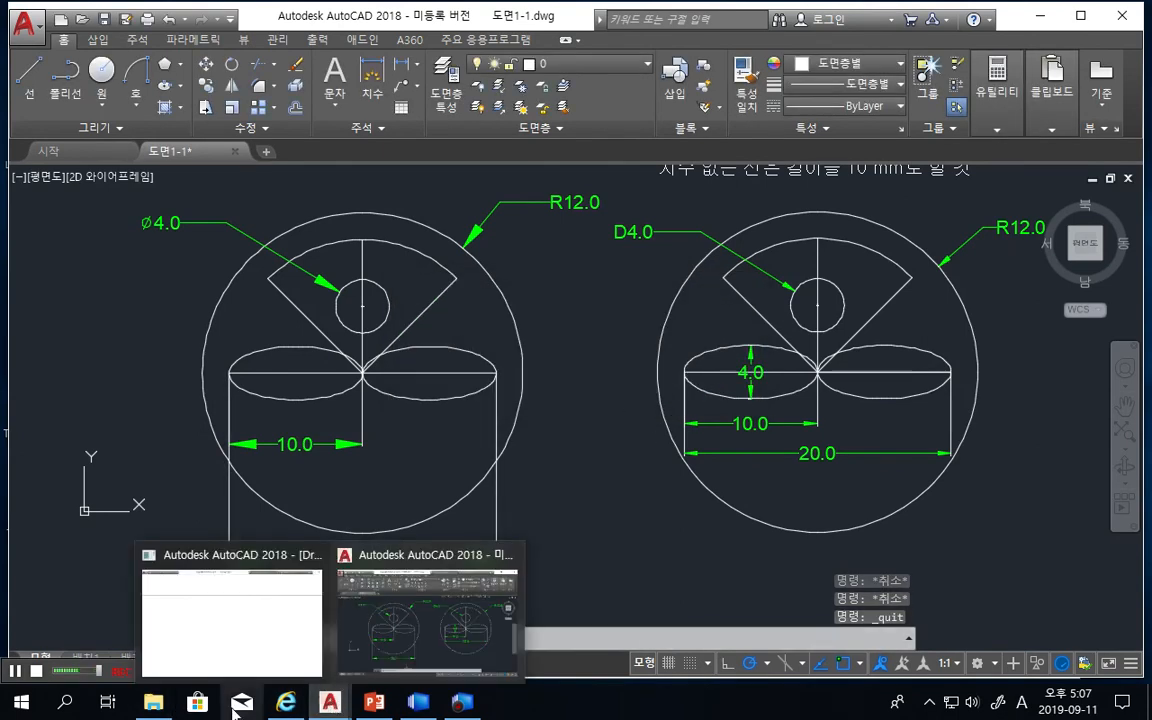
{"action": "mouse_move", "coordinate": [153, 703]}
{"action": "left_click", "coordinate": [147, 640]}
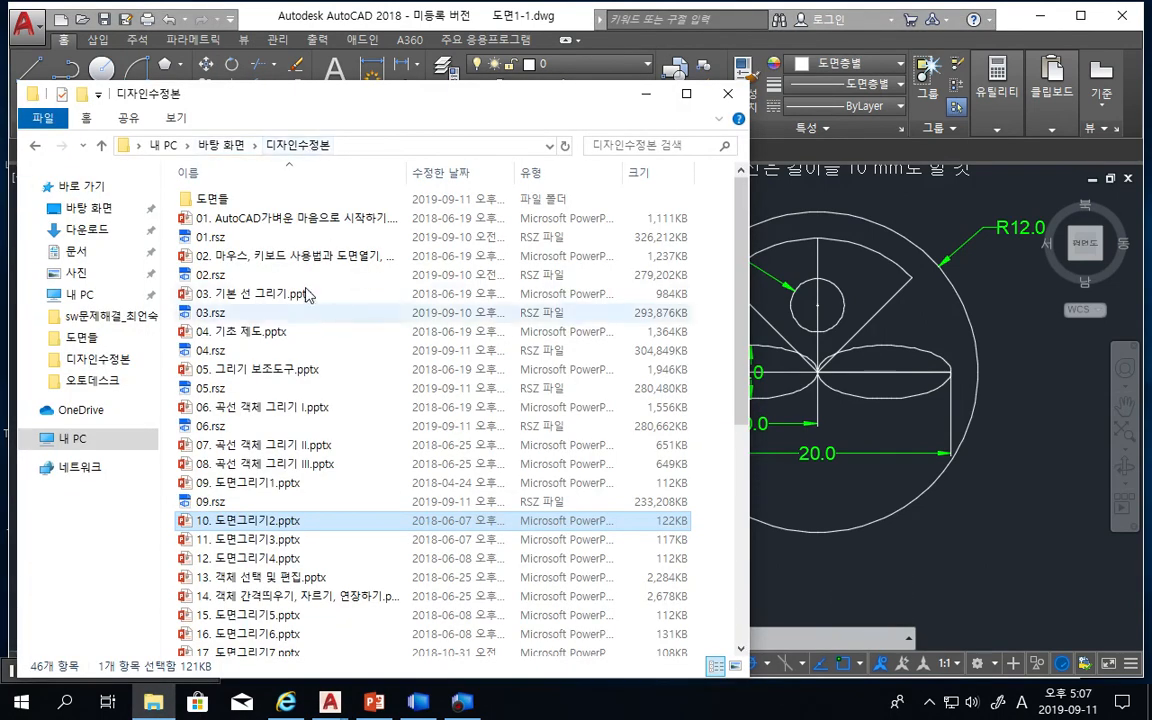
{"action": "double_click", "coordinate": [213, 199]}
{"action": "scroll", "coordinate": [290, 427], "scroll_direction": "down", "scroll_amount": 12}
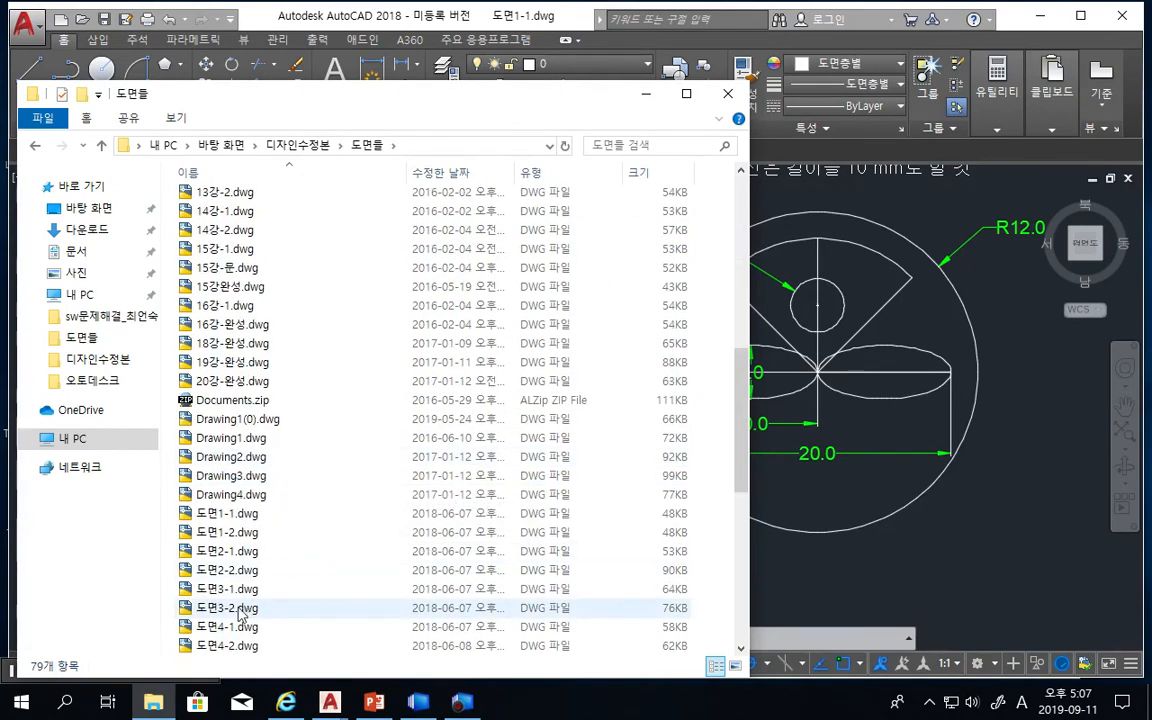
{"action": "left_click", "coordinate": [234, 572]}
{"action": "double_click", "coordinate": [234, 575]}
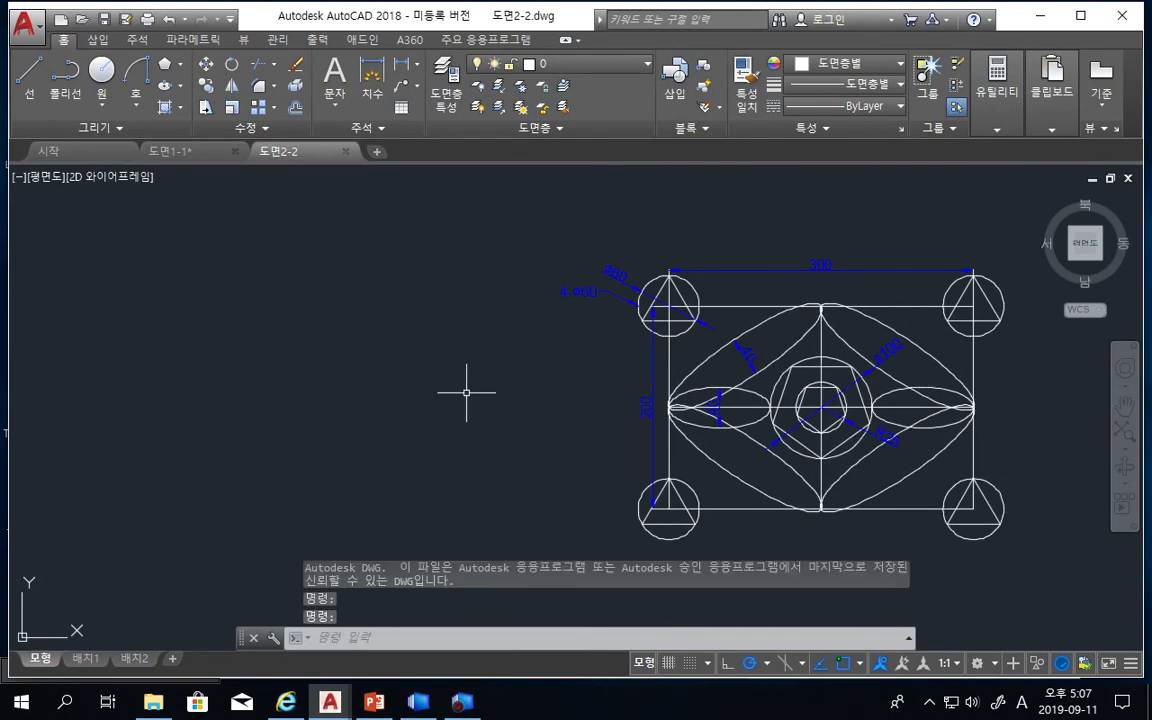
{"action": "left_click", "coordinate": [610, 292]}
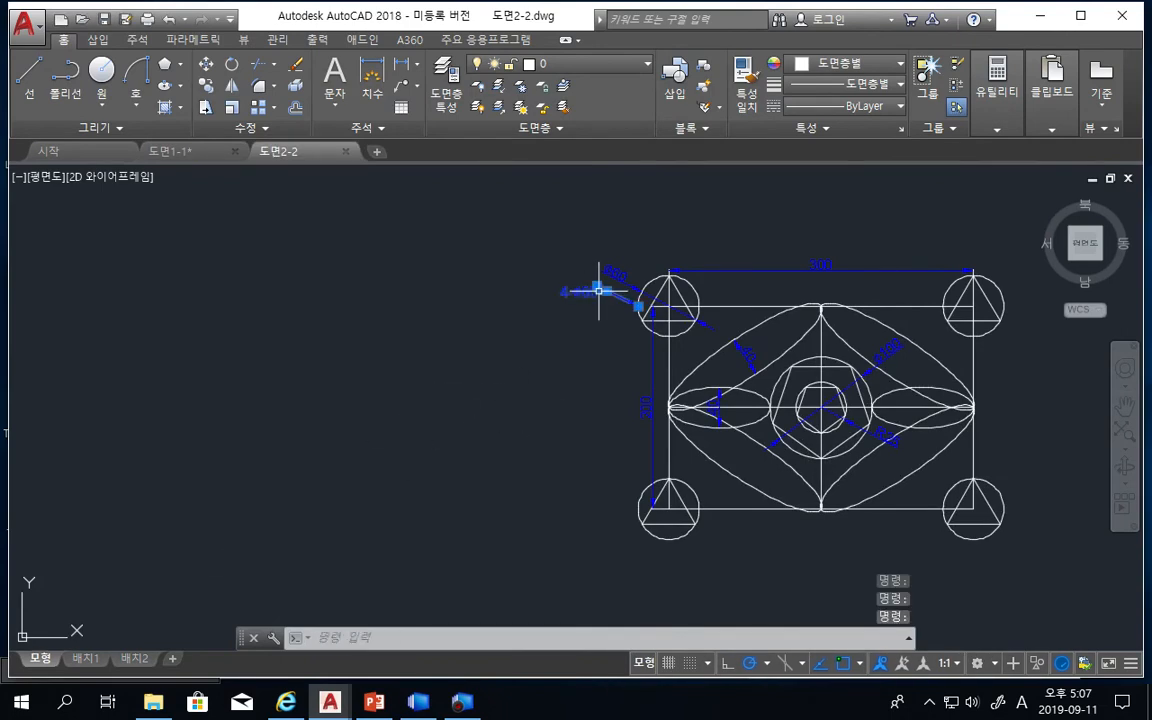
{"action": "left_click", "coordinate": [758, 356]}
{"action": "left_click", "coordinate": [821, 260]}
{"action": "mouse_move", "coordinate": [821, 265]}
{"action": "left_click", "coordinate": [897, 336]}
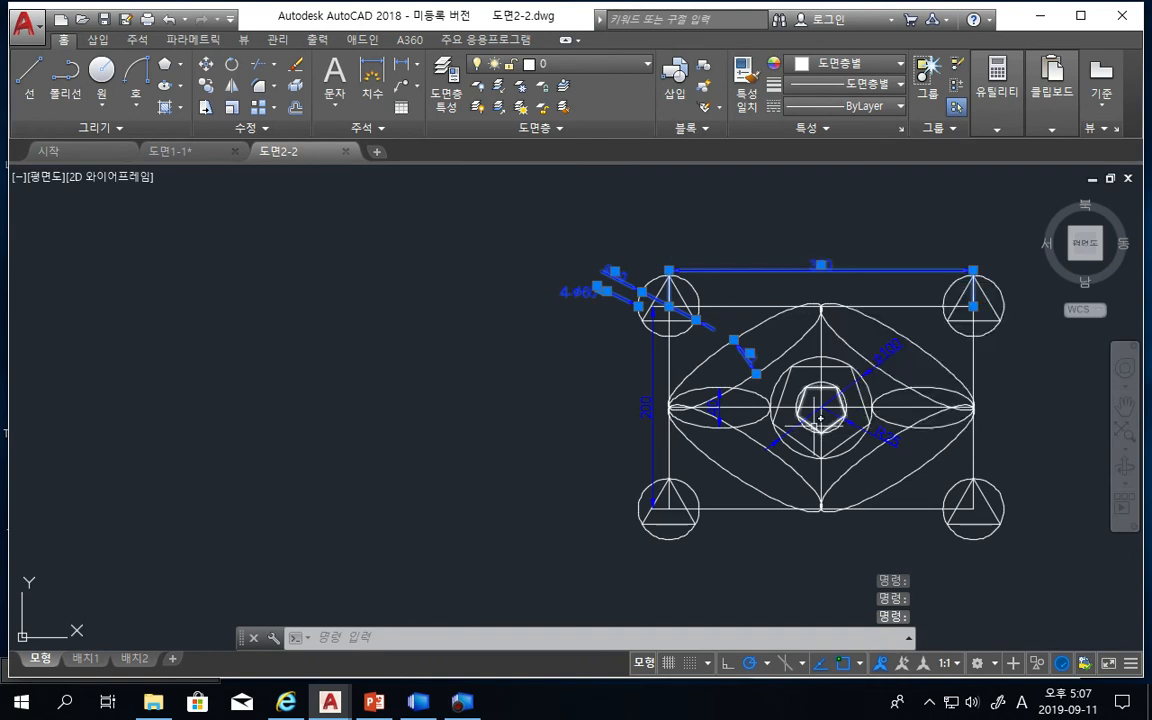
{"action": "left_click", "coordinate": [885, 435]}
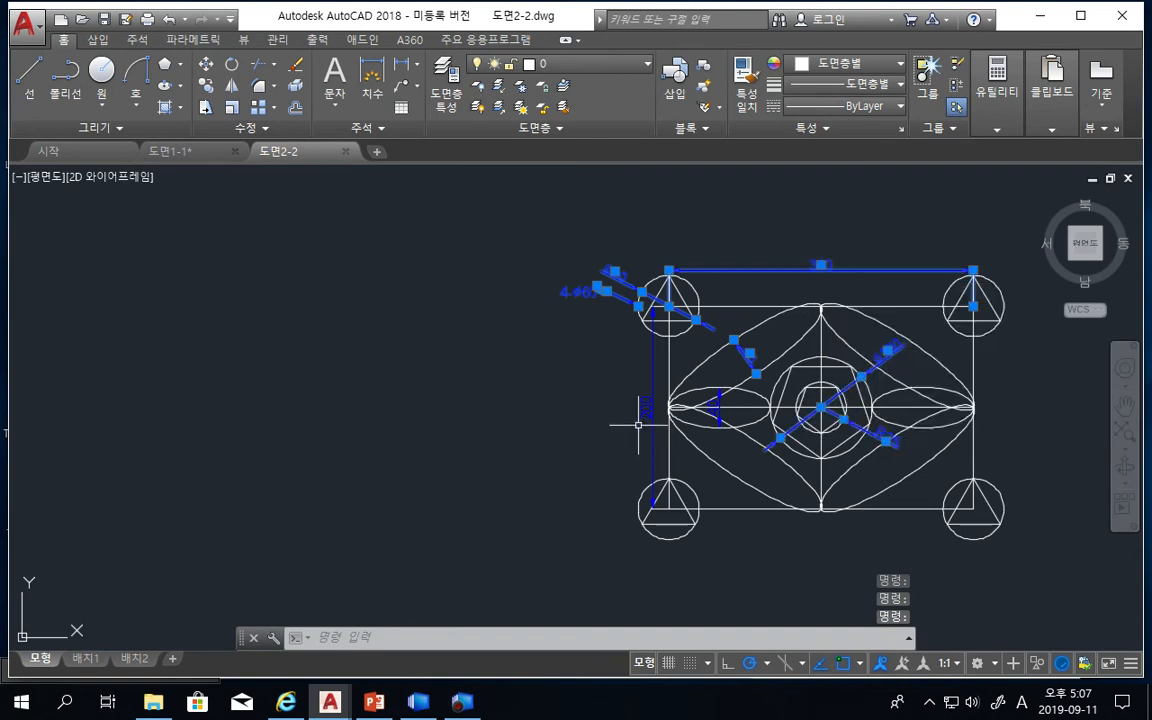
{"action": "left_click", "coordinate": [650, 405]}
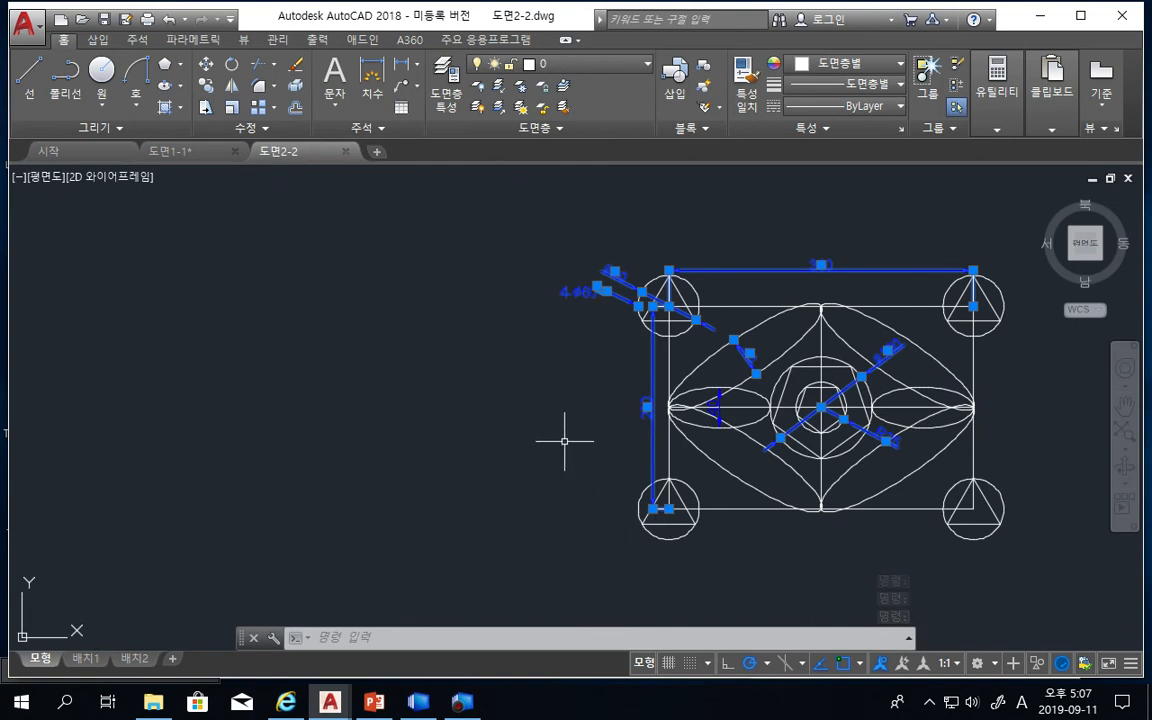
{"action": "right_click", "coordinate": [507, 399]}
{"action": "left_click", "coordinate": [612, 405]}
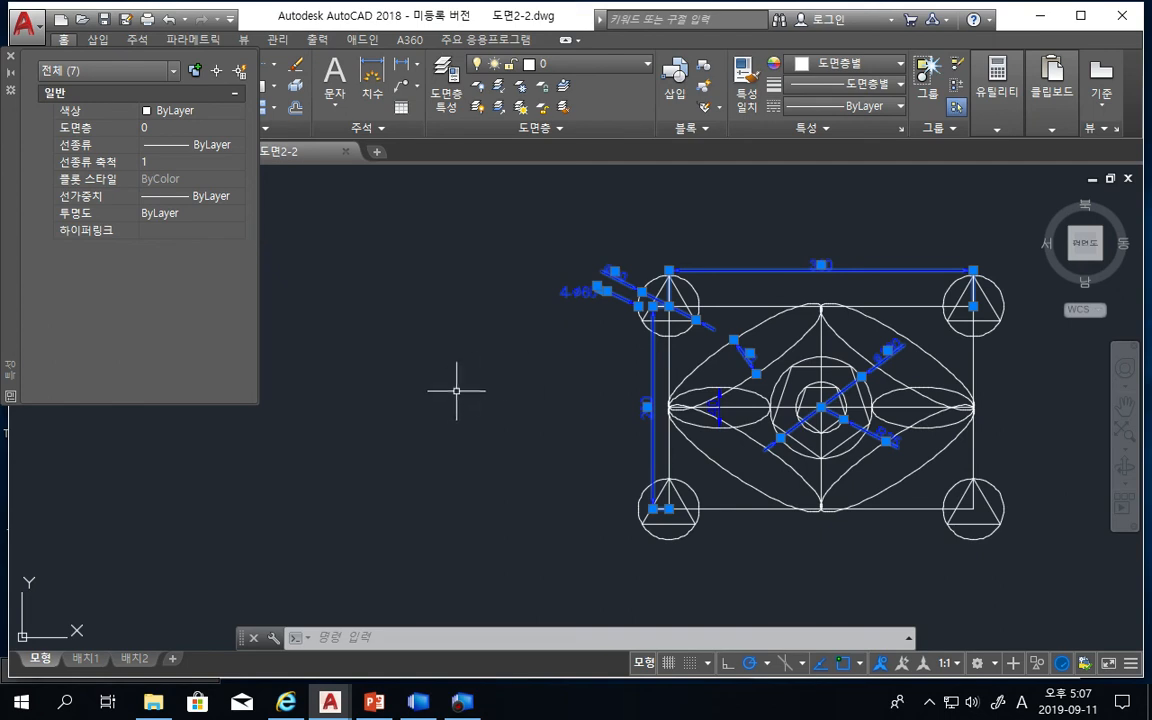
{"action": "key", "text": "Escape"}
{"action": "key", "text": "Escape"}
{"action": "key", "text": "Escape"}
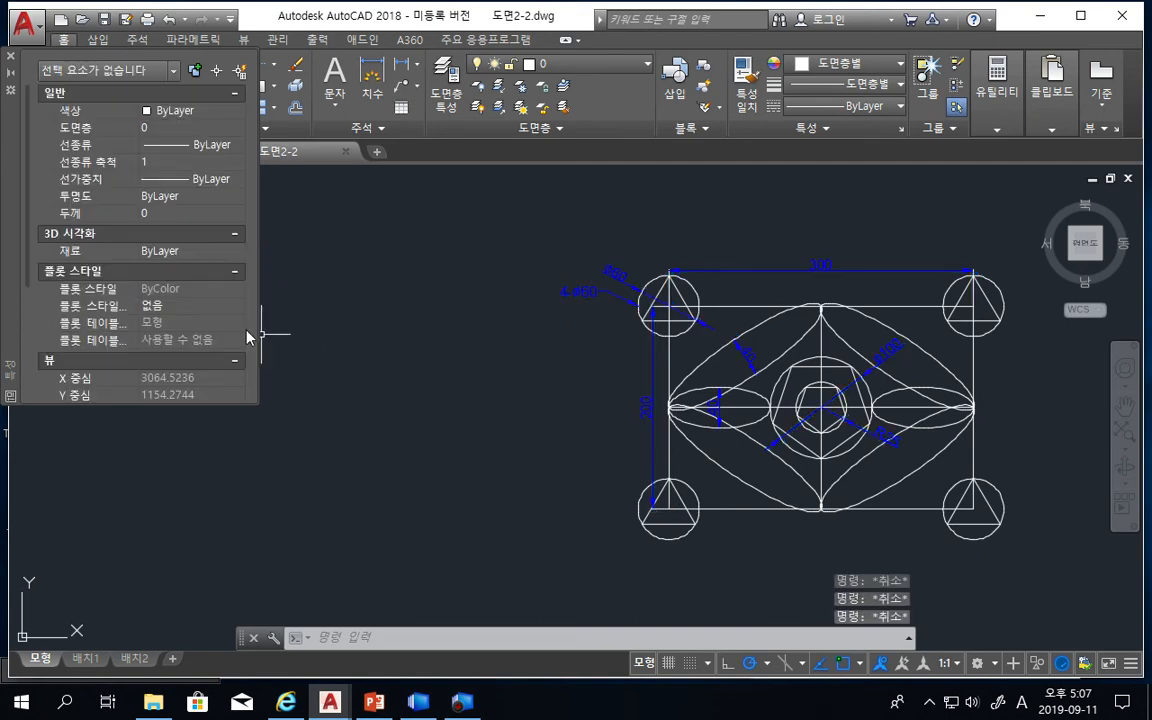
Select all the dimensions and the 4-Ø60 multileader on the reference drawing and show their properties
{"action": "left_click", "coordinate": [614, 267]}
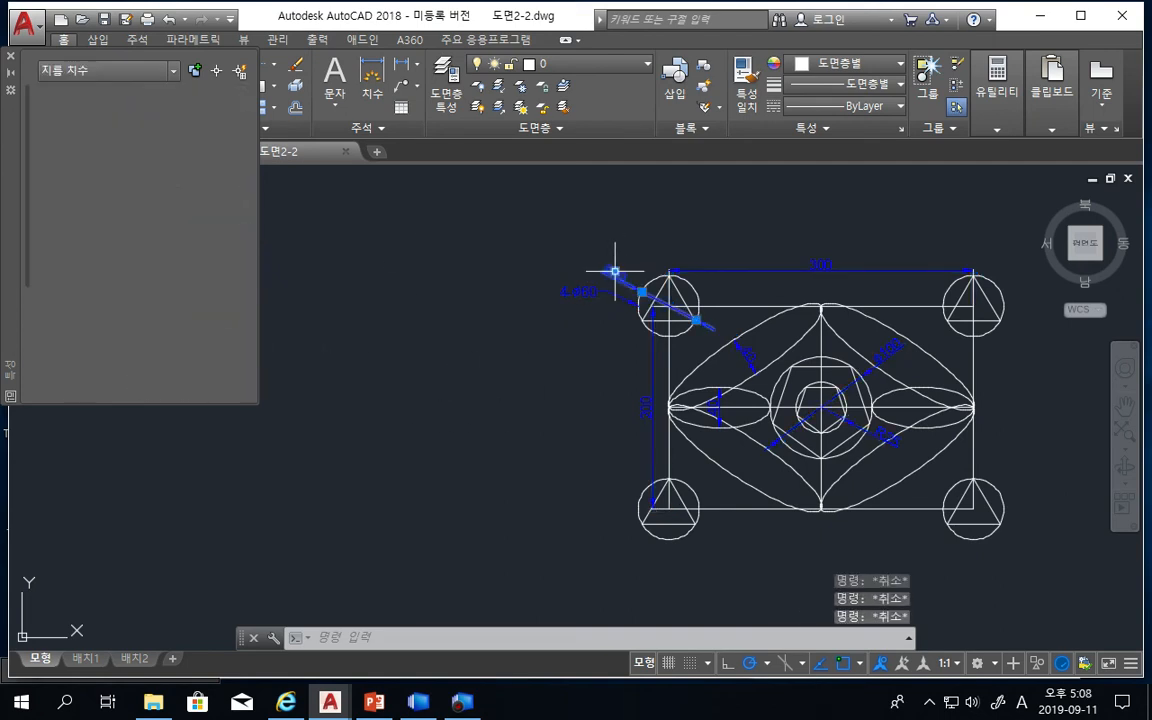
{"action": "left_click", "coordinate": [583, 293]}
{"action": "left_click", "coordinate": [647, 407]}
{"action": "left_click", "coordinate": [818, 262]}
{"action": "left_click", "coordinate": [750, 347]}
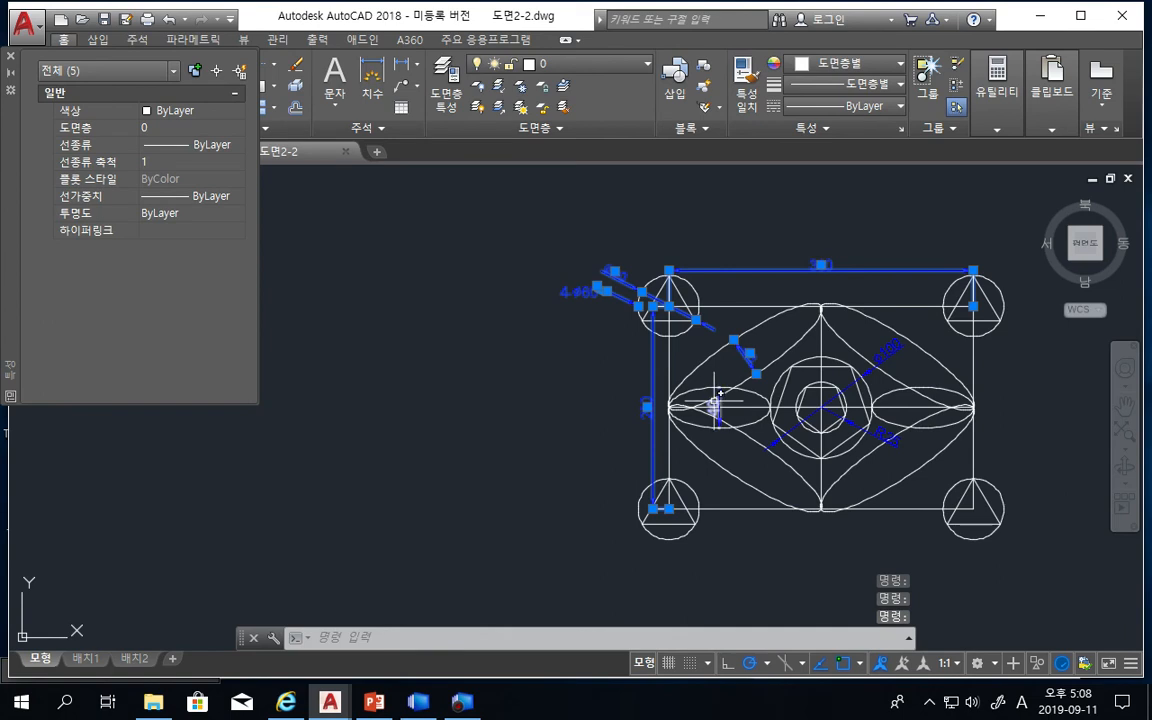
{"action": "left_click", "coordinate": [885, 348]}
{"action": "left_click", "coordinate": [886, 436]}
{"action": "left_click", "coordinate": [714, 408]}
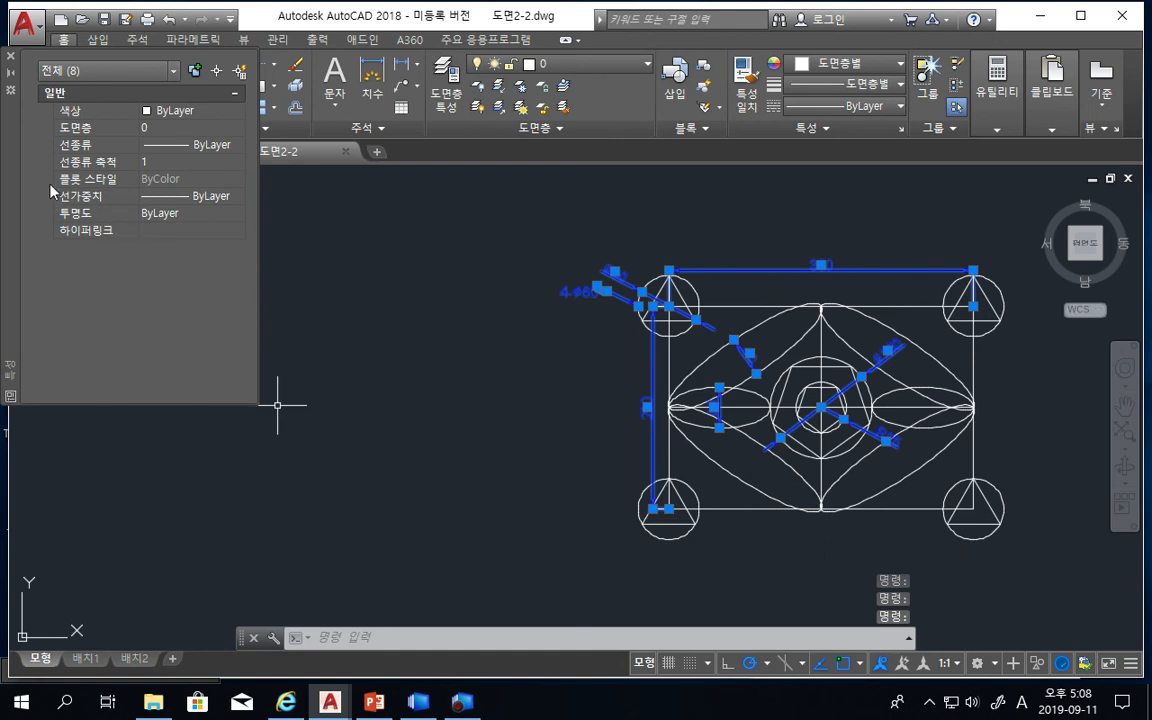
{"action": "right_click", "coordinate": [369, 271]}
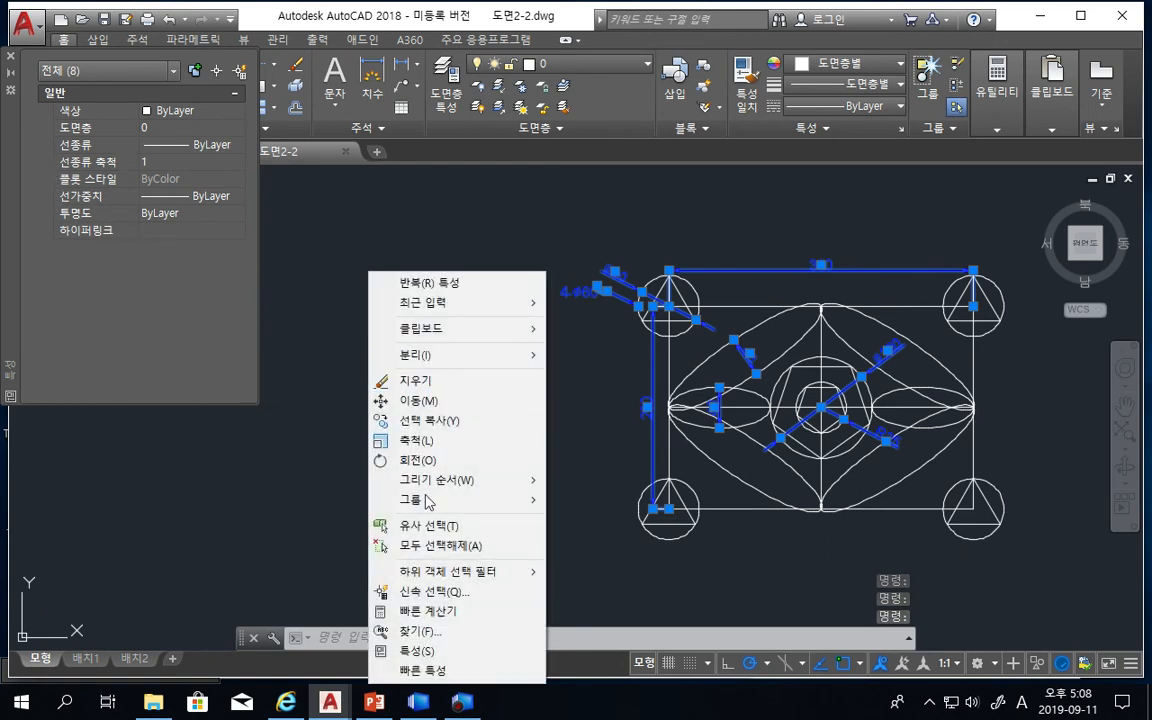
{"action": "left_click", "coordinate": [418, 652]}
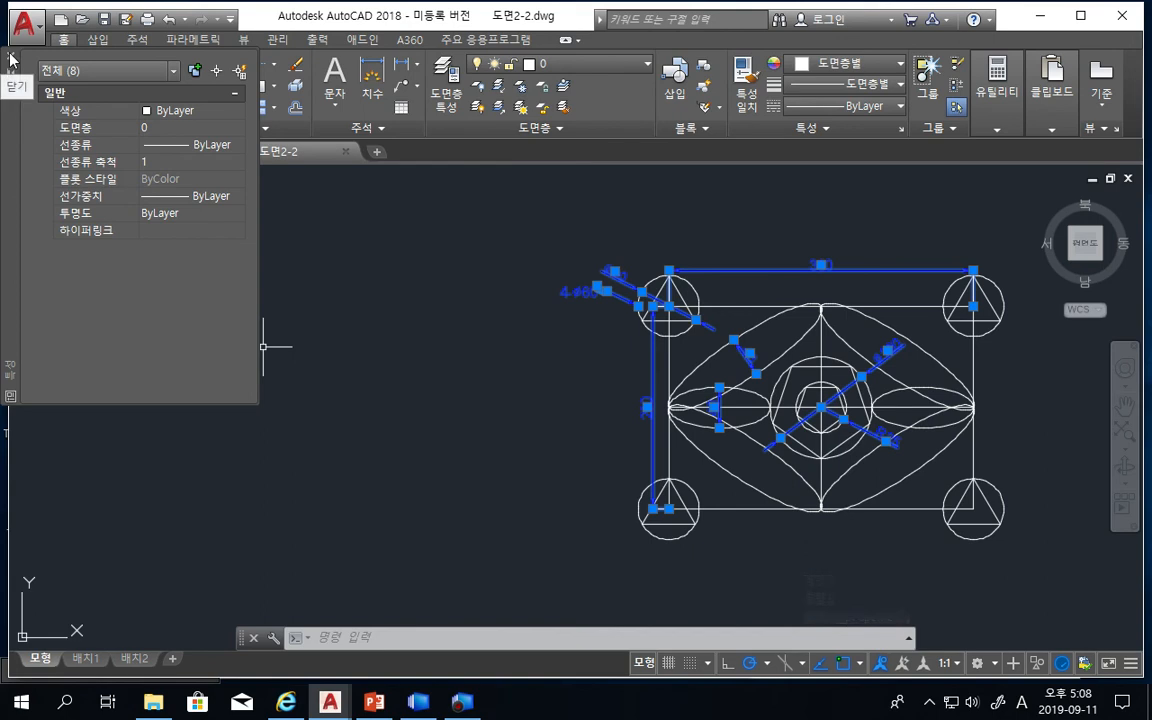
Filter the selection's properties to the aligned dimensions (정렬된 치수) and set their dimension line color to green (초록색)
{"action": "left_click", "coordinate": [108, 71]}
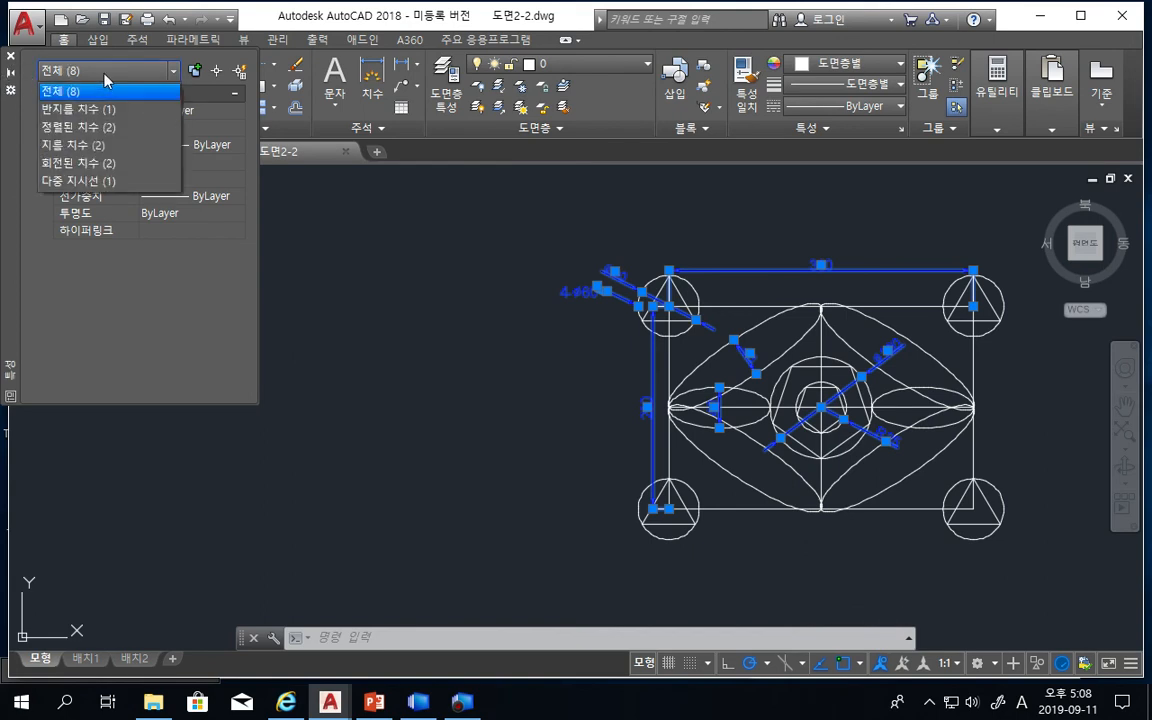
{"action": "left_click", "coordinate": [100, 128]}
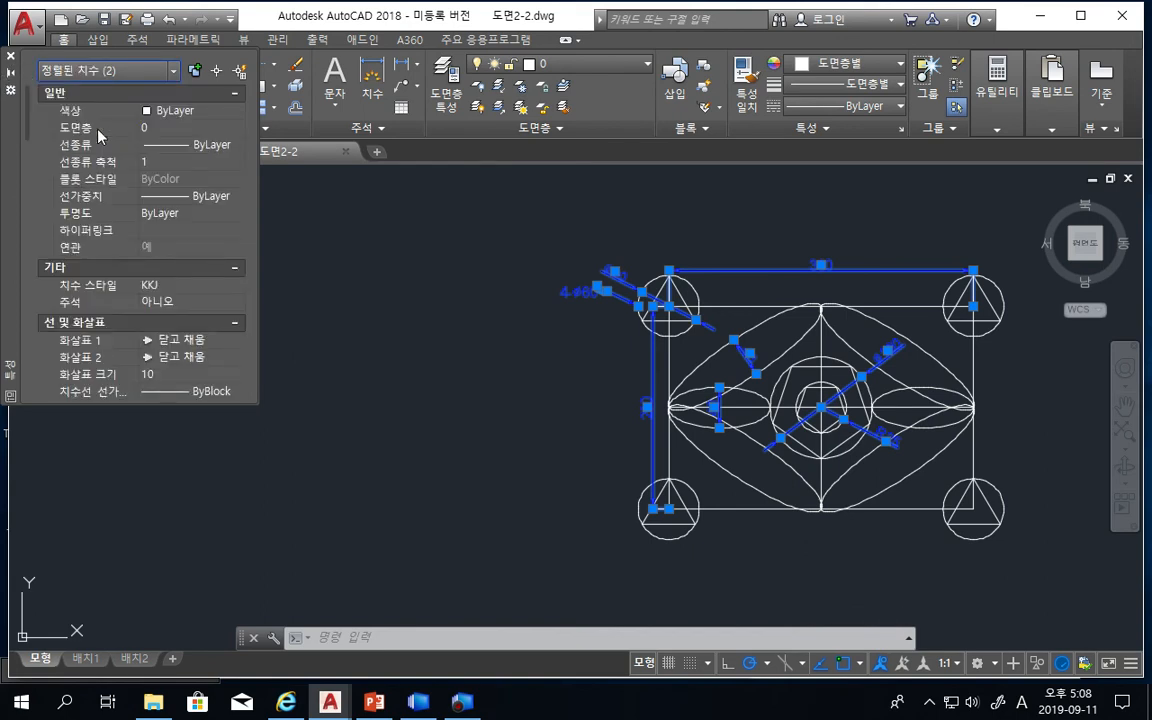
{"action": "scroll", "coordinate": [112, 278], "scroll_direction": "down", "scroll_amount": 4}
{"action": "left_click", "coordinate": [174, 254]}
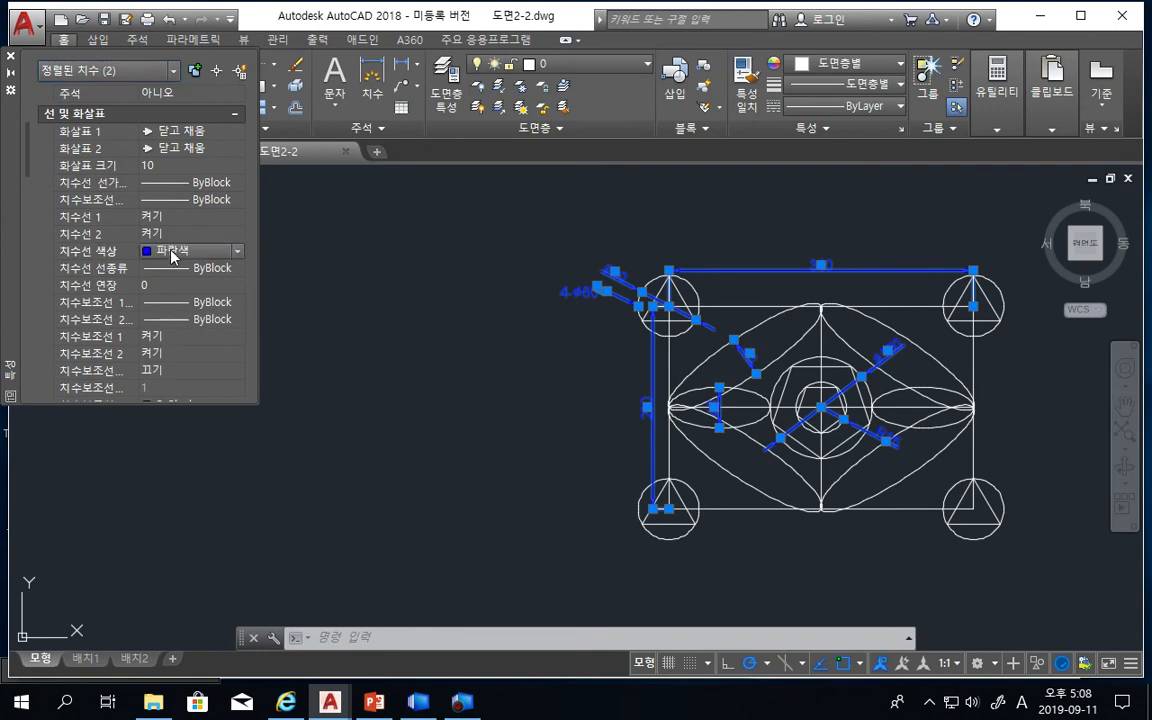
{"action": "left_click", "coordinate": [188, 254]}
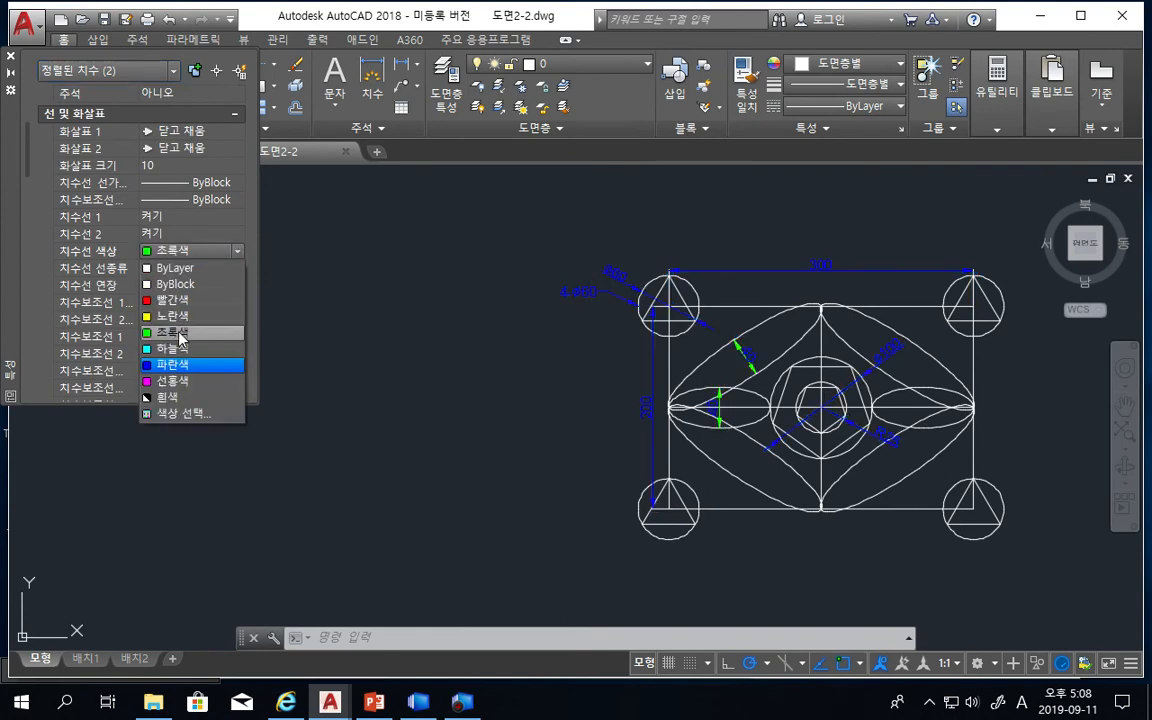
{"action": "left_click", "coordinate": [181, 336]}
Set the text color of the two aligned dimensions to green (초록색)
{"action": "scroll", "coordinate": [188, 278], "scroll_direction": "down", "scroll_amount": 4}
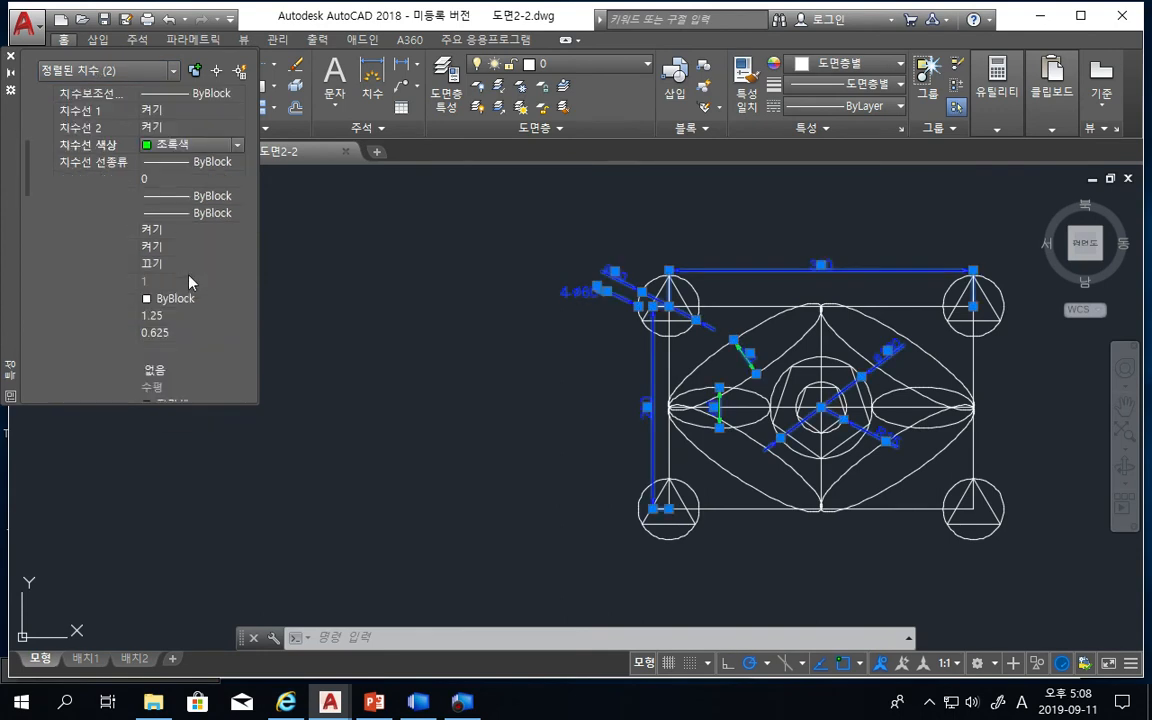
{"action": "left_click", "coordinate": [180, 288]}
{"action": "left_click", "coordinate": [182, 288]}
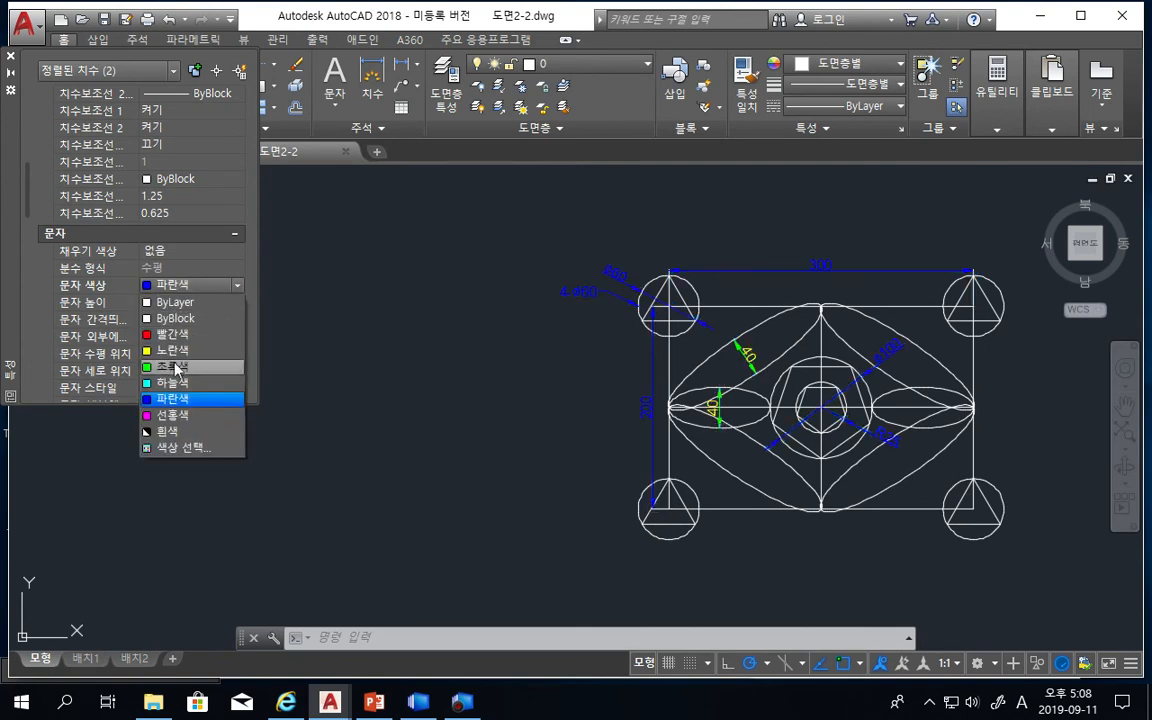
{"action": "left_click", "coordinate": [171, 368]}
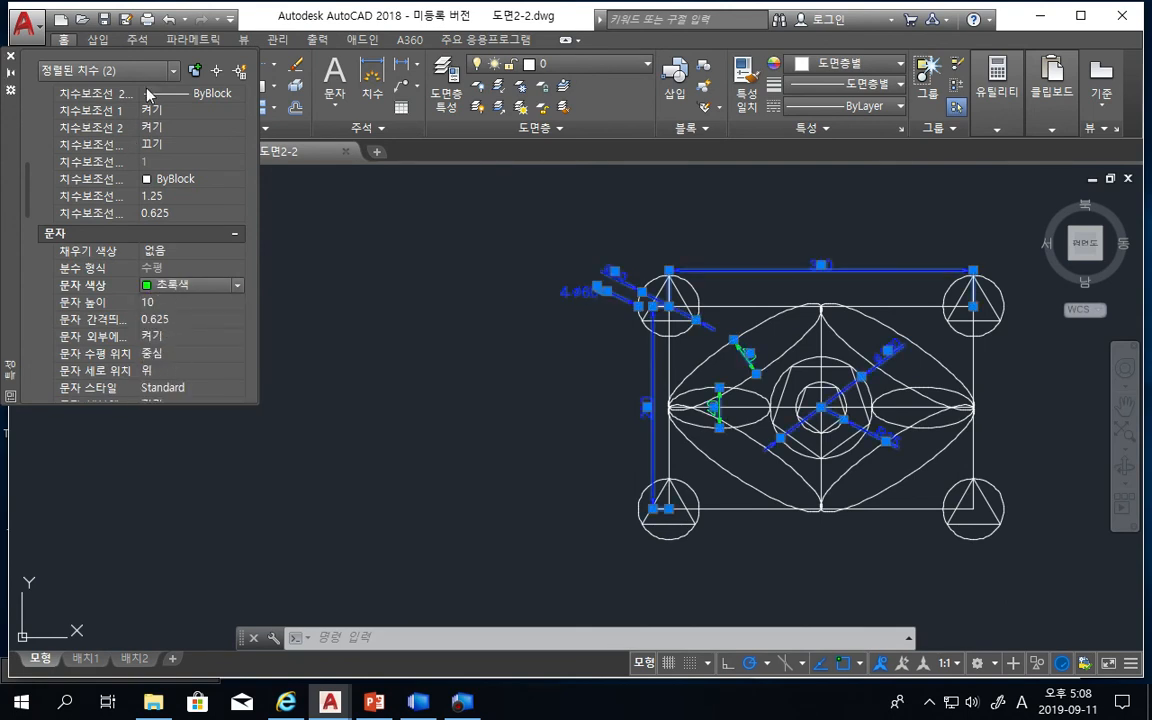
Filter the properties to the radius dimension (반지름 치수) and set its dimension line color to green (초록색)
{"action": "left_click", "coordinate": [105, 70]}
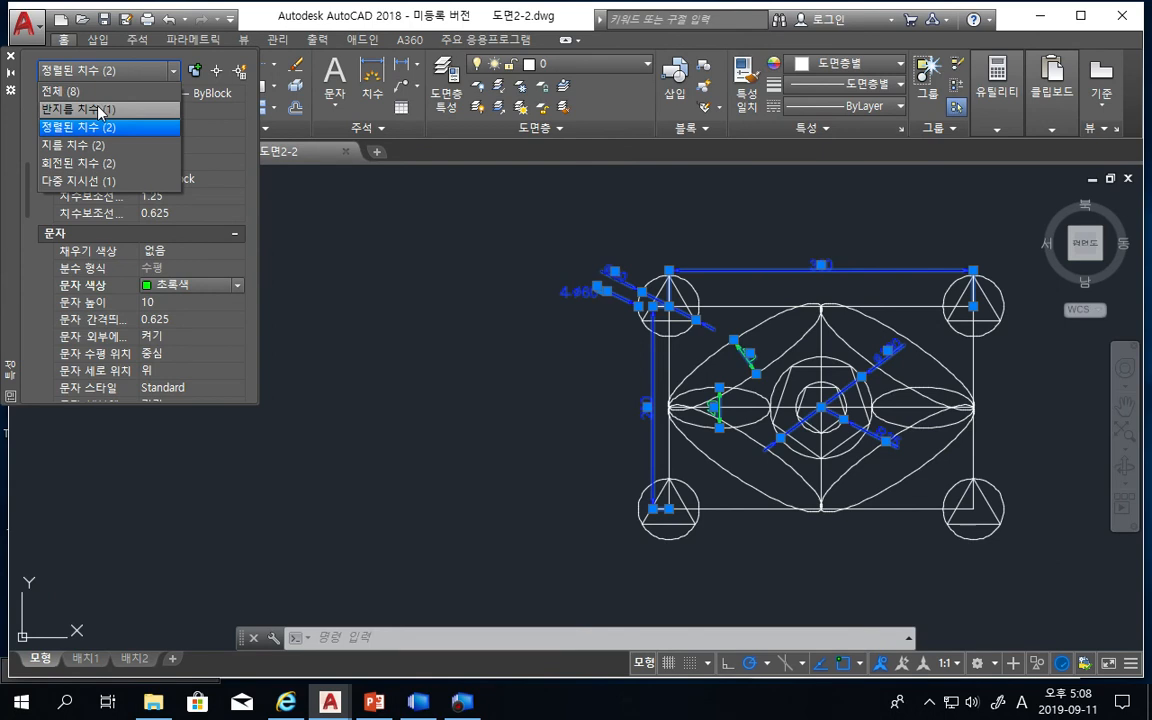
{"action": "left_click", "coordinate": [92, 104]}
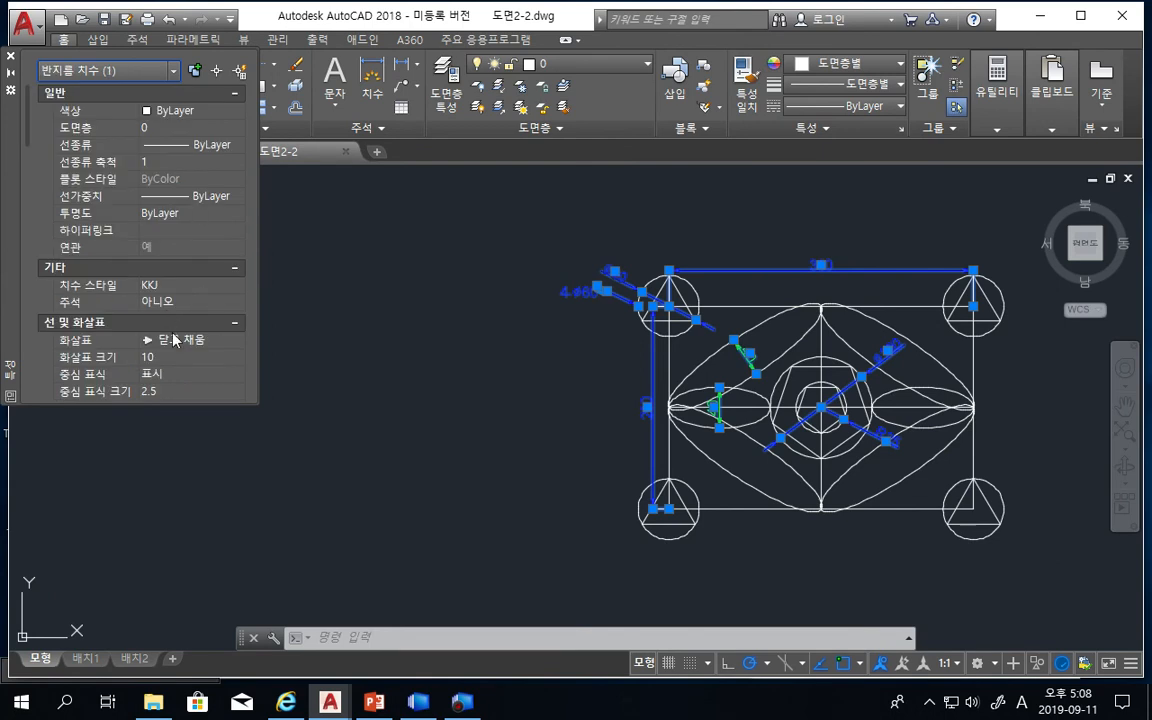
{"action": "scroll", "coordinate": [172, 340], "scroll_direction": "down", "scroll_amount": 4}
{"action": "left_click", "coordinate": [168, 236]}
{"action": "left_click", "coordinate": [168, 236]}
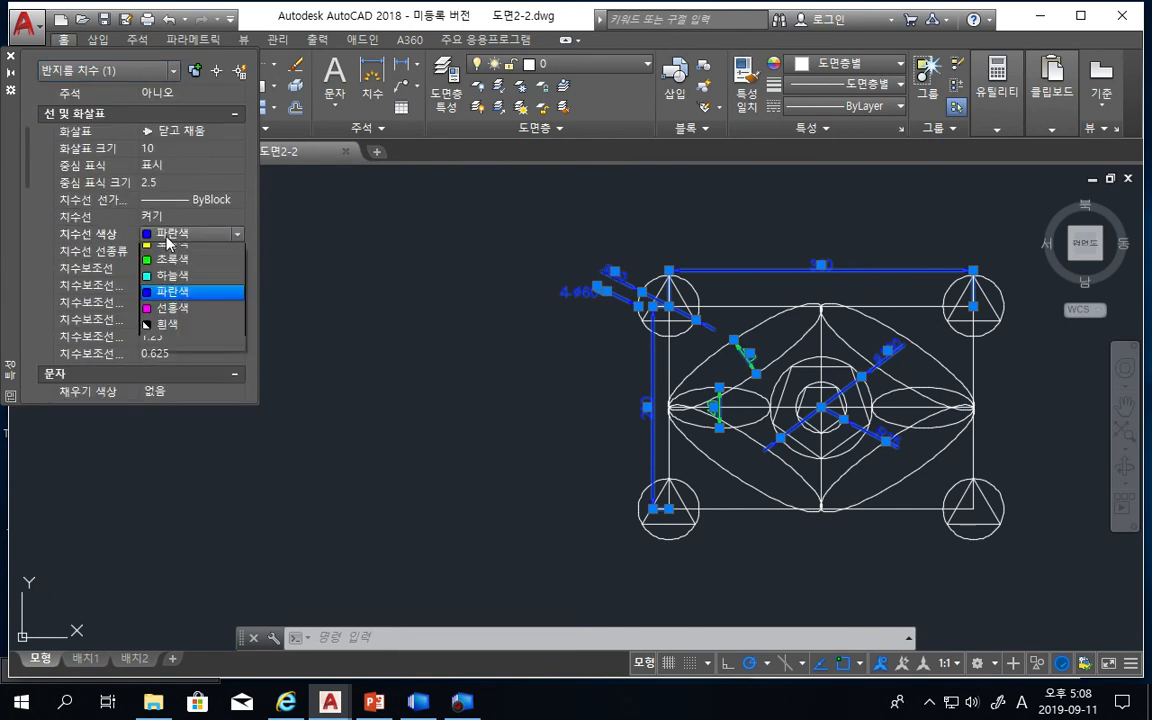
{"action": "left_click", "coordinate": [168, 316]}
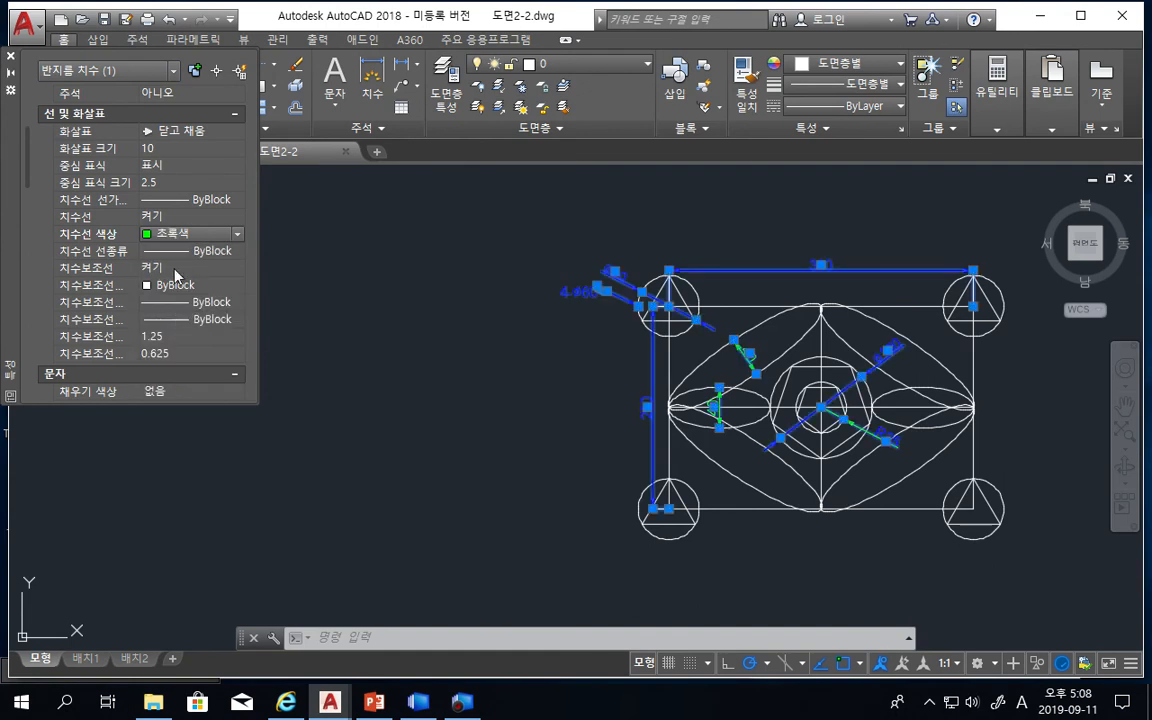
Set the radius dimension's text color to green (초록색)
{"action": "scroll", "coordinate": [157, 241], "scroll_direction": "down", "scroll_amount": 4}
{"action": "left_click", "coordinate": [166, 199]}
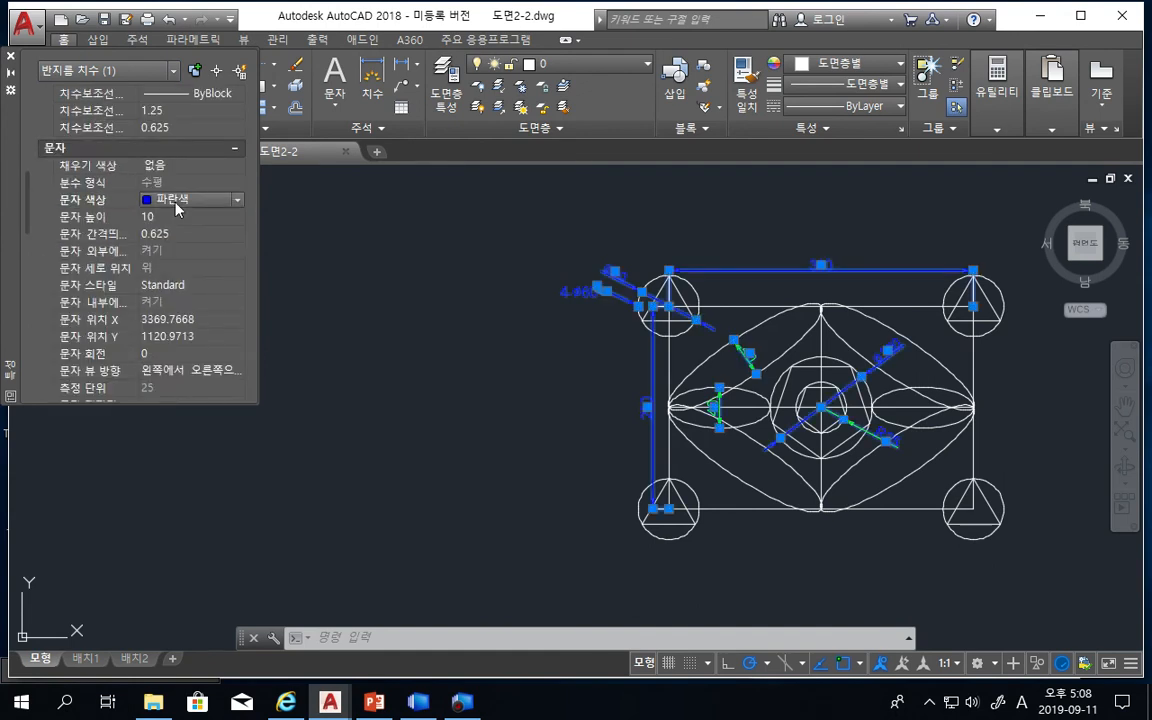
{"action": "left_click", "coordinate": [166, 199]}
{"action": "left_click", "coordinate": [170, 281]}
Filter the properties to the diameter dimensions (지름 치수) and set their dimension line color to green (초록색)
{"action": "left_click", "coordinate": [97, 71]}
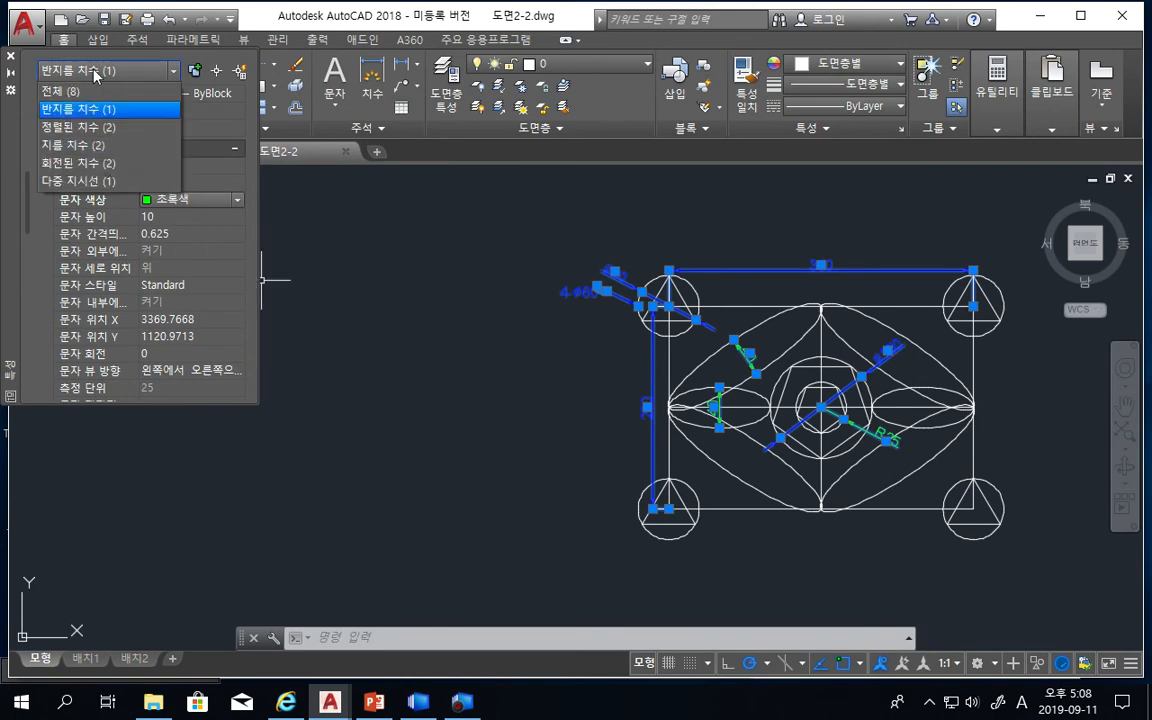
{"action": "left_click", "coordinate": [98, 146]}
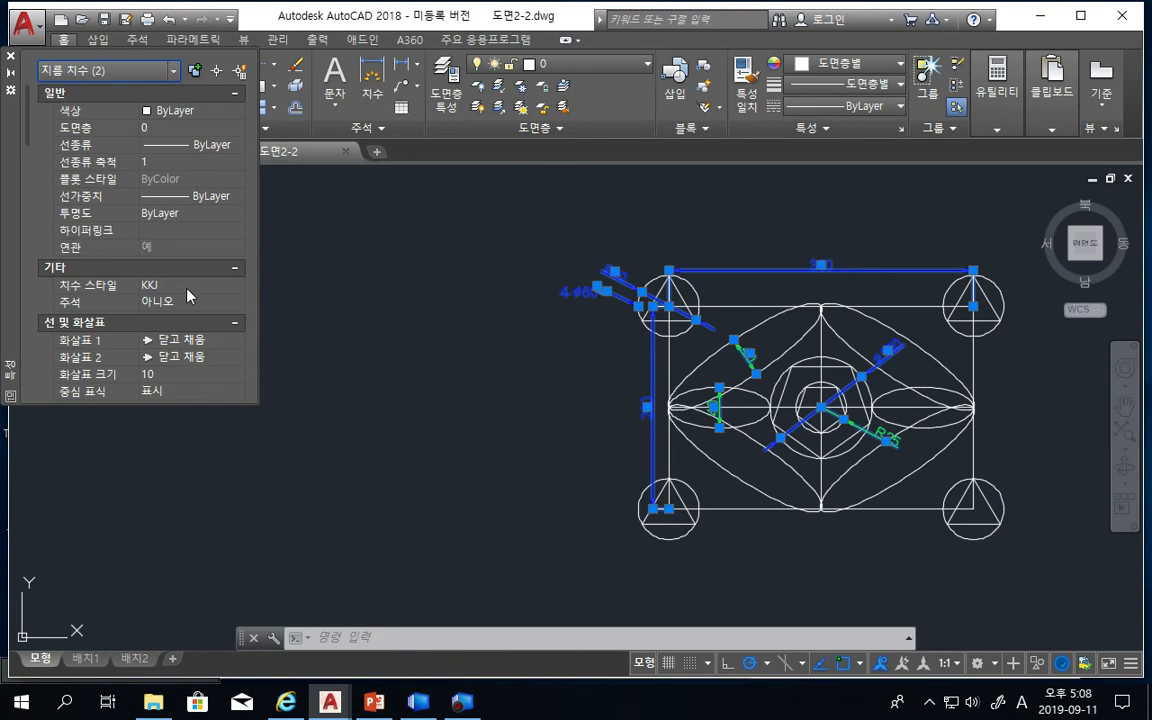
{"action": "scroll", "coordinate": [188, 292], "scroll_direction": "down", "scroll_amount": 2}
{"action": "left_click", "coordinate": [168, 362]}
{"action": "left_click", "coordinate": [172, 375]}
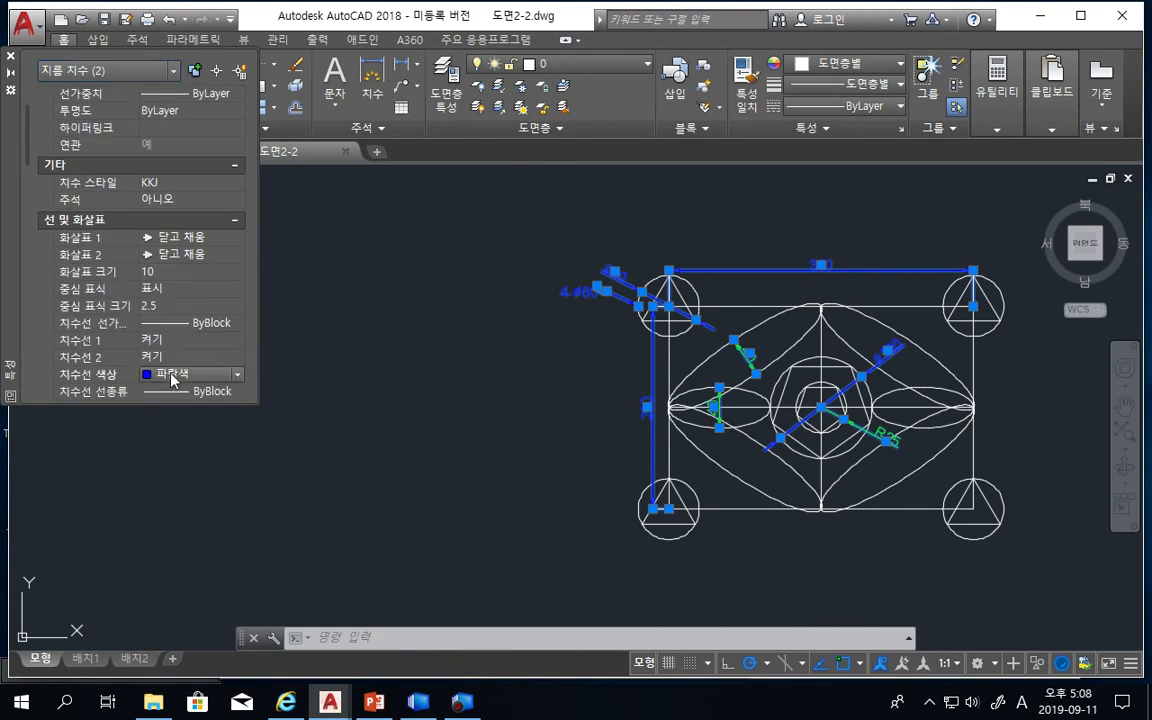
{"action": "left_click", "coordinate": [175, 375]}
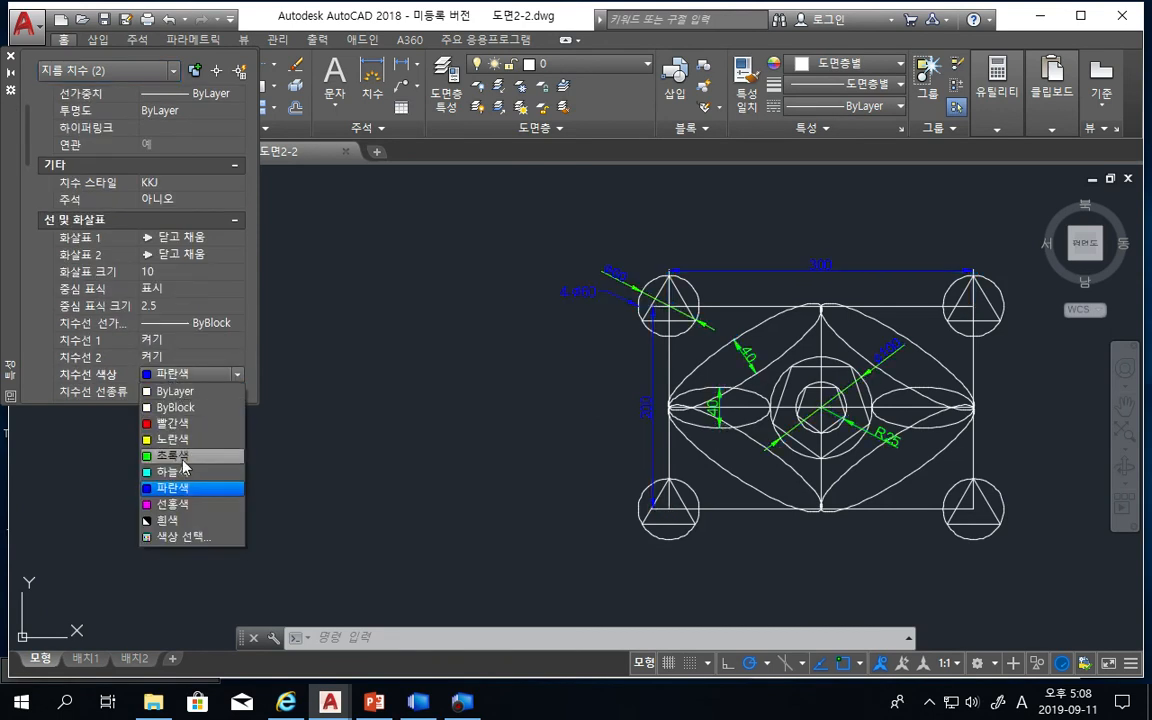
{"action": "left_click", "coordinate": [186, 456]}
Set the text color of the two diameter dimensions to green (초록색) and clear the selection
{"action": "scroll", "coordinate": [37, 305], "scroll_direction": "down", "scroll_amount": 2}
{"action": "scroll", "coordinate": [40, 307], "scroll_direction": "down", "scroll_amount": 2}
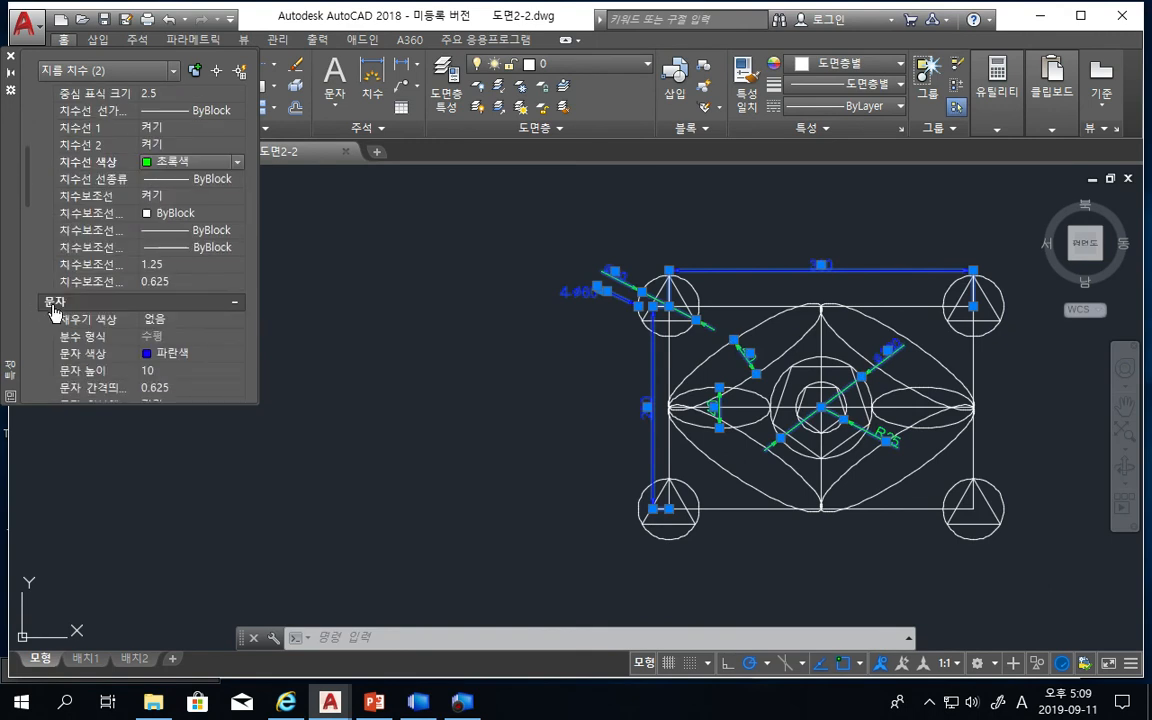
{"action": "left_click", "coordinate": [183, 355]}
{"action": "left_click", "coordinate": [185, 354]}
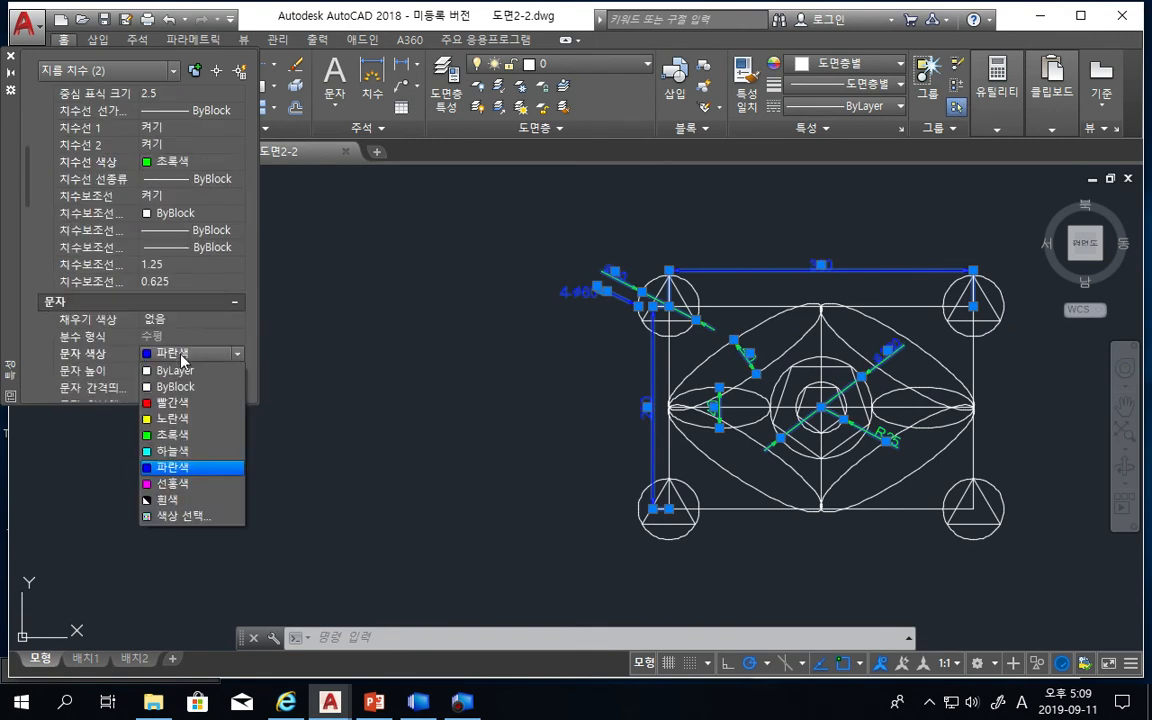
{"action": "left_click", "coordinate": [169, 437]}
{"action": "left_click", "coordinate": [427, 404]}
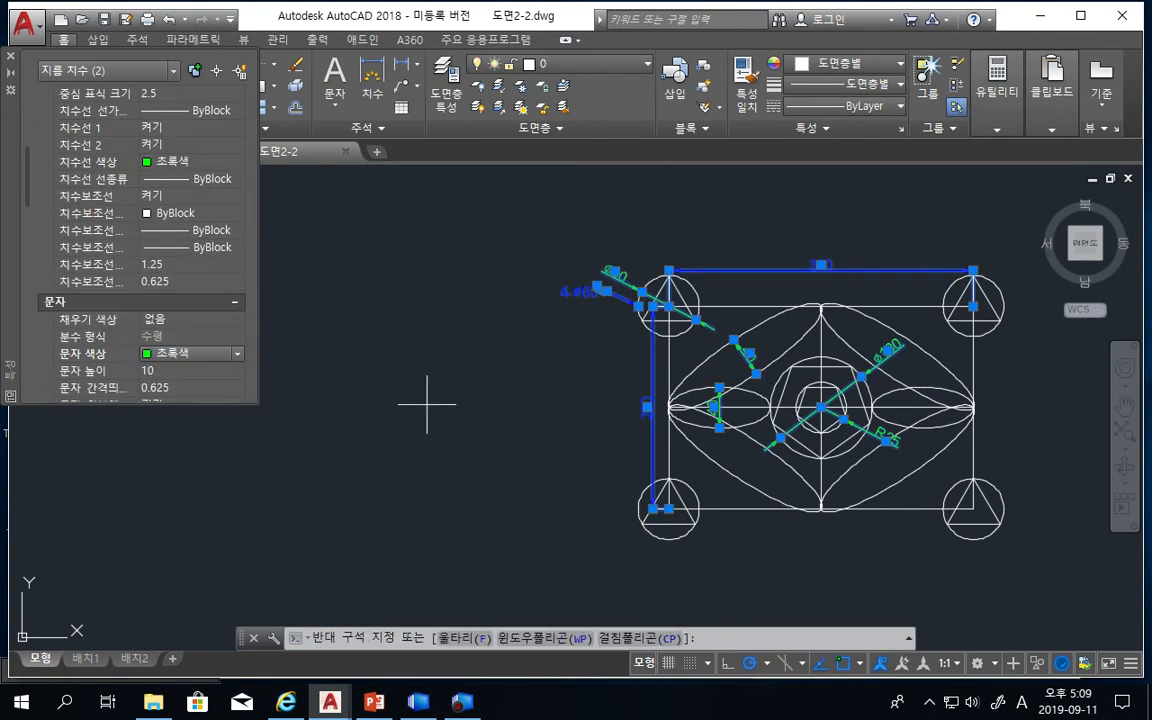
{"action": "key", "text": "Escape"}
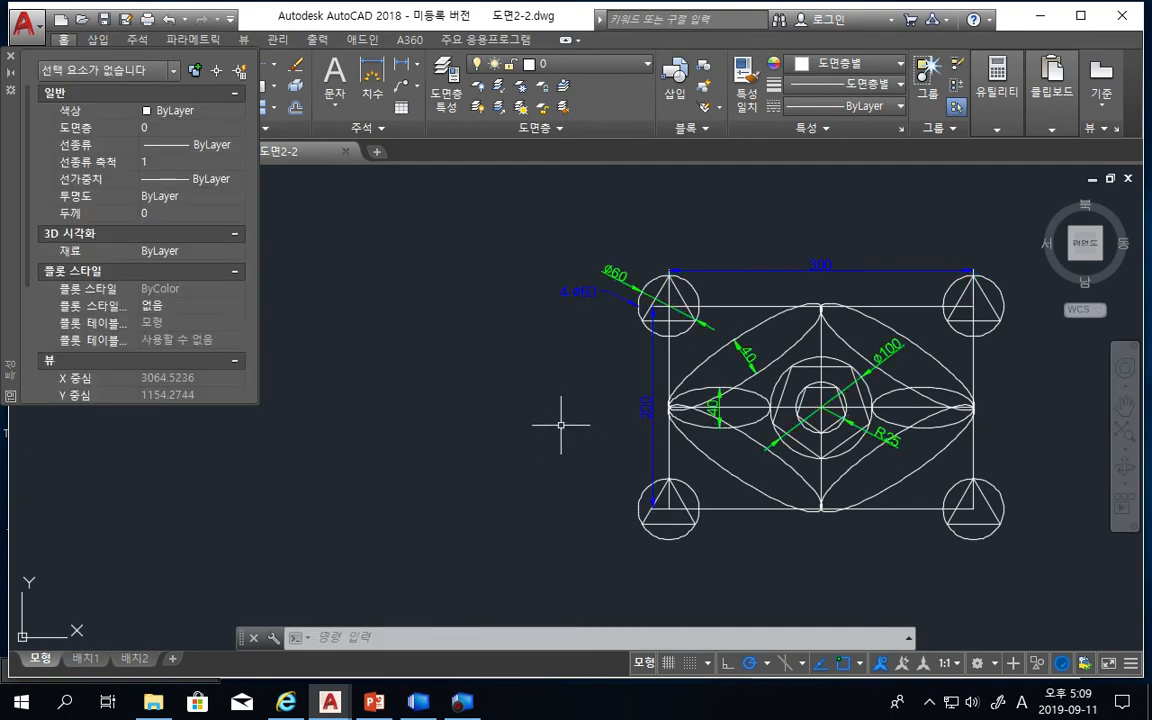
Select the 4-Ø60 multileader at the upper-left circle and set its leader color to green (초록색)
{"action": "left_click", "coordinate": [570, 291]}
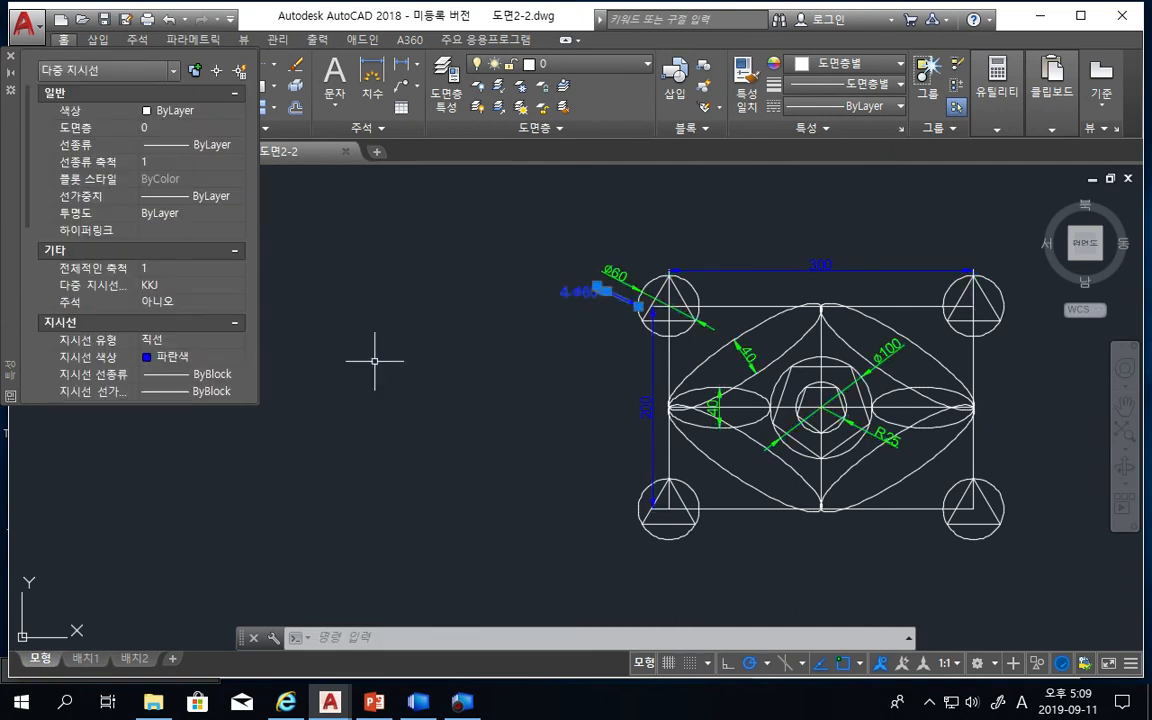
{"action": "left_click", "coordinate": [174, 360]}
{"action": "left_click", "coordinate": [174, 360]}
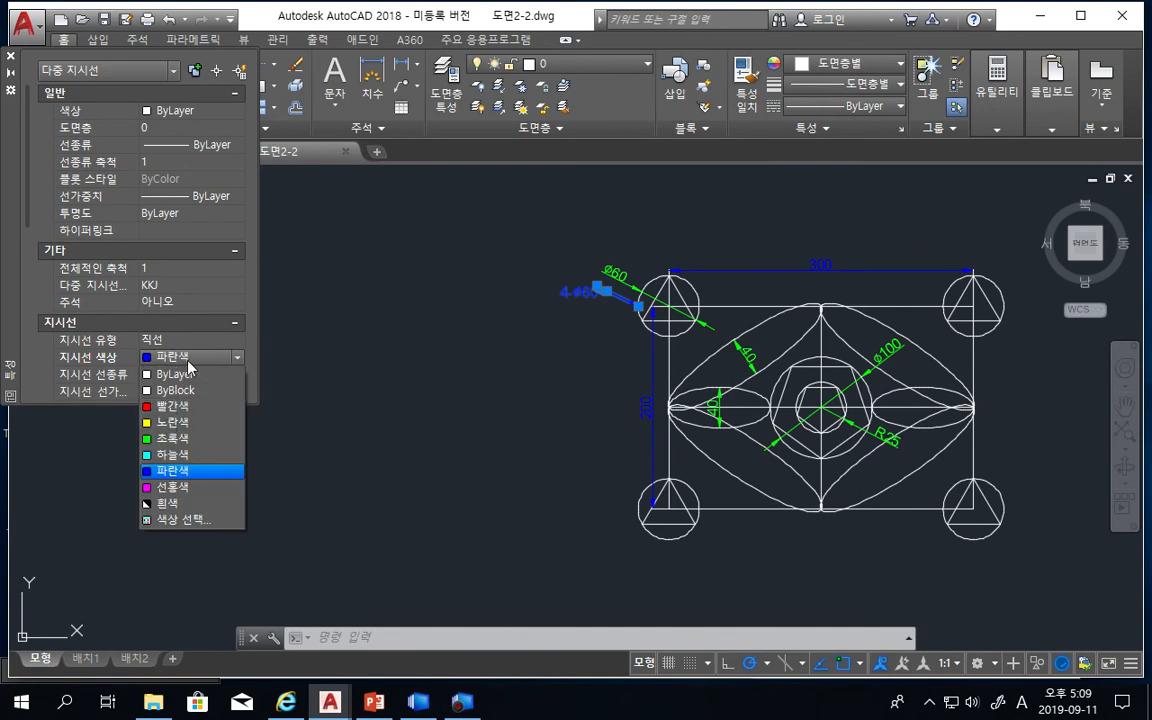
{"action": "left_click", "coordinate": [165, 439]}
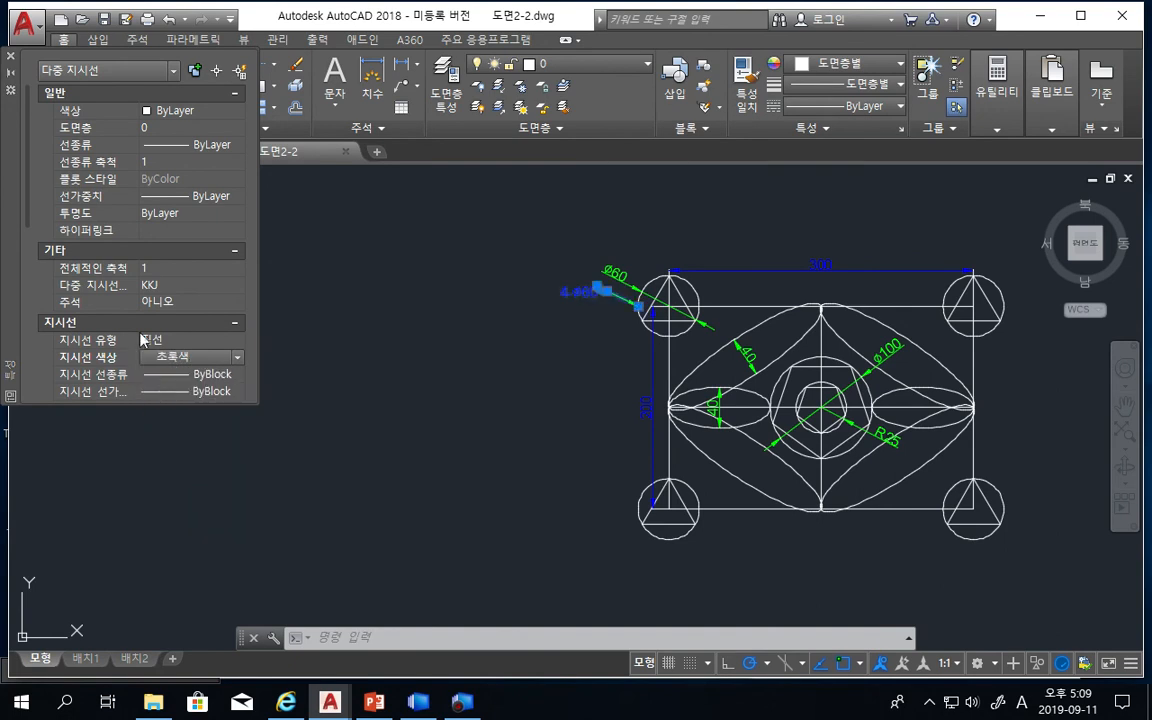
{"action": "left_click", "coordinate": [25, 287]}
{"action": "scroll", "coordinate": [25, 287], "scroll_direction": "down", "scroll_amount": 1}
{"action": "scroll", "coordinate": [26, 285], "scroll_direction": "up", "scroll_amount": 1}
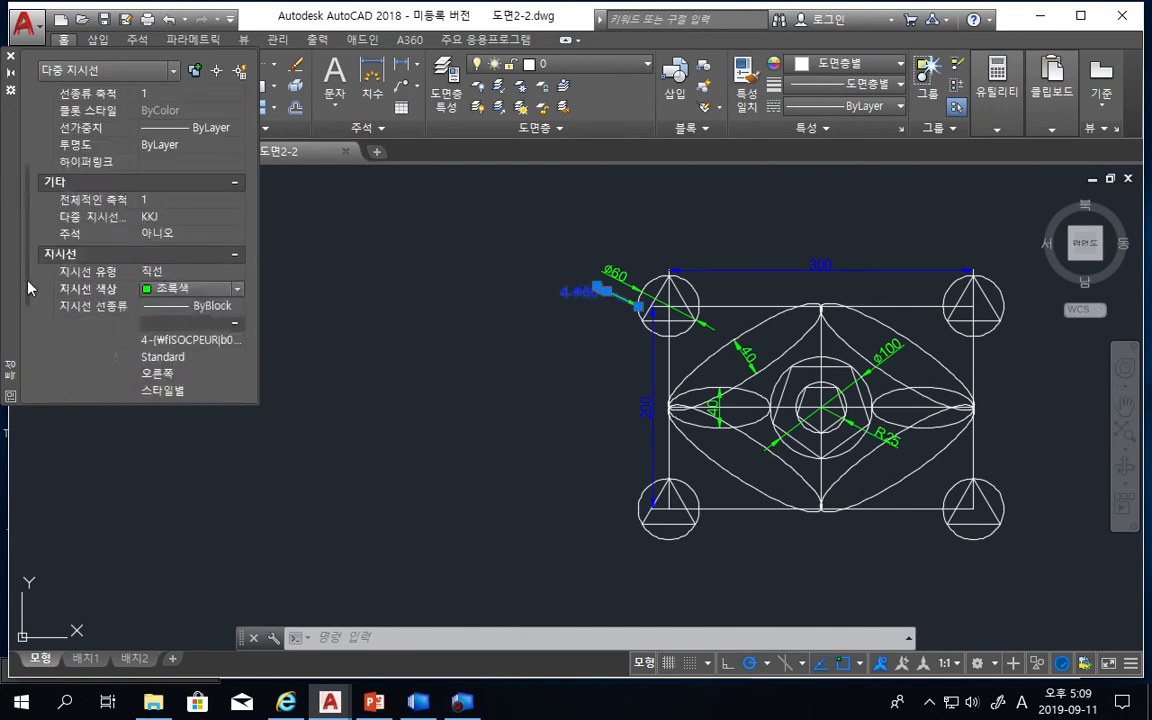
Look through the properties of the 4-Ø60 multileader for a text color setting, and clear the selection
{"action": "scroll", "coordinate": [62, 298], "scroll_direction": "up", "scroll_amount": 1}
{"action": "scroll", "coordinate": [62, 298], "scroll_direction": "down", "scroll_amount": 3}
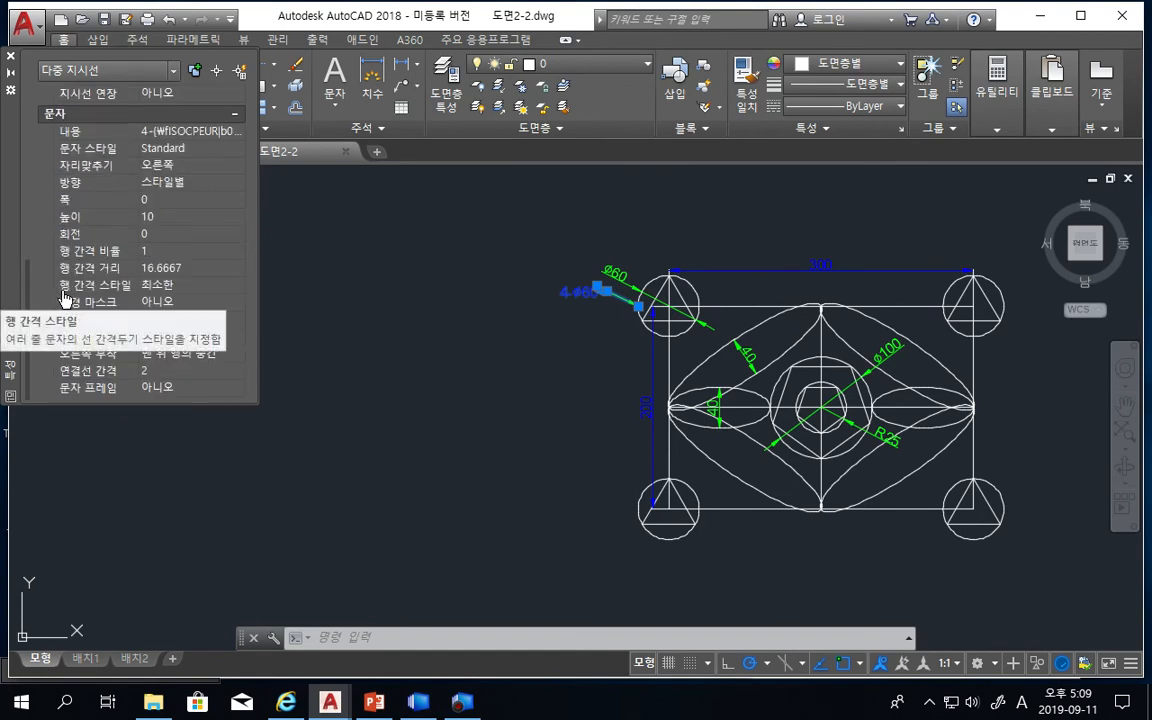
{"action": "scroll", "coordinate": [62, 298], "scroll_direction": "up", "scroll_amount": 2}
{"action": "scroll", "coordinate": [62, 298], "scroll_direction": "up", "scroll_amount": 1}
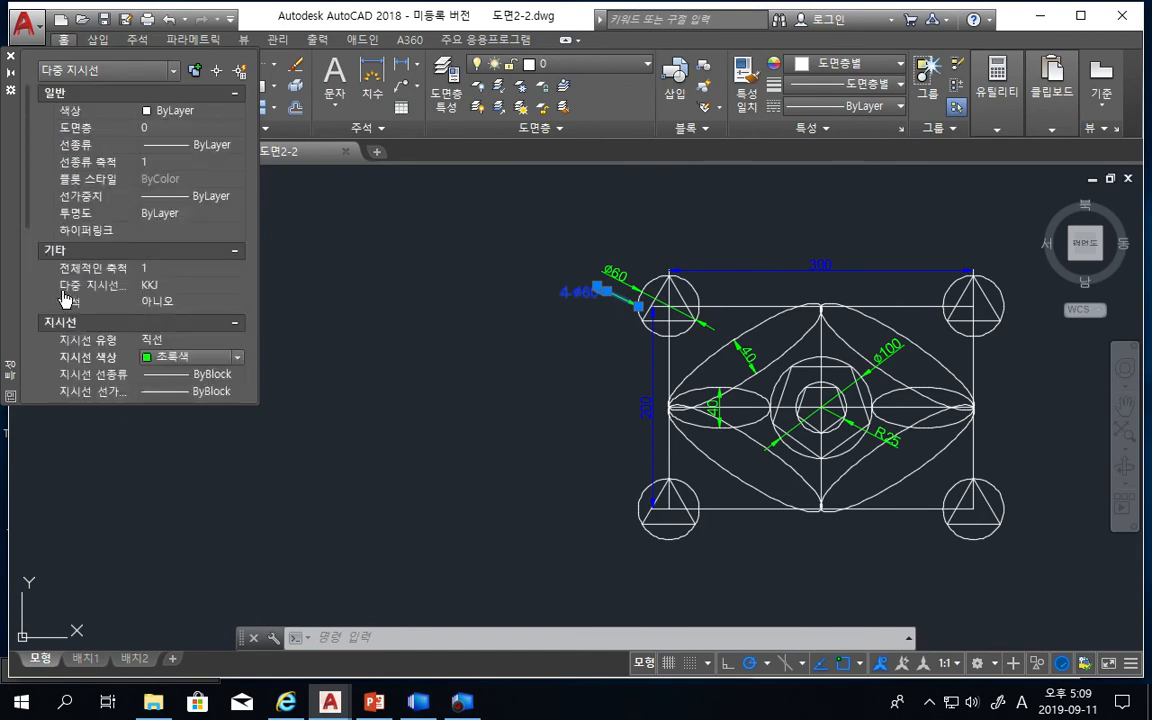
{"action": "left_click", "coordinate": [446, 358]}
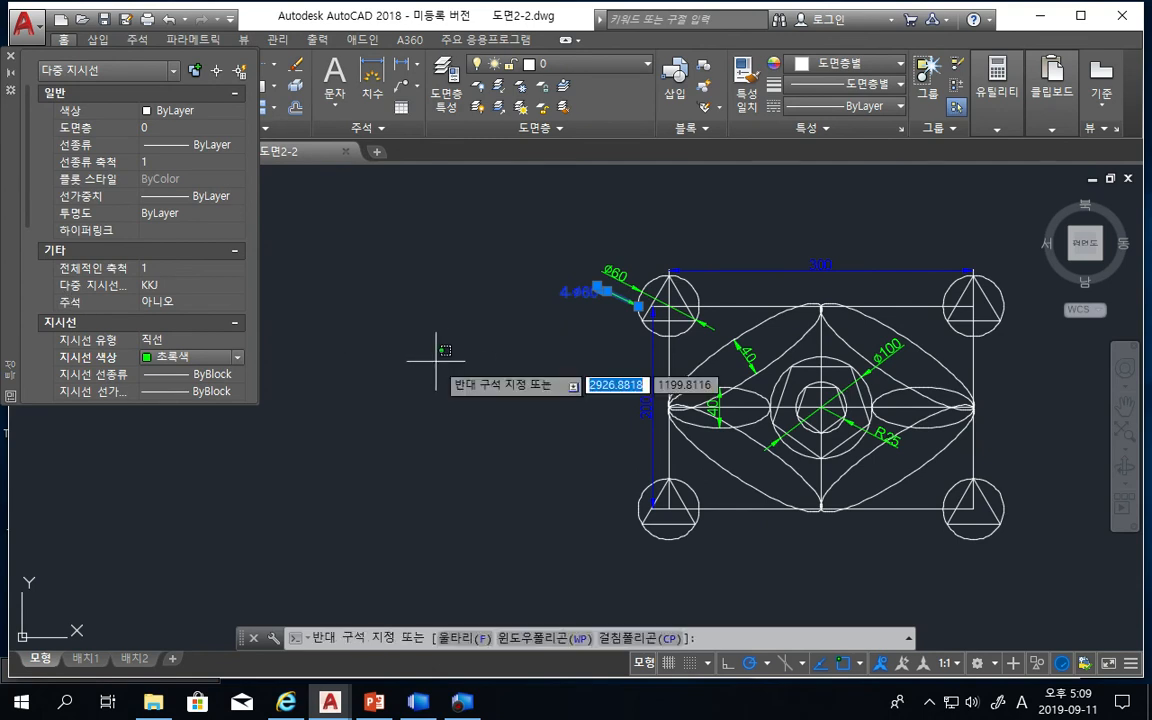
{"action": "key", "text": "Escape"}
{"action": "key", "text": "Escape"}
{"action": "key", "text": "Escape"}
{"action": "left_click", "coordinate": [581, 293]}
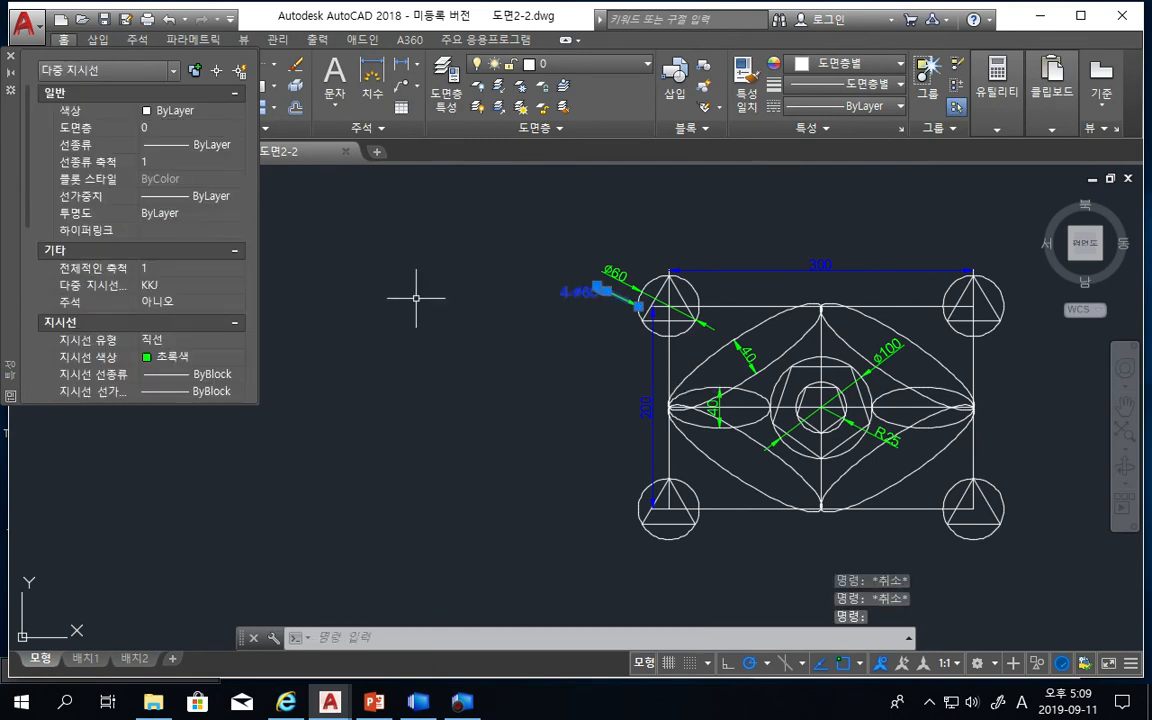
{"action": "scroll", "coordinate": [172, 364], "scroll_direction": "down", "scroll_amount": 7}
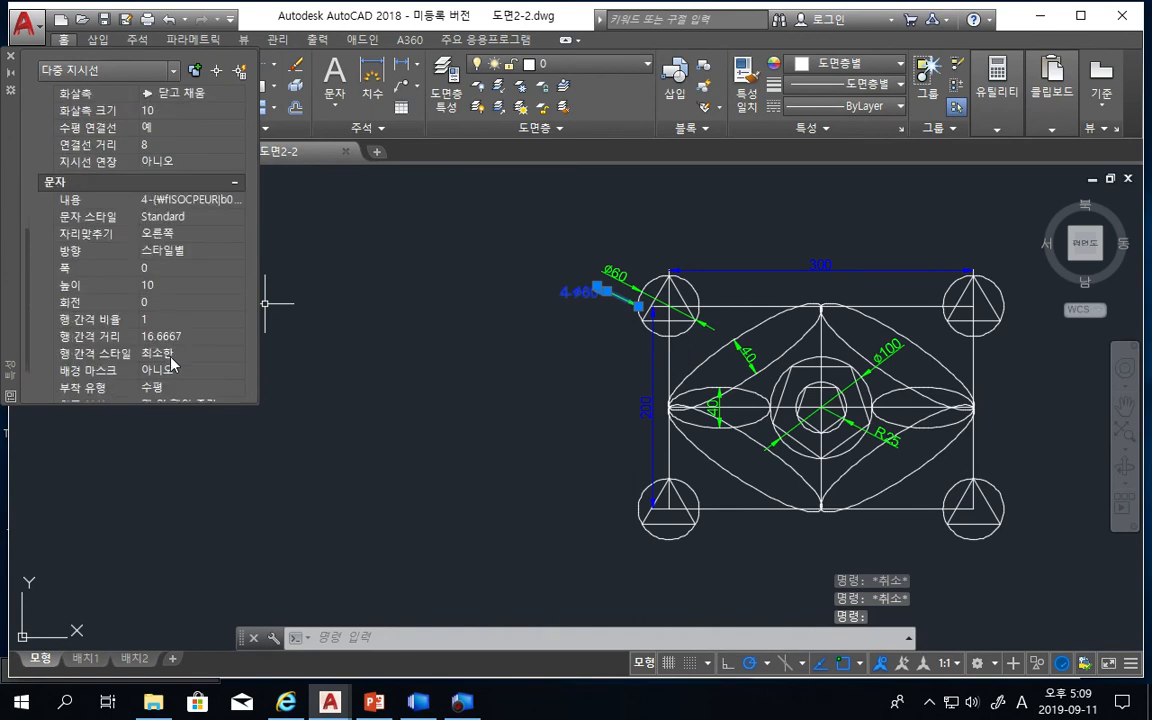
{"action": "scroll", "coordinate": [172, 364], "scroll_direction": "up", "scroll_amount": 7}
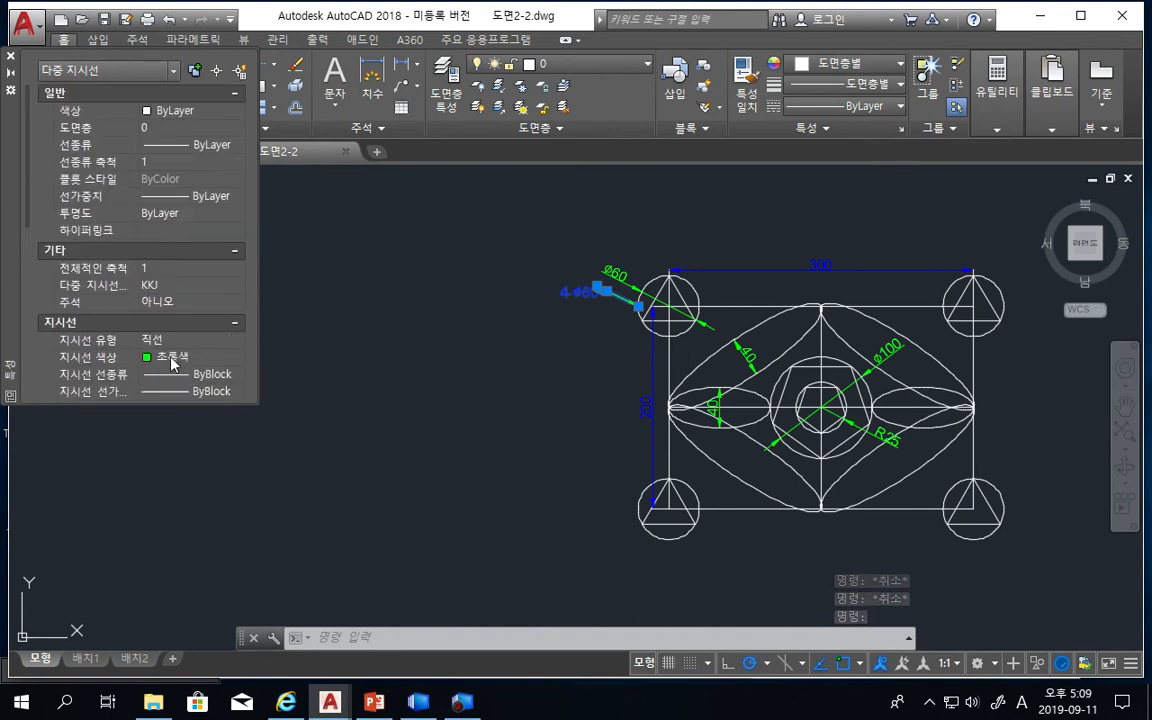
{"action": "scroll", "coordinate": [172, 364], "scroll_direction": "down", "scroll_amount": 2}
{"action": "scroll", "coordinate": [172, 364], "scroll_direction": "down", "scroll_amount": 5}
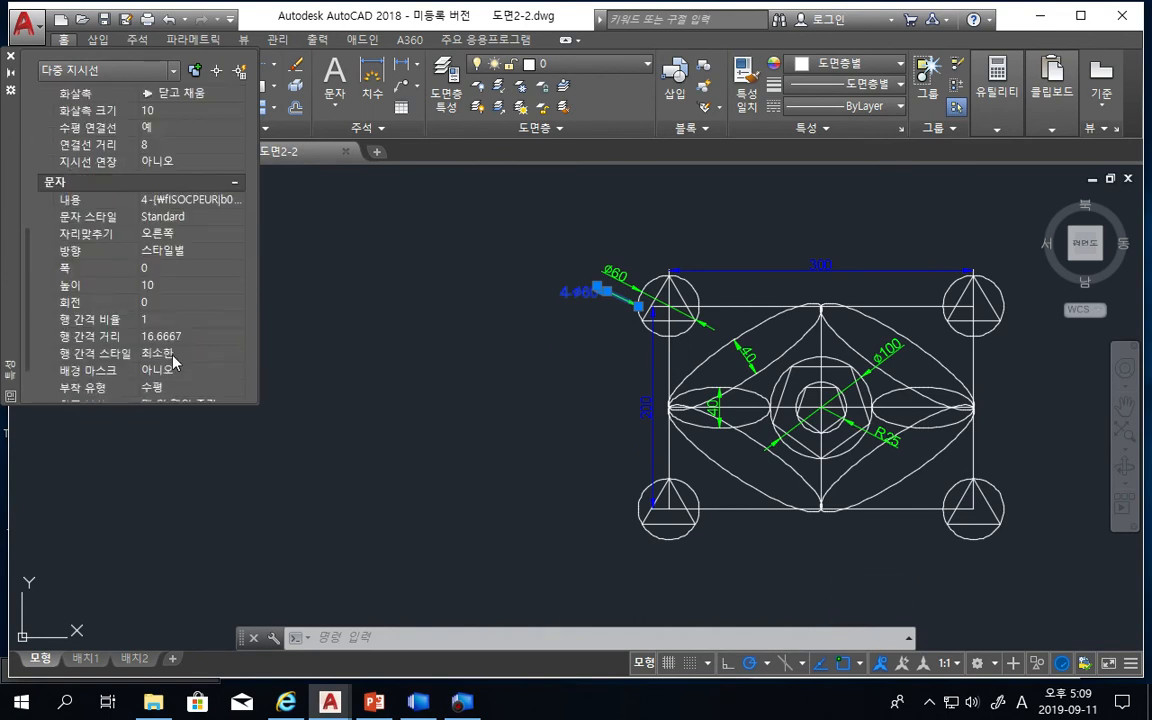
{"action": "scroll", "coordinate": [172, 362], "scroll_direction": "up", "scroll_amount": 7}
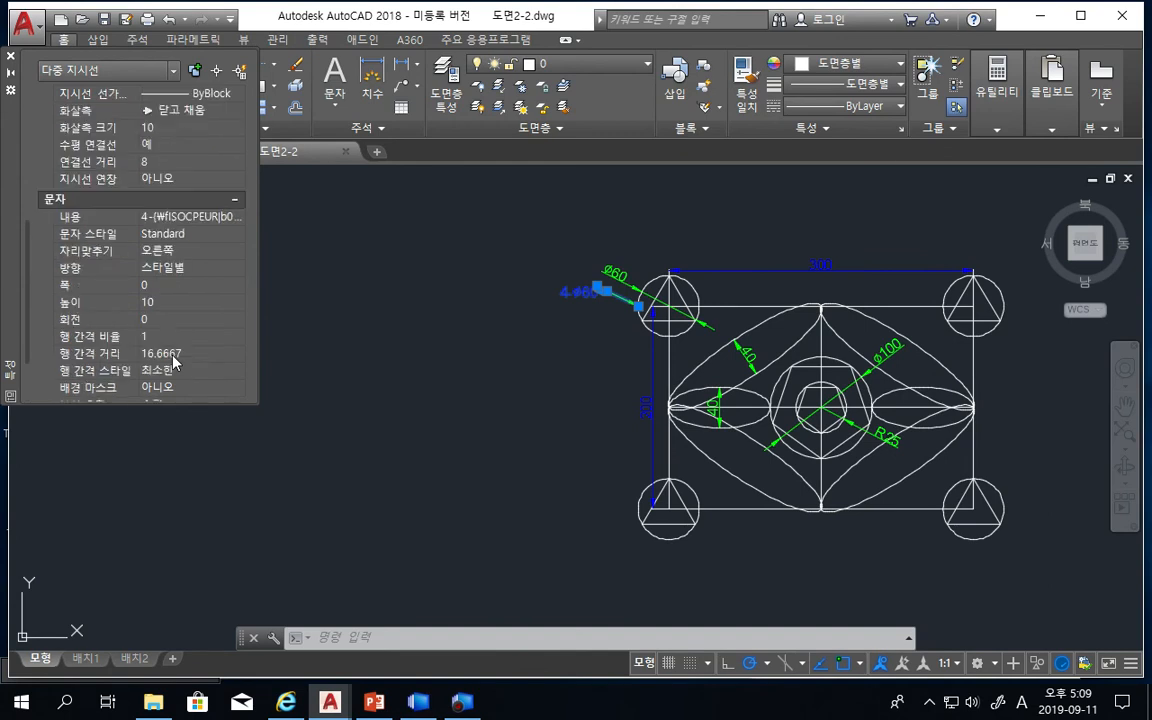
{"action": "scroll", "coordinate": [173, 362], "scroll_direction": "down", "scroll_amount": 8}
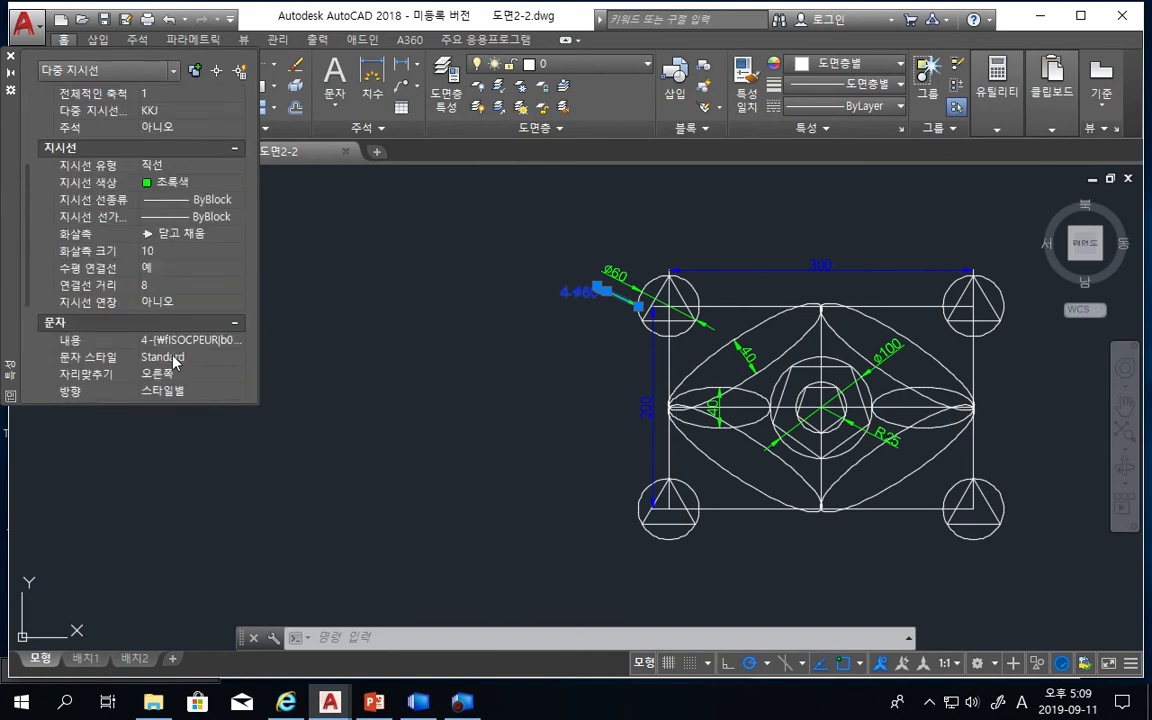
{"action": "scroll", "coordinate": [175, 346], "scroll_direction": "up", "scroll_amount": 4}
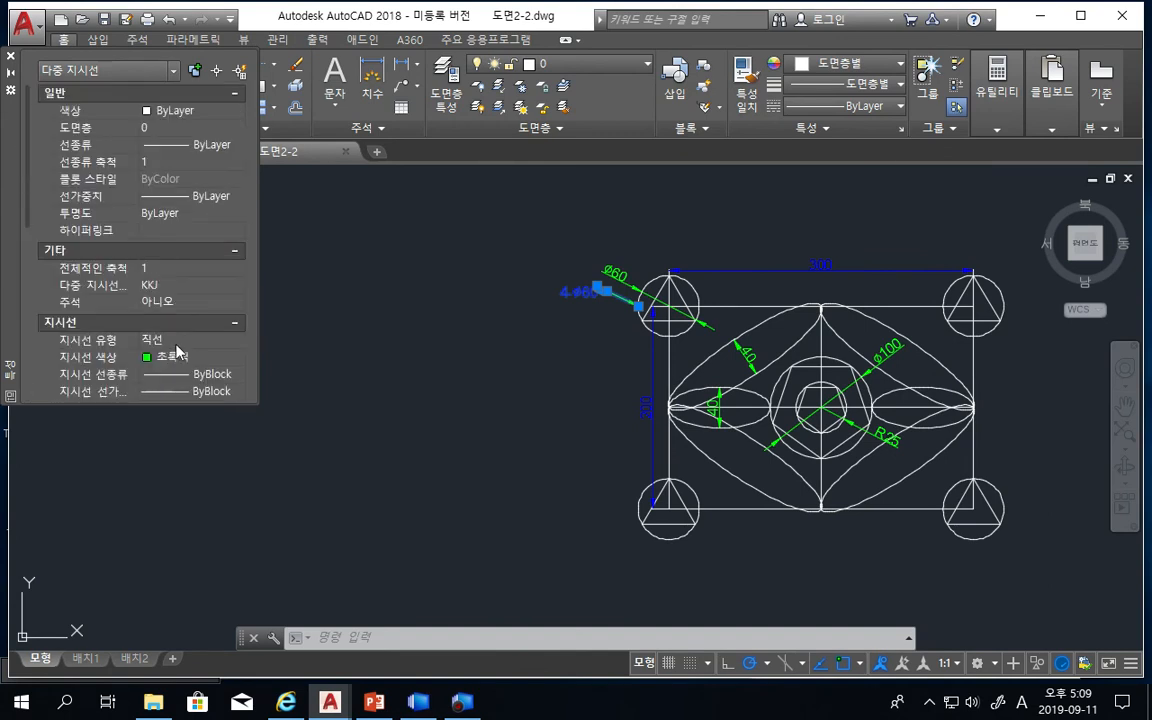
{"action": "key", "text": "Escape"}
{"action": "key", "text": "Escape"}
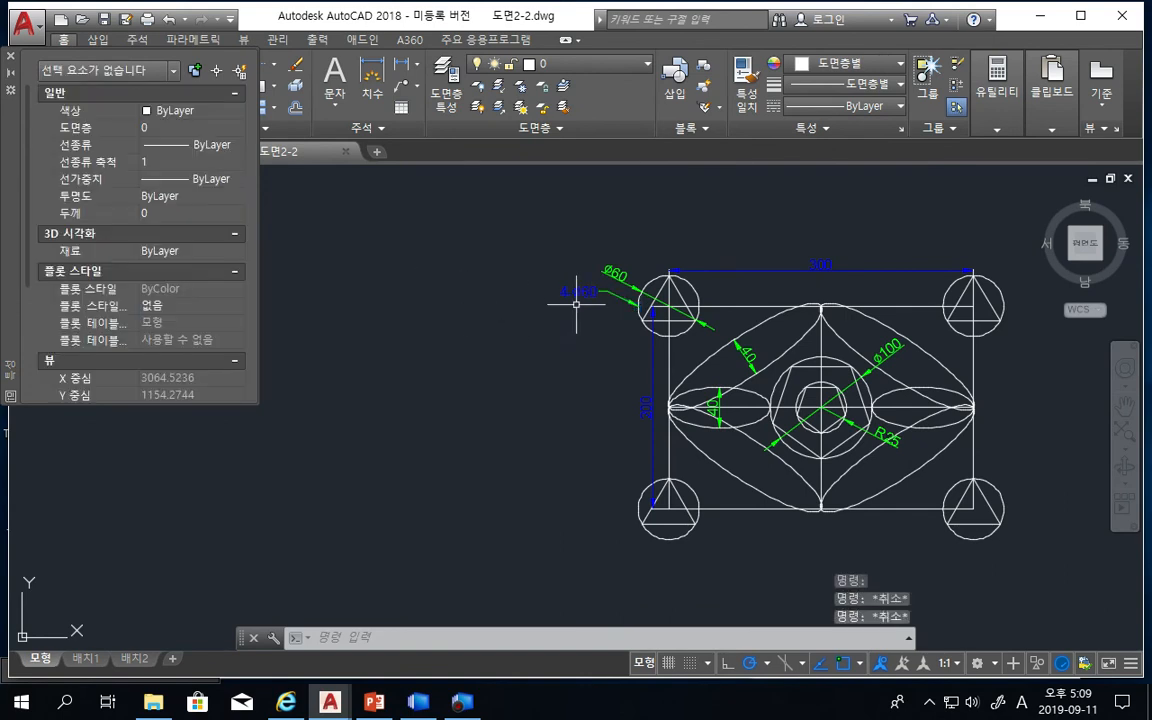
{"action": "left_click", "coordinate": [575, 292]}
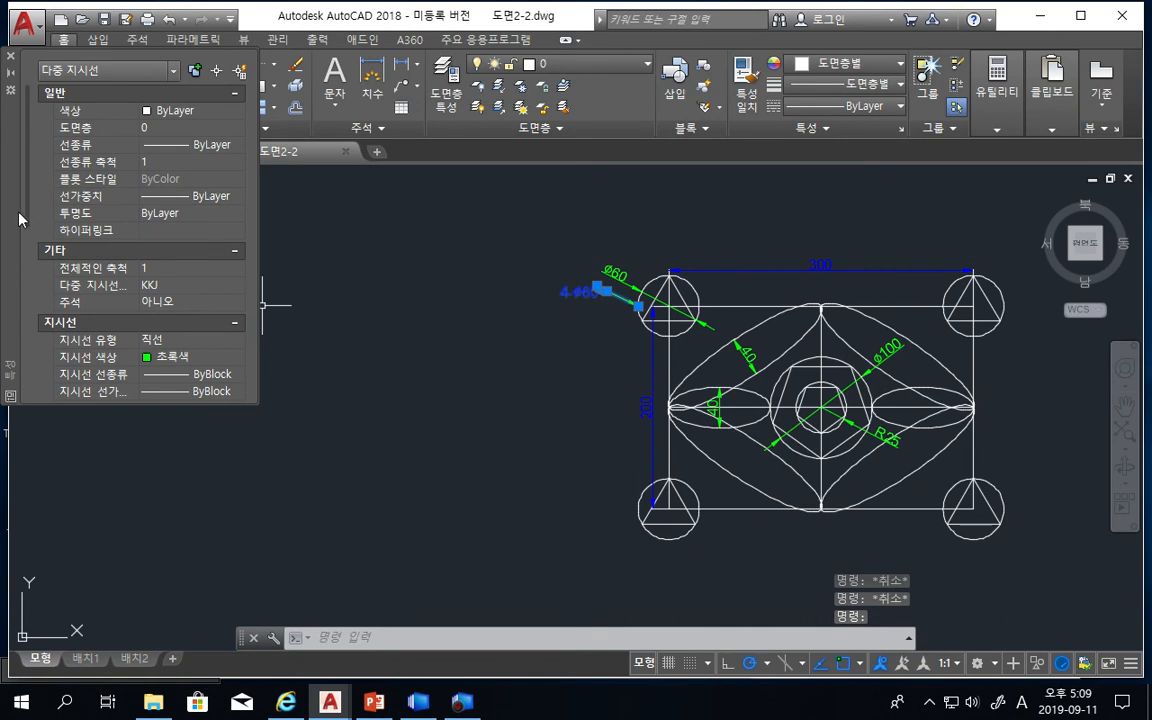
{"action": "left_click_drag", "start_coordinate": [24, 126], "coordinate": [29, 355]}
{"action": "left_click", "coordinate": [405, 420]}
{"action": "key", "text": "Escape"}
{"action": "key", "text": "Escape"}
{"action": "key", "text": "Escape"}
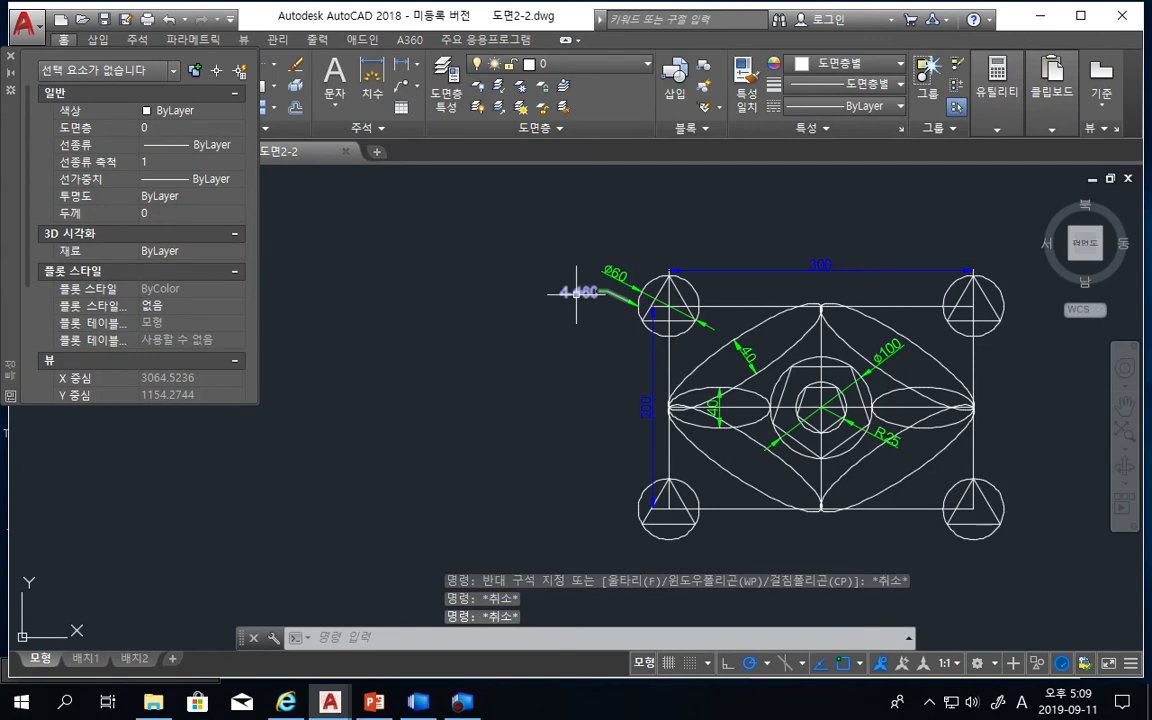
Select the horizontal 300 dimension above the rectangle and set its dimension line color to green (초록색)
{"action": "left_click", "coordinate": [821, 265]}
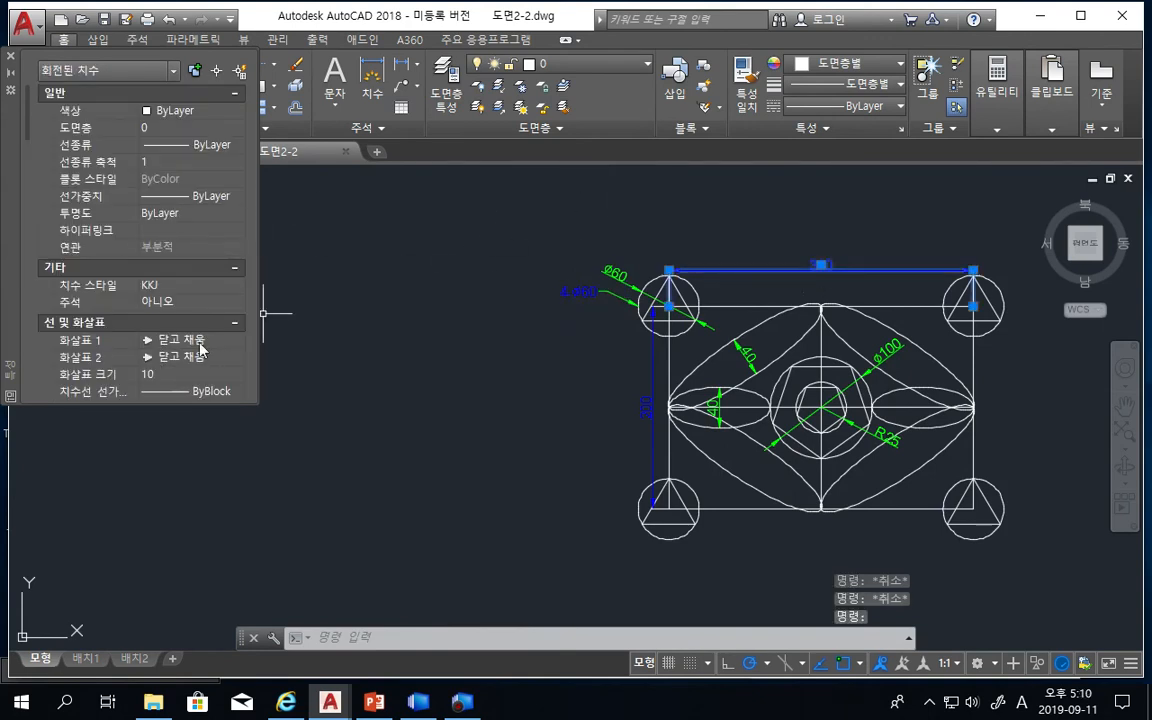
{"action": "scroll", "coordinate": [60, 345], "scroll_direction": "down", "scroll_amount": 4}
{"action": "left_click", "coordinate": [183, 255]}
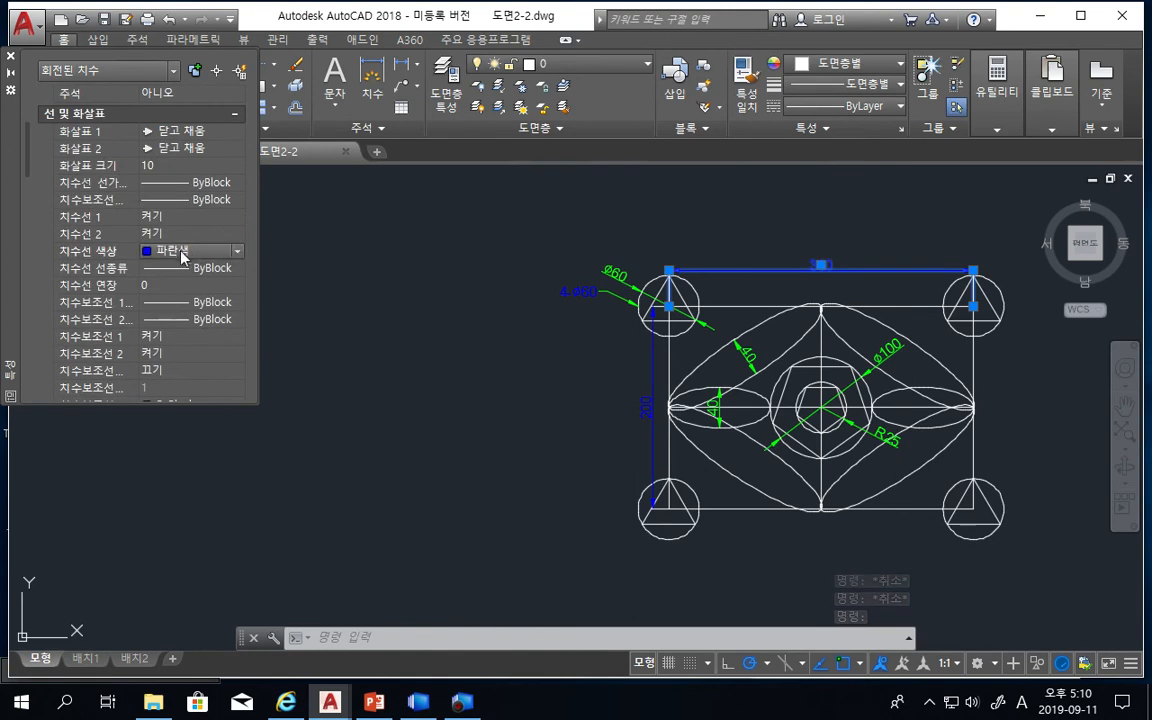
{"action": "left_click", "coordinate": [188, 254]}
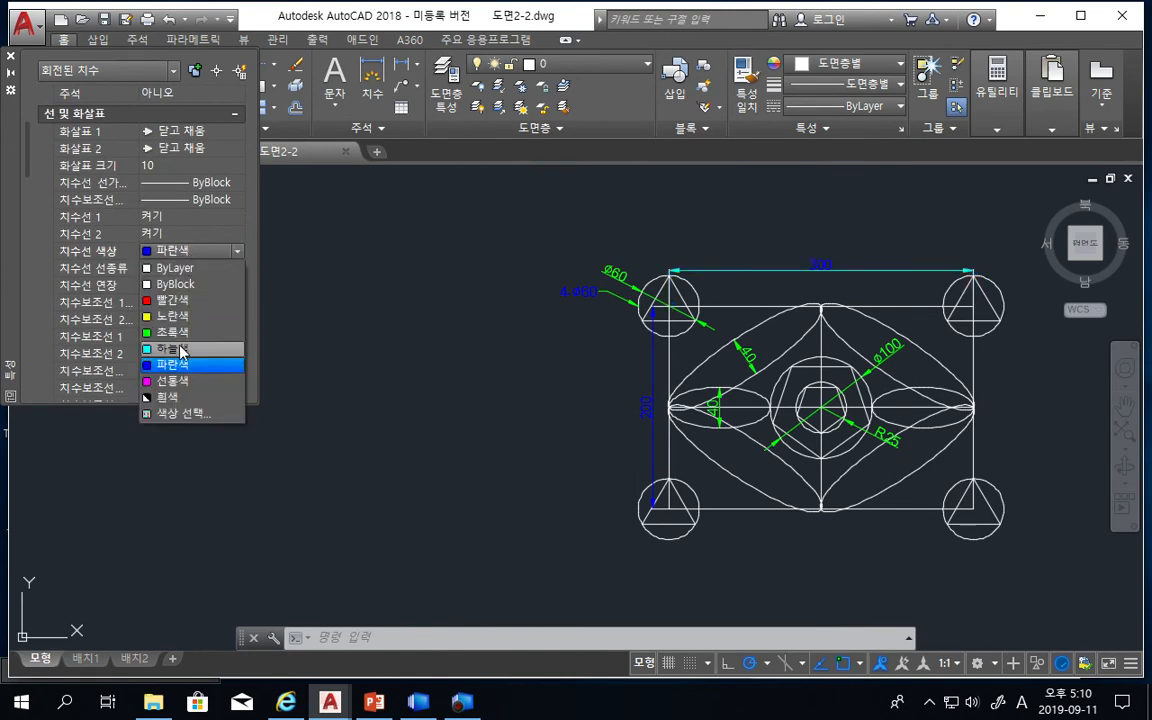
{"action": "left_click", "coordinate": [180, 334]}
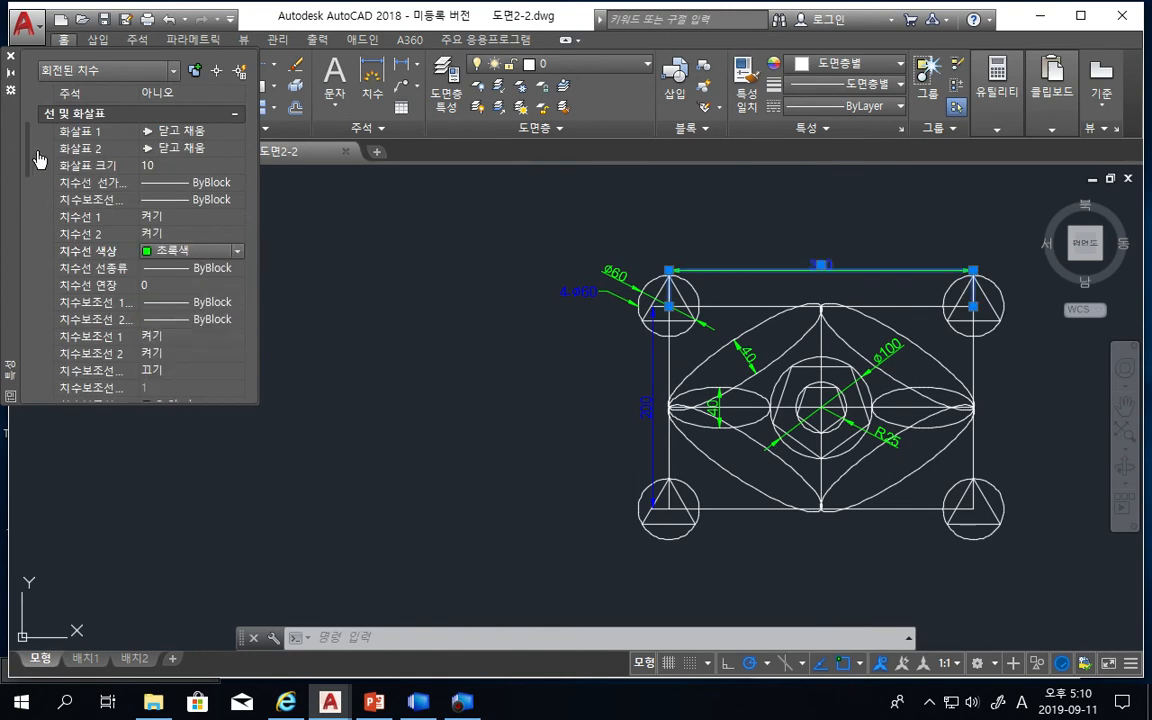
Set the text color of the horizontal 300 dimension to green (초록색) and clear the selection
{"action": "scroll", "coordinate": [40, 160], "scroll_direction": "down", "scroll_amount": 4}
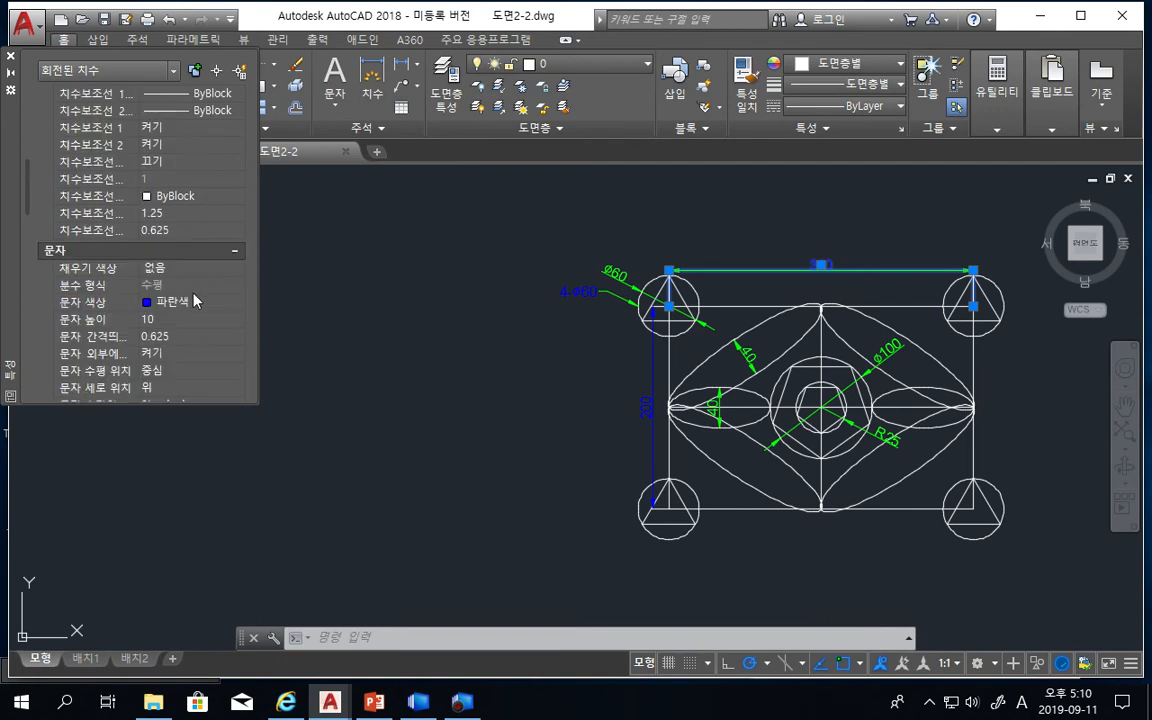
{"action": "left_click", "coordinate": [160, 305]}
{"action": "left_click", "coordinate": [165, 302]}
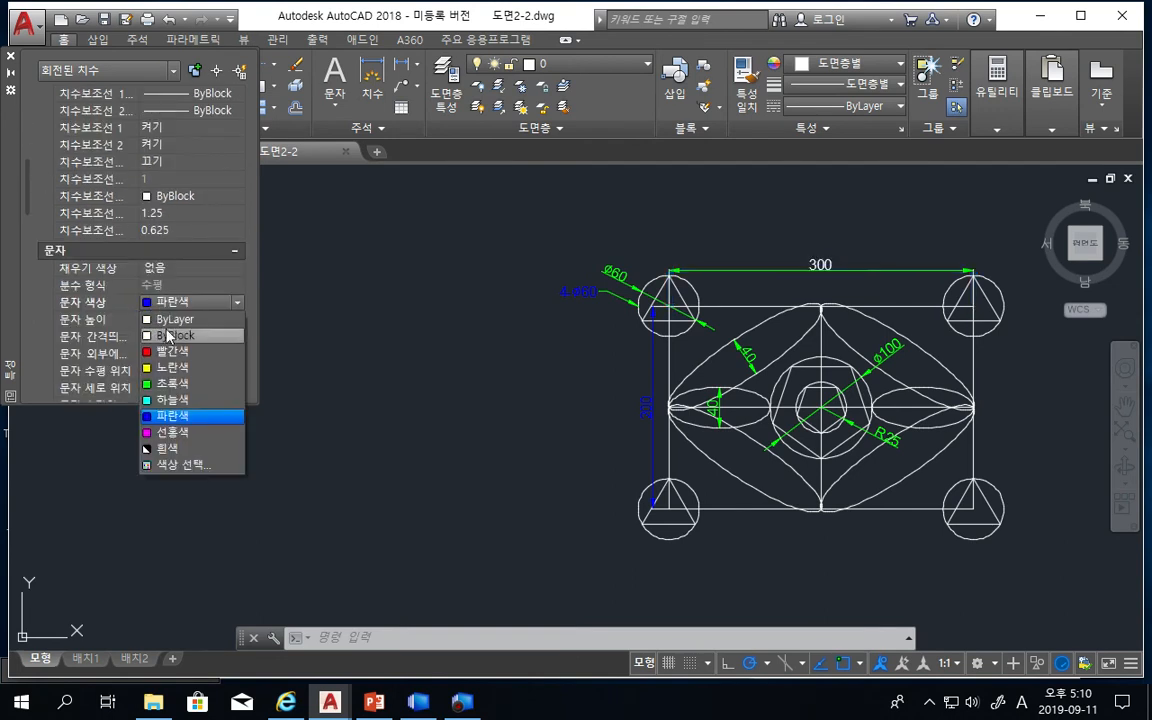
{"action": "left_click", "coordinate": [167, 384]}
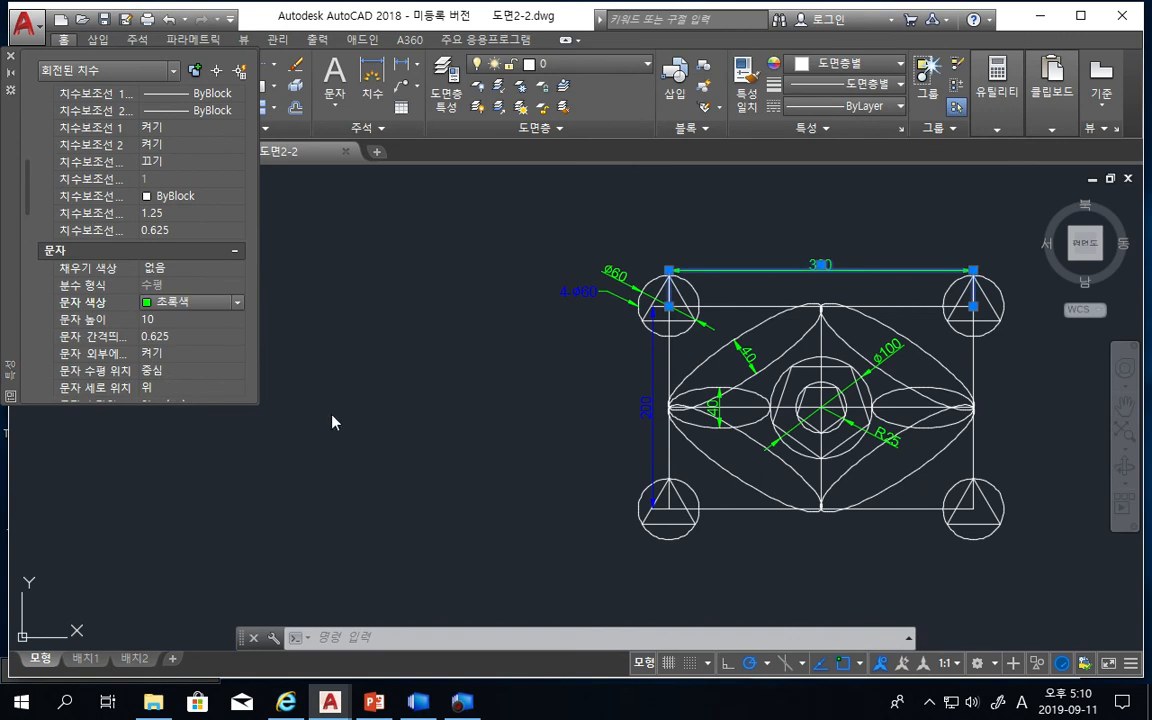
{"action": "left_click", "coordinate": [453, 410]}
{"action": "key", "text": "Escape"}
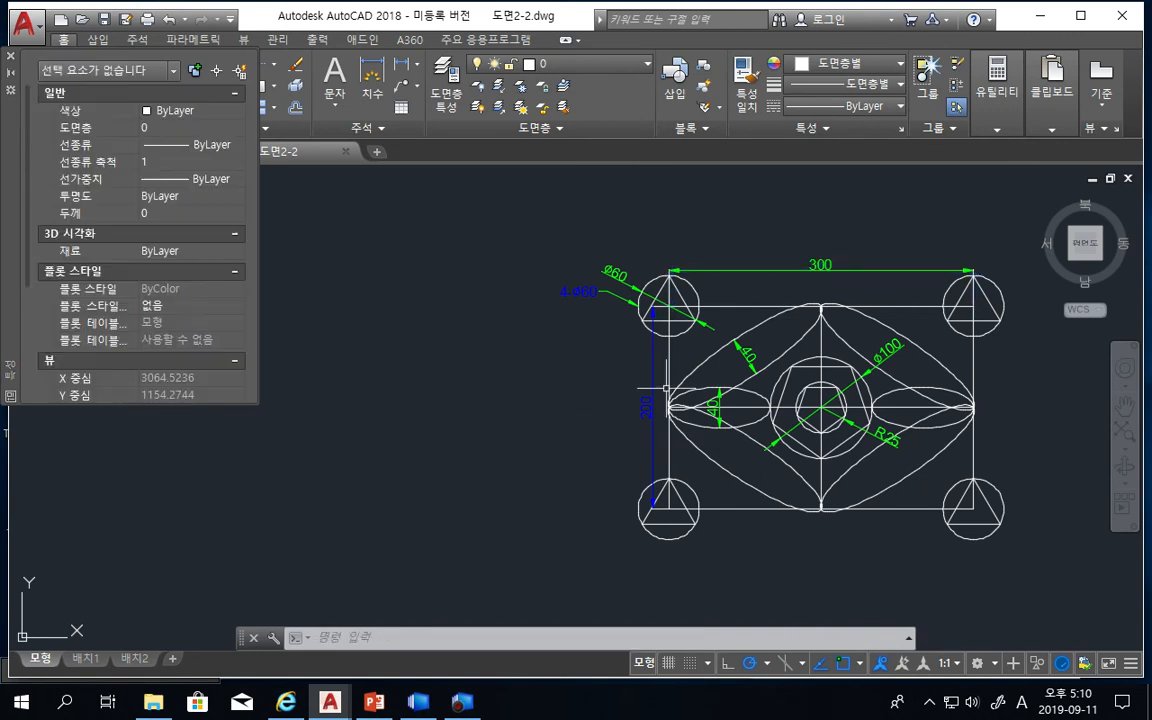
Select the vertical 200 dimension beside the rectangle and set its dimension line color to green (초록색)
{"action": "left_click", "coordinate": [648, 406]}
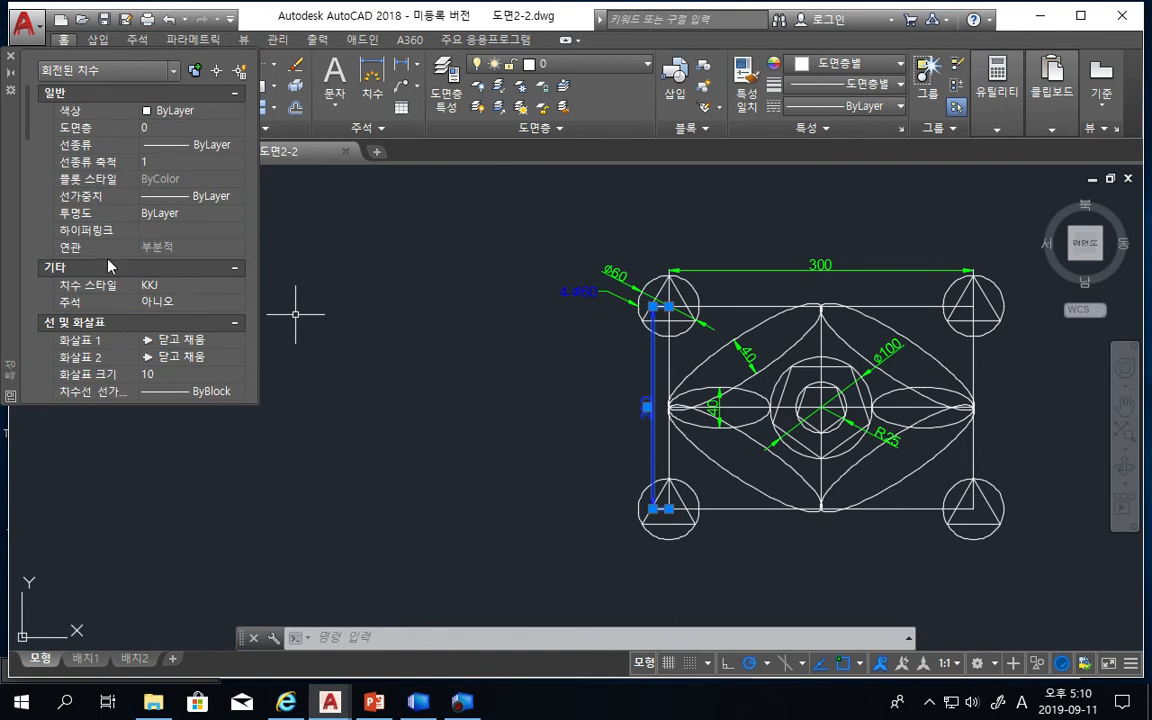
{"action": "scroll", "coordinate": [105, 240], "scroll_direction": "down", "scroll_amount": 4}
{"action": "left_click", "coordinate": [168, 236]}
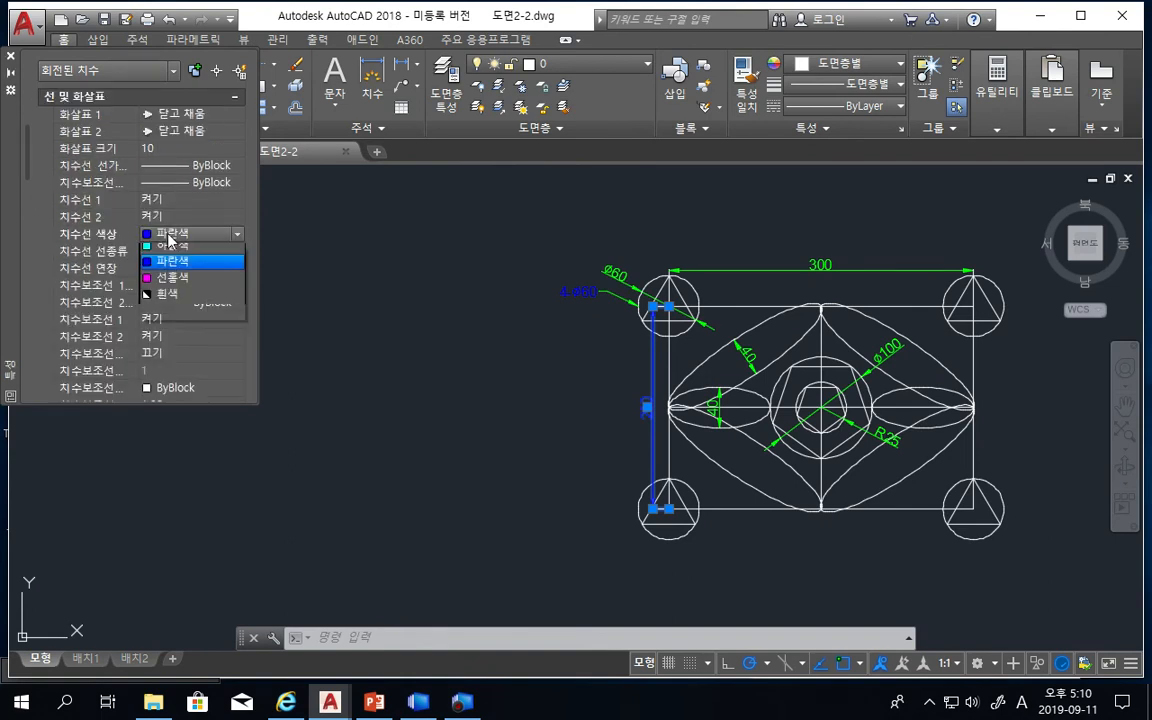
{"action": "left_click", "coordinate": [157, 318]}
Set the text color of the vertical 200 dimension to green (초록색) and clear the selection
{"action": "scroll", "coordinate": [157, 318], "scroll_direction": "down", "scroll_amount": 2}
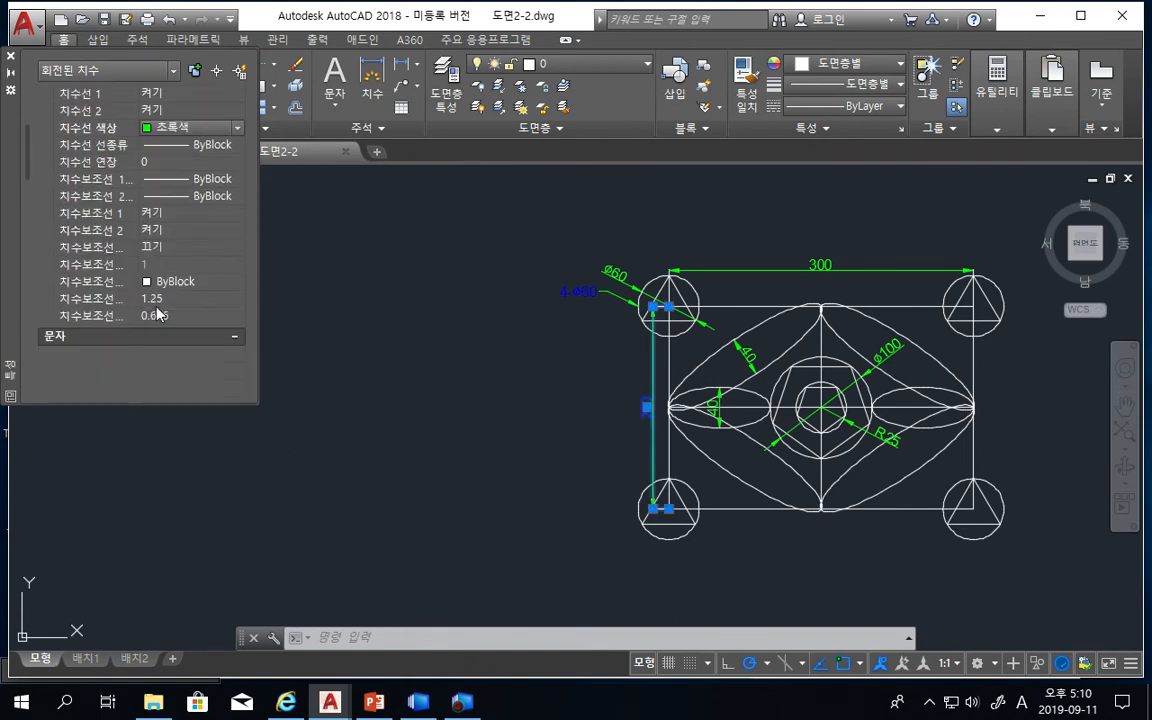
{"action": "left_click", "coordinate": [174, 392]}
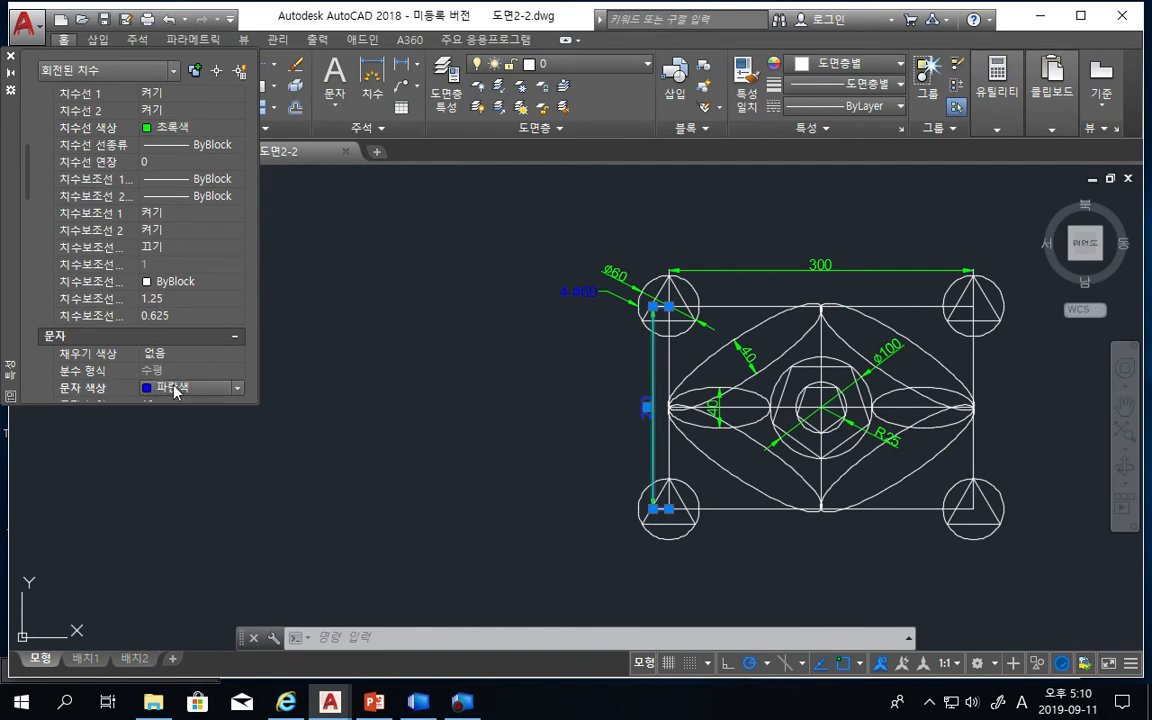
{"action": "left_click", "coordinate": [175, 391]}
{"action": "left_click", "coordinate": [172, 478]}
{"action": "key", "text": "Escape"}
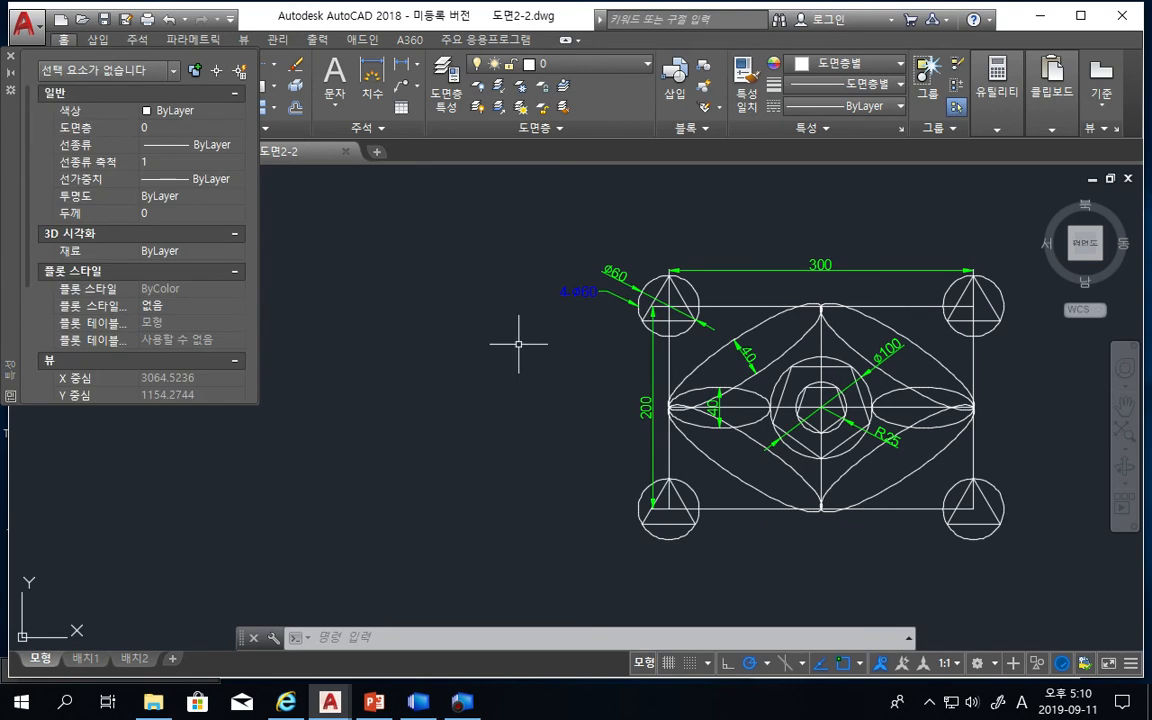
Recheck the leader and text properties of the 4-Ø60 multileader for a way to recolor its text, and deselect it
{"action": "left_click", "coordinate": [571, 290]}
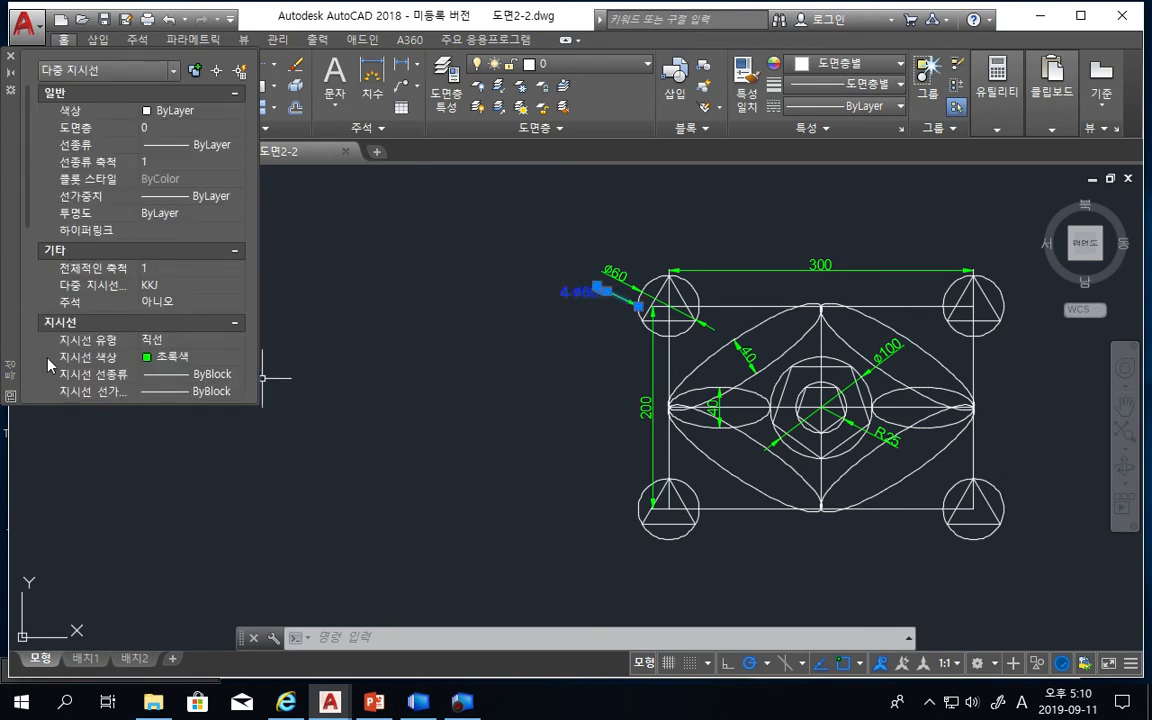
{"action": "scroll", "coordinate": [48, 364], "scroll_direction": "down", "scroll_amount": 6}
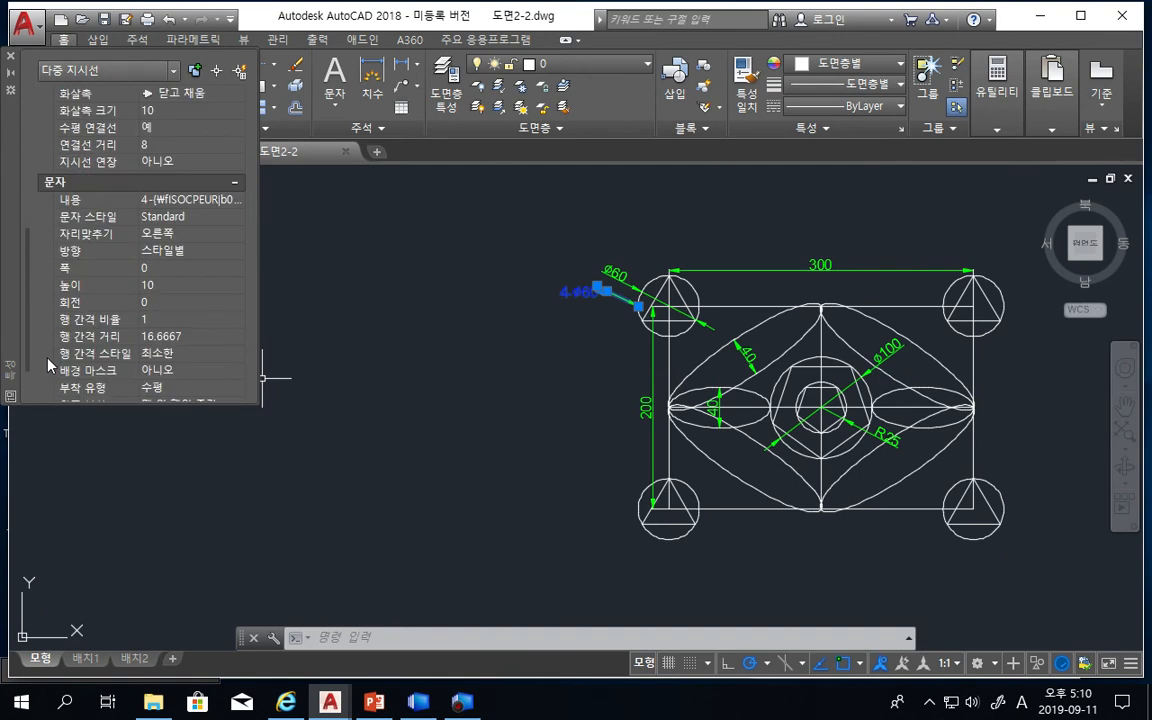
{"action": "scroll", "coordinate": [48, 364], "scroll_direction": "down", "scroll_amount": 2}
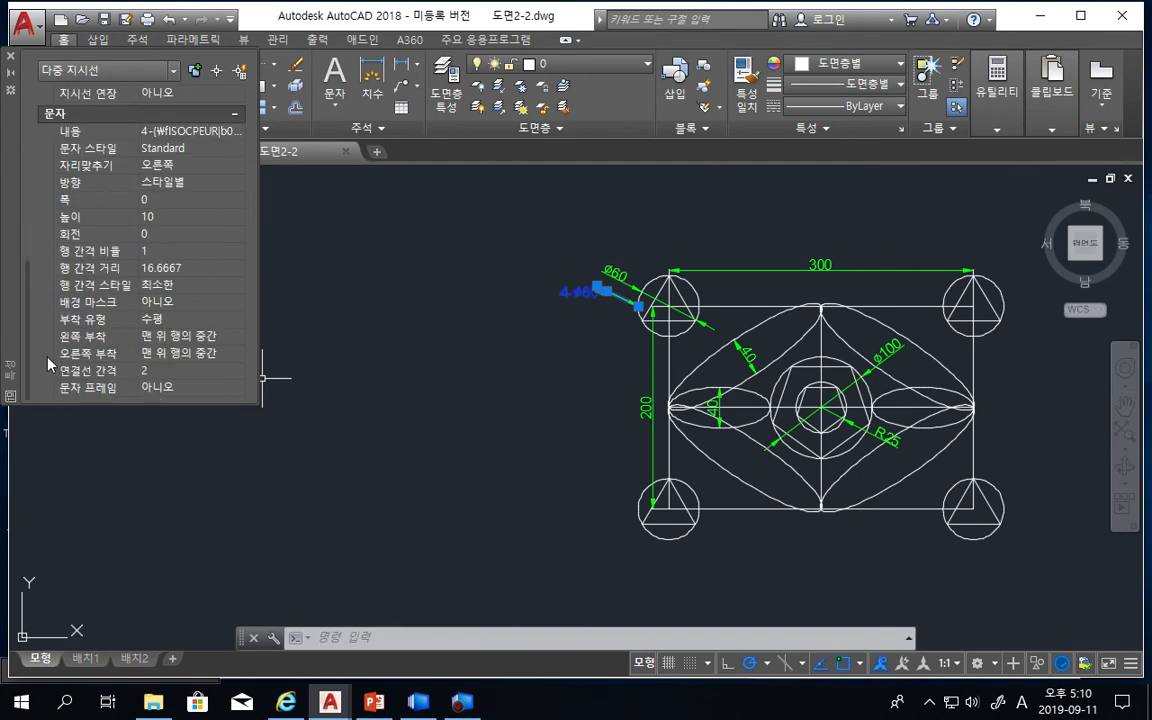
{"action": "scroll", "coordinate": [48, 364], "scroll_direction": "up", "scroll_amount": 6}
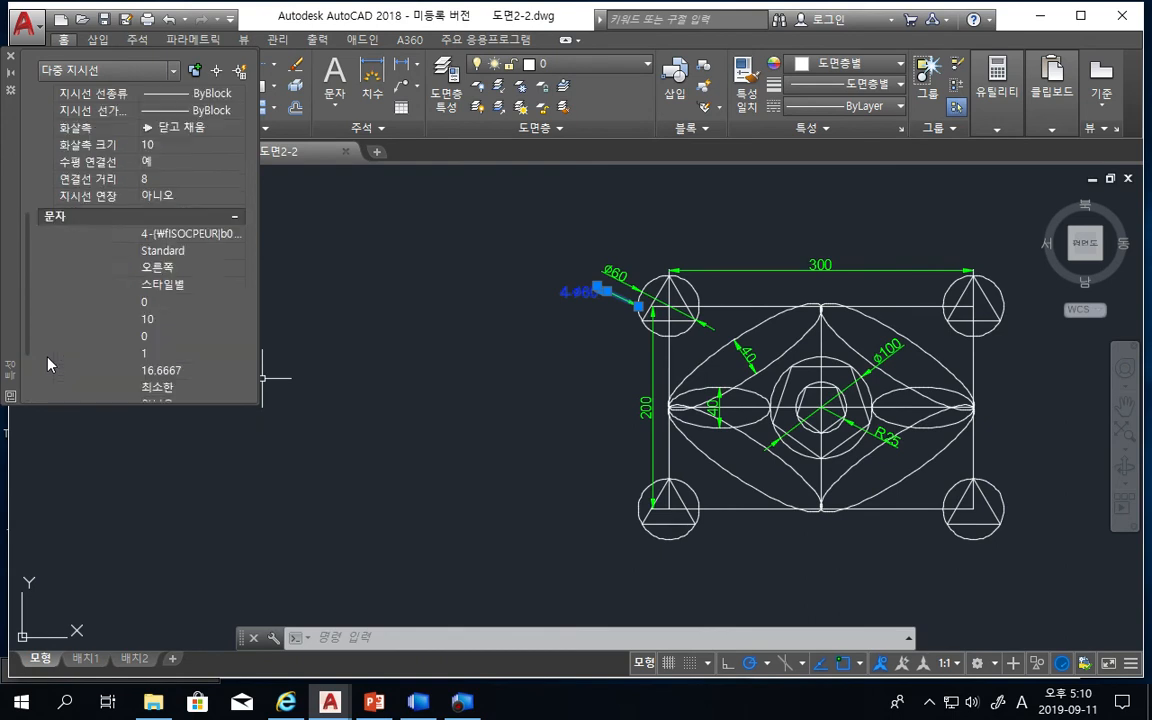
{"action": "scroll", "coordinate": [48, 362], "scroll_direction": "up", "scroll_amount": 2}
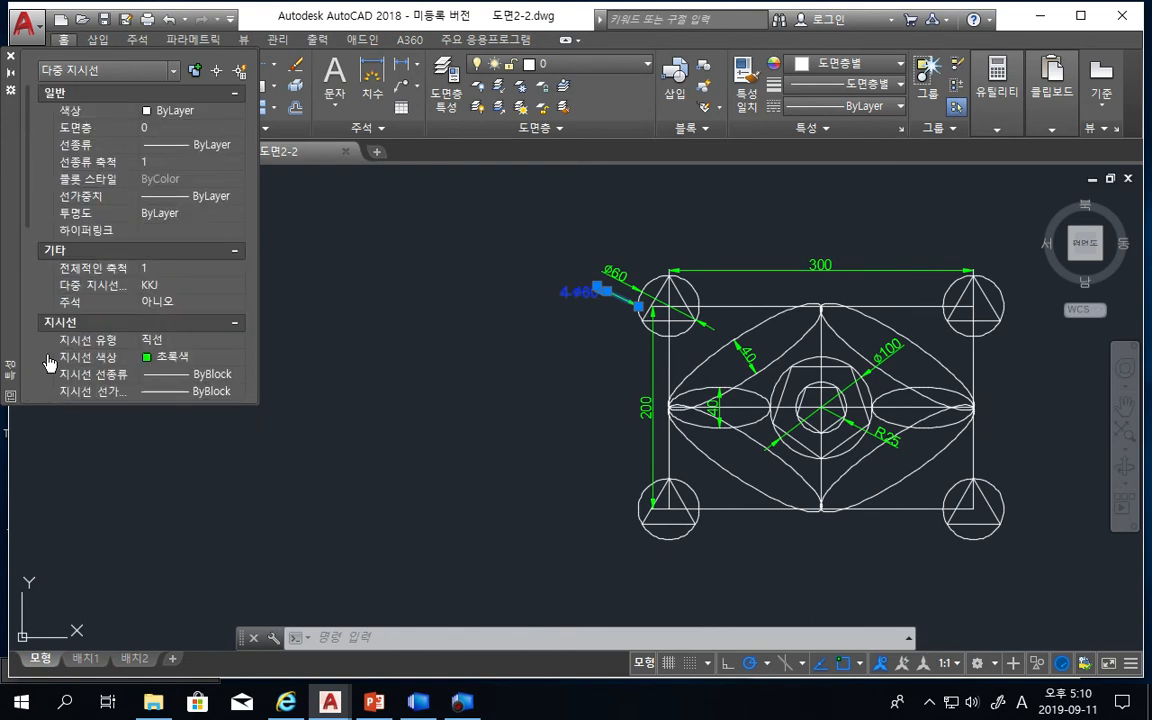
{"action": "scroll", "coordinate": [48, 363], "scroll_direction": "down", "scroll_amount": 2}
{"action": "scroll", "coordinate": [48, 363], "scroll_direction": "up", "scroll_amount": 2}
{"action": "scroll", "coordinate": [48, 360], "scroll_direction": "down", "scroll_amount": 5}
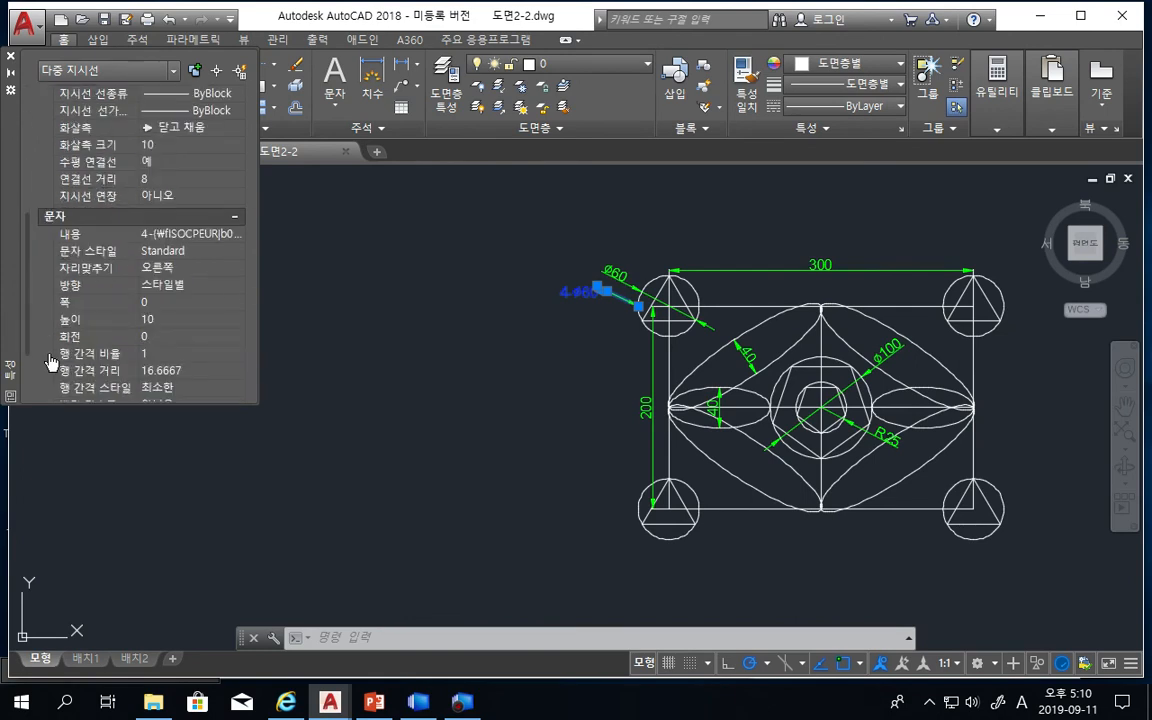
{"action": "left_click", "coordinate": [517, 360]}
{"action": "key", "text": "Escape"}
{"action": "key", "text": "Escape"}
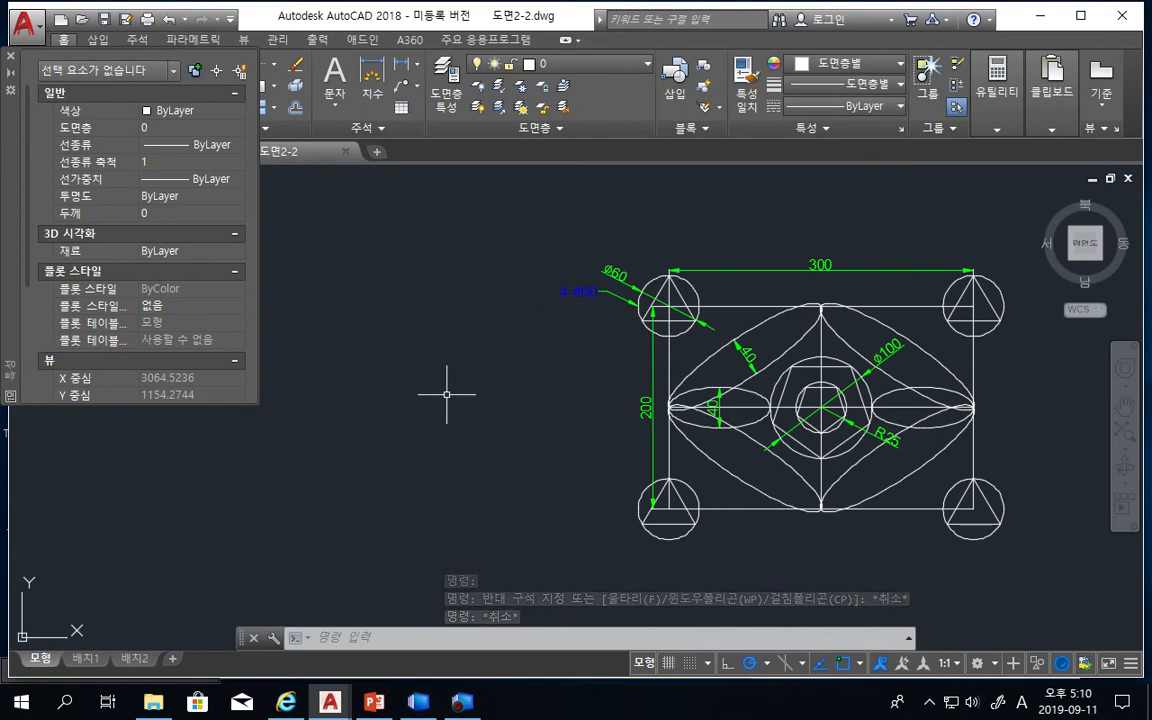
Delete the 4-Ø60 multileader at the upper-left circle
{"action": "left_click", "coordinate": [593, 292]}
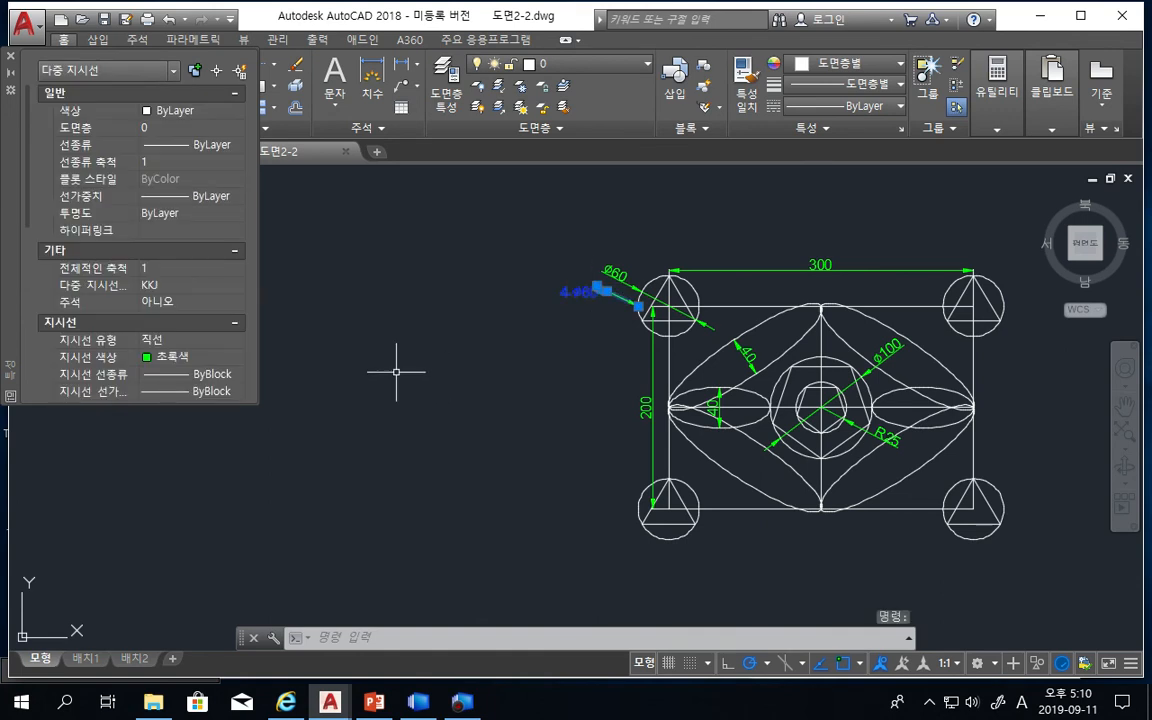
{"action": "key", "text": "Delete"}
{"action": "middle_click_drag", "start_coordinate": [465, 426], "coordinate": [496, 423]}
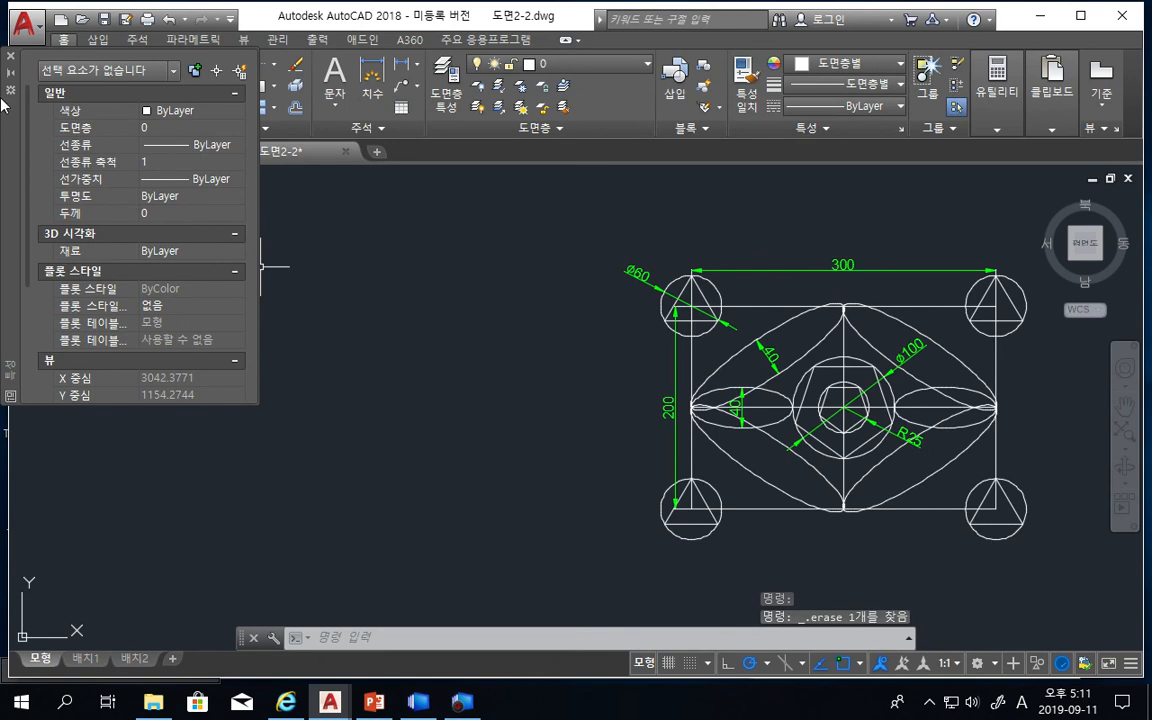
Close the Properties palette to free the empty drawing area beside the reference
{"action": "left_click", "coordinate": [11, 56]}
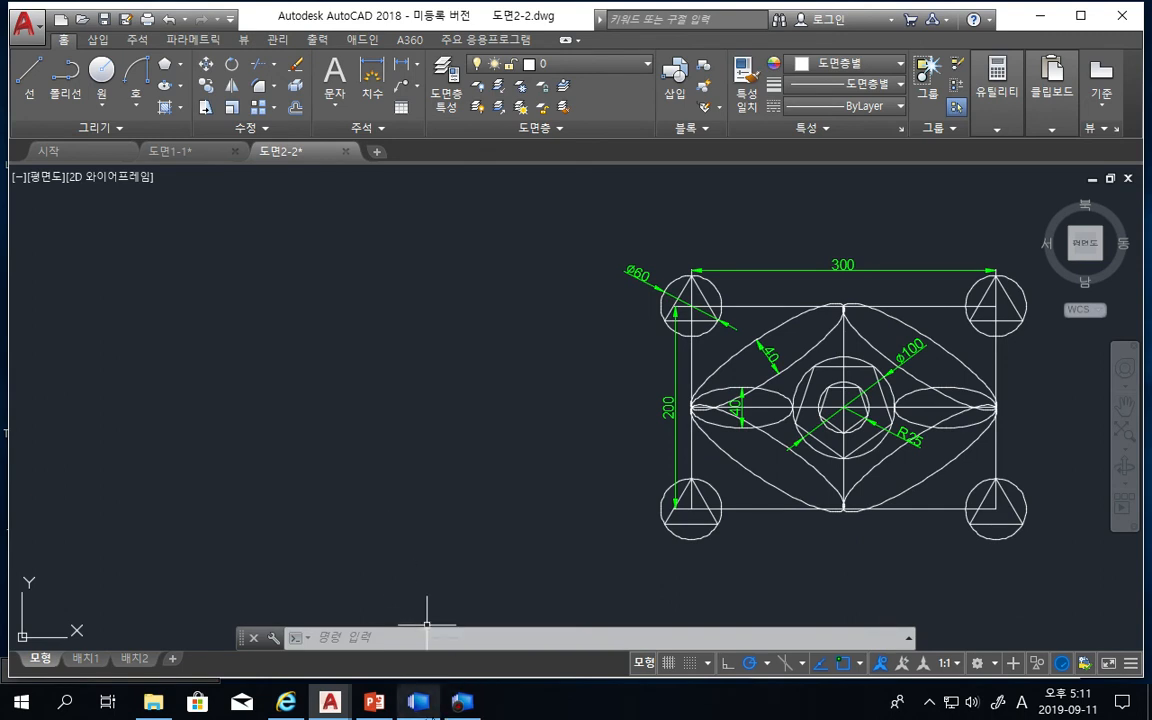
{"action": "left_click", "coordinate": [464, 702]}
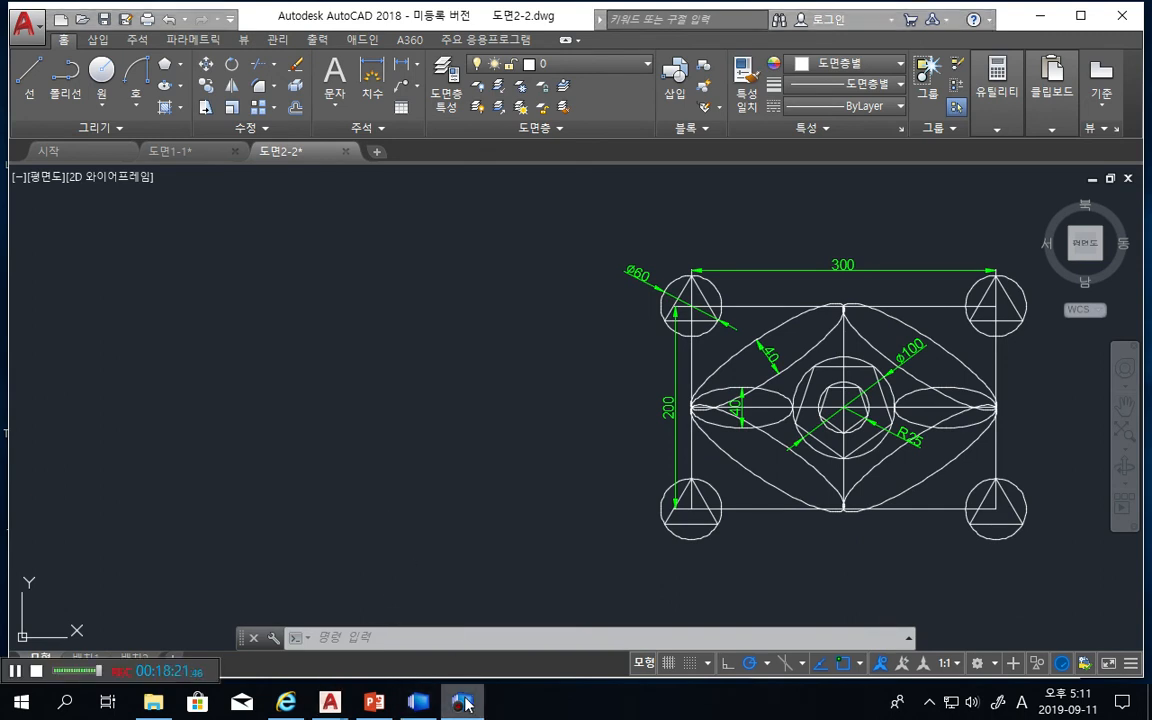
{"action": "left_click", "coordinate": [257, 470]}
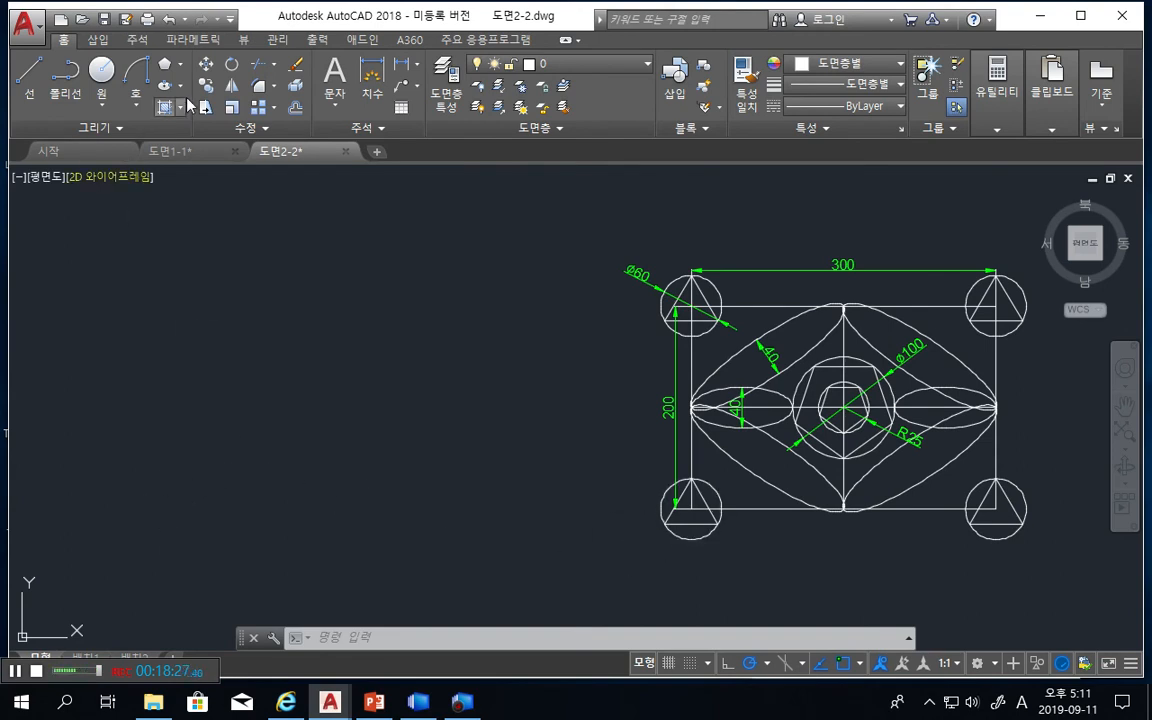
{"action": "left_click", "coordinate": [180, 66]}
{"action": "left_click", "coordinate": [180, 66]}
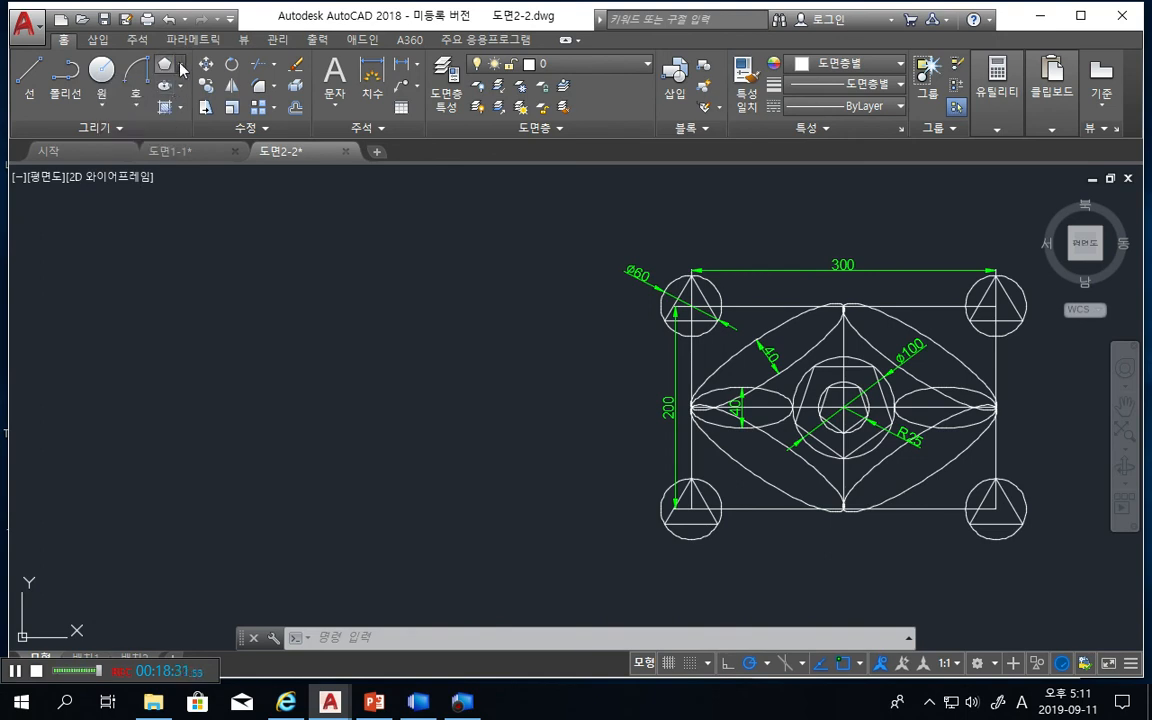
{"action": "left_click", "coordinate": [180, 66]}
{"action": "left_click", "coordinate": [148, 90]}
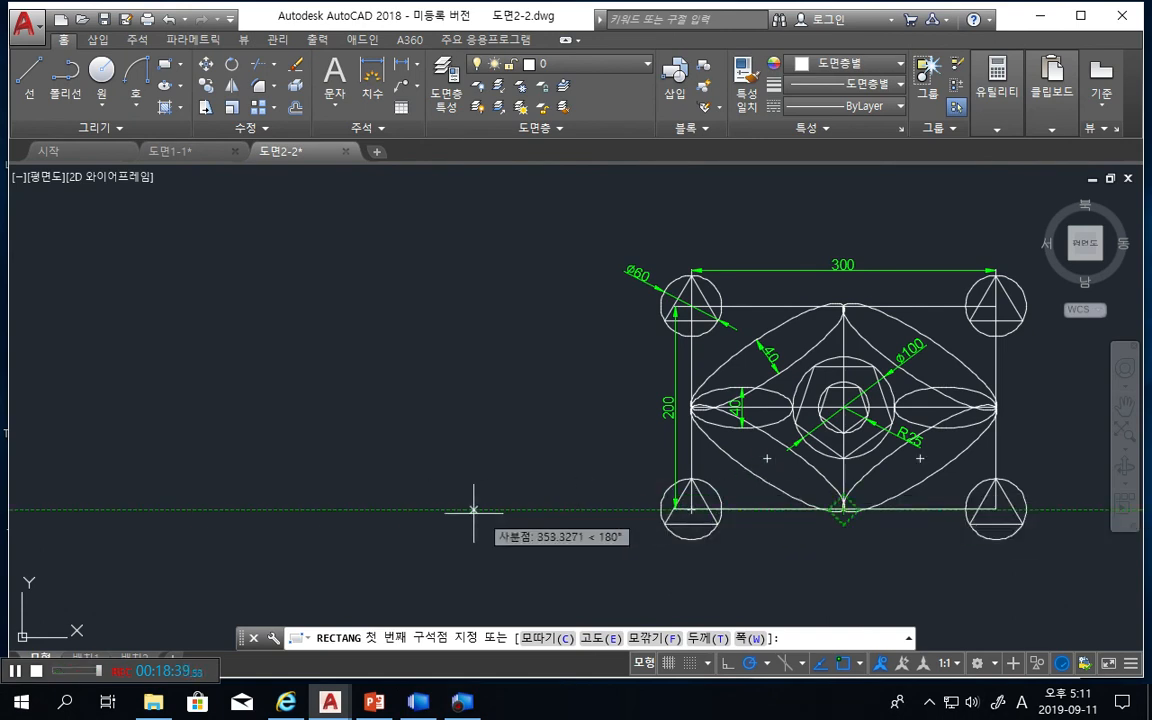
{"action": "left_click", "coordinate": [137, 508]}
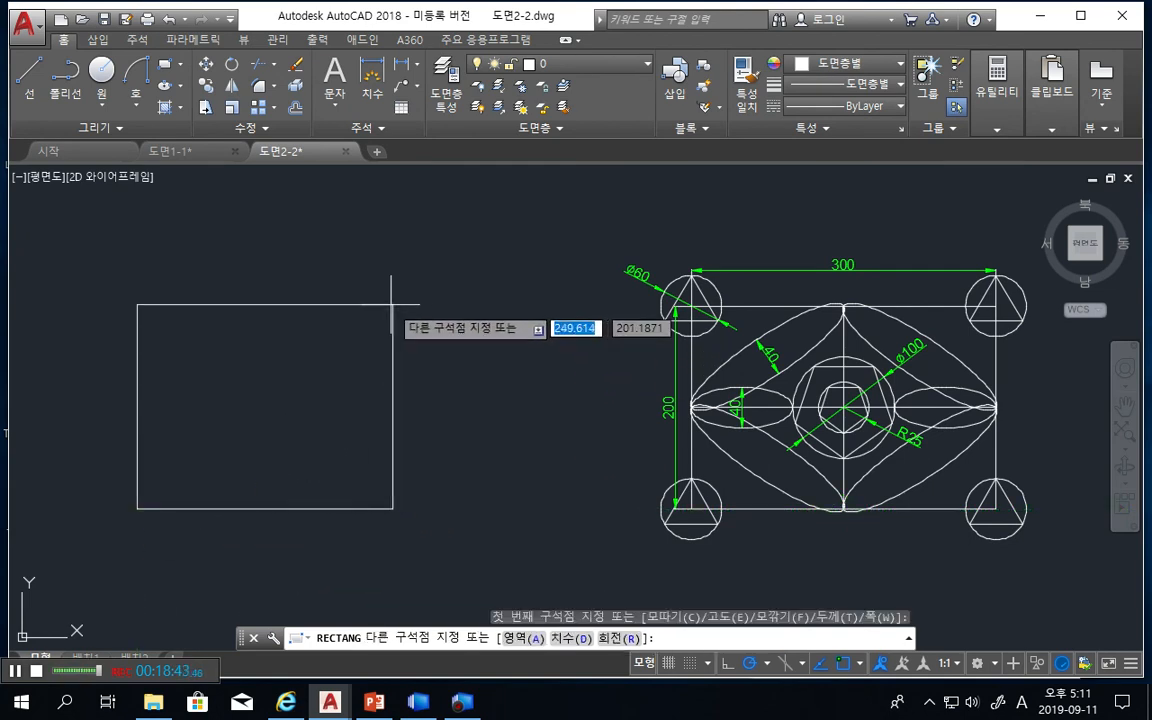
{"action": "type", "text": "200"}
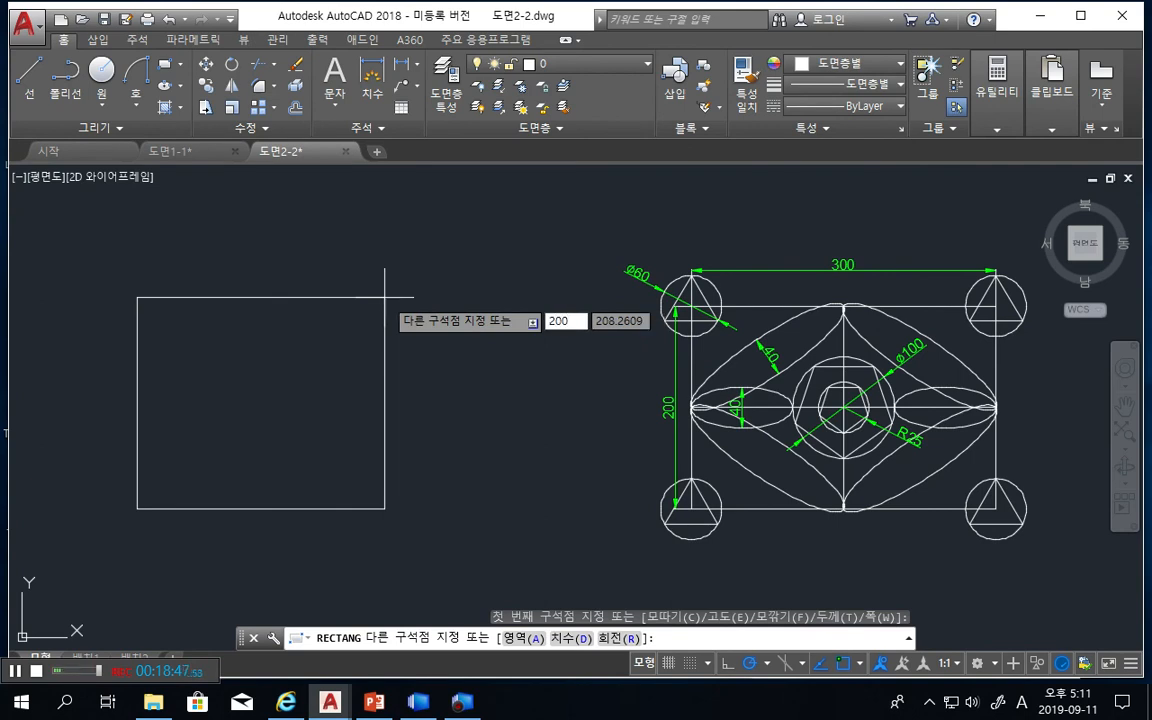
{"action": "key", "text": "Tab"}
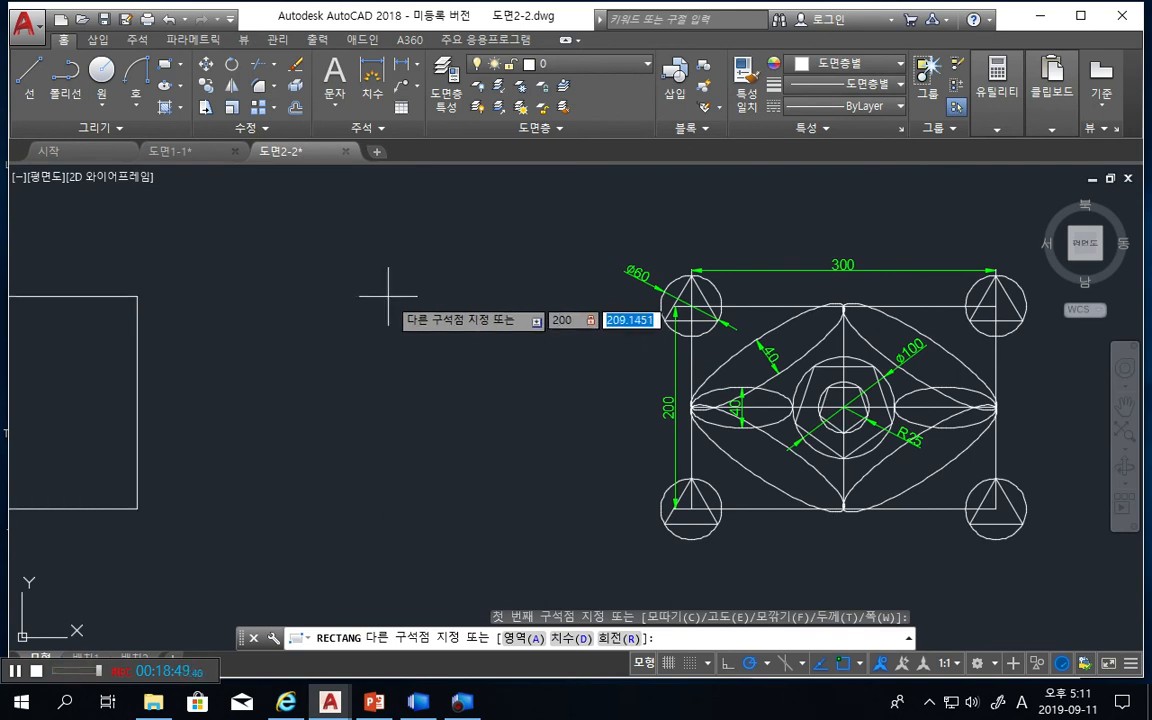
{"action": "type", "text": "30"}
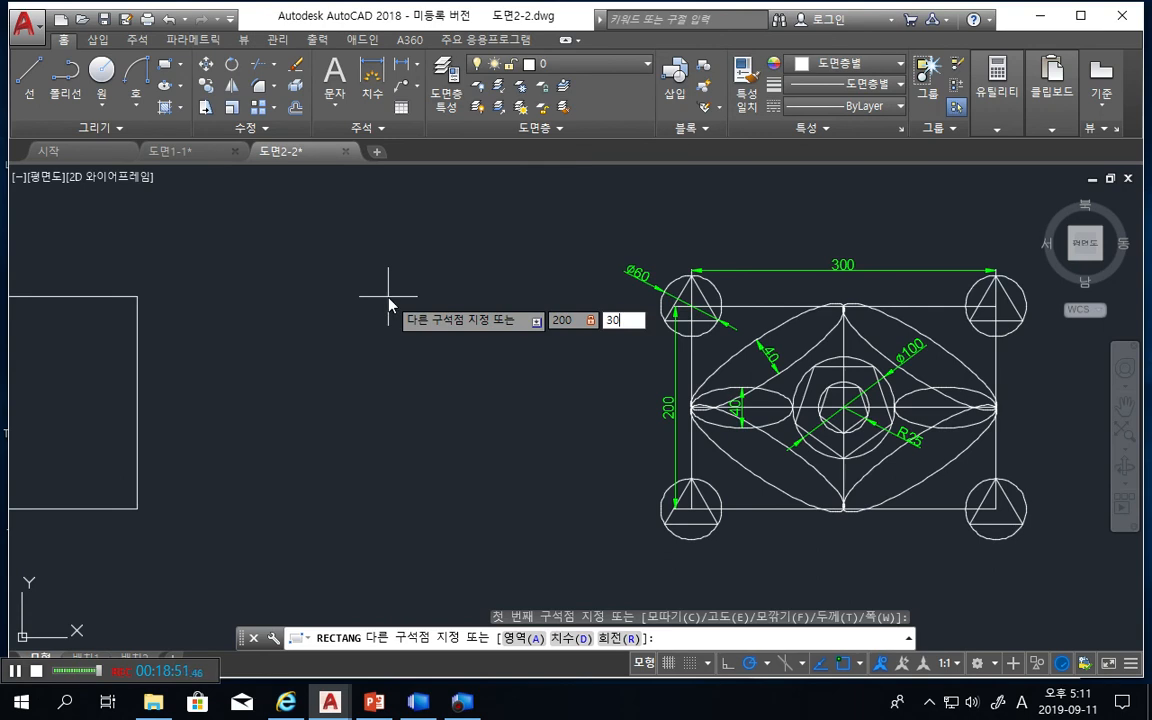
{"action": "key", "text": "Escape"}
{"action": "key", "text": "Escape"}
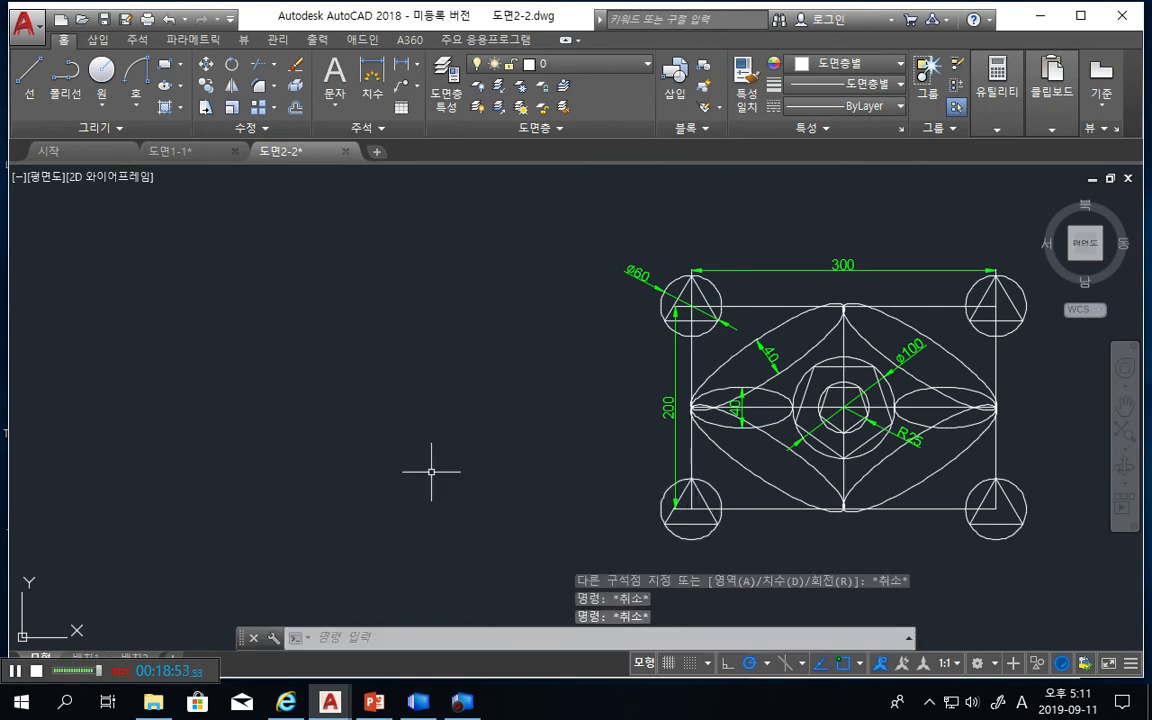
Draw a rectangle 300 wide and 200 high beside the reference, level with the reference rectangle's lower edge
{"action": "left_click", "coordinate": [166, 66]}
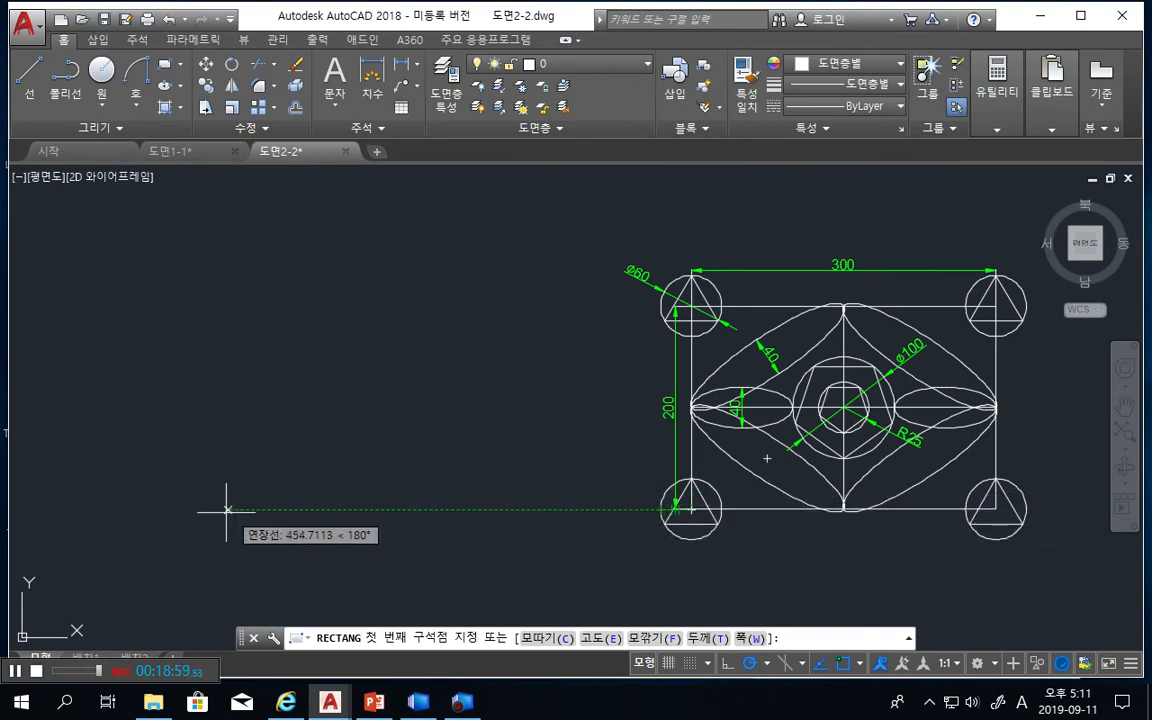
{"action": "left_click", "coordinate": [180, 508]}
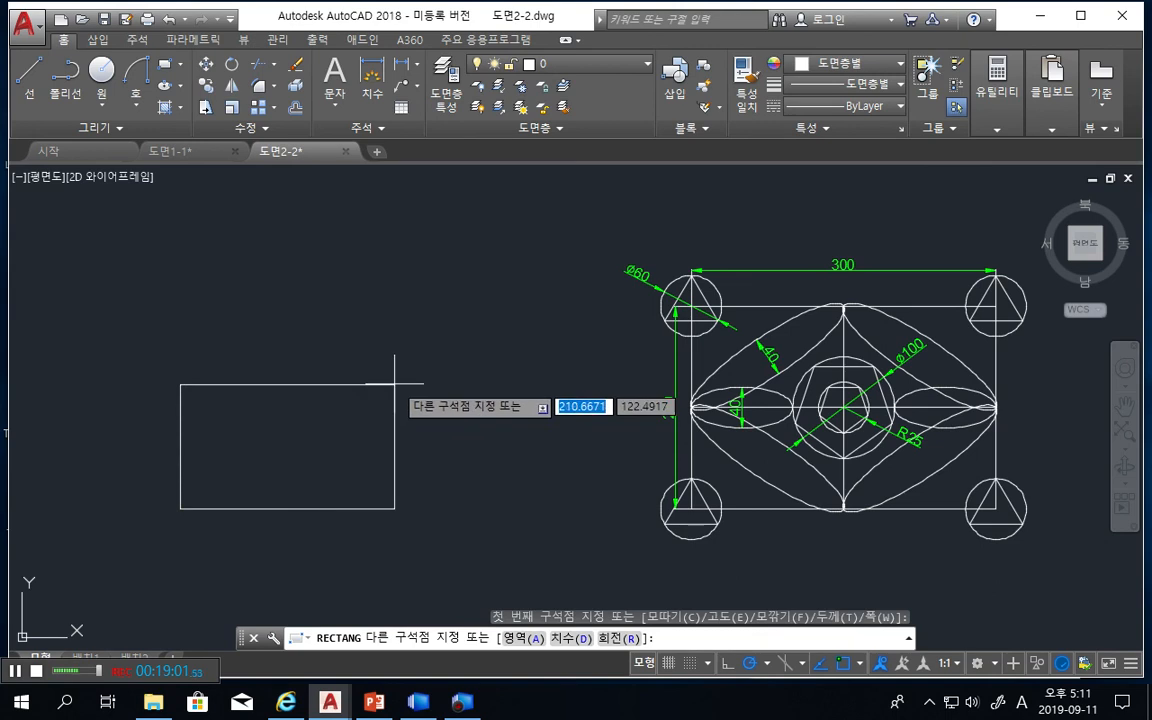
{"action": "type", "text": "30"}
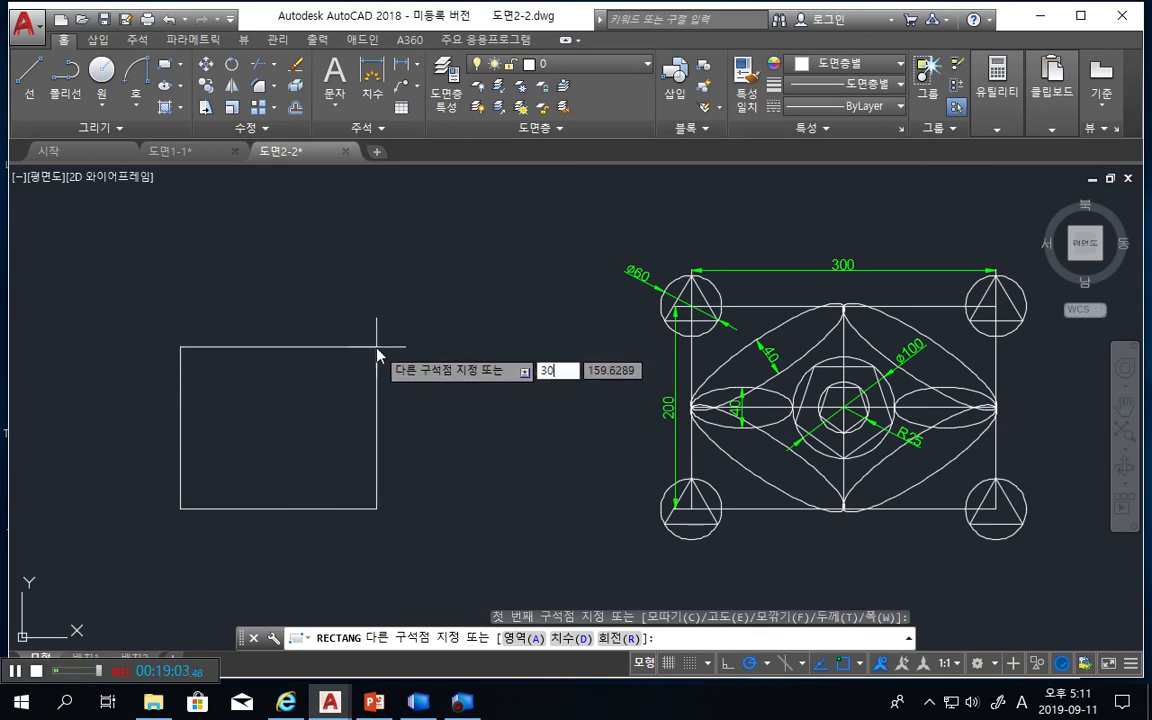
{"action": "type", "text": "0"}
{"action": "key", "text": "Tab"}
{"action": "type", "text": "2"}
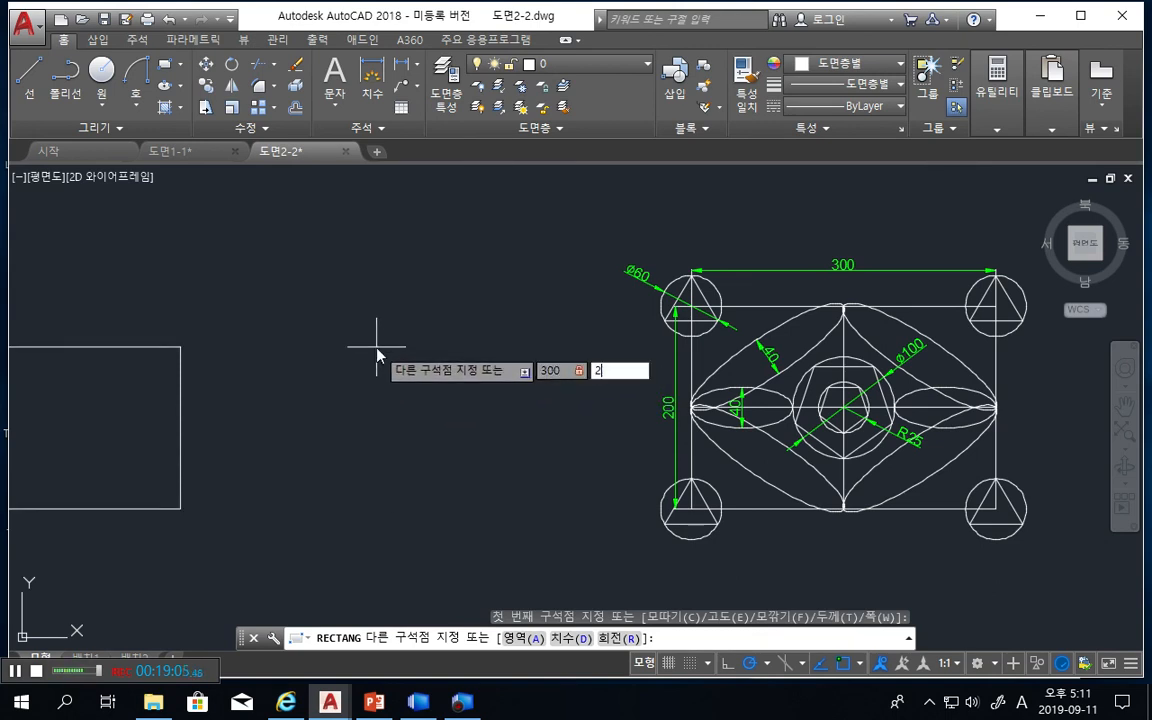
{"action": "type", "text": "00"}
{"action": "key", "text": "Return"}
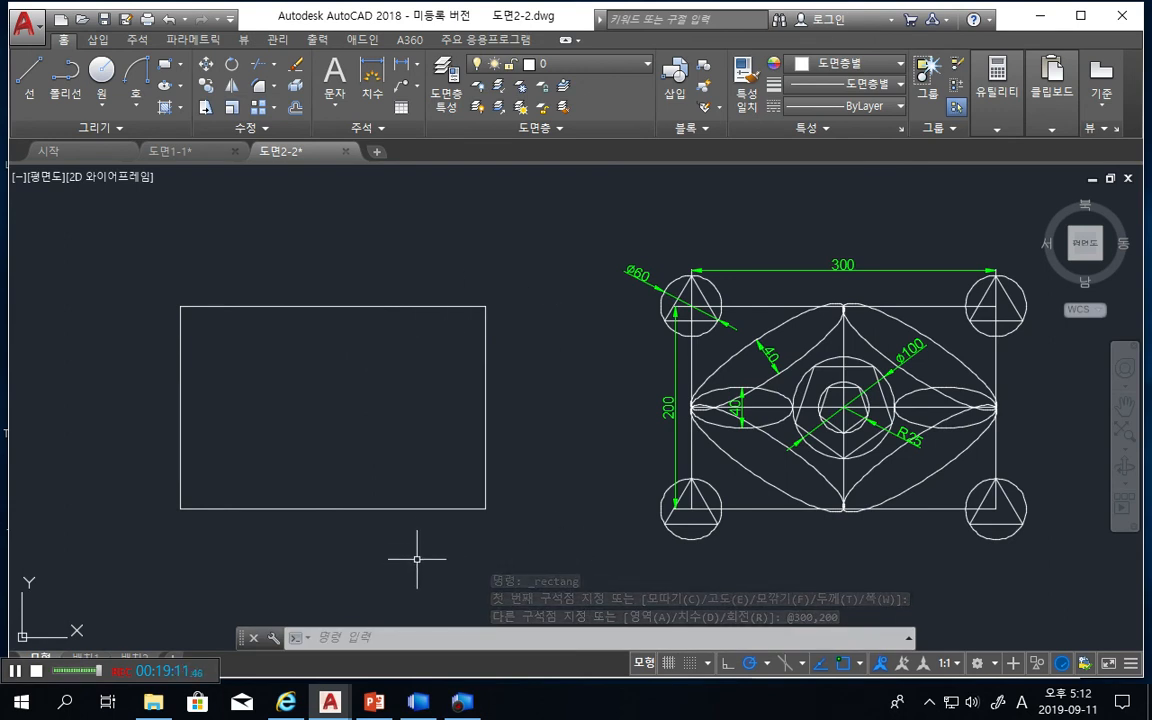
Draw a horizontal line joining the midpoints of the new rectangle's two vertical sides
{"action": "type", "text": "l"}
{"action": "key", "text": "Return"}
{"action": "left_click", "coordinate": [180, 407]}
{"action": "left_click", "coordinate": [485, 407]}
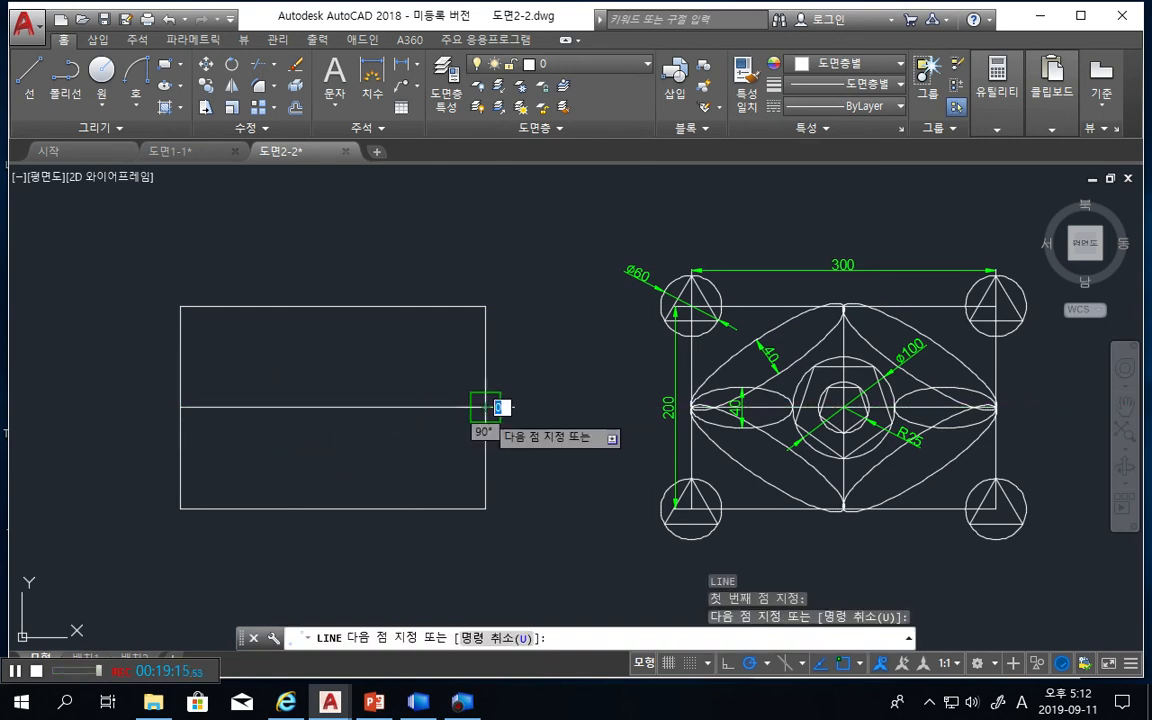
{"action": "key", "text": "Escape"}
Draw a vertical line joining the midpoints of the new rectangle's upper and lower edges
{"action": "type", "text": "l"}
{"action": "key", "text": "Return"}
{"action": "left_click", "coordinate": [332, 320]}
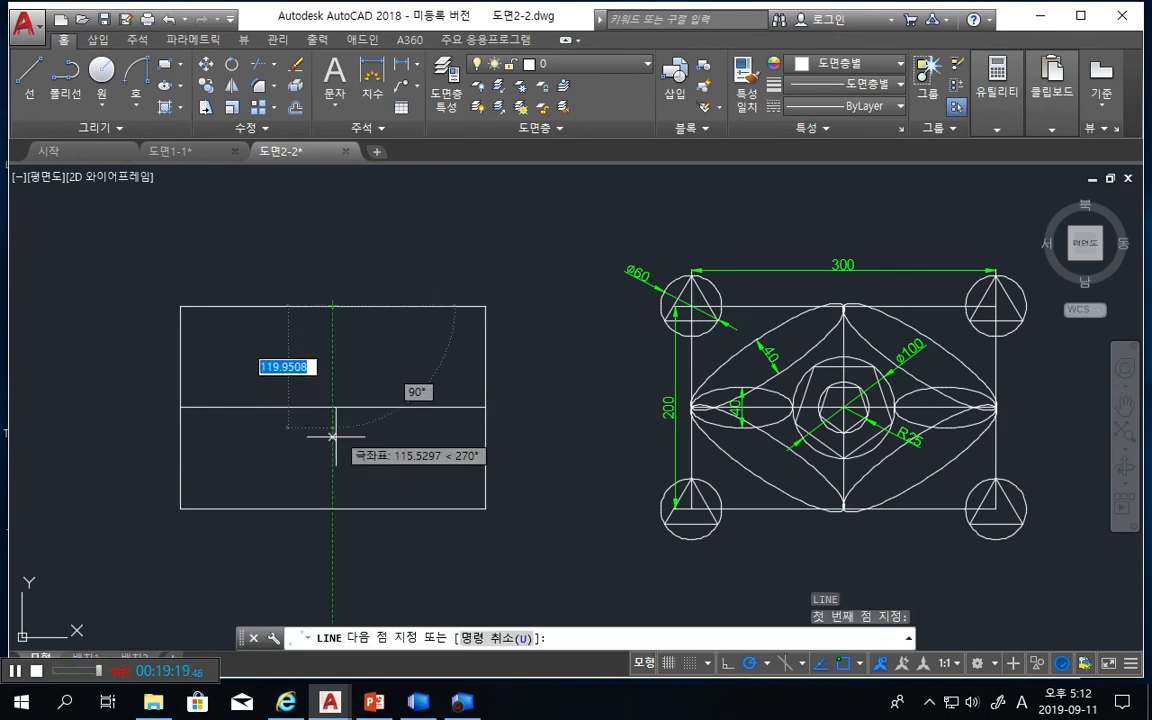
{"action": "left_click", "coordinate": [333, 508]}
{"action": "key", "text": "Escape"}
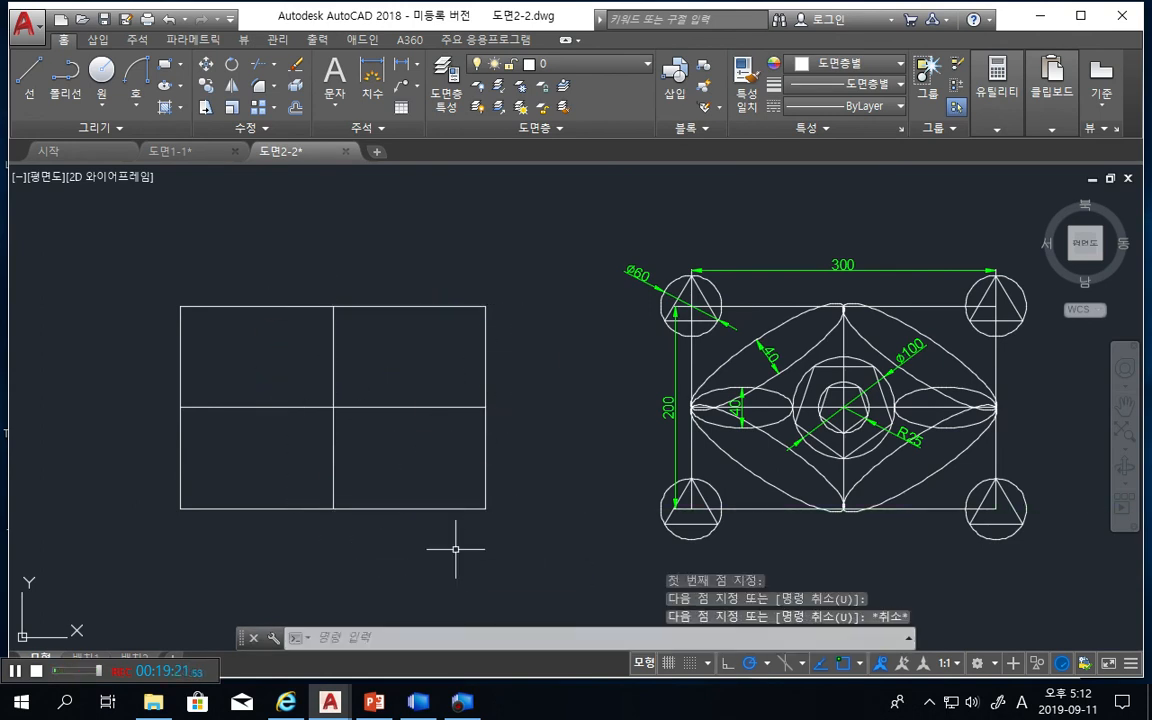
{"action": "key", "text": "Escape"}
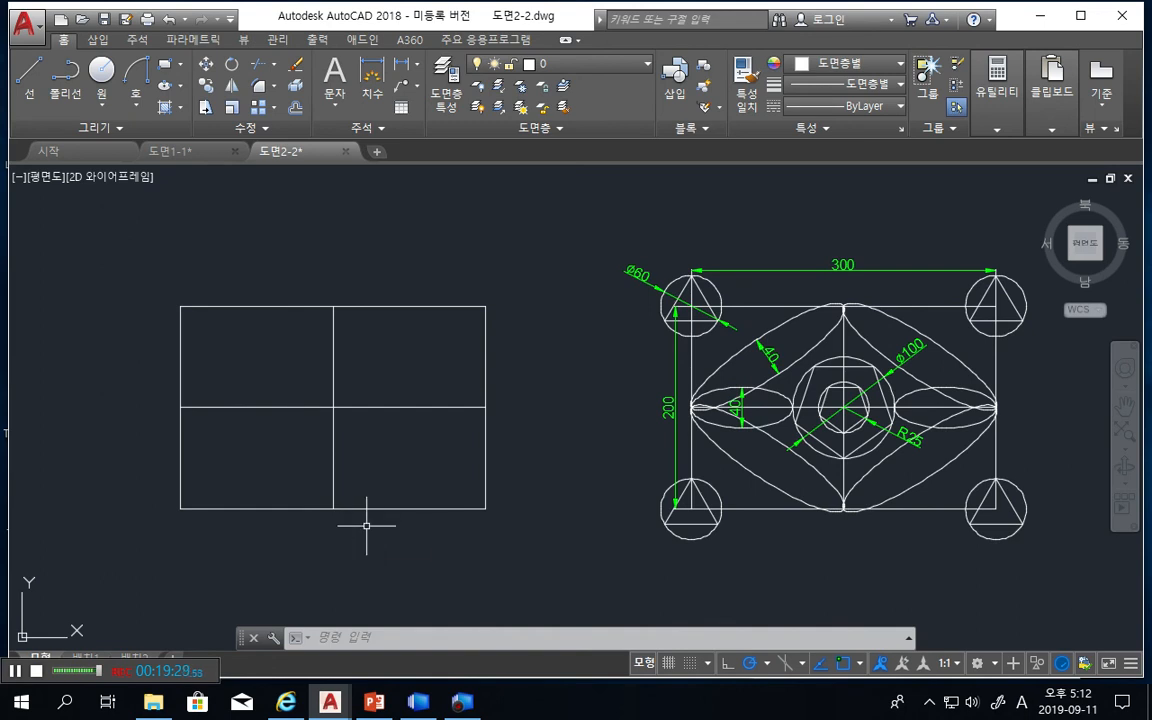
Draw a circle of radius 25 centered on the intersection of the two centerlines
{"action": "type", "text": "c"}
{"action": "key", "text": "Return"}
{"action": "left_click", "coordinate": [333, 407]}
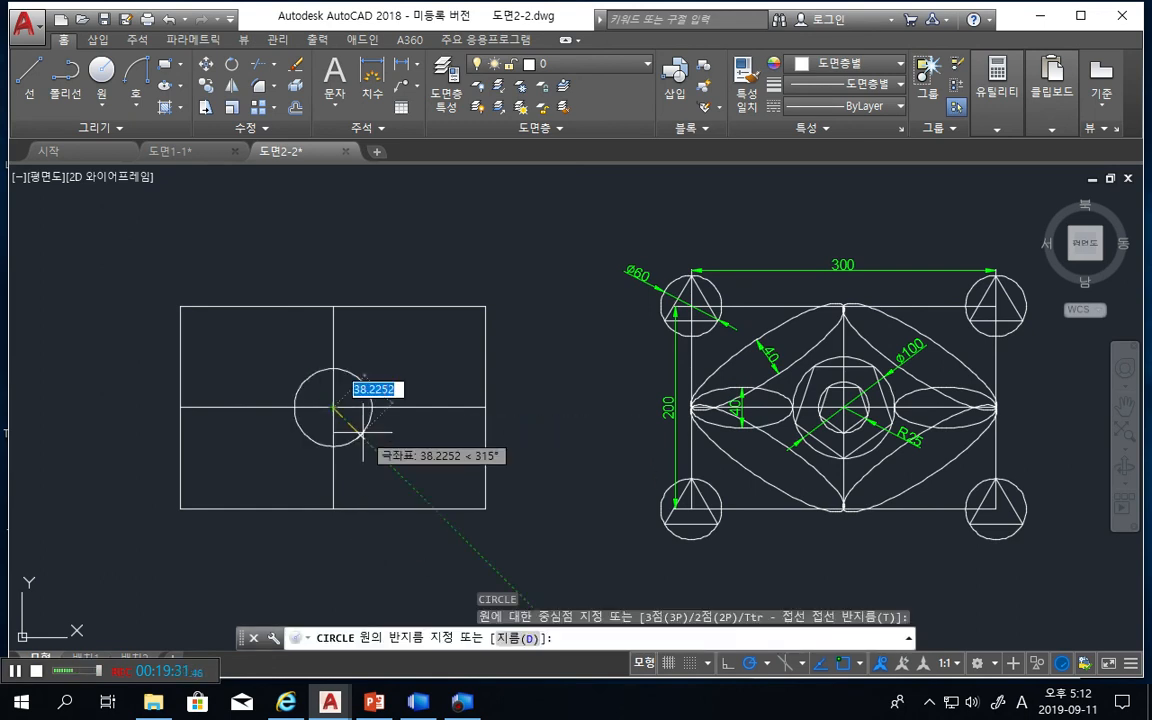
{"action": "type", "text": "25"}
{"action": "key", "text": "Return"}
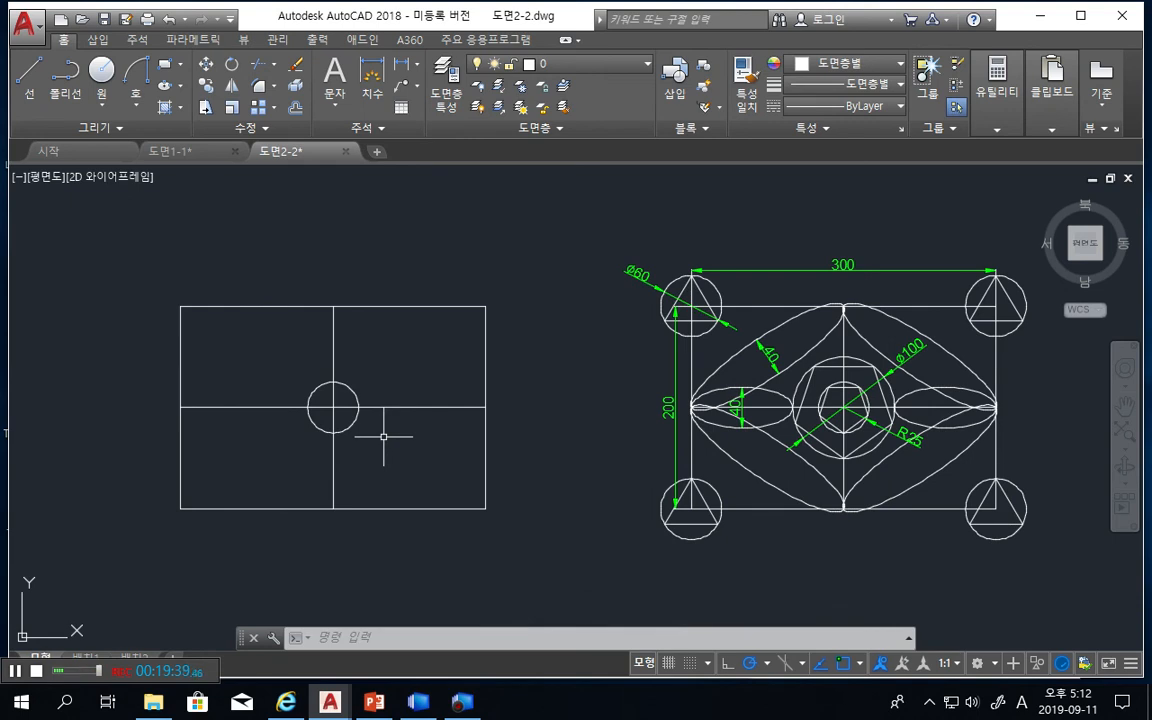
Draw a concentric circle of radius 50 around the small circle at the rectangle's center
{"action": "type", "text": "c"}
{"action": "key", "text": "Return"}
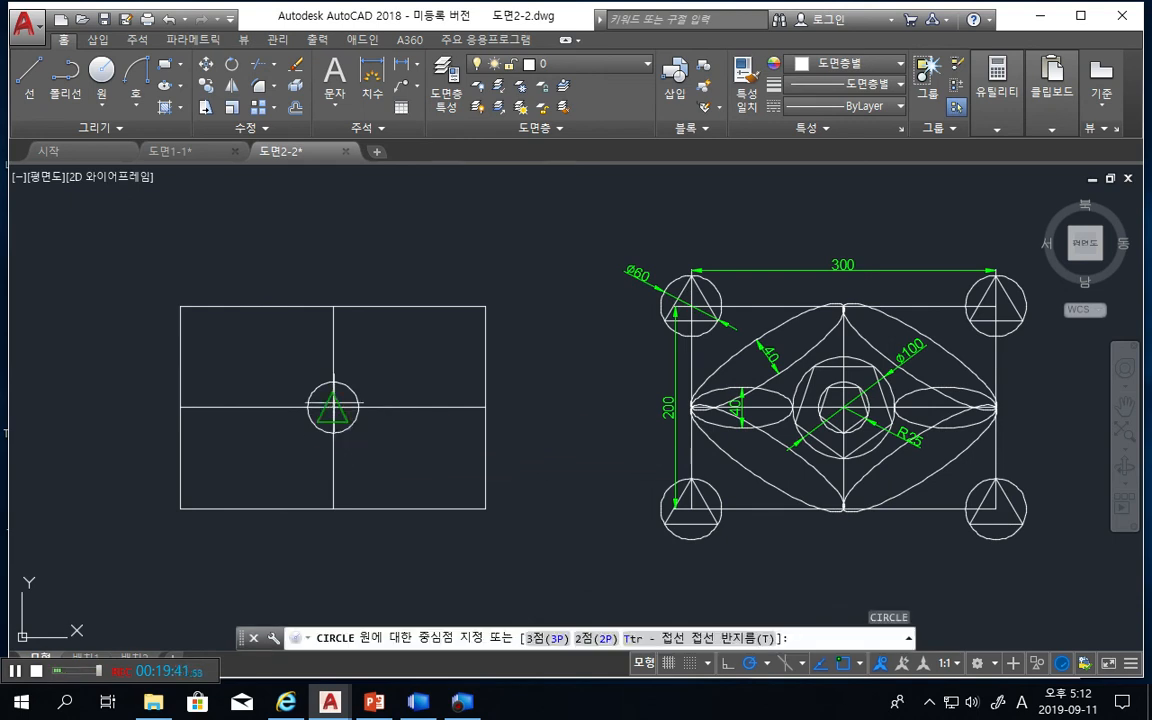
{"action": "left_click", "coordinate": [333, 407]}
{"action": "type", "text": "50"}
{"action": "key", "text": "Return"}
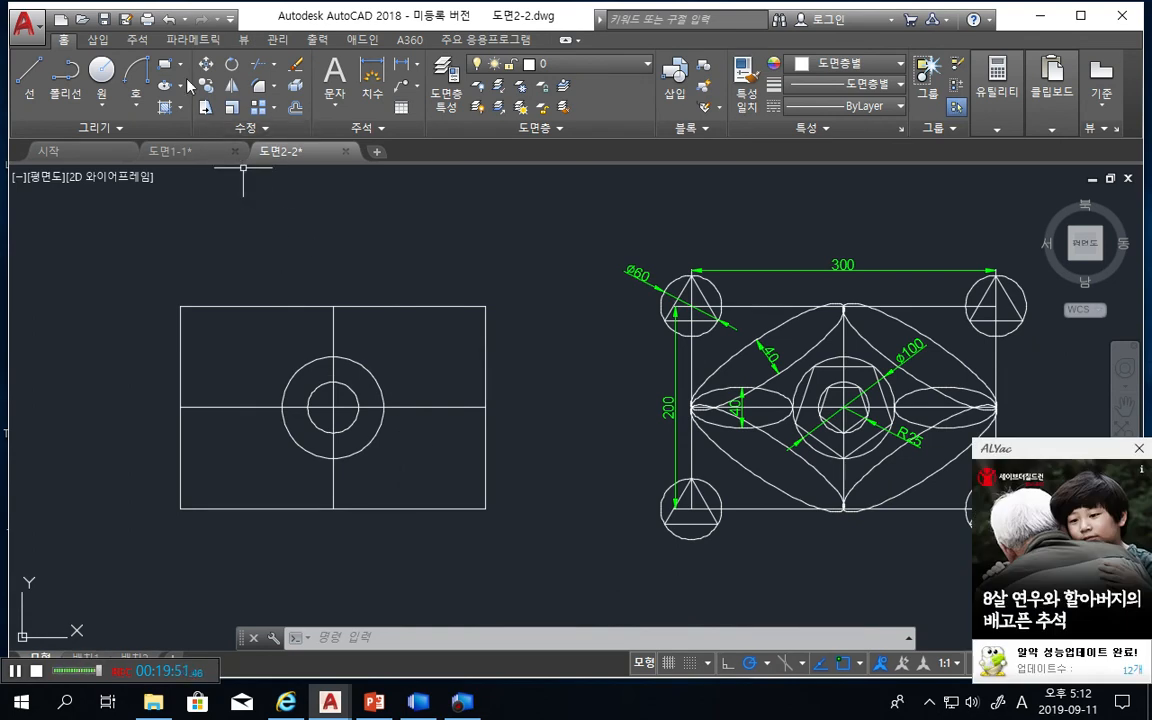
{"action": "left_click", "coordinate": [181, 67]}
{"action": "left_click", "coordinate": [140, 117]}
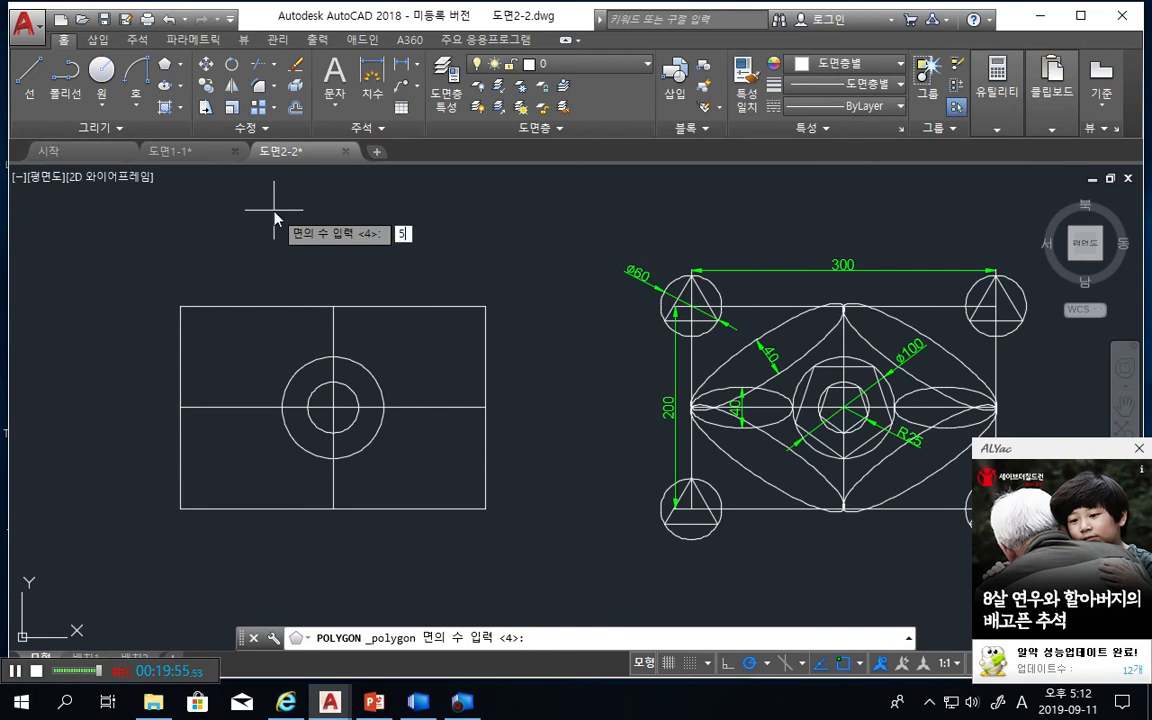
{"action": "type", "text": "5"}
{"action": "key", "text": "Return"}
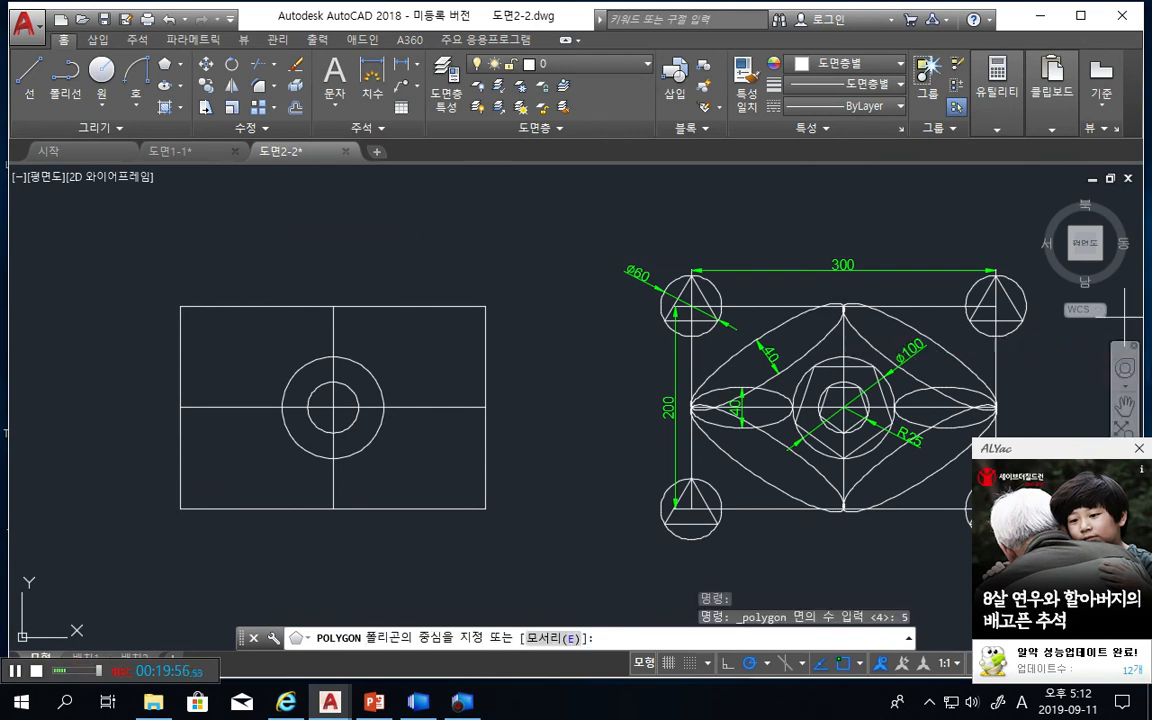
{"action": "left_click", "coordinate": [1140, 450]}
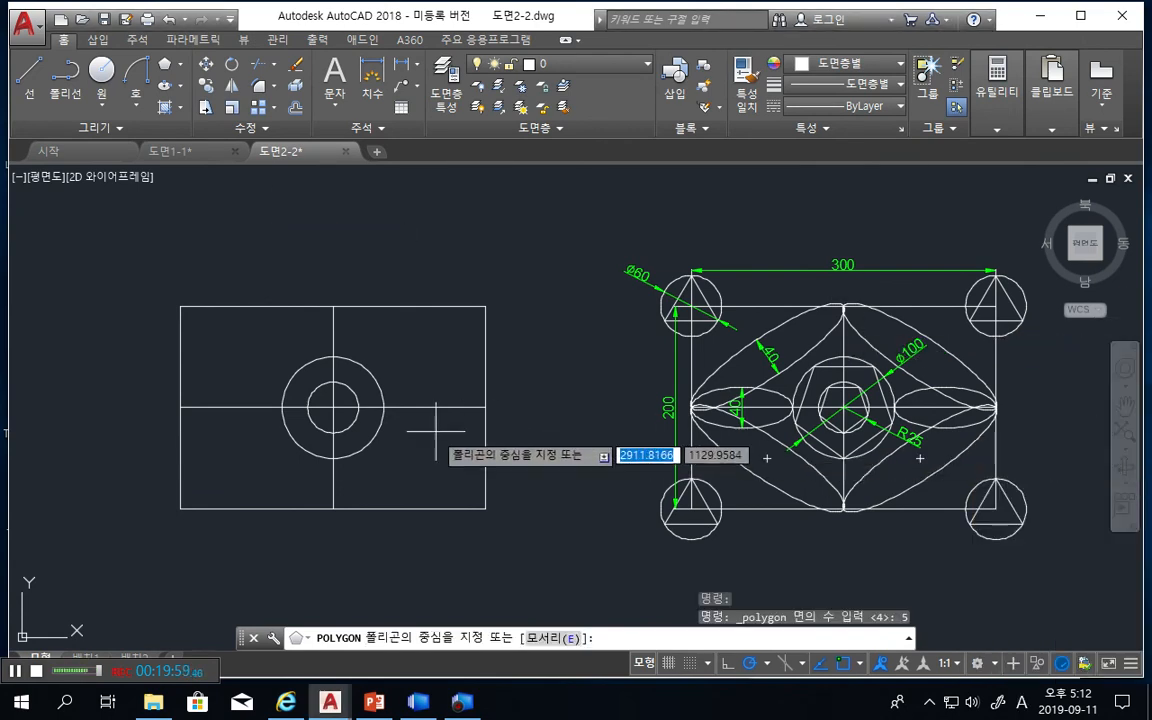
{"action": "left_click", "coordinate": [331, 406]}
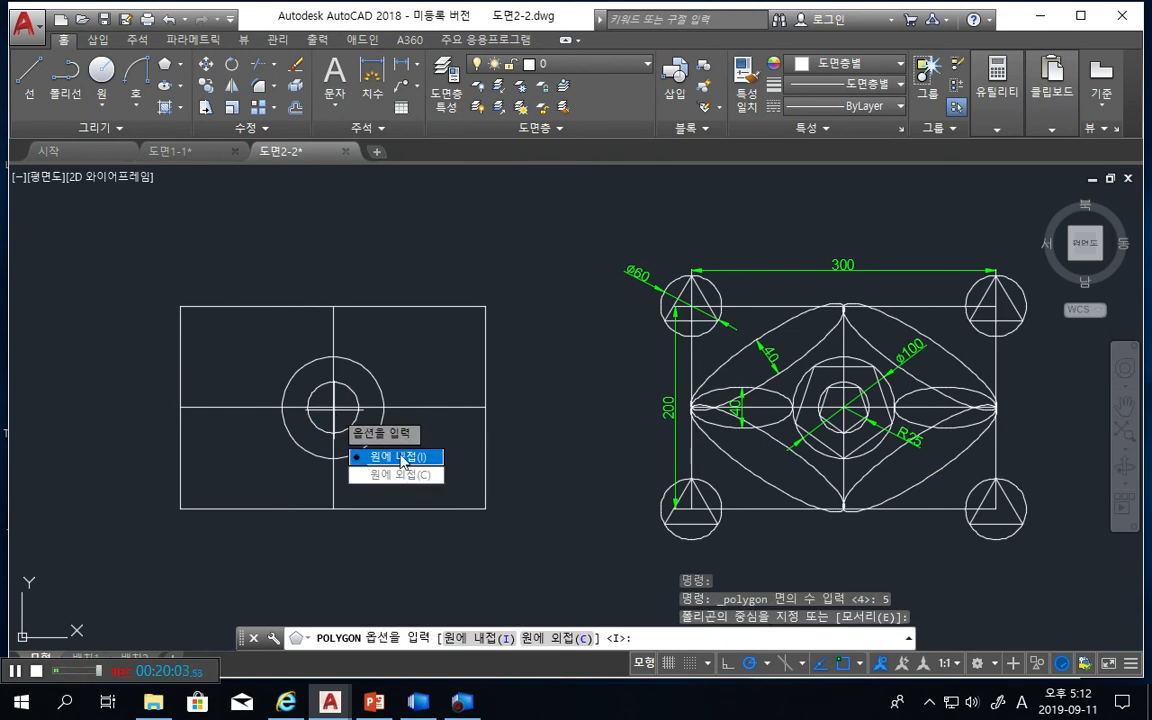
{"action": "left_click", "coordinate": [395, 457]}
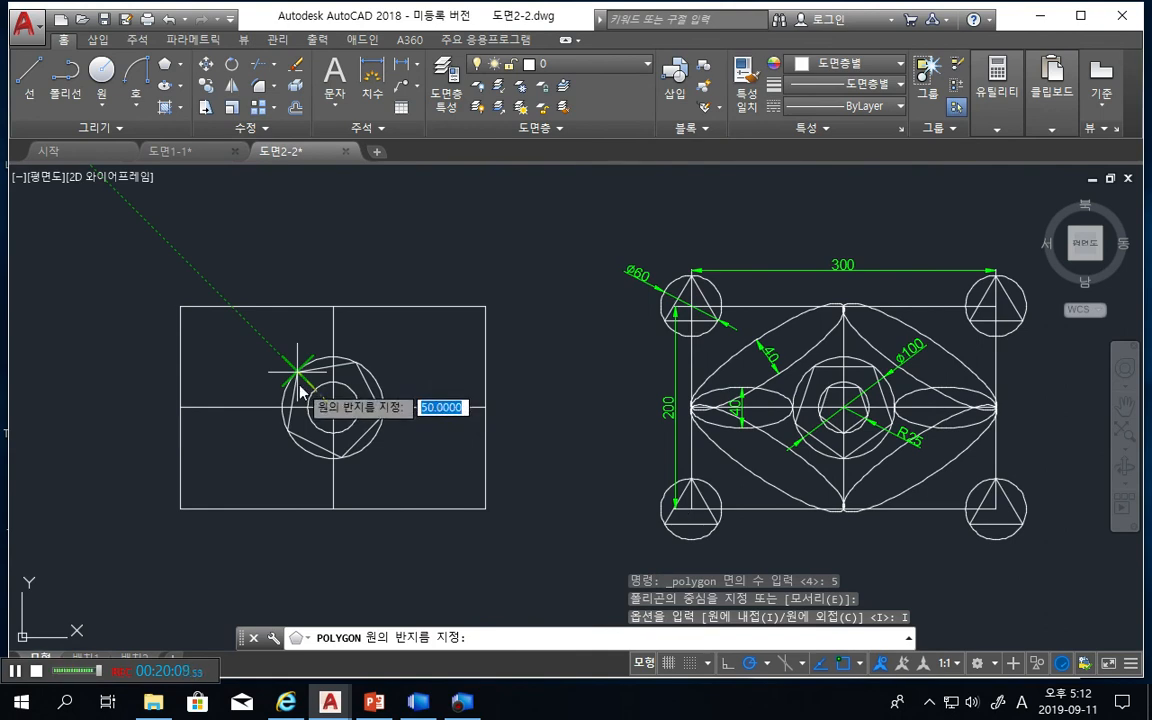
{"action": "type", "text": "50"}
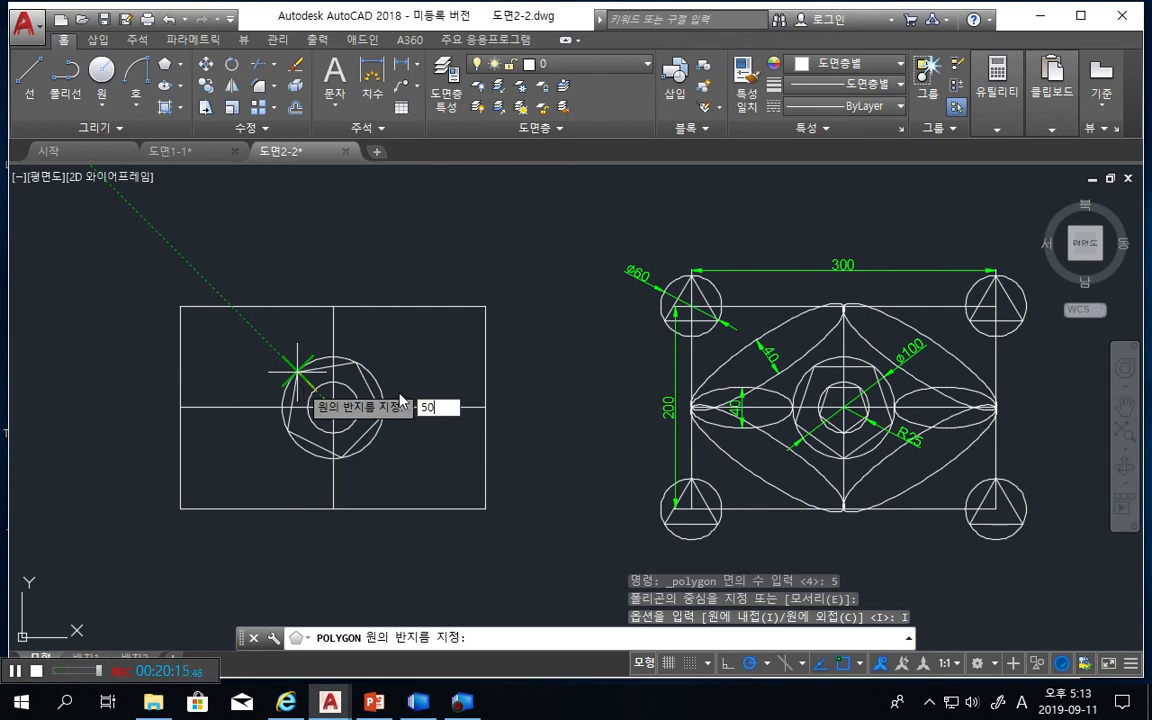
{"action": "key", "text": "Escape"}
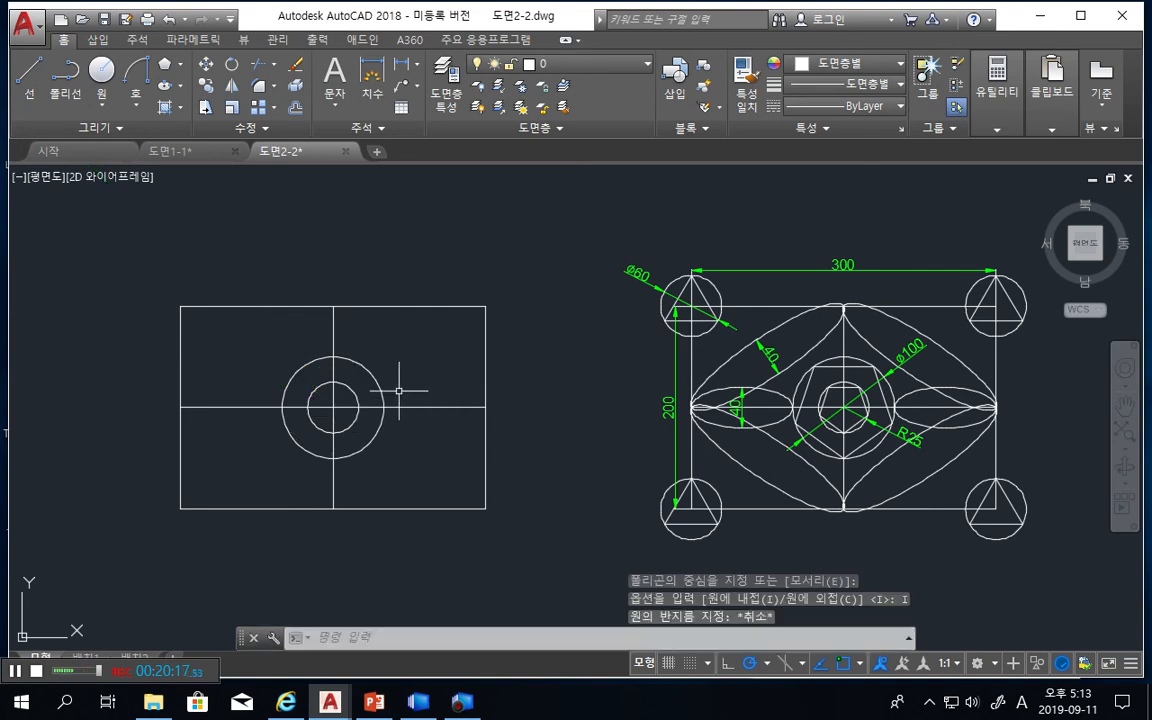
Draw a 5-sided polygon inscribed (원에 내접) in the radius 50 circle, with one vertex on its lower quadrant point
{"action": "left_click", "coordinate": [164, 64]}
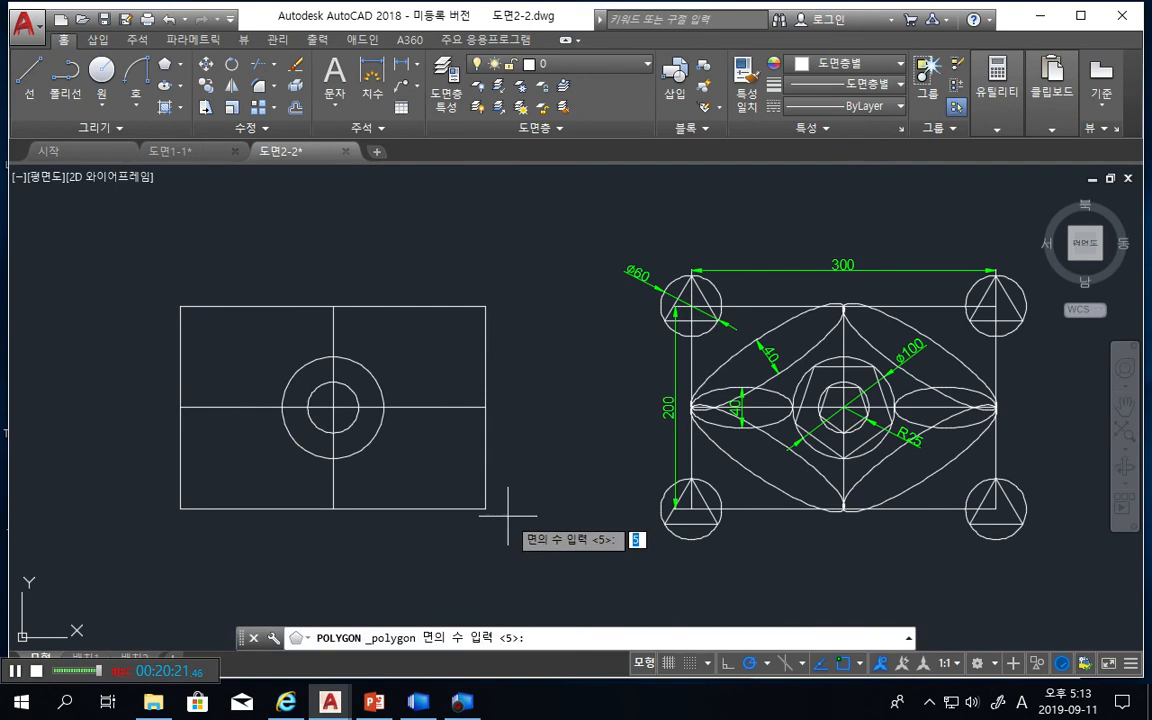
{"action": "key", "text": "Return"}
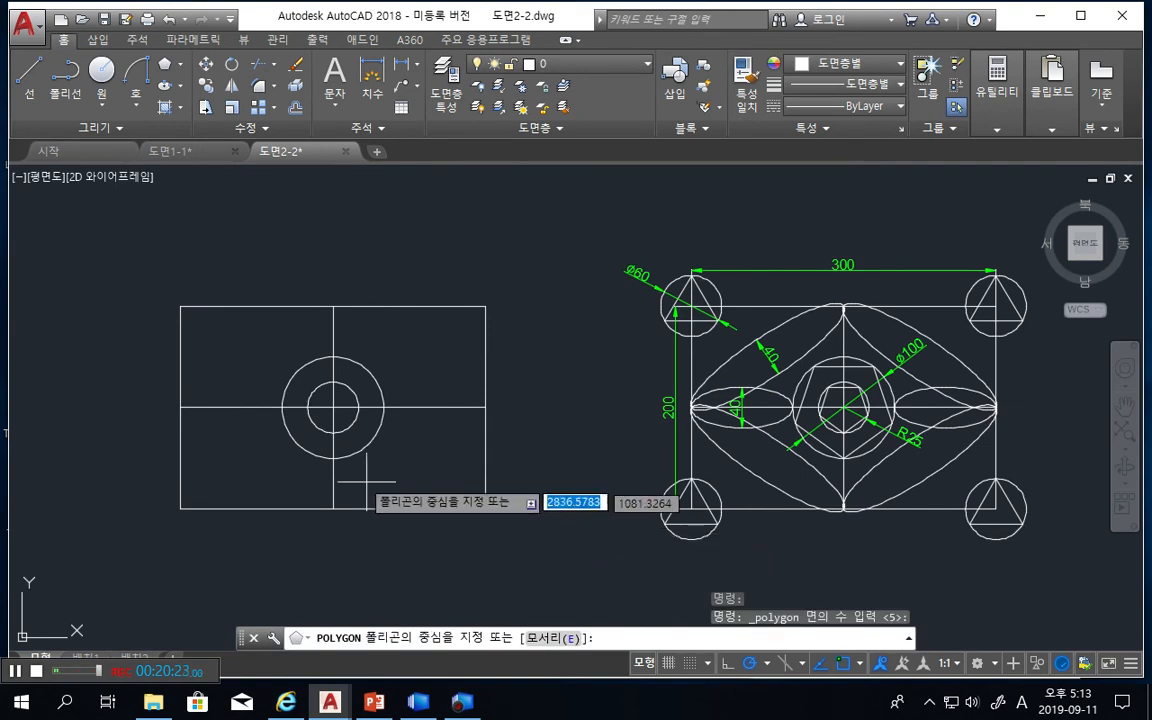
{"action": "left_click", "coordinate": [332, 407]}
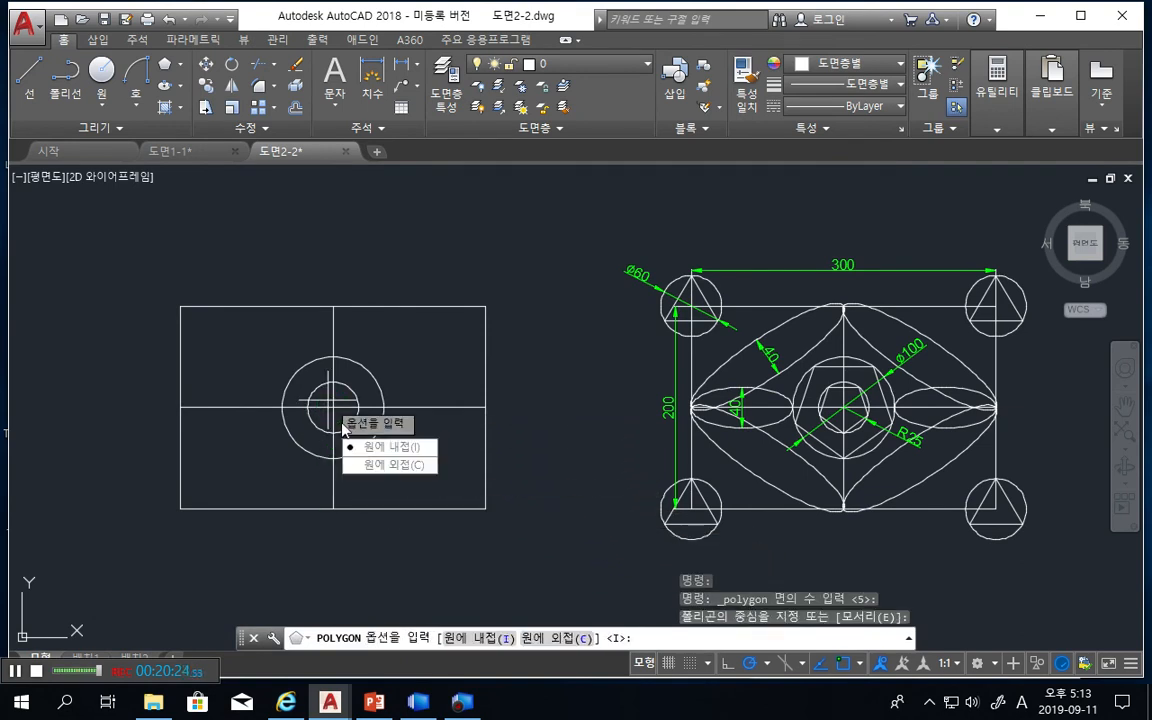
{"action": "left_click", "coordinate": [386, 450]}
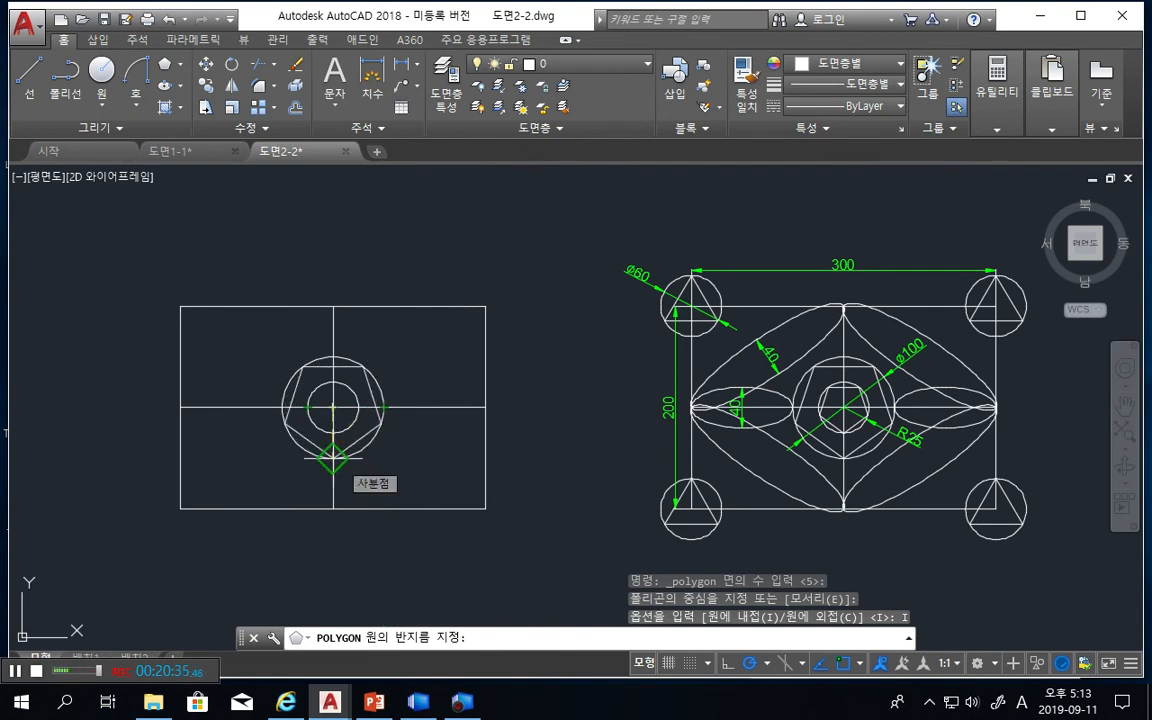
{"action": "left_click", "coordinate": [332, 458]}
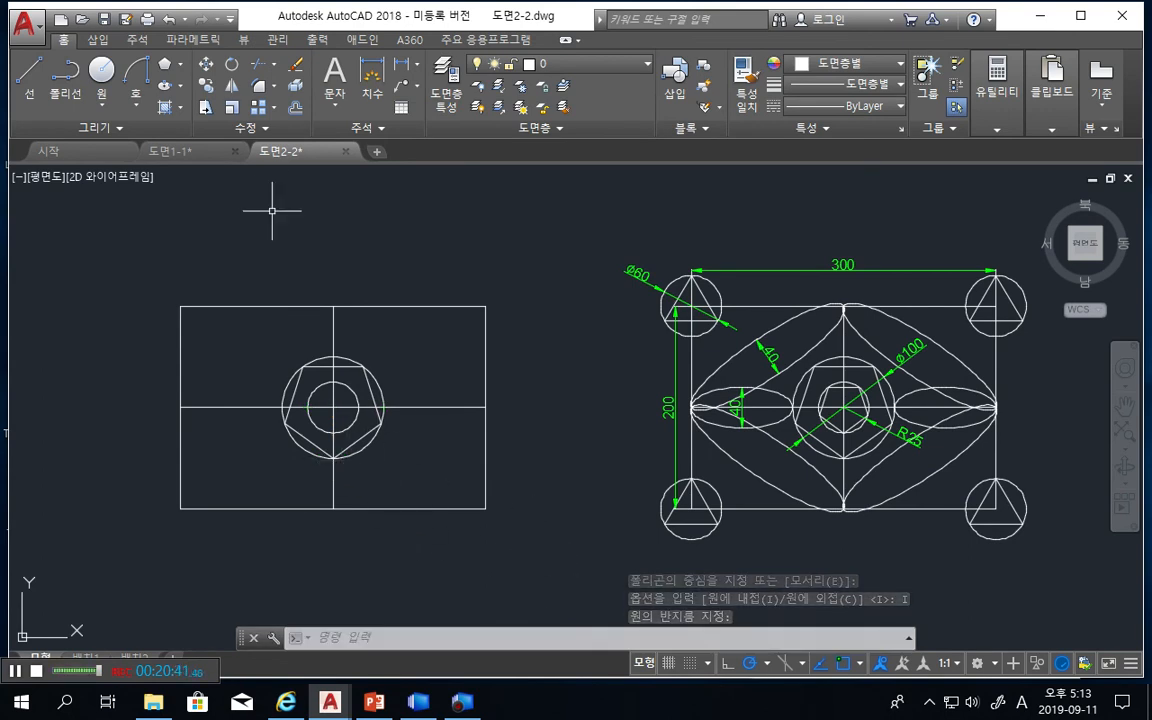
Draw a 5-sided polygon inscribed (원에 내접) in the radius 25 circle, with one vertex on its lower quadrant point
{"action": "left_click", "coordinate": [170, 70]}
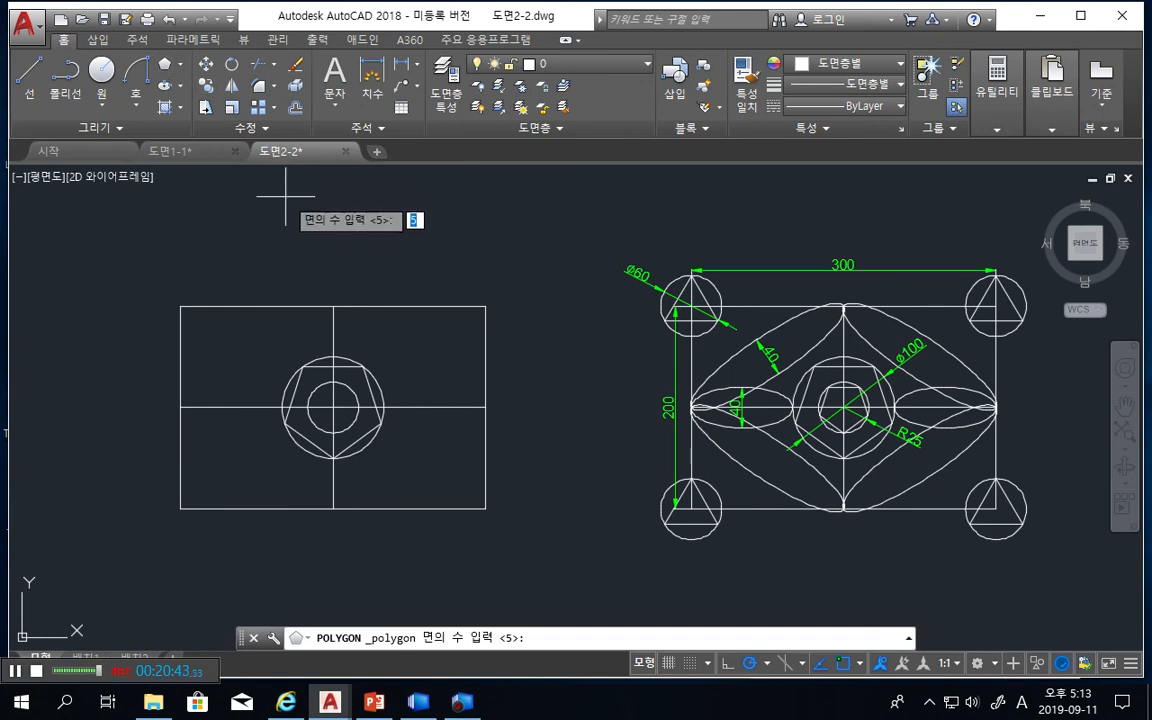
{"action": "key", "text": "Return"}
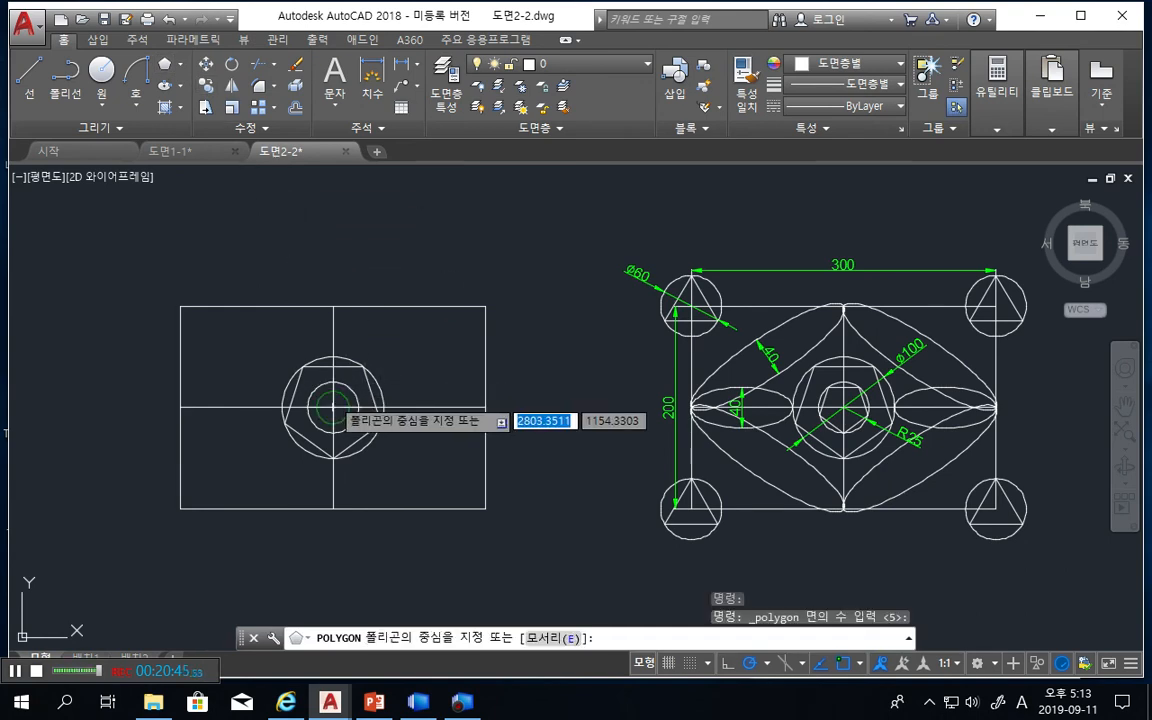
{"action": "left_click", "coordinate": [333, 407]}
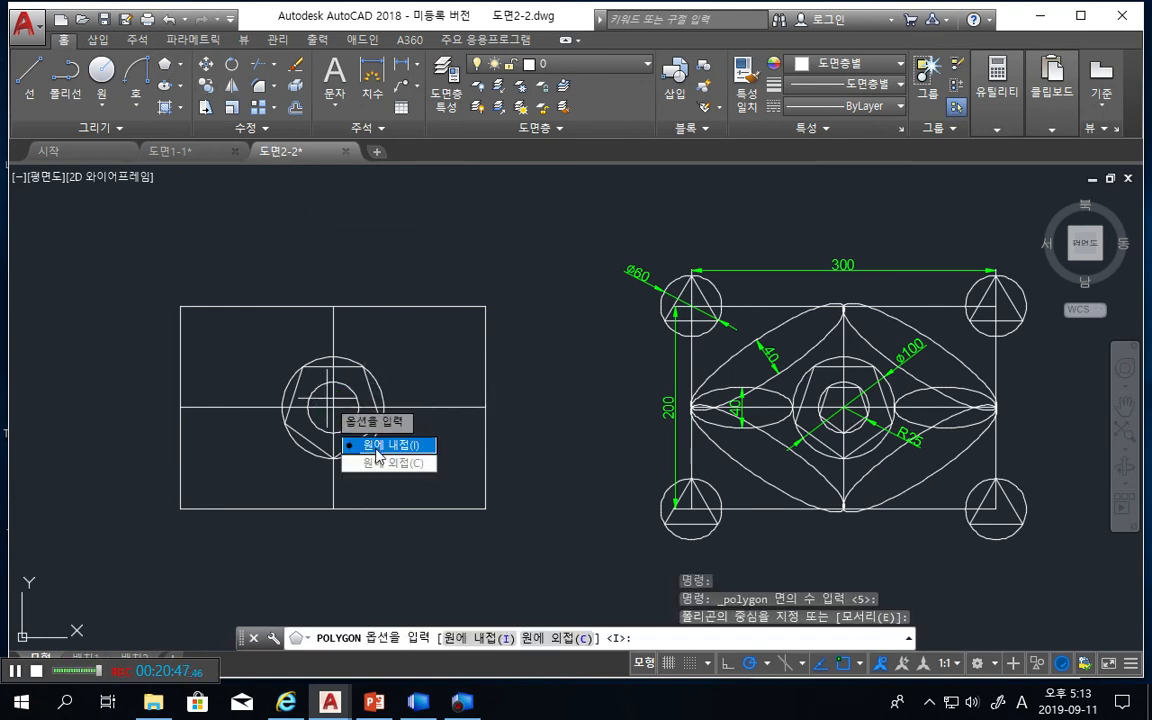
{"action": "left_click", "coordinate": [378, 445]}
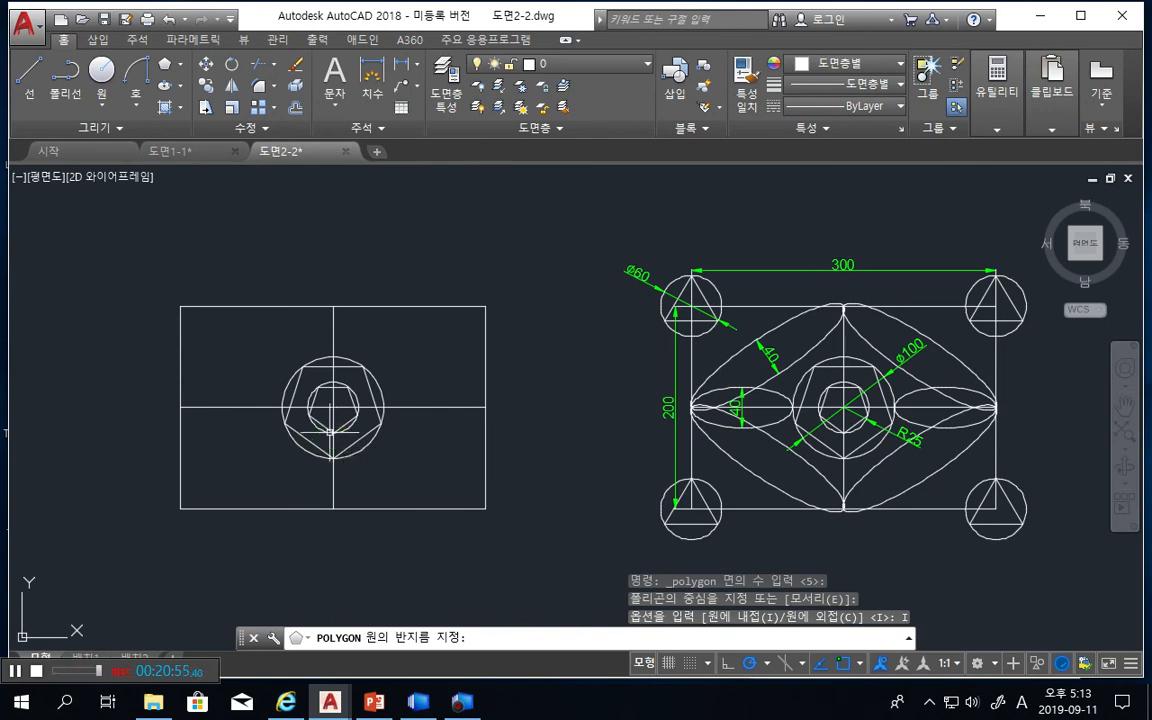
{"action": "left_click", "coordinate": [330, 432]}
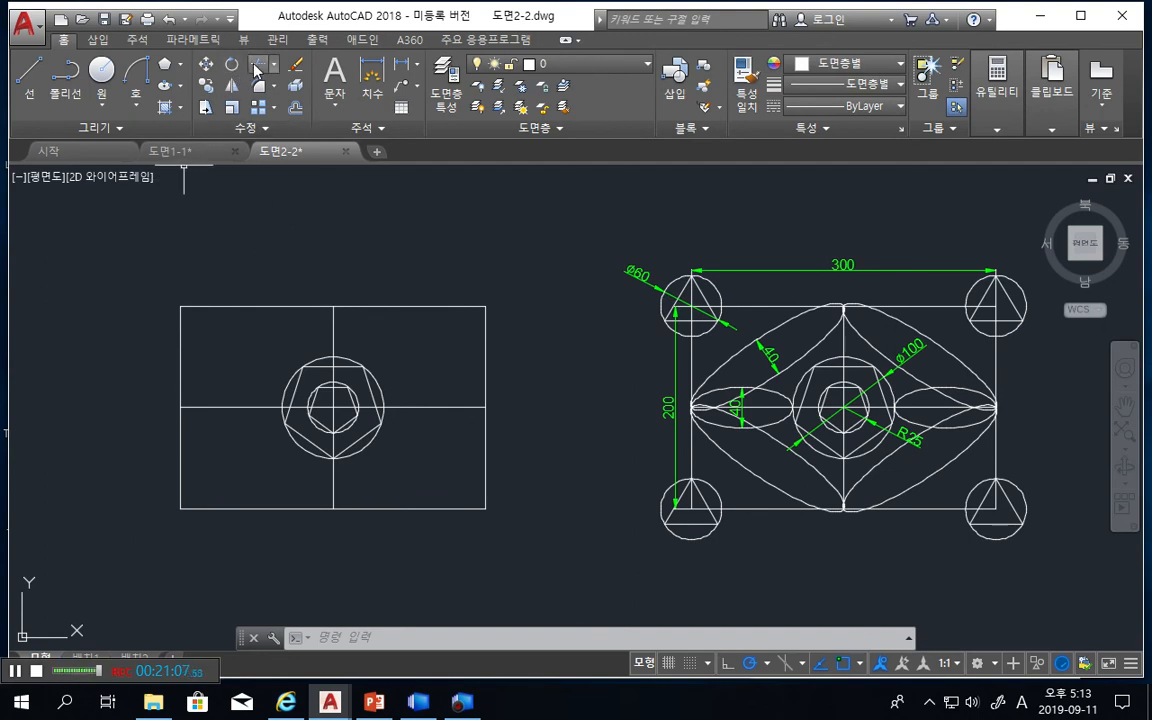
Draw an axis-end (축, 끝점) ellipse from the rectangle's left edge midpoint to the radius 50 circle's left quadrant, with other half-axis 20
{"action": "left_click", "coordinate": [181, 88]}
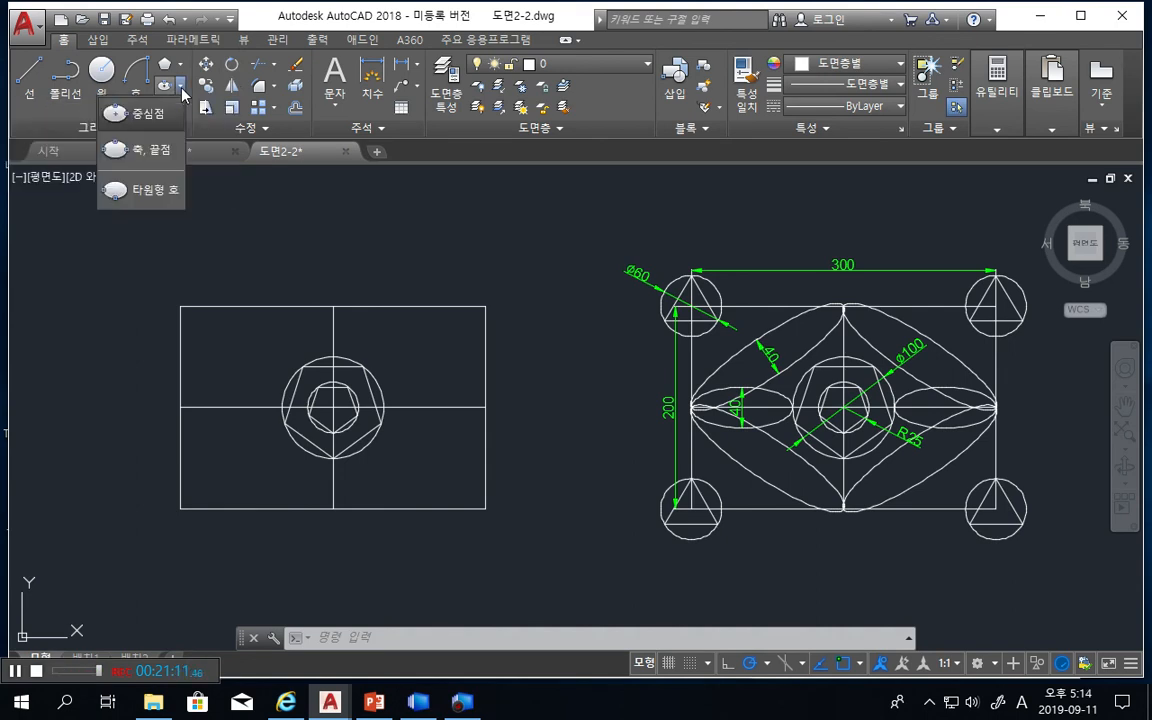
{"action": "left_click", "coordinate": [141, 152]}
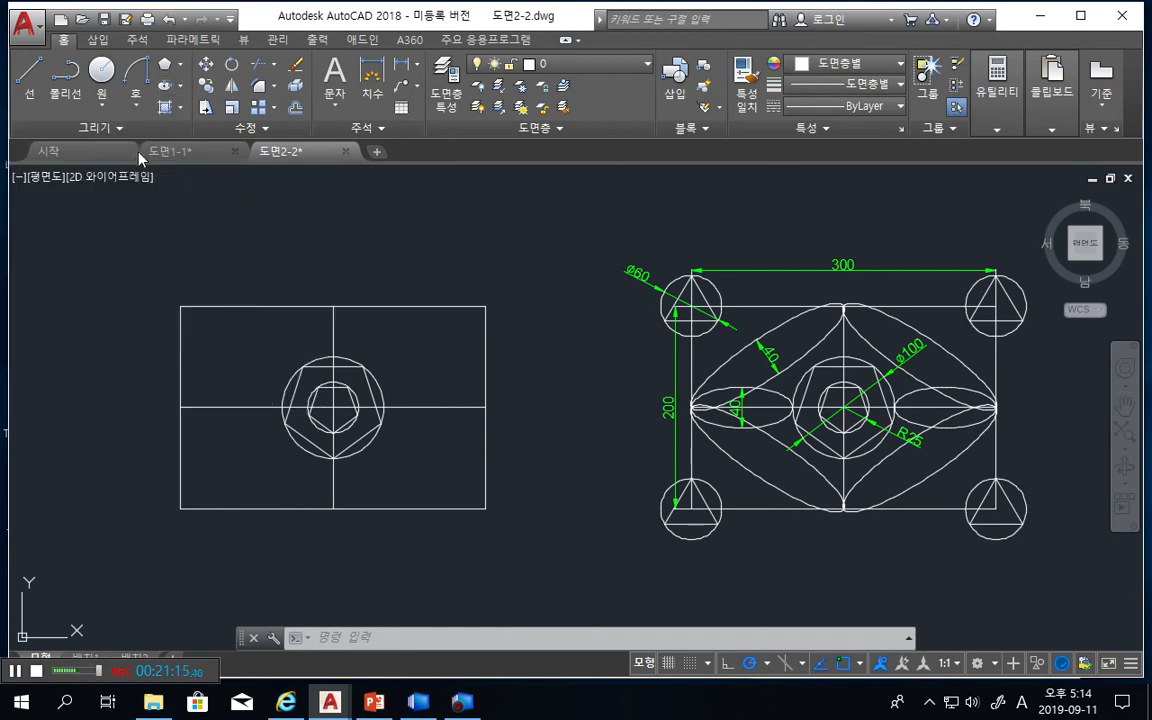
{"action": "left_click", "coordinate": [180, 407]}
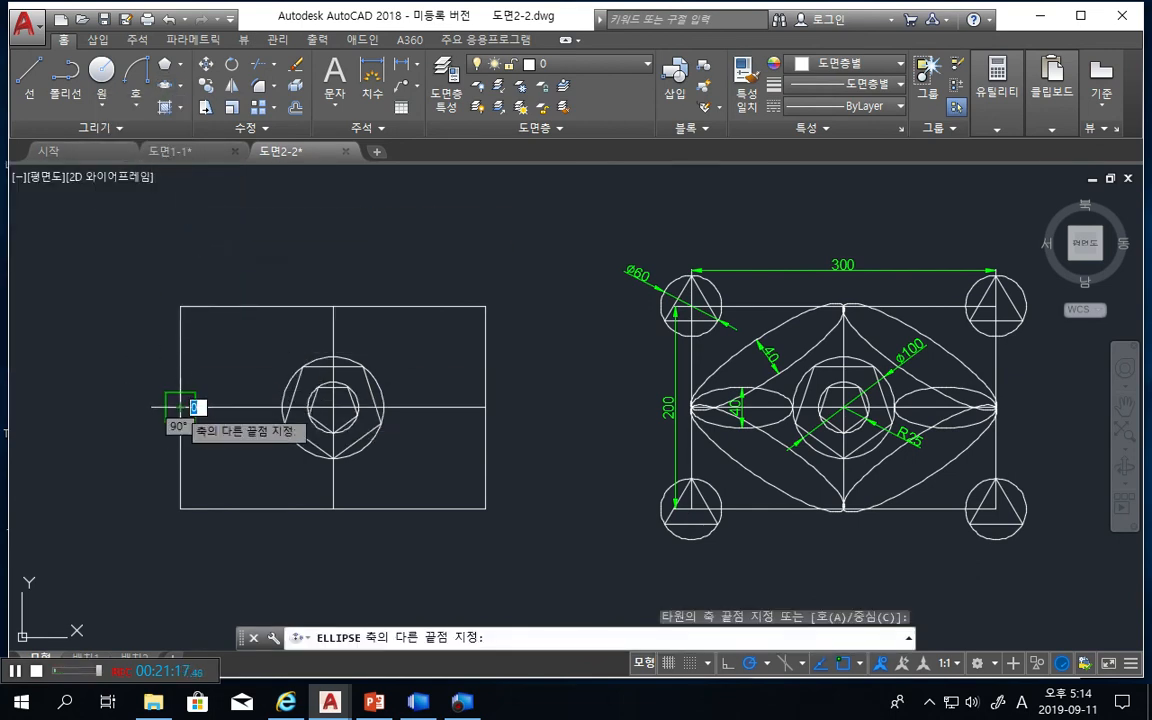
{"action": "left_click", "coordinate": [283, 407]}
{"action": "type", "text": "75"}
{"action": "key", "text": "BackSpace"}
{"action": "key", "text": "BackSpace"}
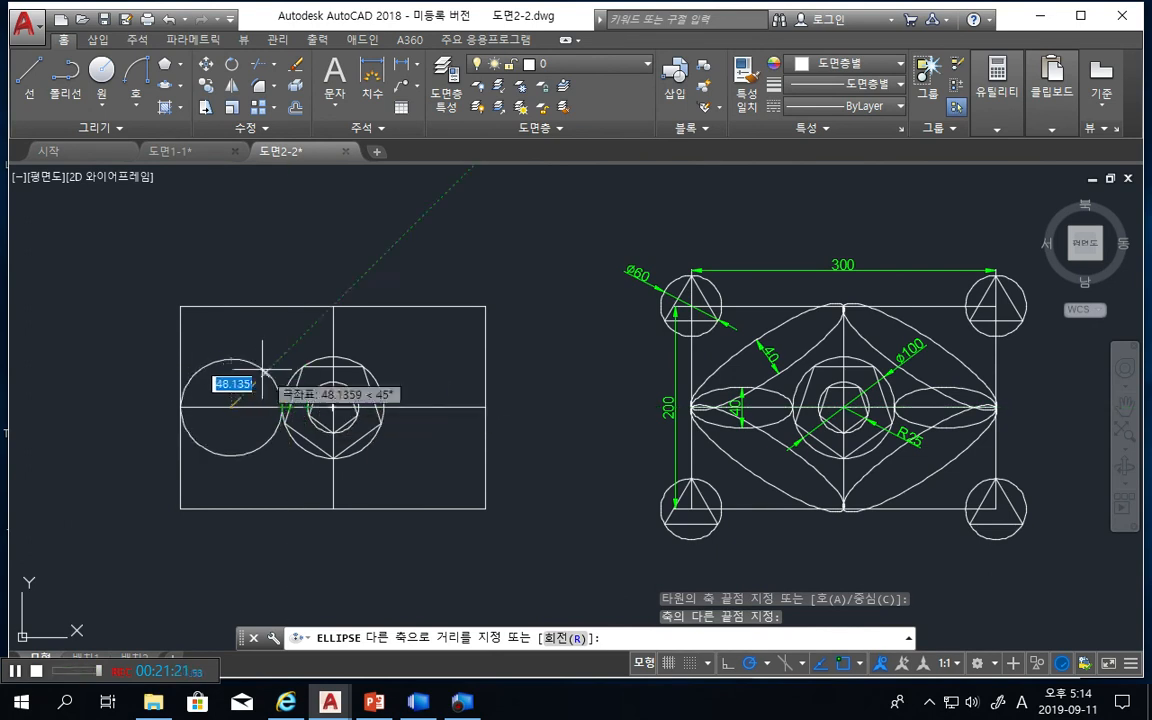
{"action": "type", "text": "20"}
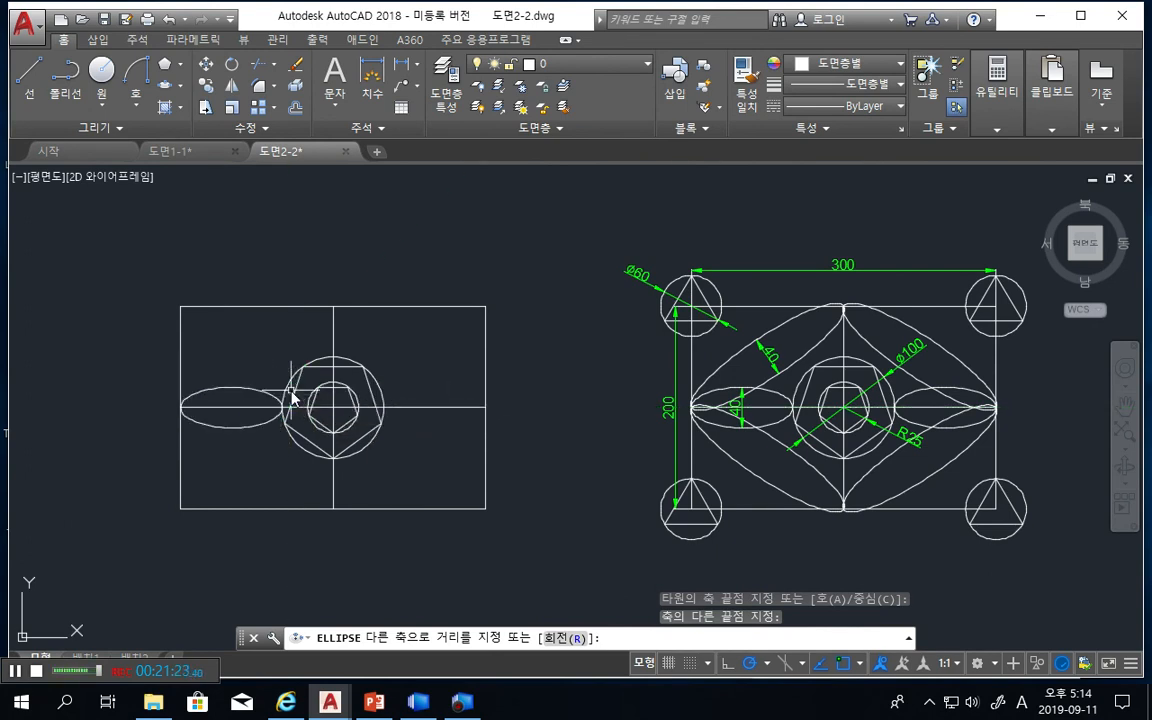
{"action": "key", "text": "Return"}
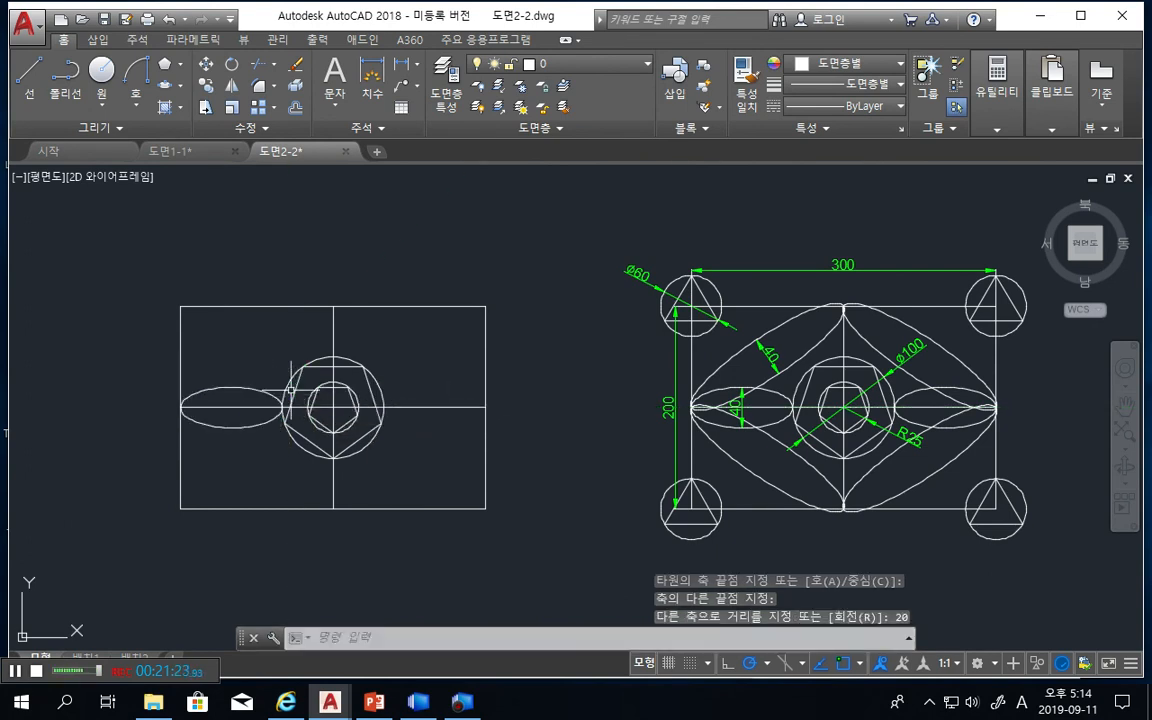
Draw an ellipse from the radius 50 circle's right quadrant to the rectangle's right edge midpoint, with other half-axis 20
{"action": "left_click", "coordinate": [163, 85]}
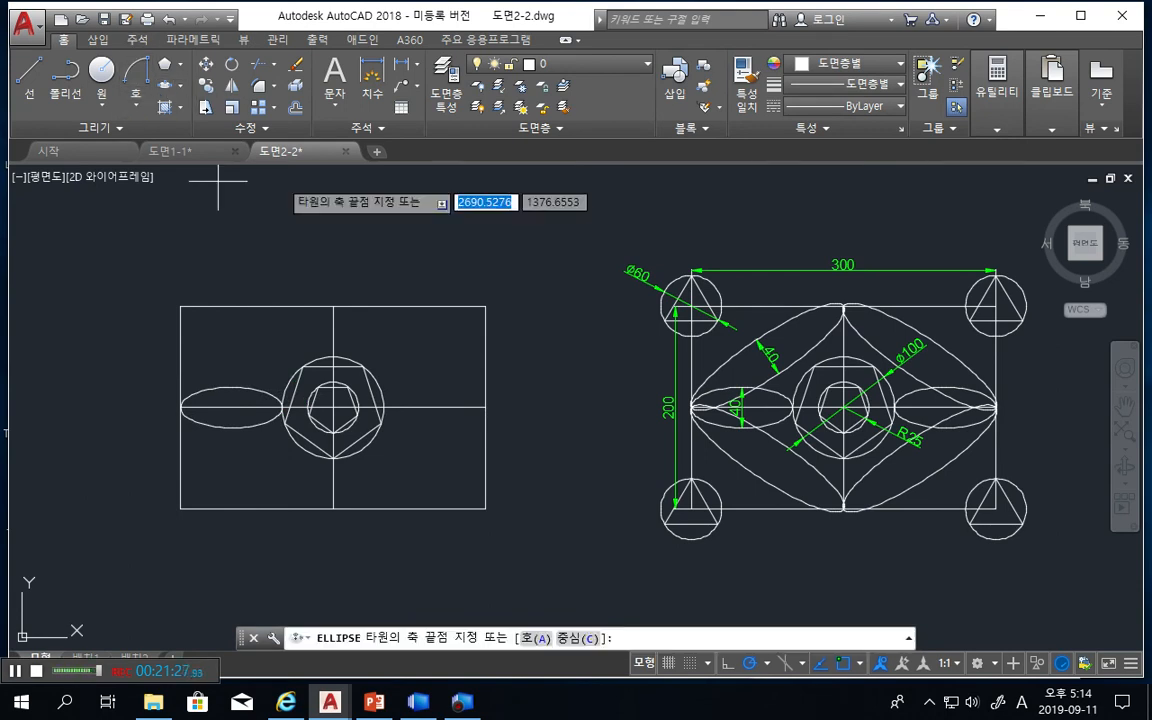
{"action": "left_click", "coordinate": [383, 407]}
{"action": "left_click", "coordinate": [485, 407]}
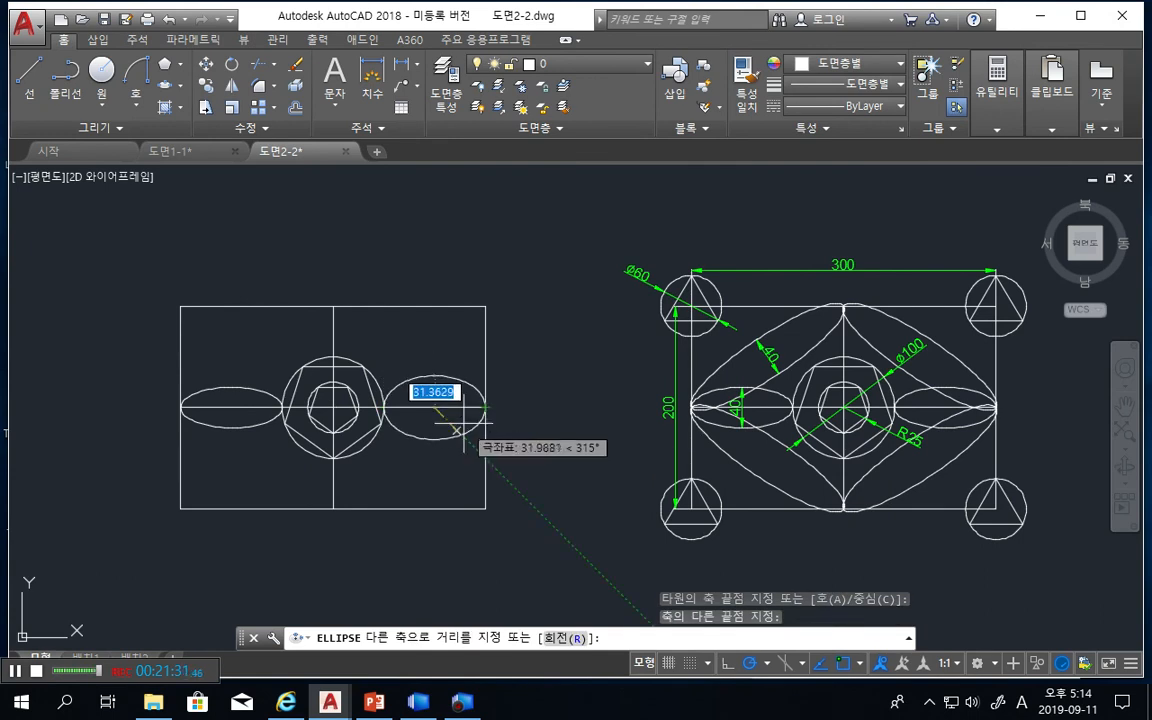
{"action": "type", "text": "20"}
{"action": "key", "text": "Return"}
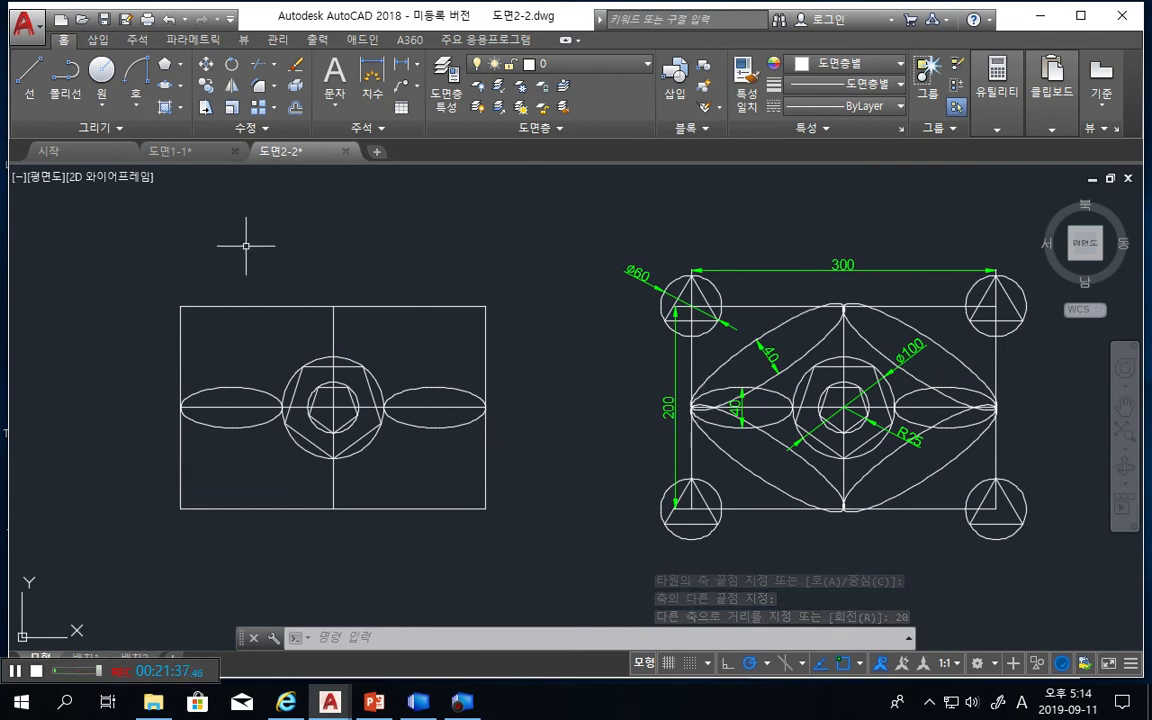
Draw a slanted ellipse from the rectangle's left edge midpoint to its upper edge midpoint, with other half-axis 20
{"action": "left_click", "coordinate": [166, 90]}
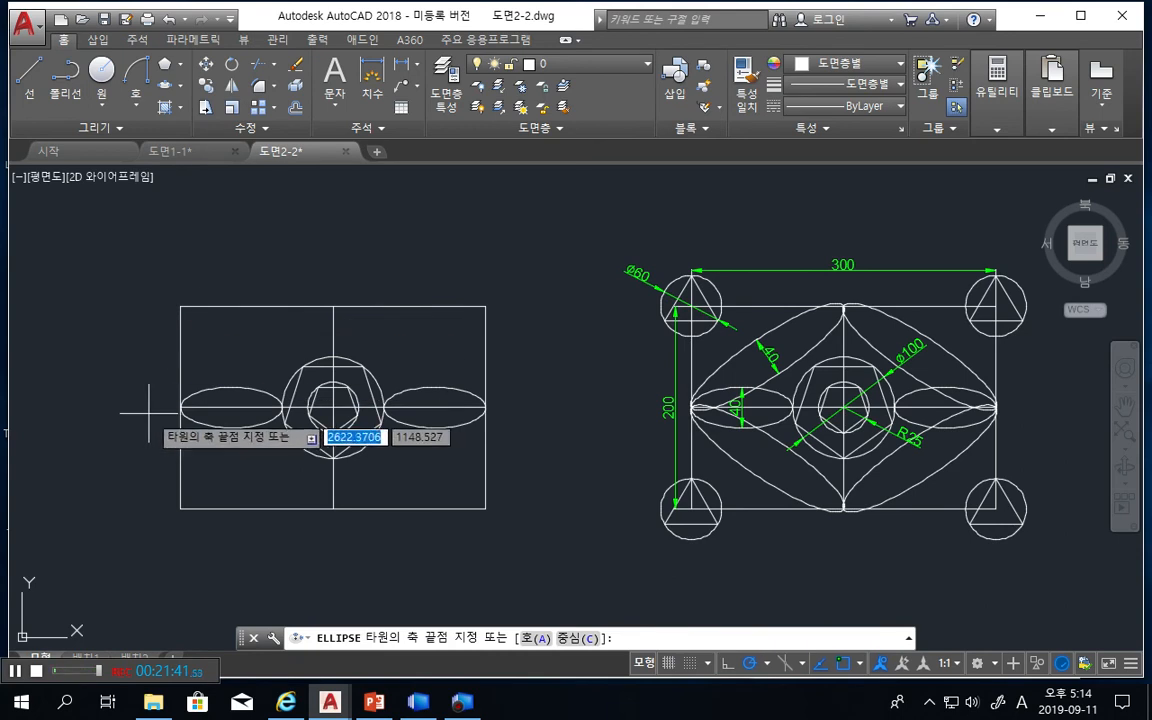
{"action": "left_click", "coordinate": [180, 407]}
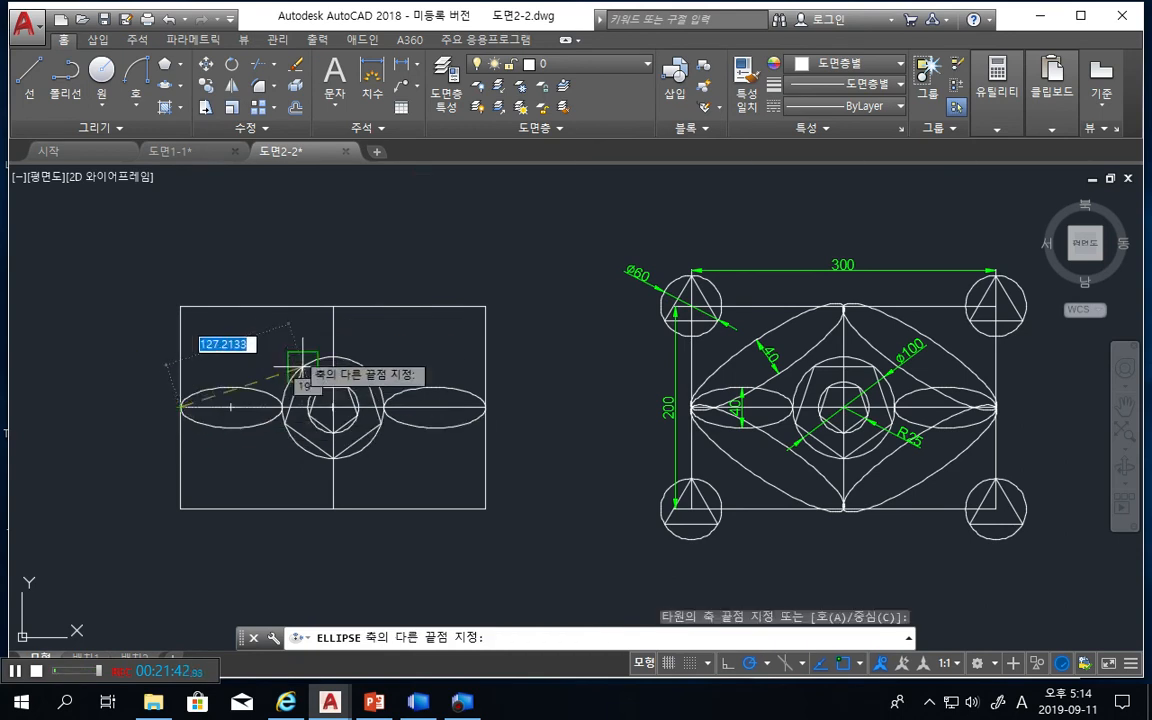
{"action": "left_click", "coordinate": [333, 306]}
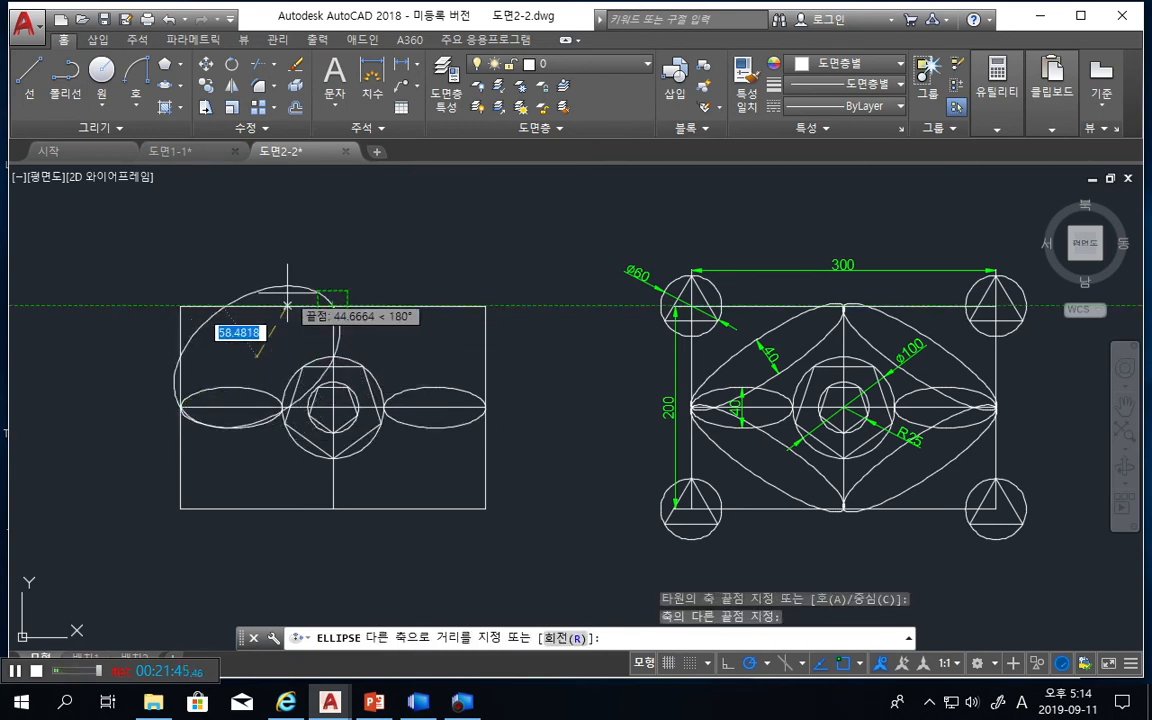
{"action": "type", "text": "20"}
{"action": "key", "text": "Return"}
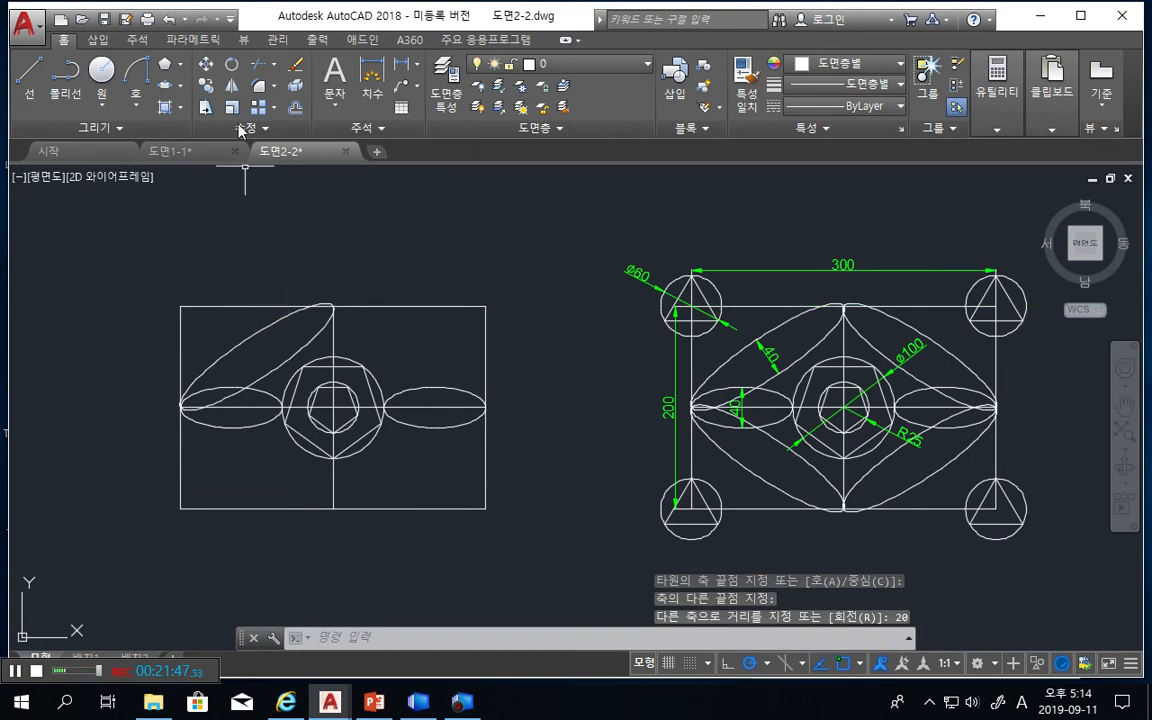
Draw a slanted ellipse from the rectangle's upper edge midpoint to its right edge midpoint, with other half-axis 20
{"action": "left_click", "coordinate": [168, 90]}
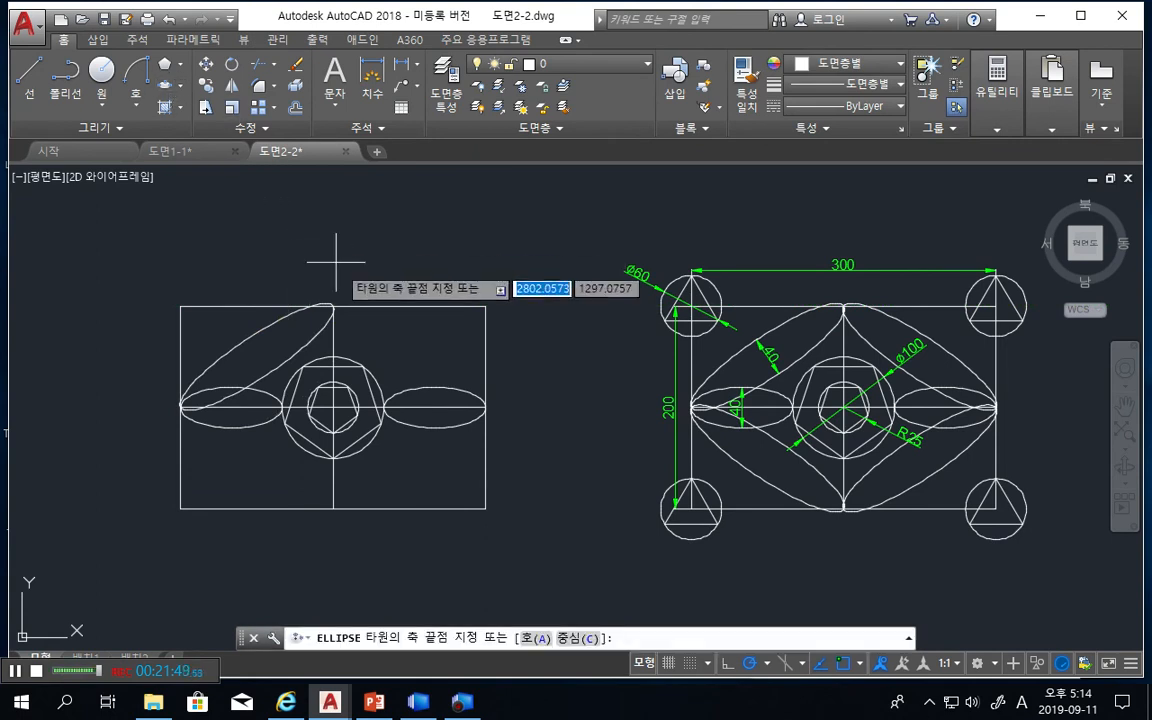
{"action": "left_click", "coordinate": [333, 306]}
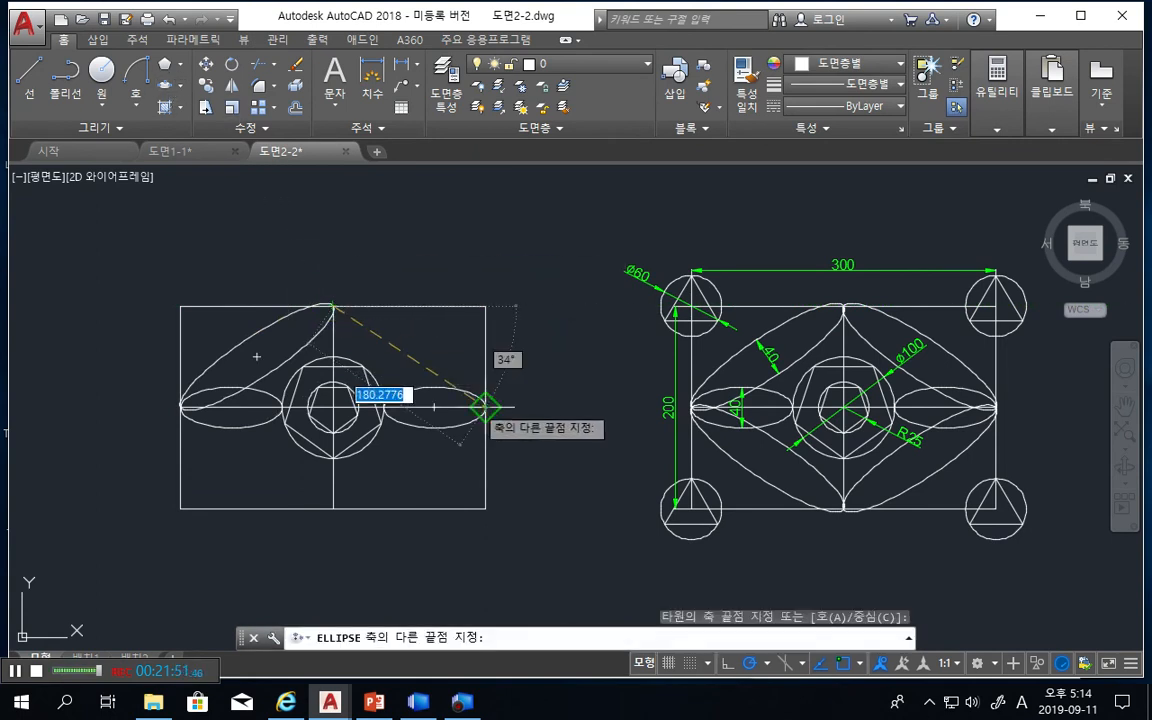
{"action": "left_click", "coordinate": [484, 404]}
{"action": "type", "text": "20"}
{"action": "key", "text": "Return"}
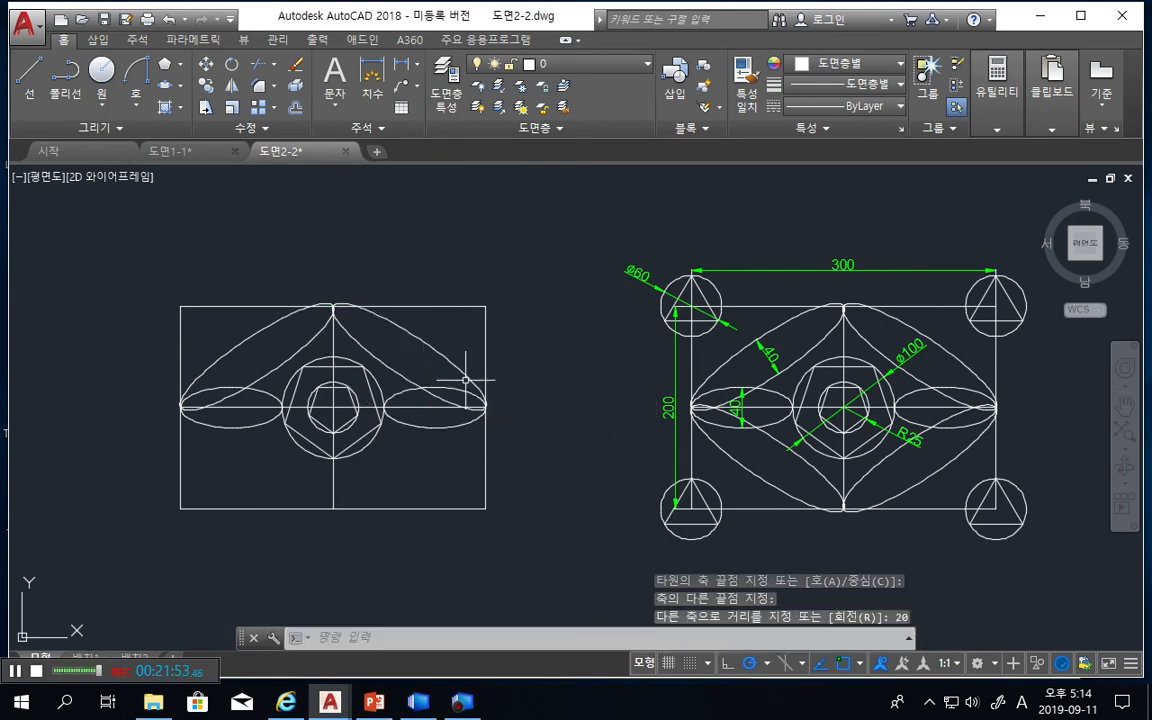
Draw a slanted ellipse from the rectangle's left edge midpoint to its lower edge midpoint, with other half-axis 20
{"action": "left_click", "coordinate": [167, 90]}
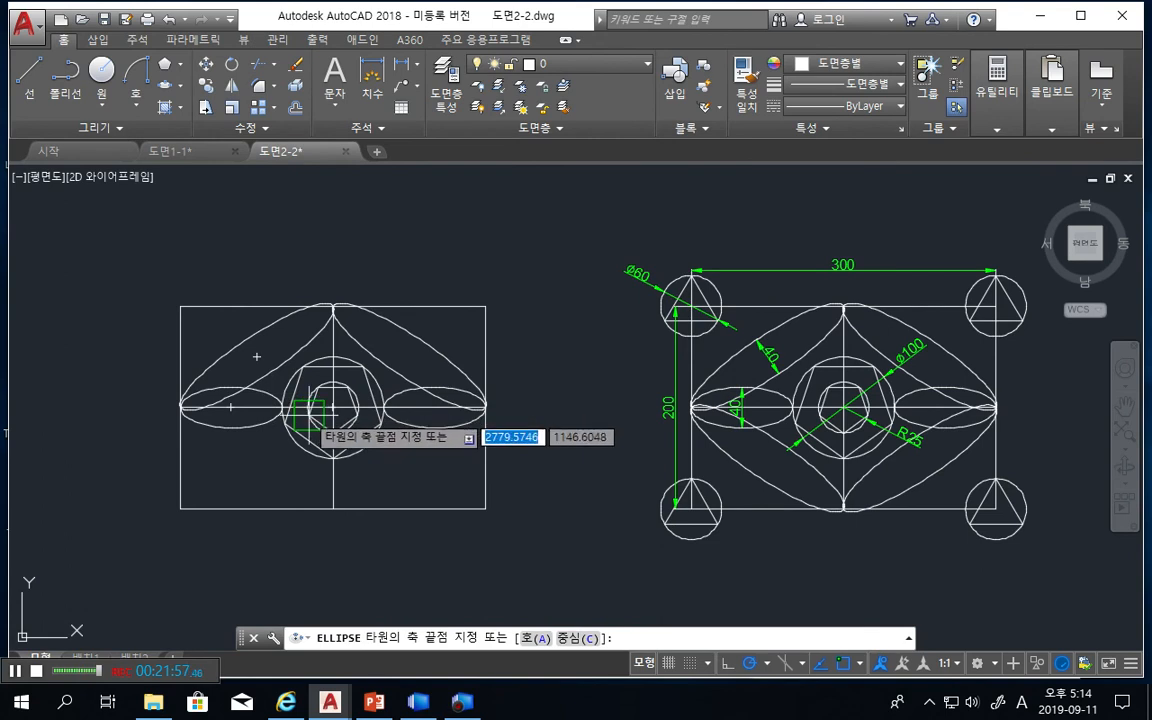
{"action": "left_click", "coordinate": [180, 407]}
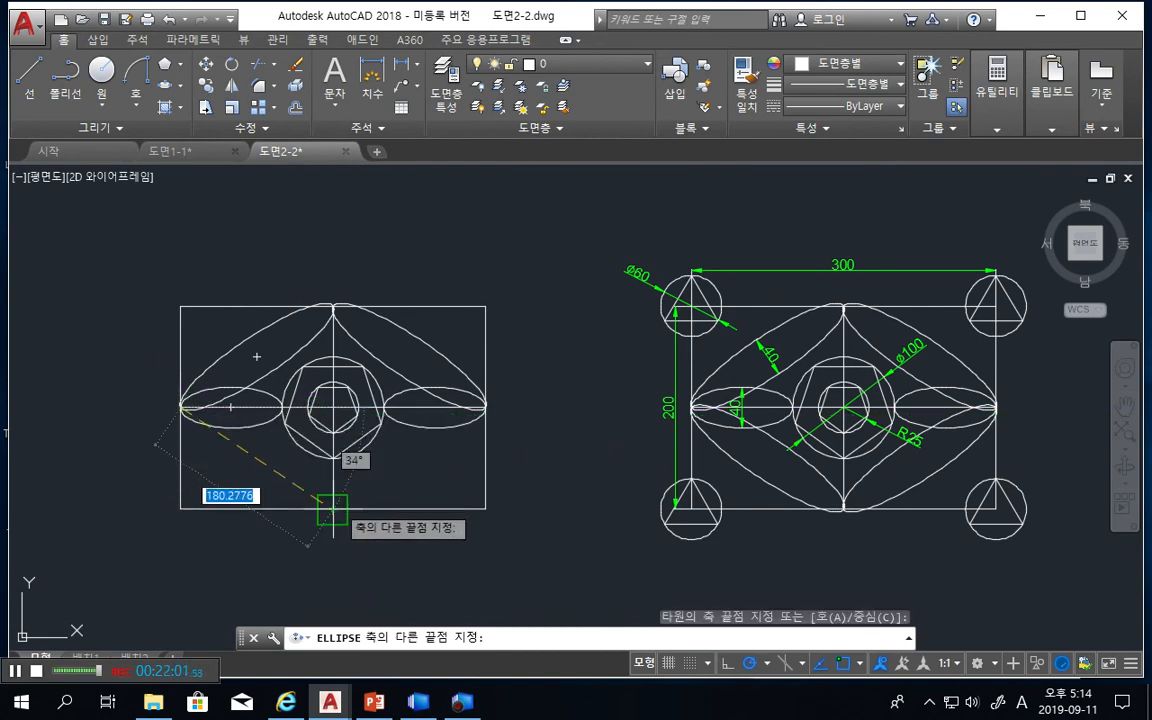
{"action": "left_click", "coordinate": [333, 508]}
{"action": "type", "text": "20"}
{"action": "key", "text": "Return"}
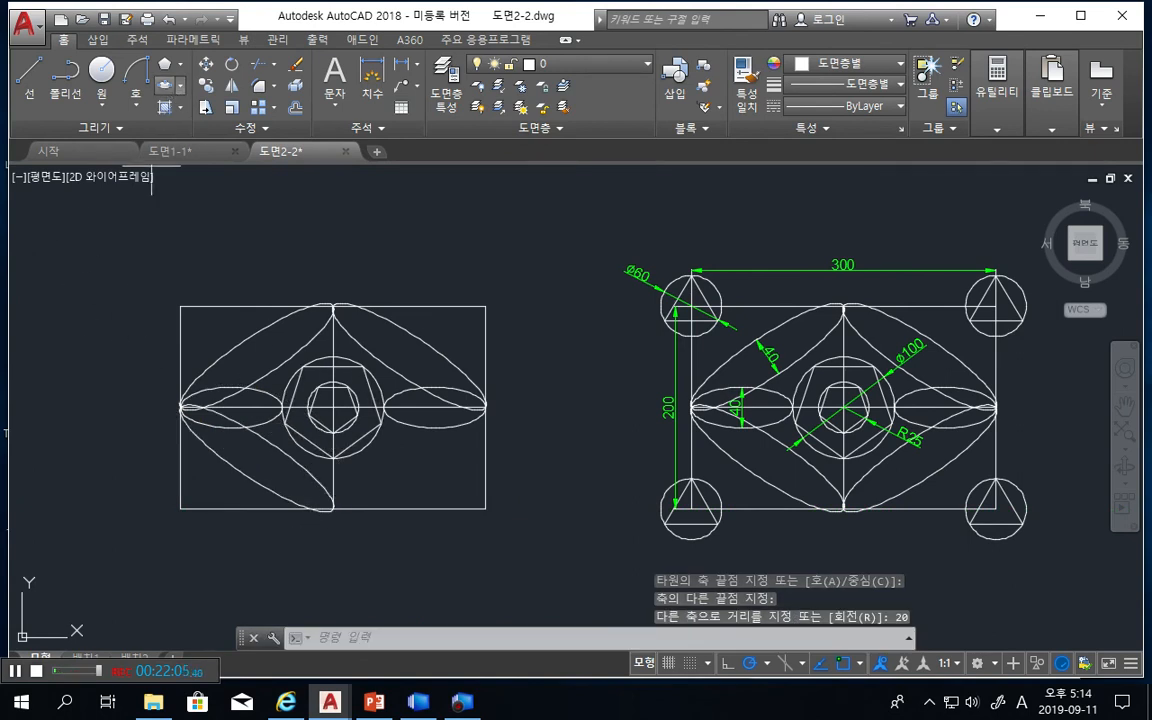
Draw a slanted ellipse from the rectangle's lower edge midpoint to its right edge midpoint, with other half-axis 20
{"action": "left_click", "coordinate": [165, 86]}
{"action": "left_click", "coordinate": [333, 508]}
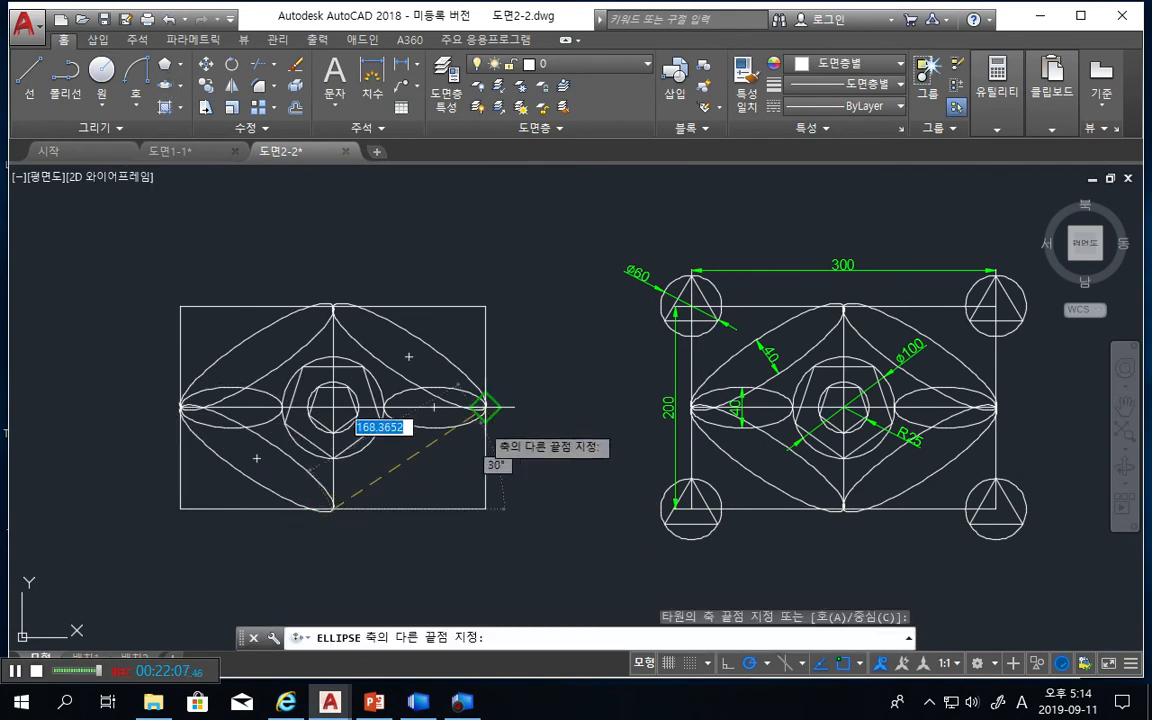
{"action": "left_click", "coordinate": [485, 407]}
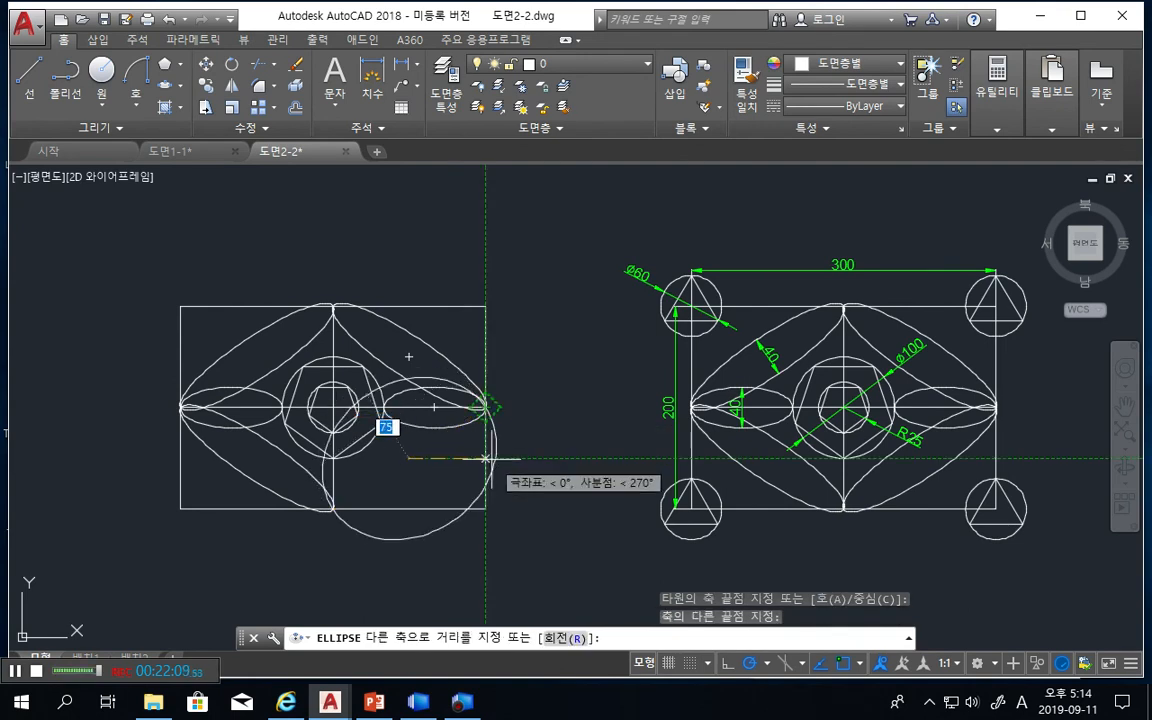
{"action": "type", "text": "20"}
{"action": "key", "text": "Return"}
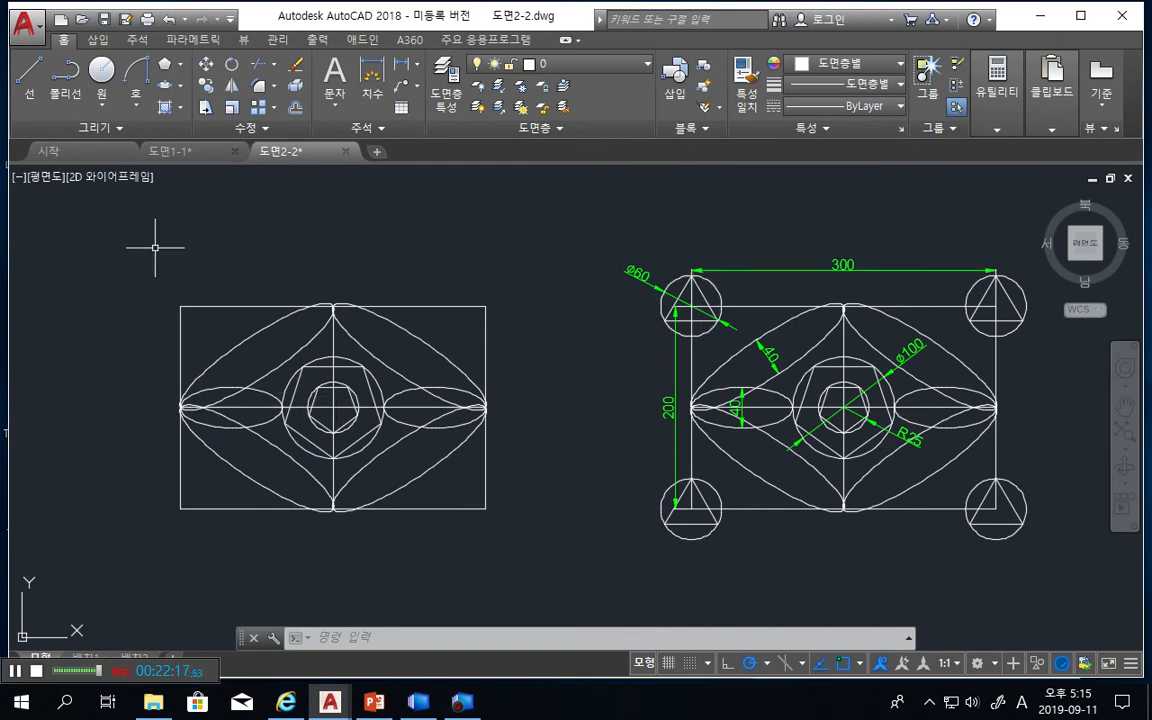
Draw a circle of radius 30 centered on the rectangle's upper-left corner
{"action": "type", "text": "c"}
{"action": "key", "text": "Return"}
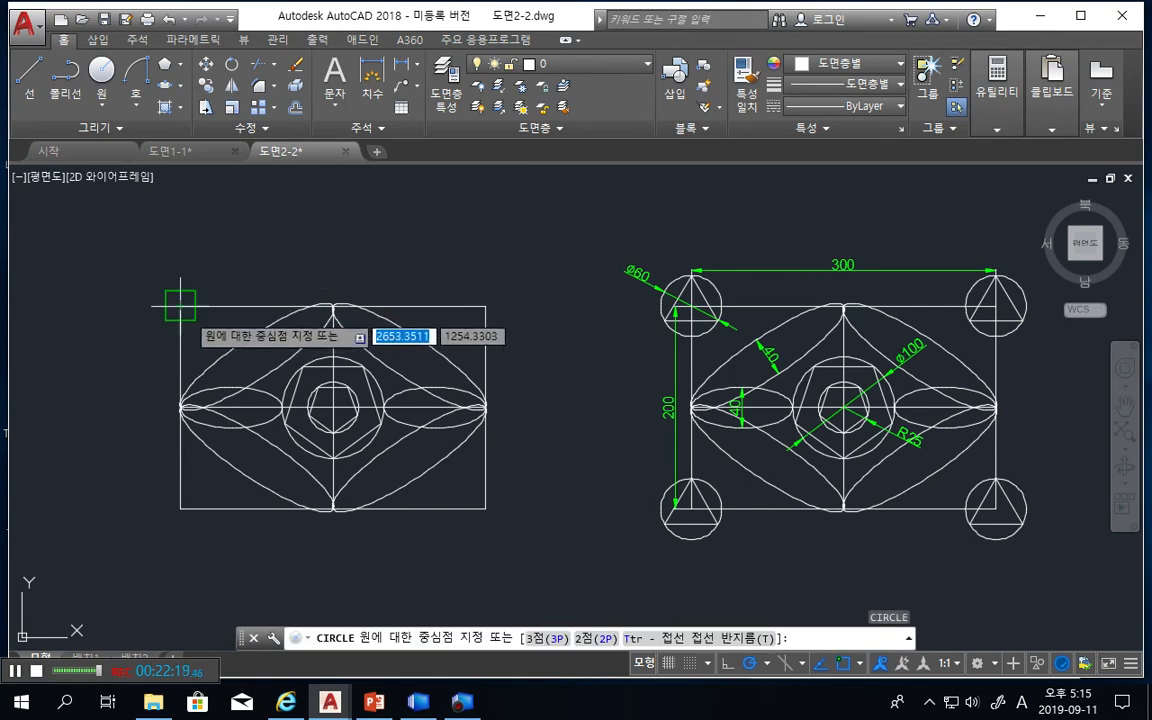
{"action": "left_click", "coordinate": [180, 306]}
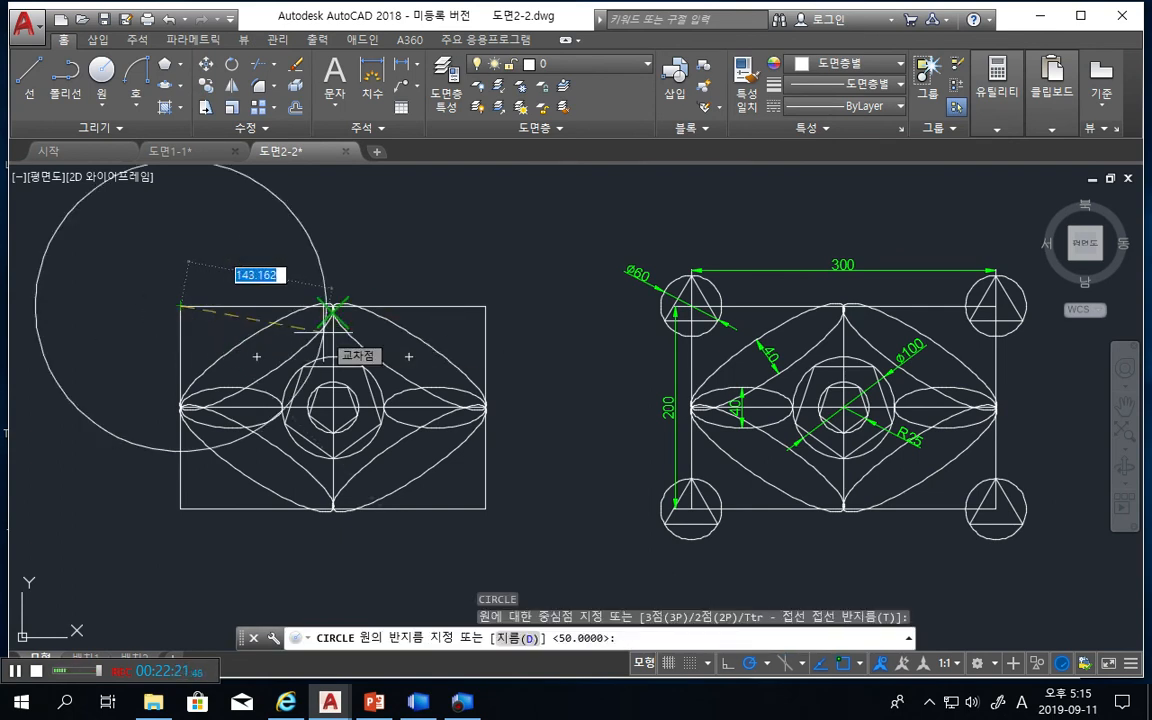
{"action": "type", "text": "30"}
{"action": "key", "text": "Return"}
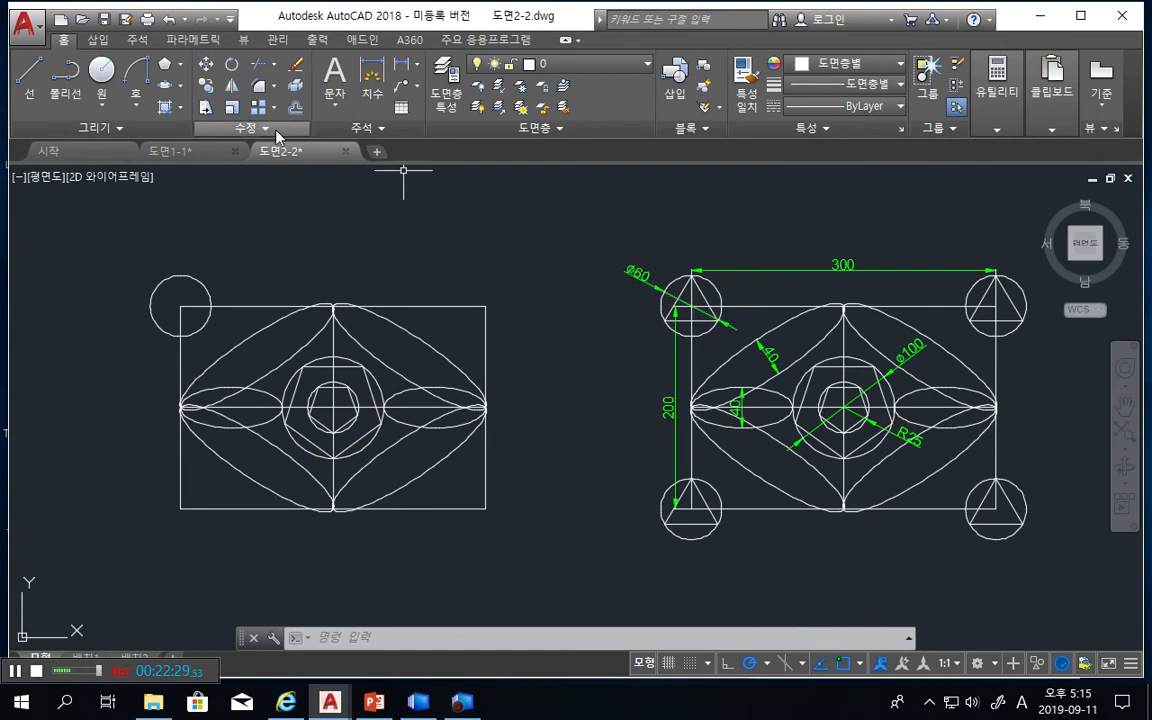
Draw a three-sided polygon inscribed in the rectangle's upper-left corner circle, centered on the corner with one vertex at the circle's top
{"action": "left_click", "coordinate": [179, 65]}
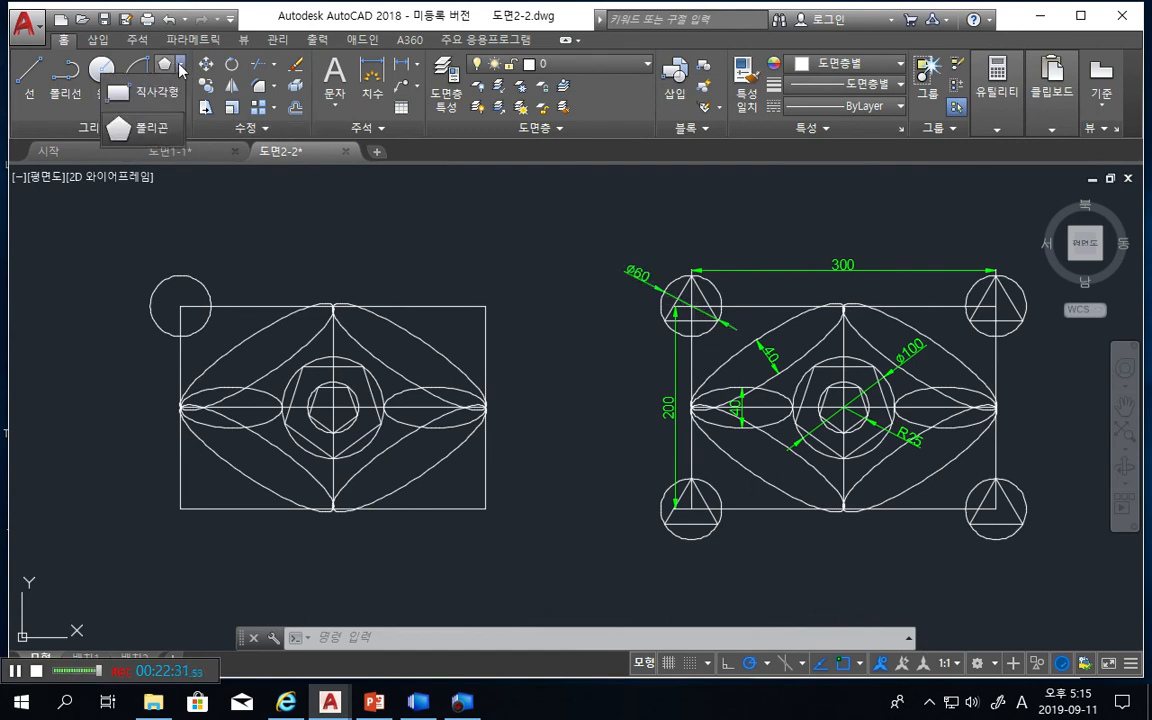
{"action": "left_click", "coordinate": [146, 130]}
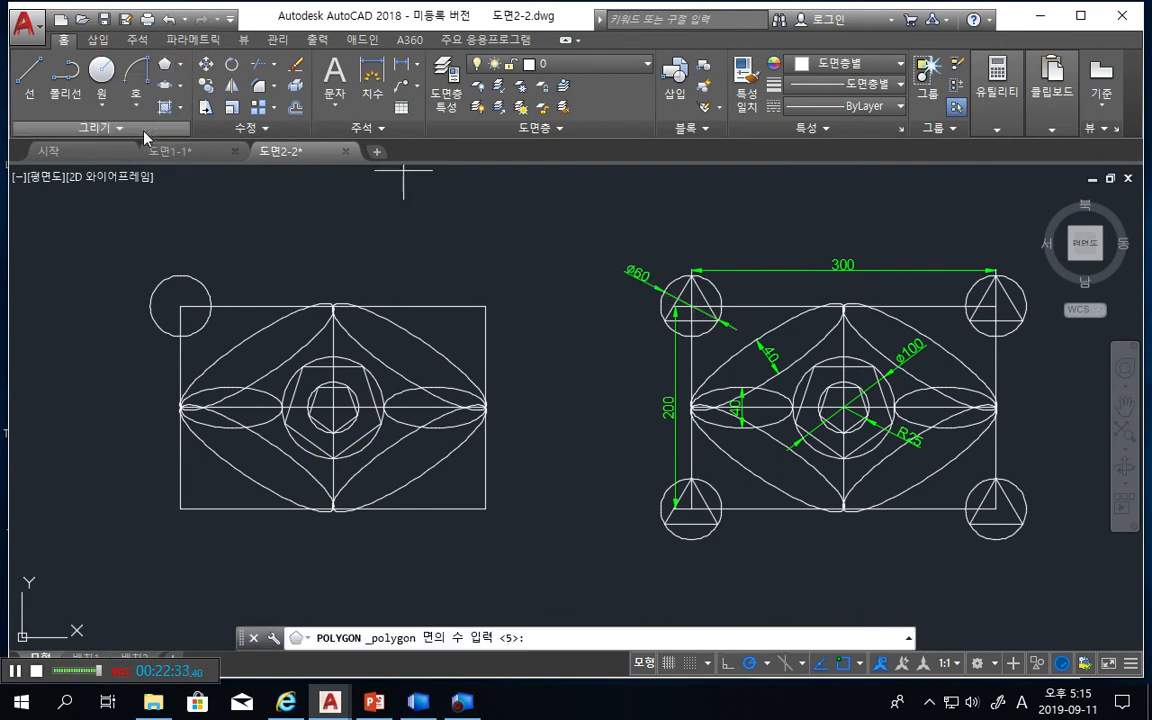
{"action": "type", "text": "3"}
{"action": "key", "text": "Return"}
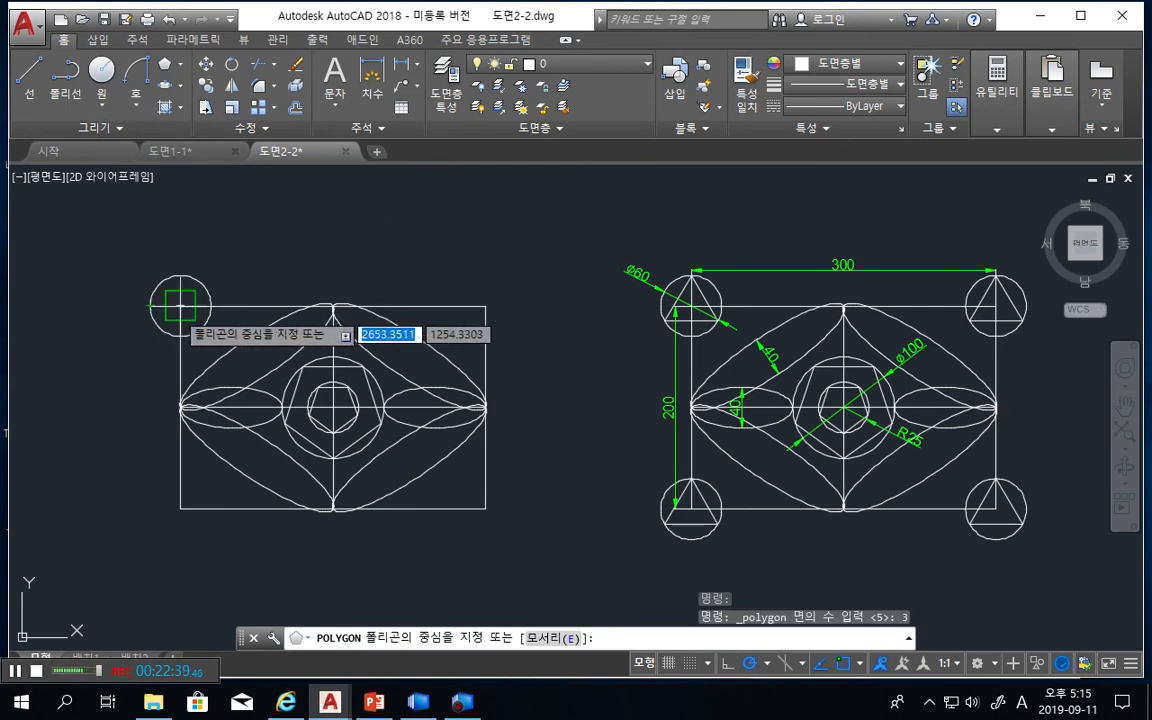
{"action": "left_click", "coordinate": [179, 312]}
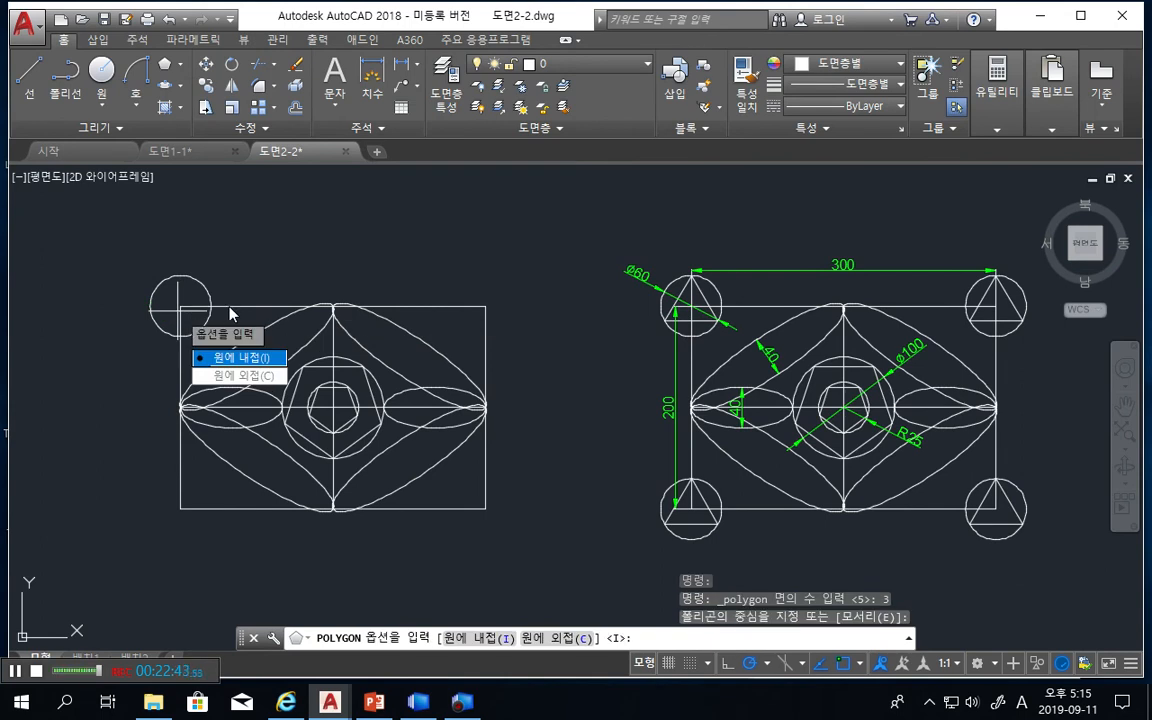
{"action": "left_click", "coordinate": [249, 363]}
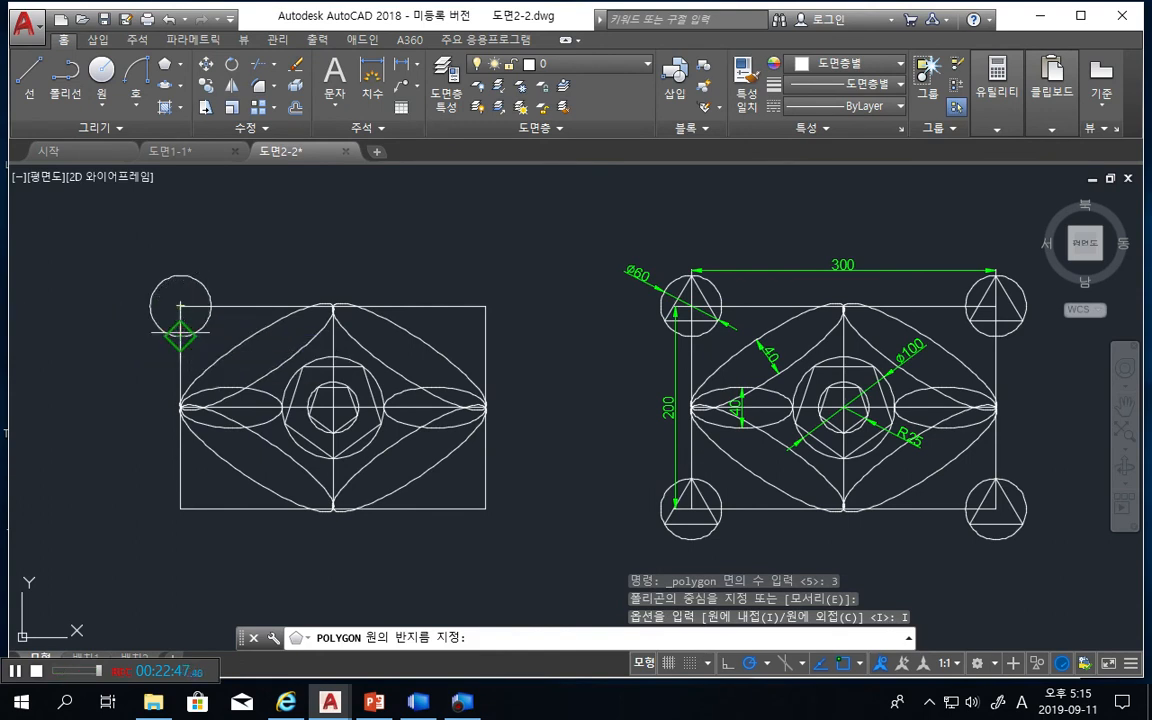
{"action": "left_click", "coordinate": [180, 275]}
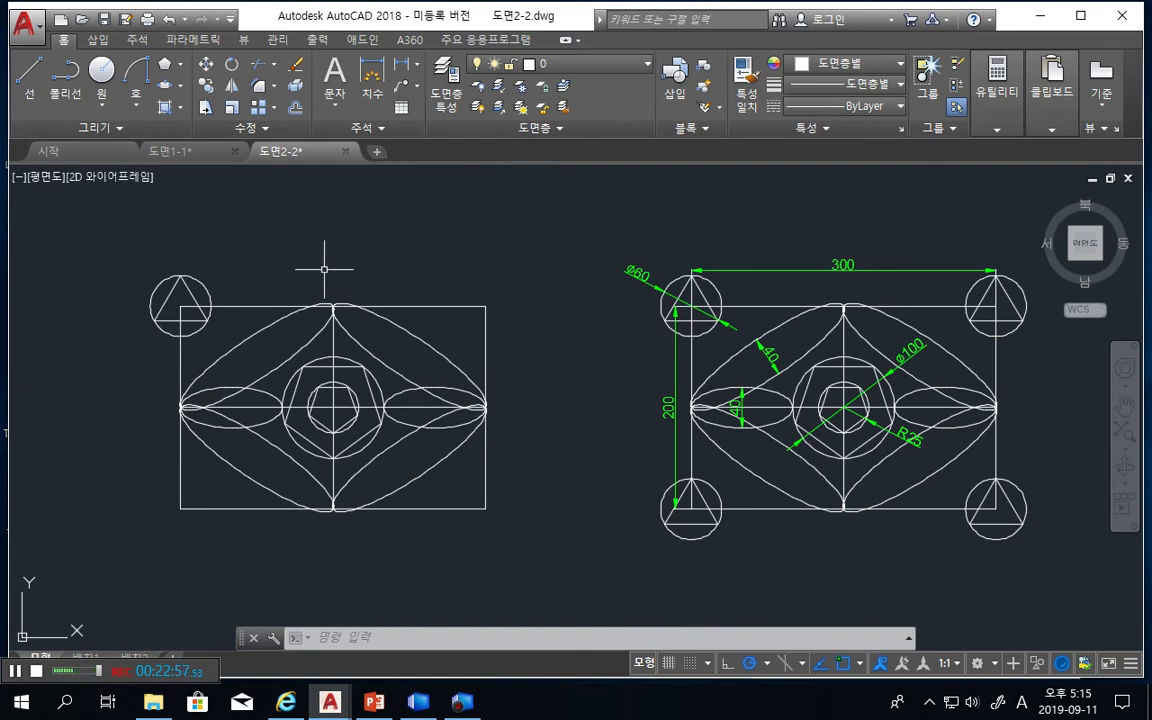
{"action": "scroll", "coordinate": [187, 298], "scroll_direction": "up", "scroll_amount": 2}
{"action": "scroll", "coordinate": [265, 316], "scroll_direction": "up", "scroll_amount": 5}
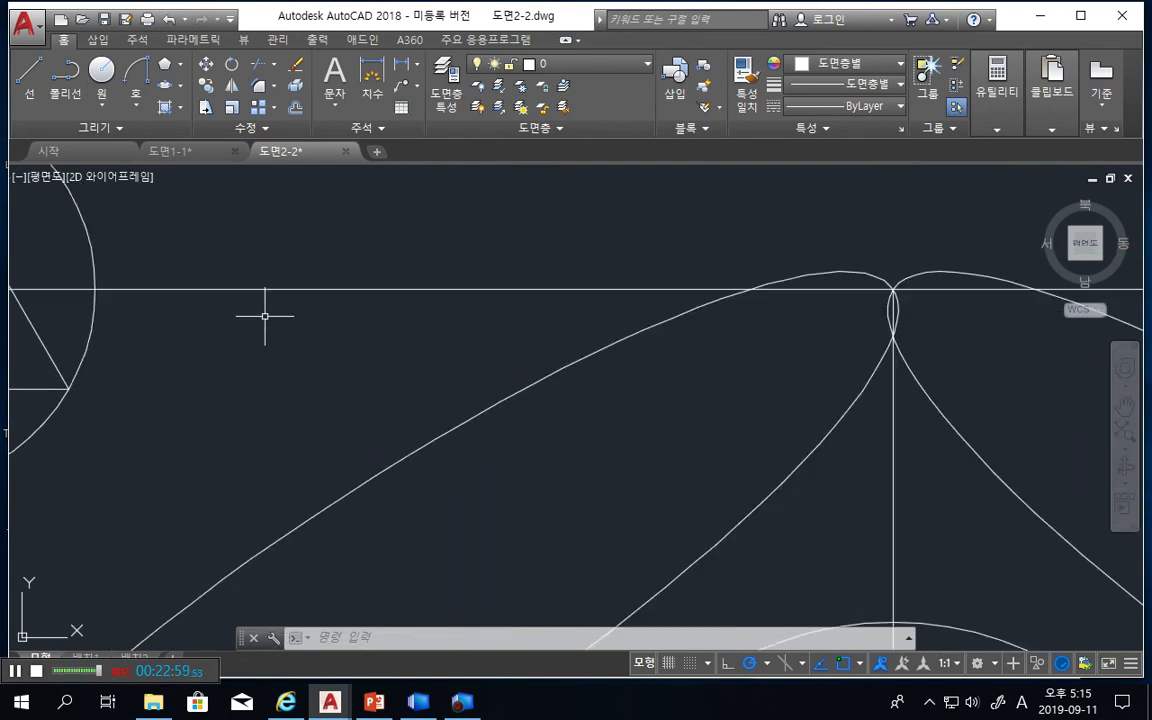
{"action": "middle_click_drag", "start_coordinate": [231, 355], "coordinate": [702, 506]}
{"action": "scroll", "coordinate": [635, 439], "scroll_direction": "down", "scroll_amount": 5}
{"action": "scroll", "coordinate": [630, 430], "scroll_direction": "down", "scroll_amount": 4}
{"action": "middle_click_drag", "start_coordinate": [617, 424], "coordinate": [261, 341]}
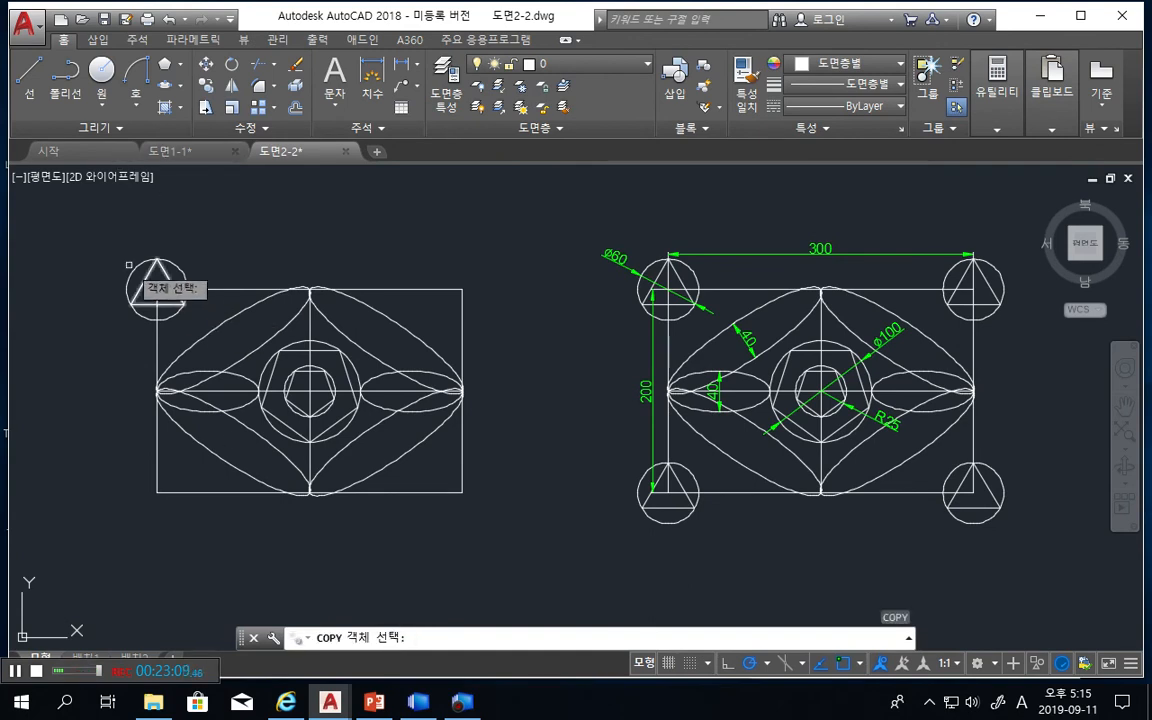
{"action": "mouse_move", "coordinate": [87, 224]}
{"action": "left_mouse_down"}
{"action": "mouse_move", "coordinate": [155, 340]}
{"action": "mouse_move", "coordinate": [219, 257]}
{"action": "mouse_move", "coordinate": [204, 238]}
{"action": "left_mouse_up"}
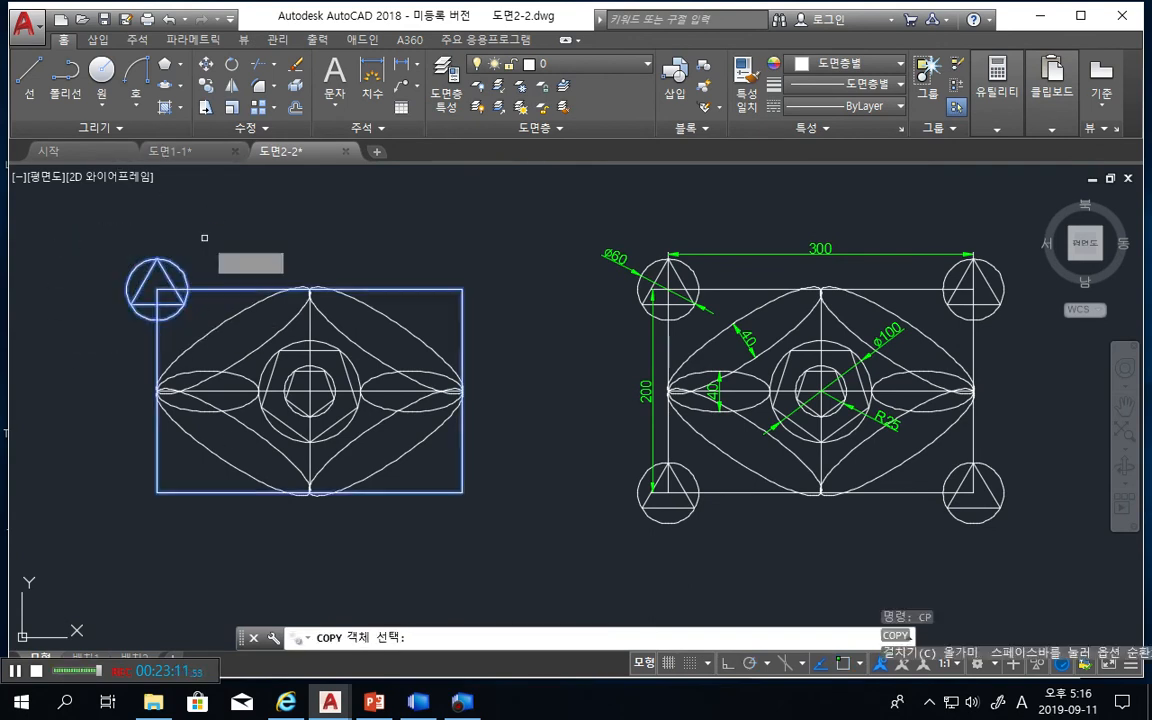
{"action": "key", "text": "Escape"}
{"action": "key", "text": "Escape"}
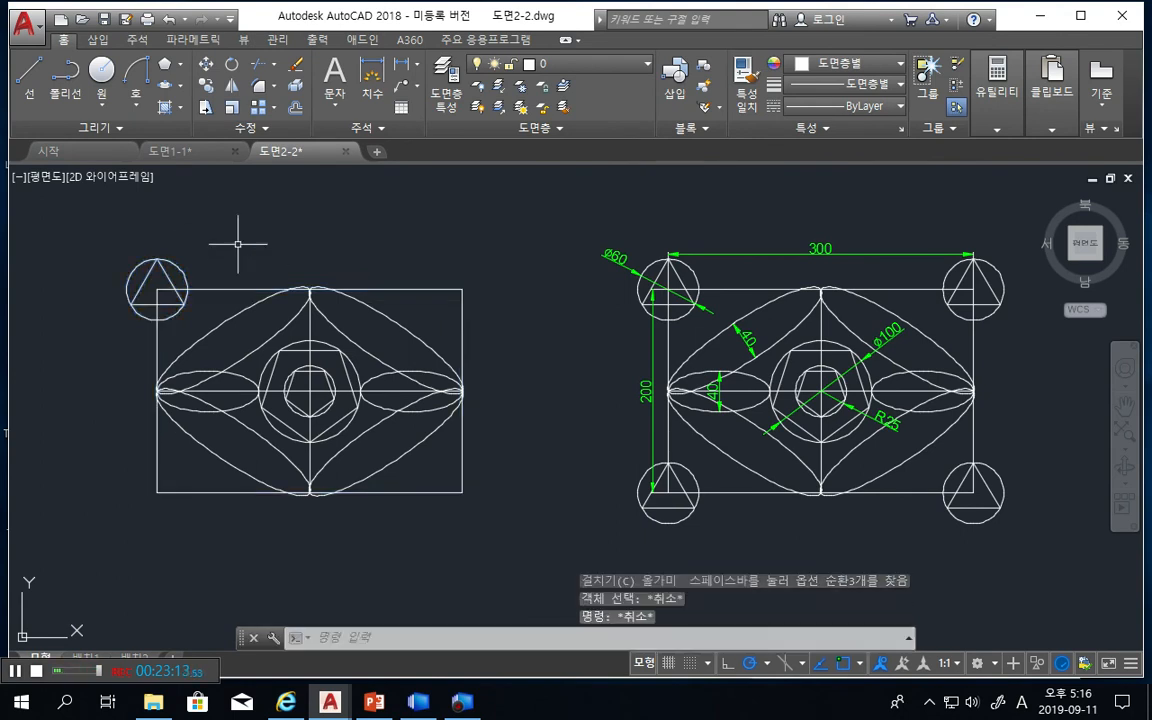
Copy the upper-left corner circle and its triangle from the circle's center to the rectangle's other three corners
{"action": "type", "text": "co"}
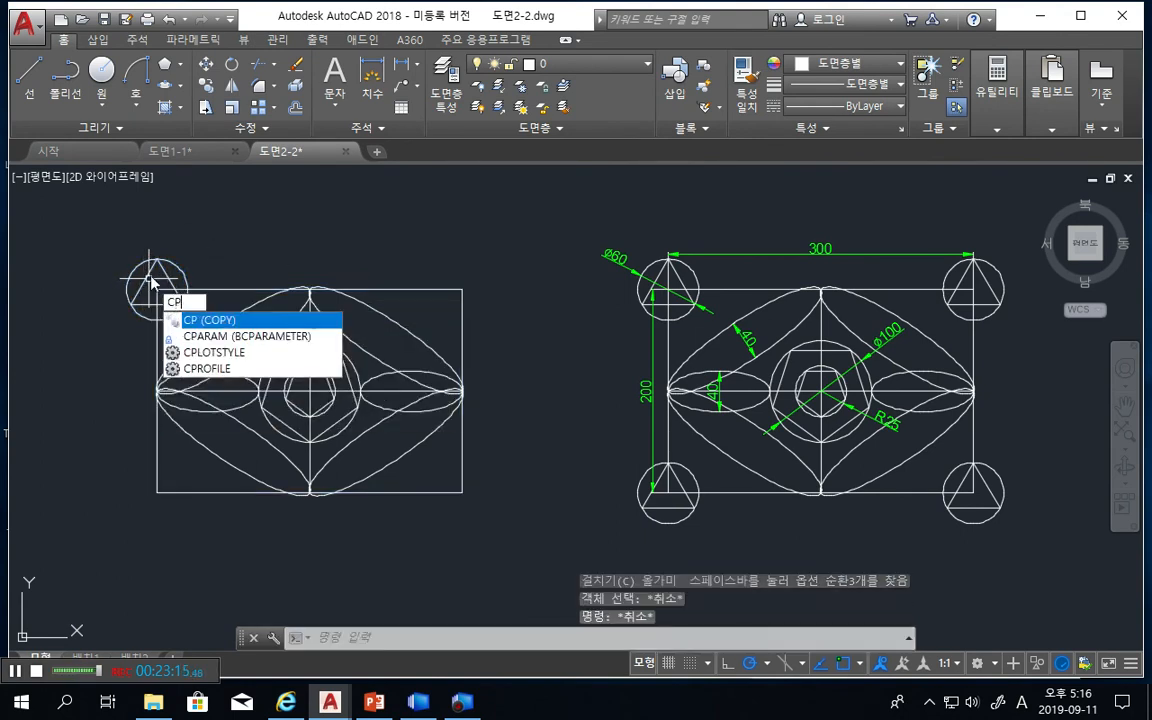
{"action": "key", "text": "Return"}
{"action": "left_click", "coordinate": [132, 268]}
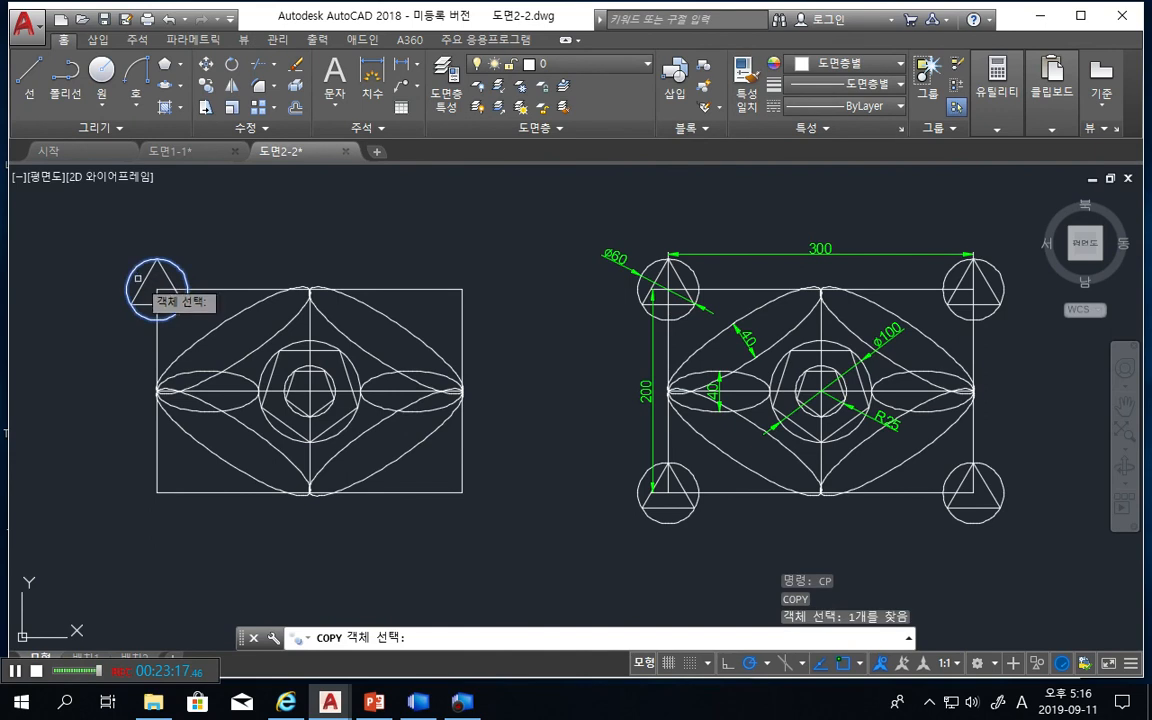
{"action": "left_click", "coordinate": [144, 277]}
{"action": "key", "text": "Return"}
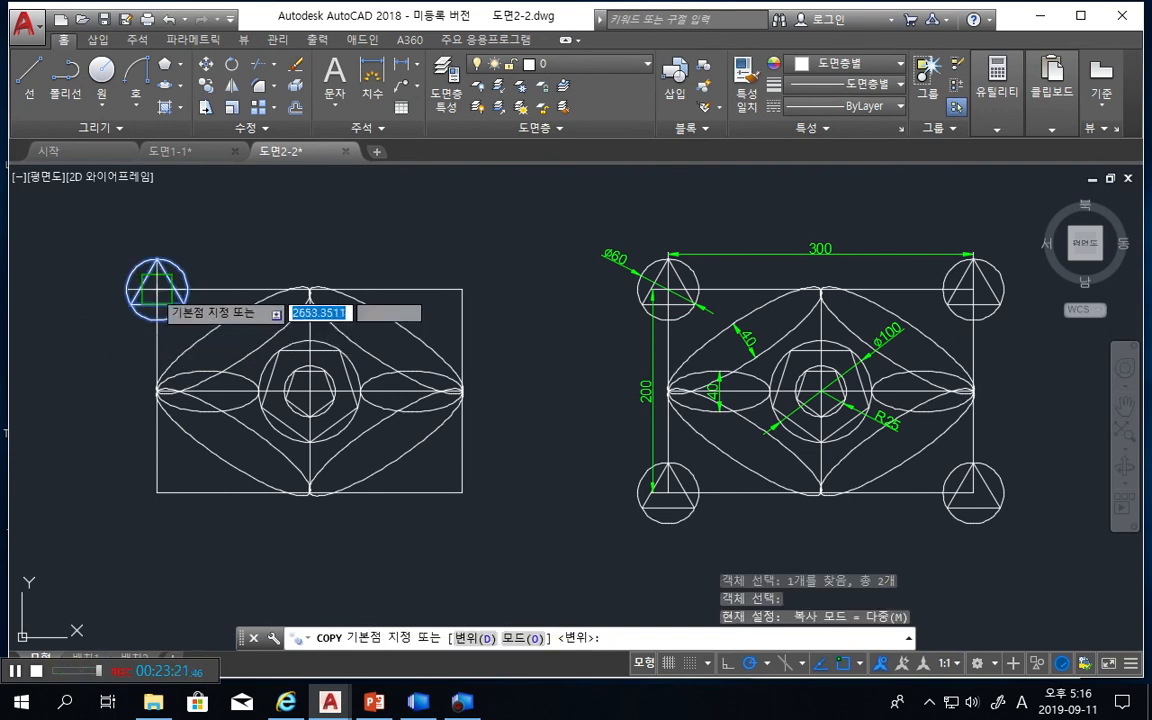
{"action": "left_click", "coordinate": [157, 290]}
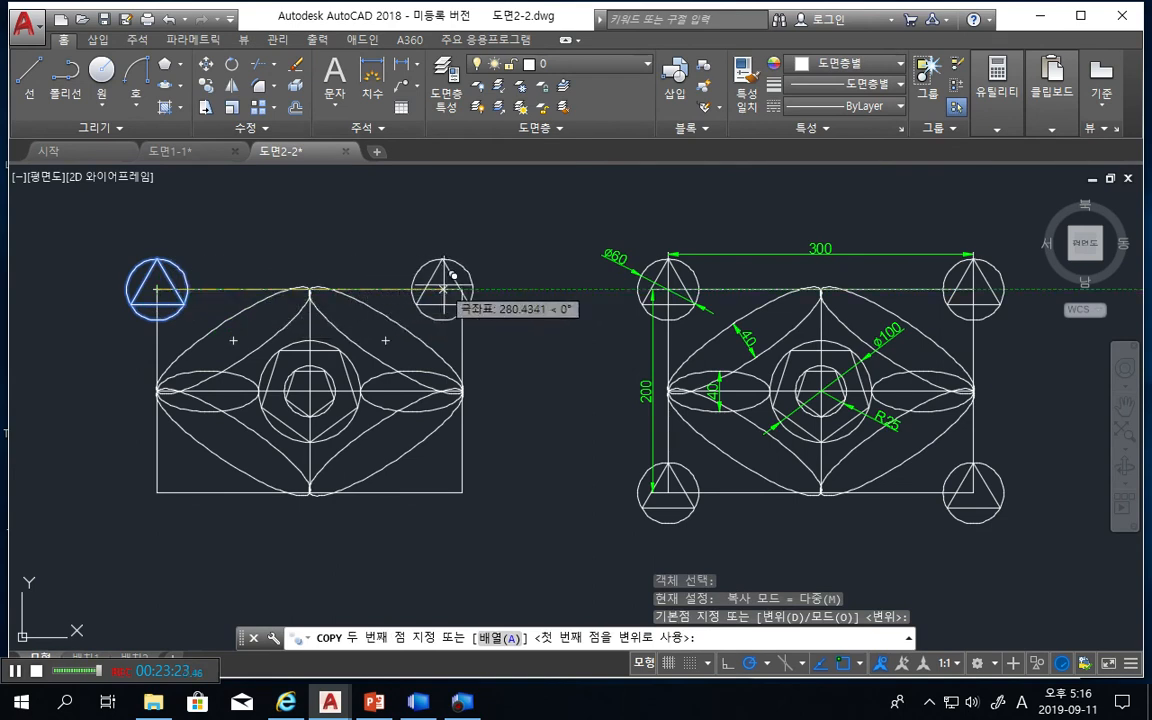
{"action": "left_click", "coordinate": [462, 290]}
{"action": "left_click", "coordinate": [468, 487]}
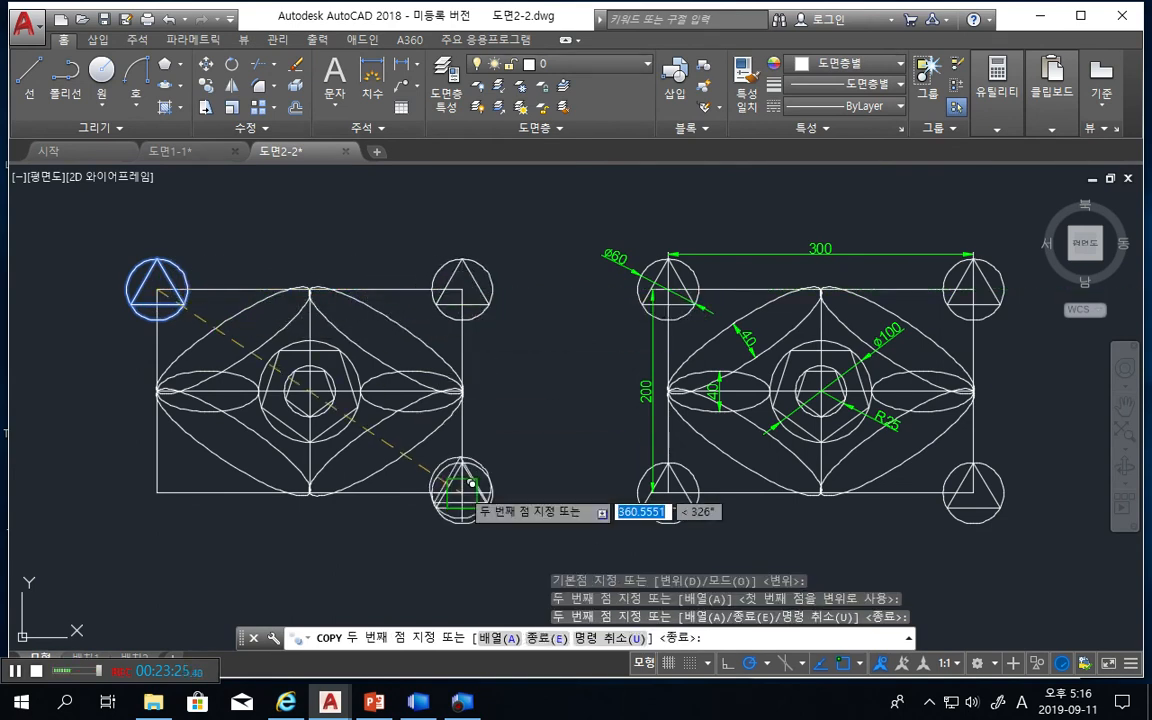
{"action": "left_click", "coordinate": [158, 490]}
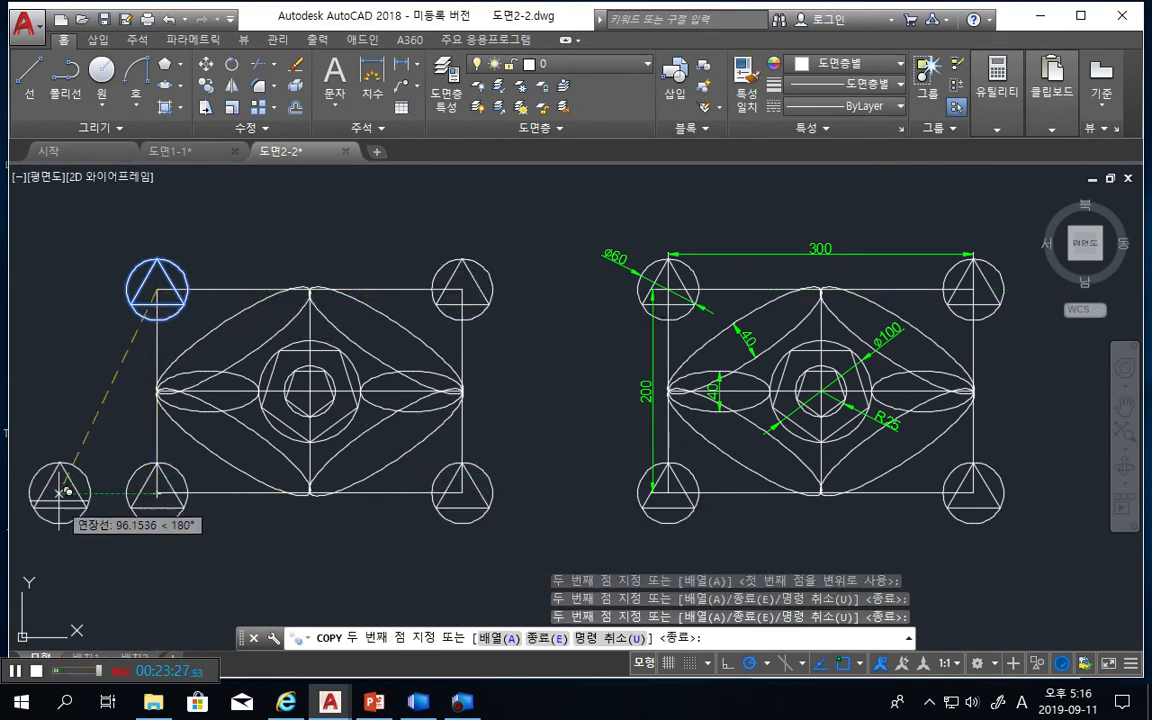
{"action": "key", "text": "Escape"}
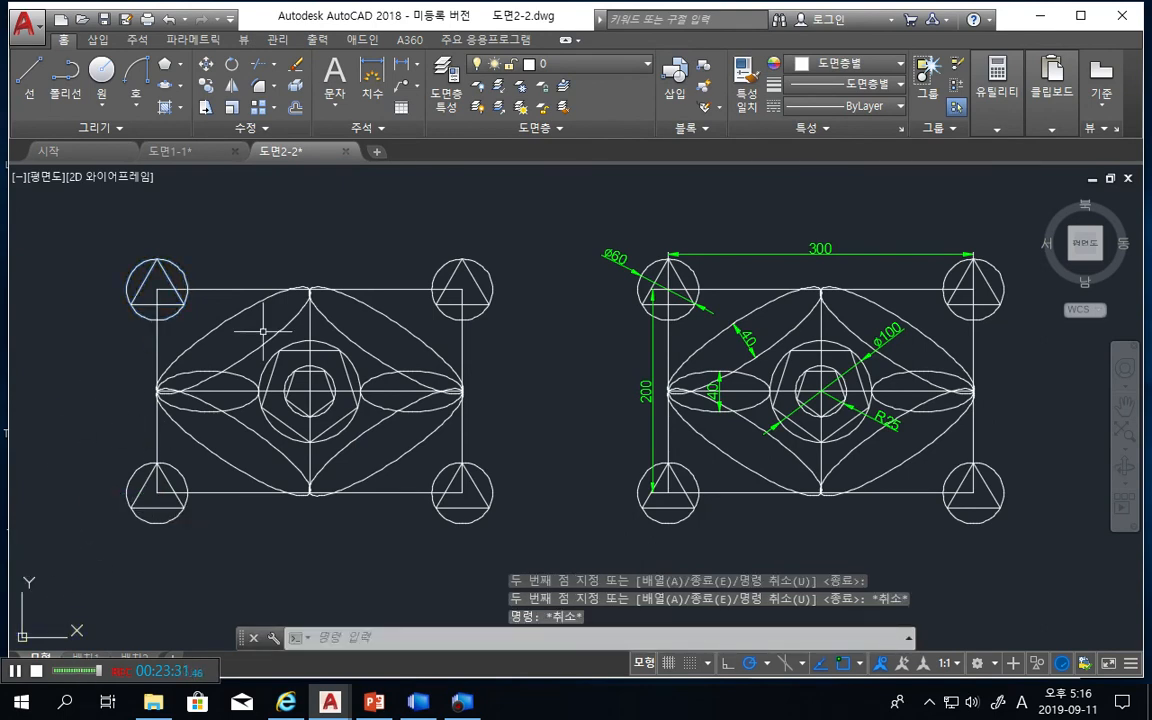
Add linear dimensions for the redrawn rectangle's width above its upper edge and its height outside its left edge
{"action": "left_click", "coordinate": [405, 65]}
{"action": "left_click", "coordinate": [157, 290]}
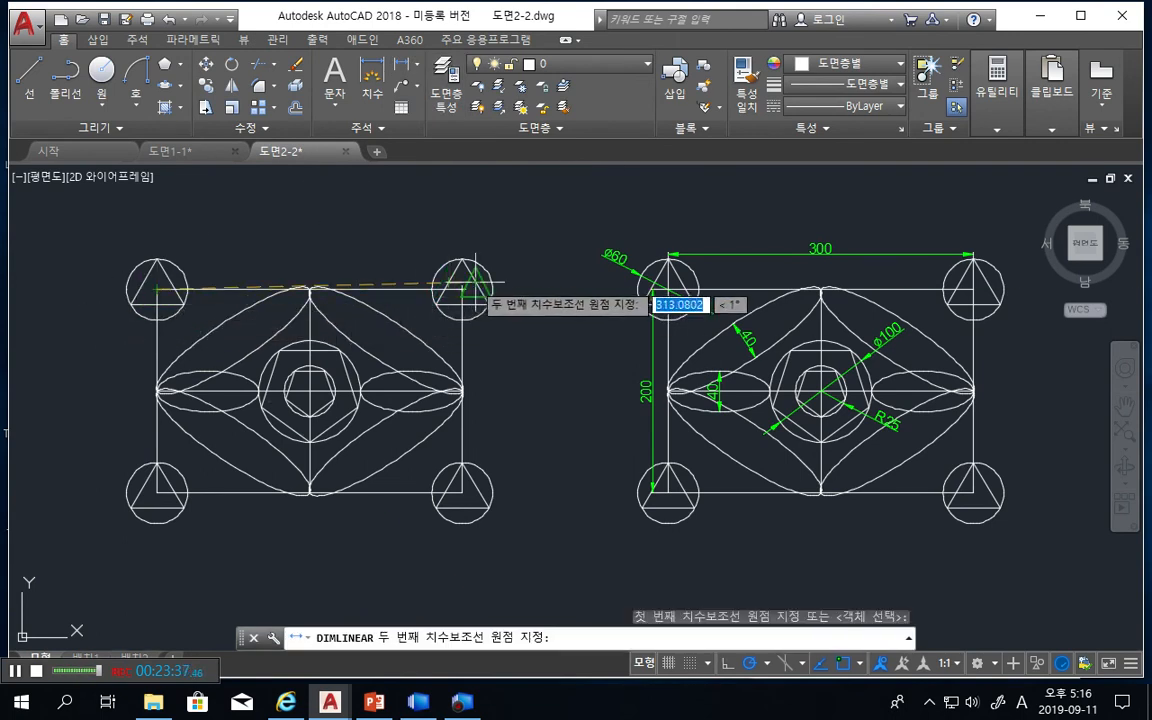
{"action": "left_click", "coordinate": [462, 289]}
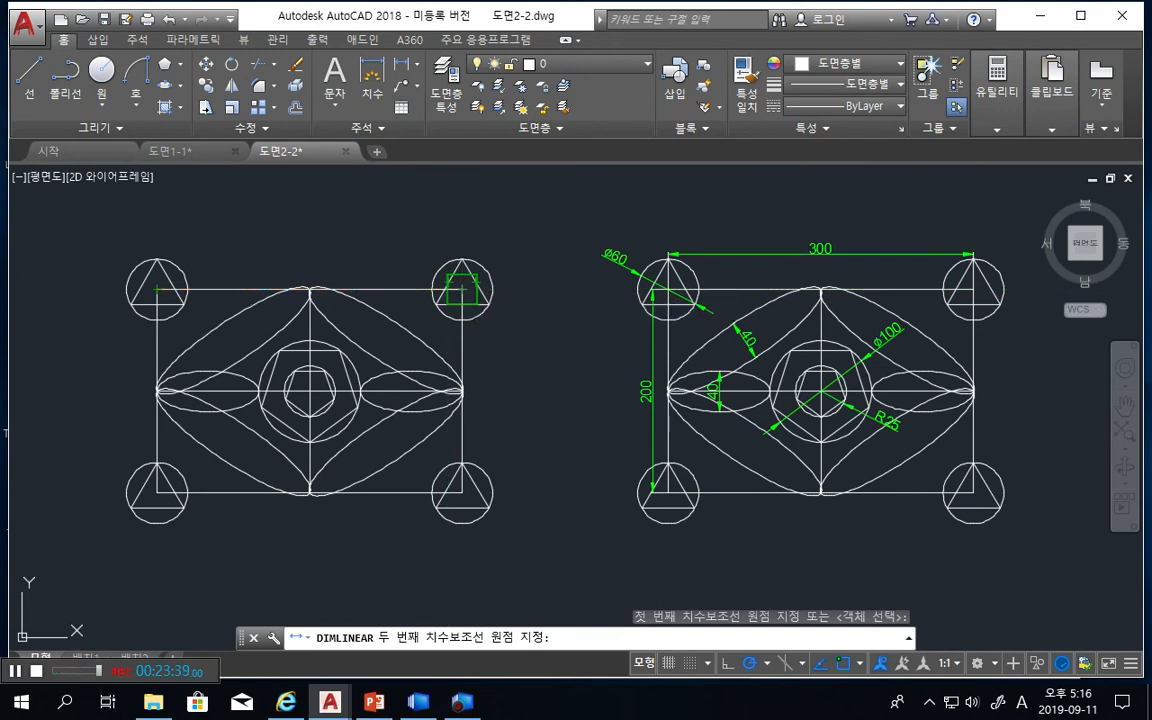
{"action": "left_click", "coordinate": [388, 233]}
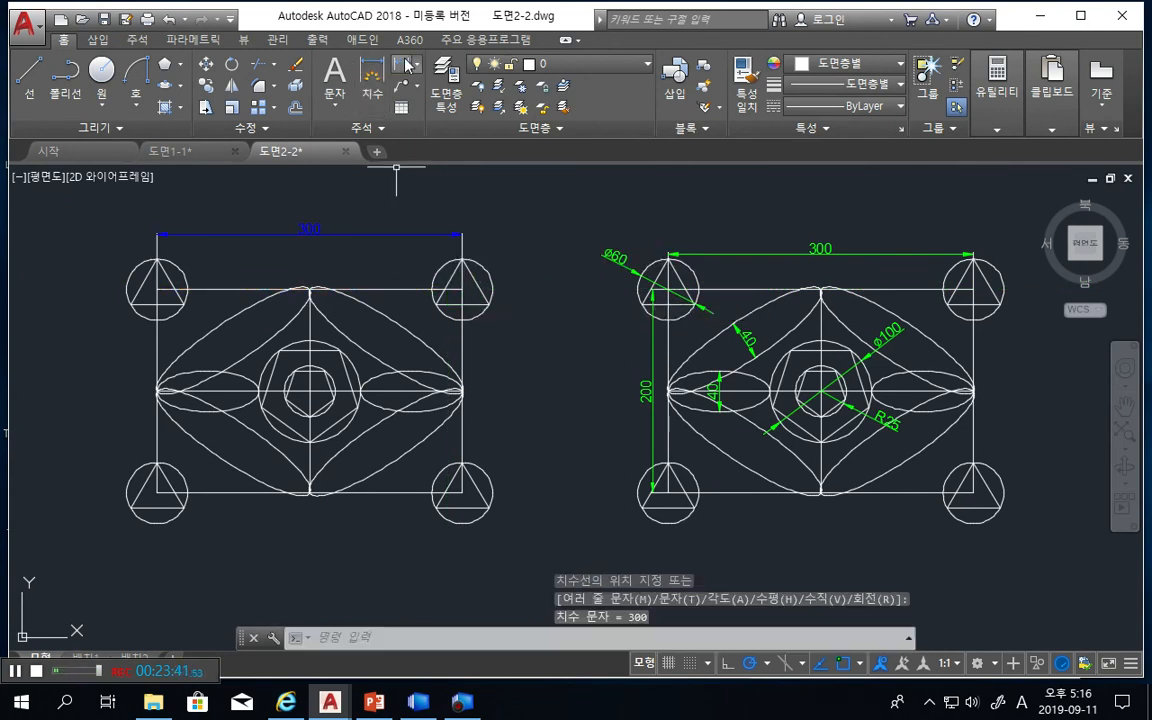
{"action": "left_click", "coordinate": [406, 64]}
{"action": "left_click", "coordinate": [157, 289]}
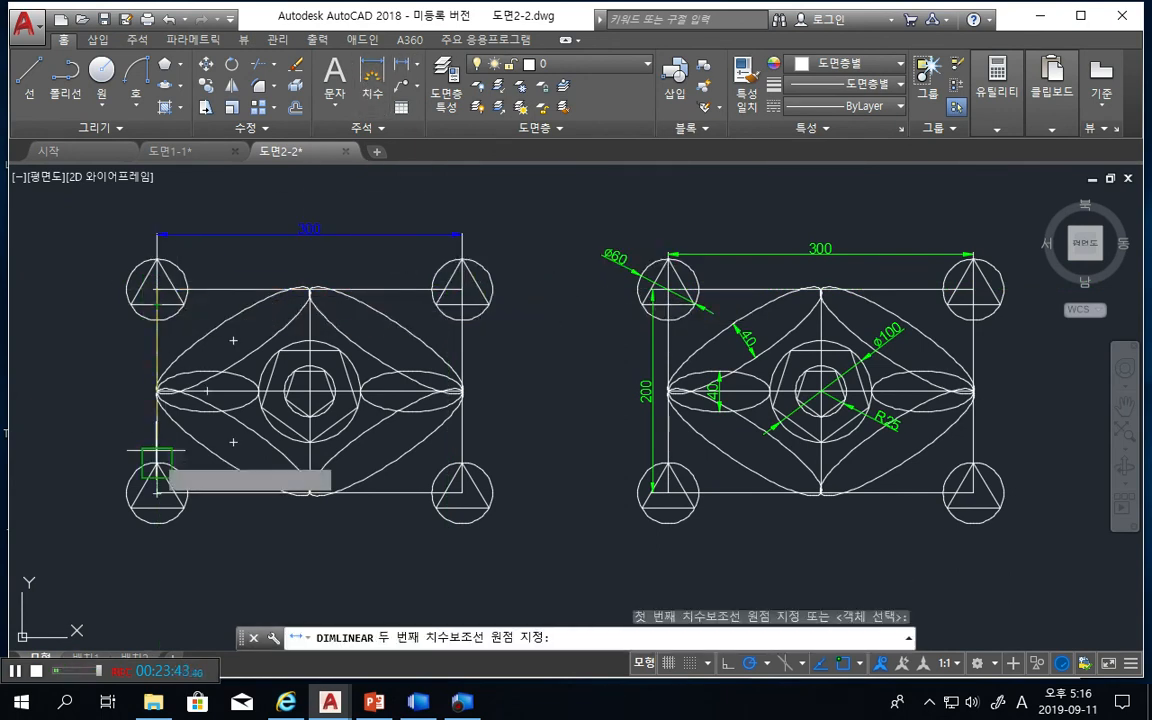
{"action": "left_click", "coordinate": [157, 492]}
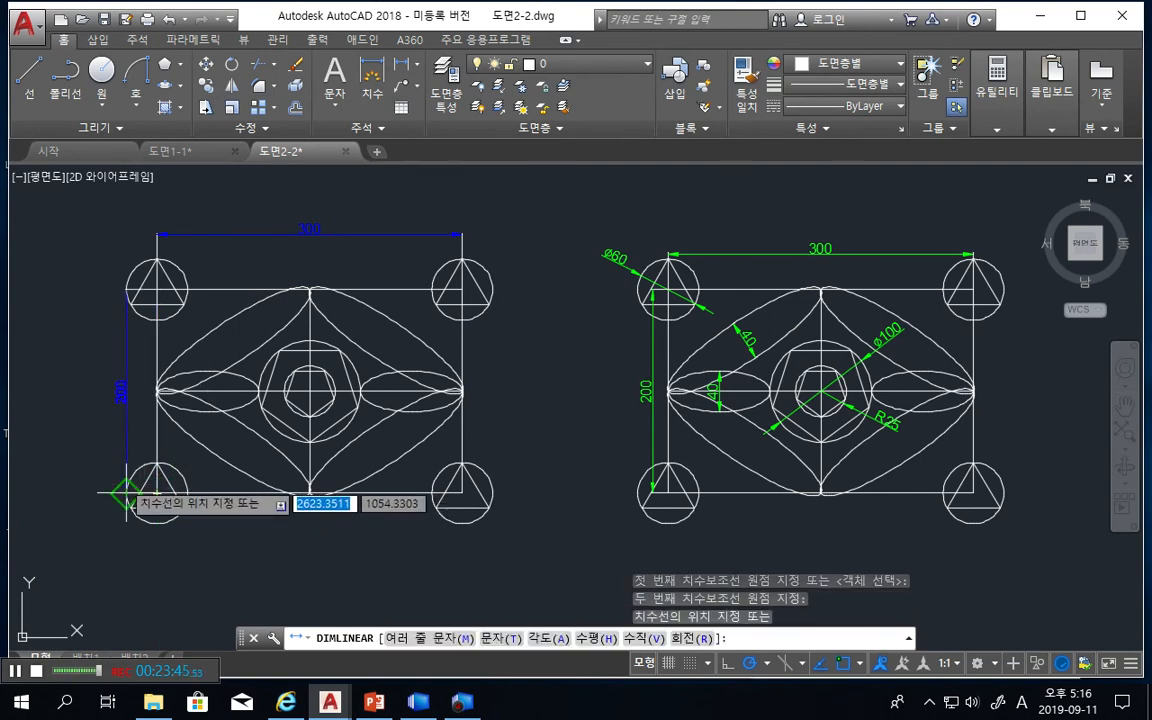
{"action": "left_click", "coordinate": [126, 478]}
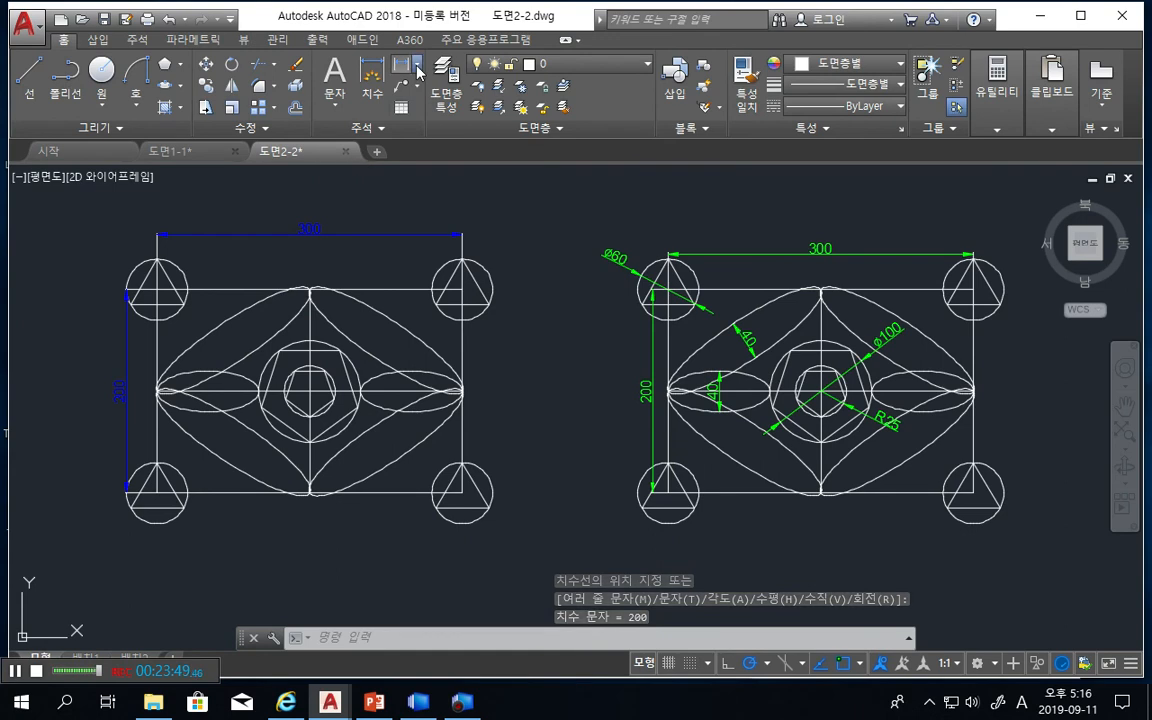
Add a diameter dimension to the upper-left corner circle, with its text outside the circle to the upper left
{"action": "left_click", "coordinate": [418, 68]}
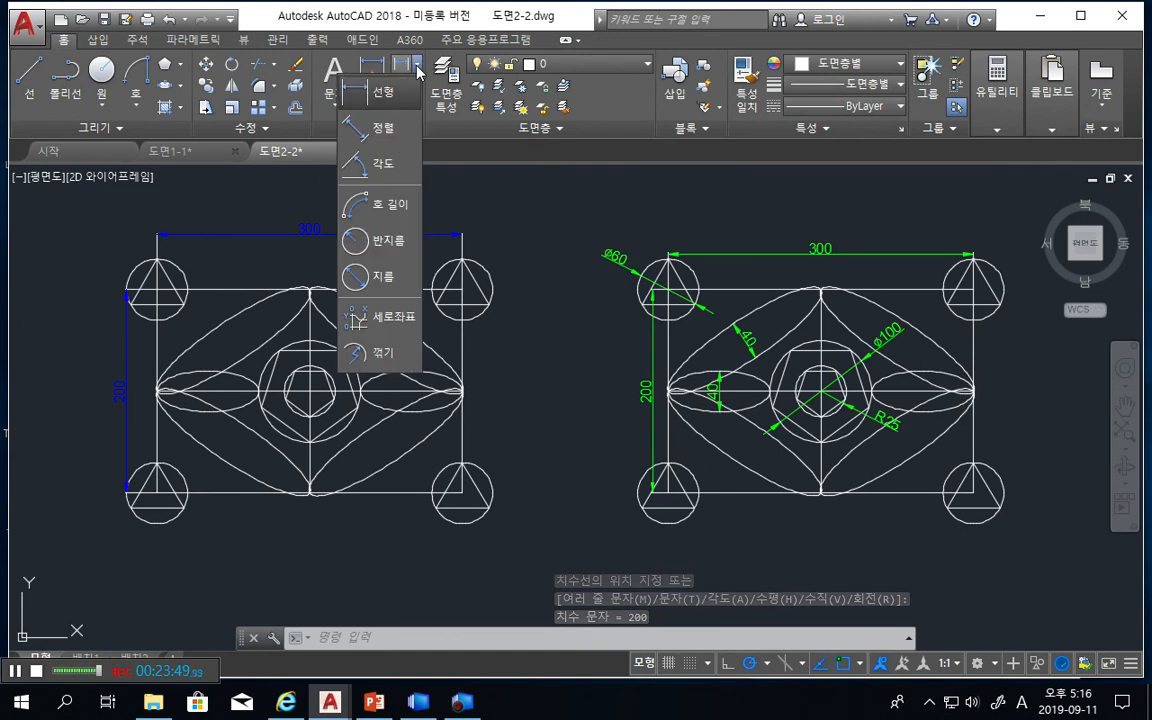
{"action": "left_click", "coordinate": [347, 275]}
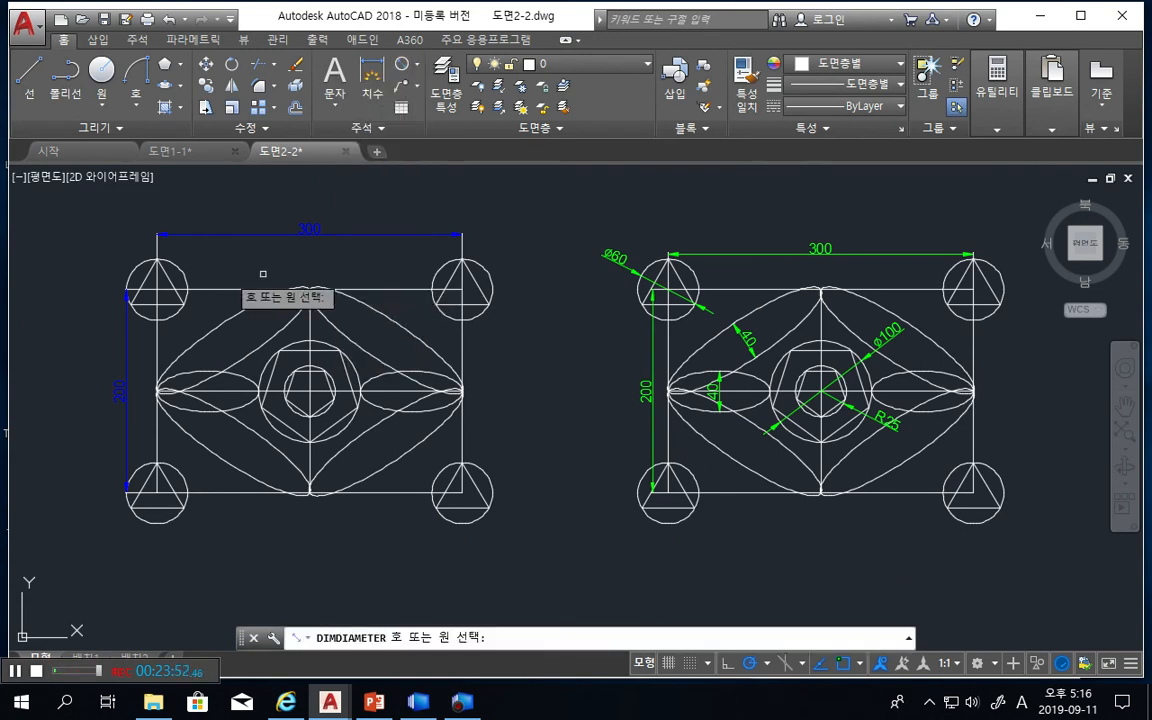
{"action": "left_click", "coordinate": [134, 270]}
{"action": "left_click", "coordinate": [93, 253]}
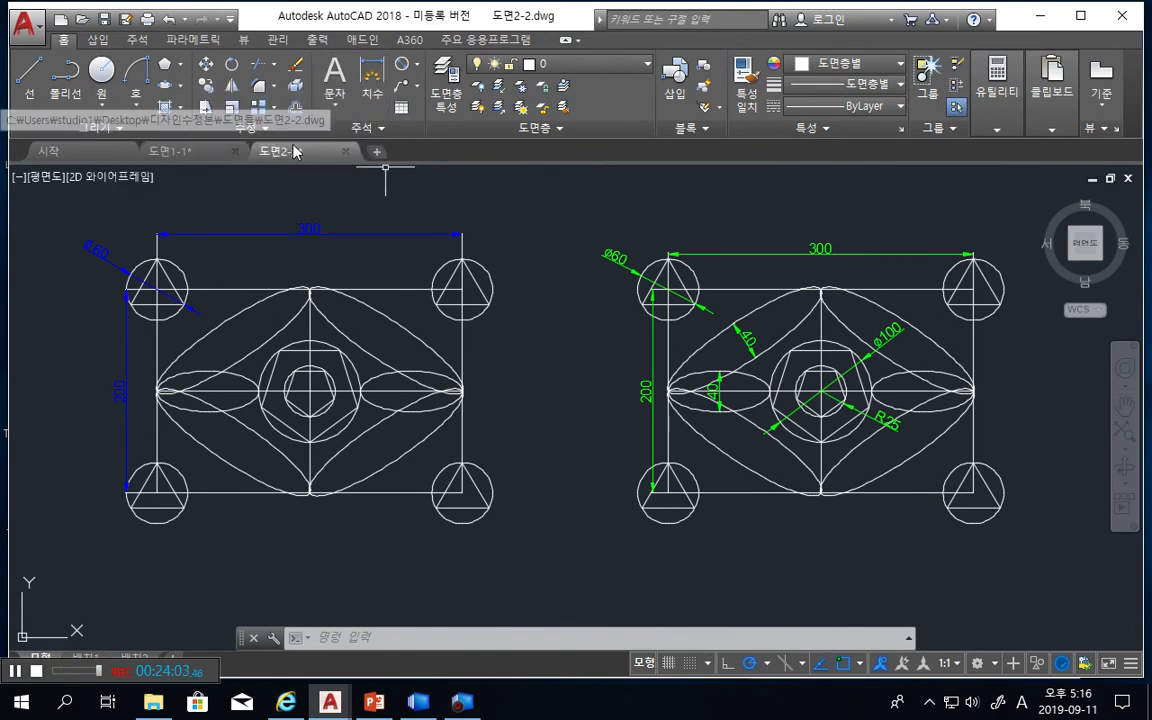
Add radius dimensions to the inner and outer central circles, with their texts beyond the rectangle's right edge
{"action": "mouse_move", "coordinate": [296, 152]}
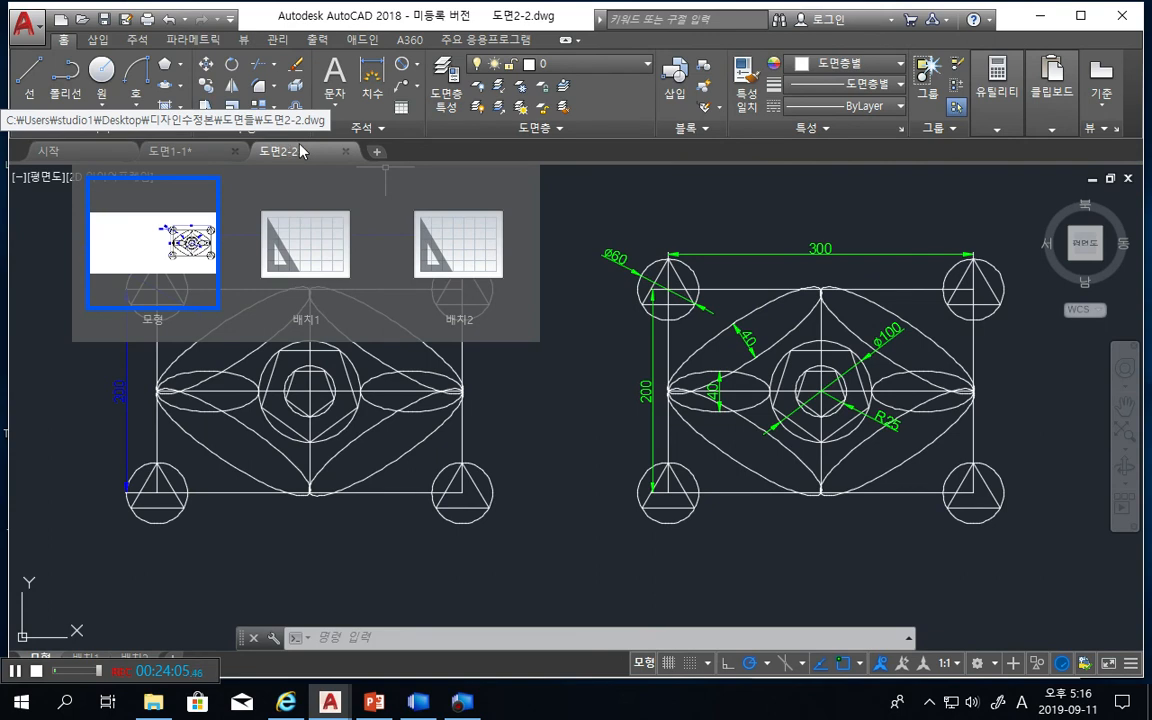
{"action": "left_click", "coordinate": [418, 66]}
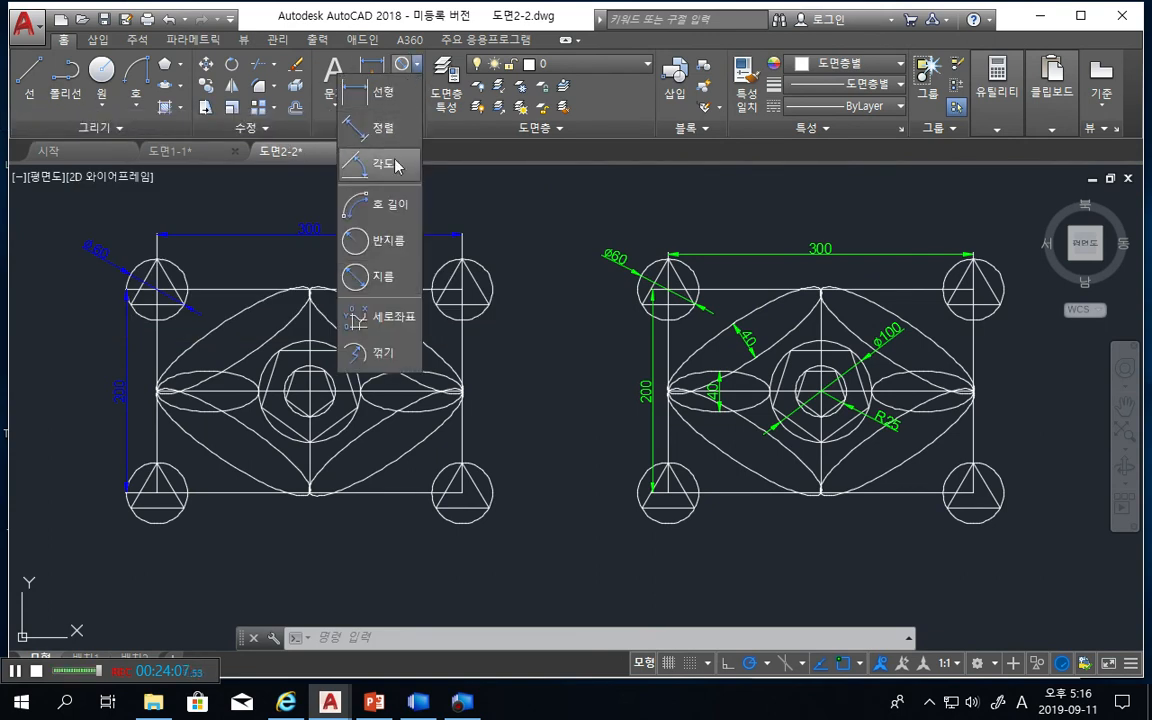
{"action": "left_click", "coordinate": [355, 243]}
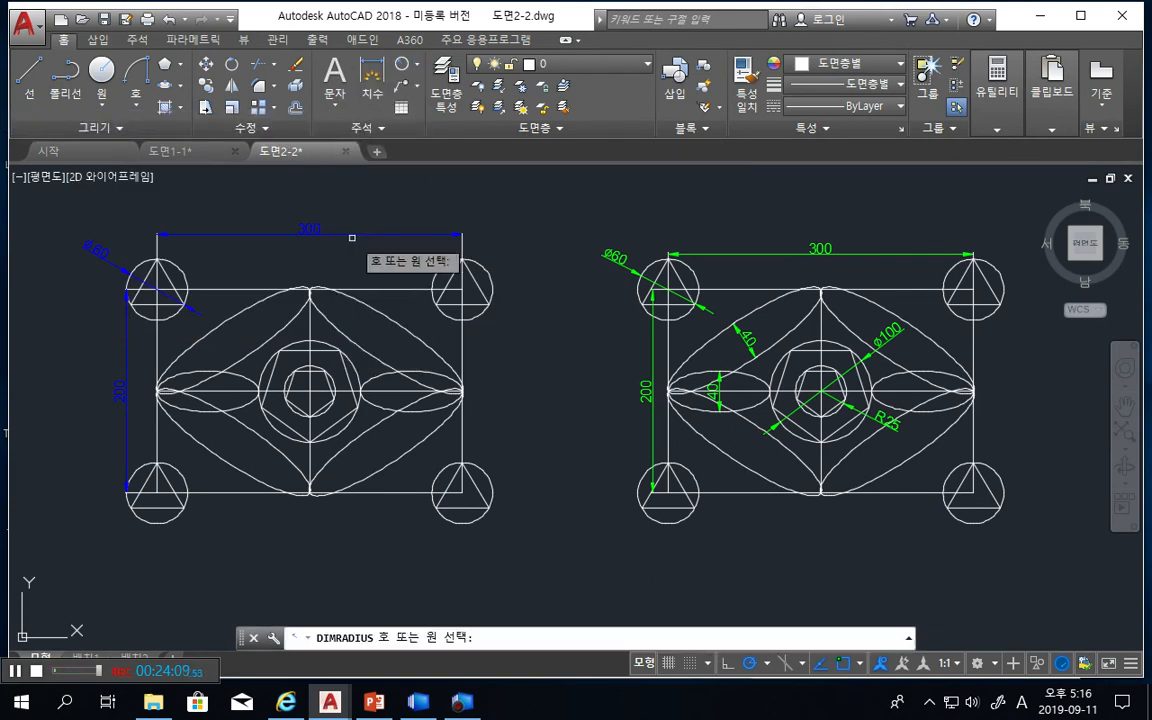
{"action": "left_click", "coordinate": [327, 399]}
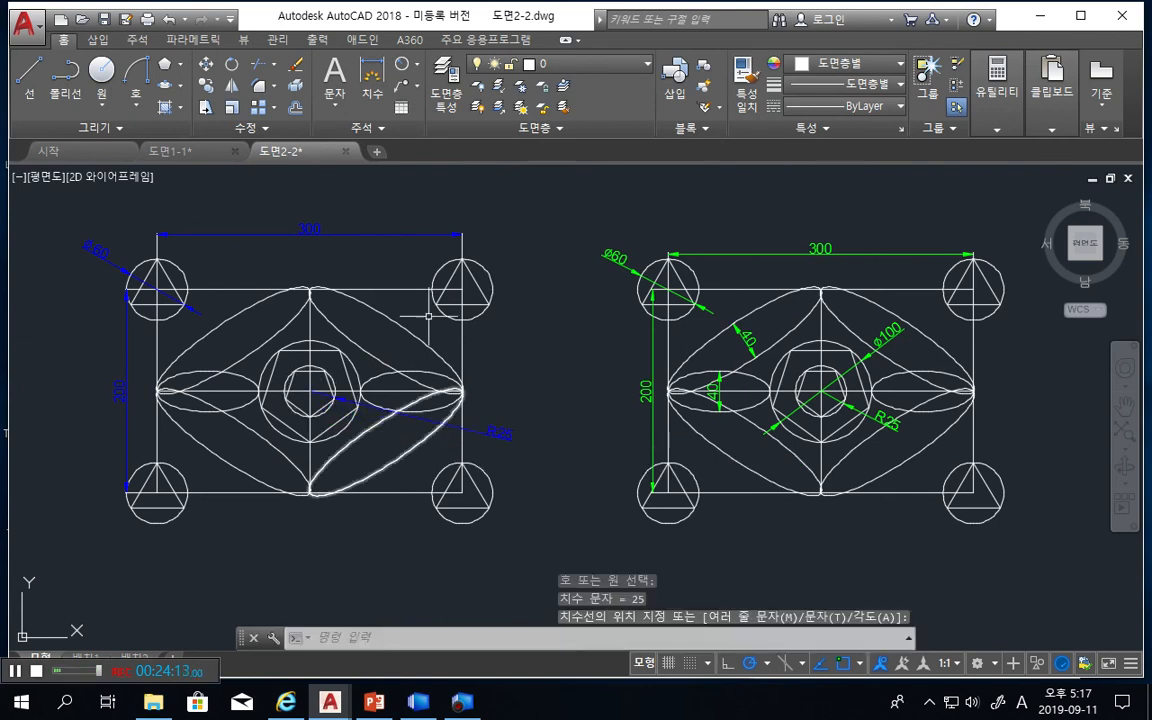
{"action": "left_click", "coordinate": [370, 72]}
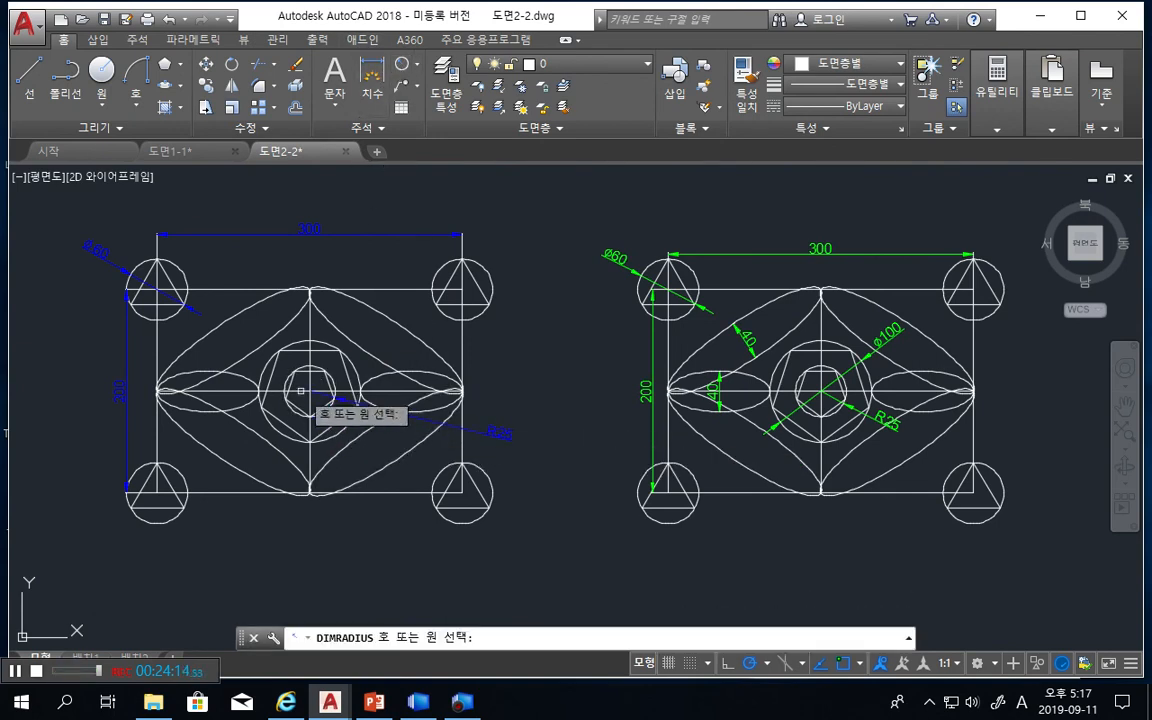
{"action": "left_click", "coordinate": [336, 427]}
{"action": "left_click", "coordinate": [512, 472]}
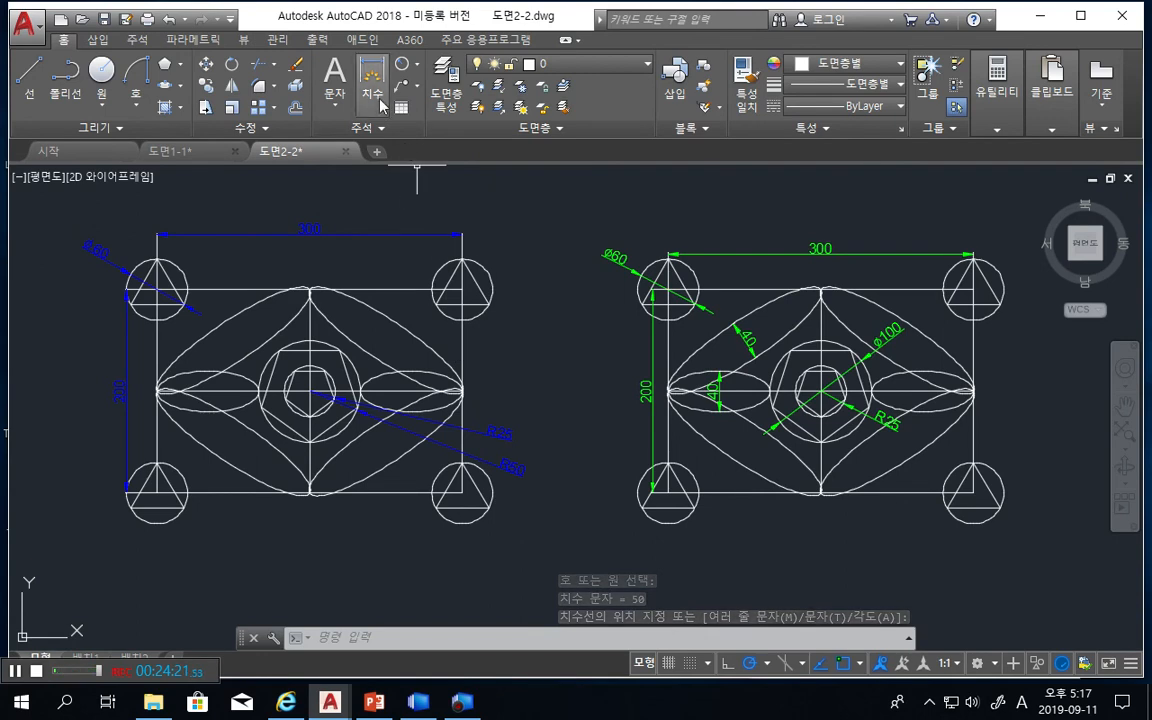
{"action": "left_click", "coordinate": [418, 66]}
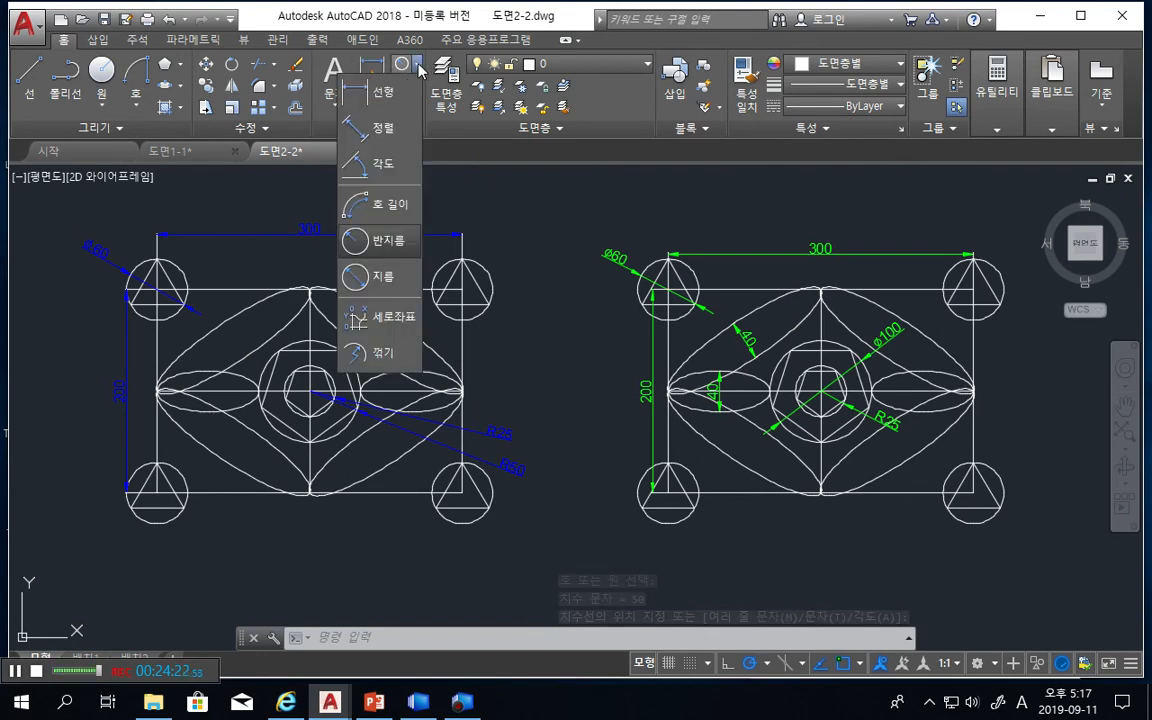
{"action": "left_click", "coordinate": [356, 98]}
{"action": "left_click", "coordinate": [222, 325]}
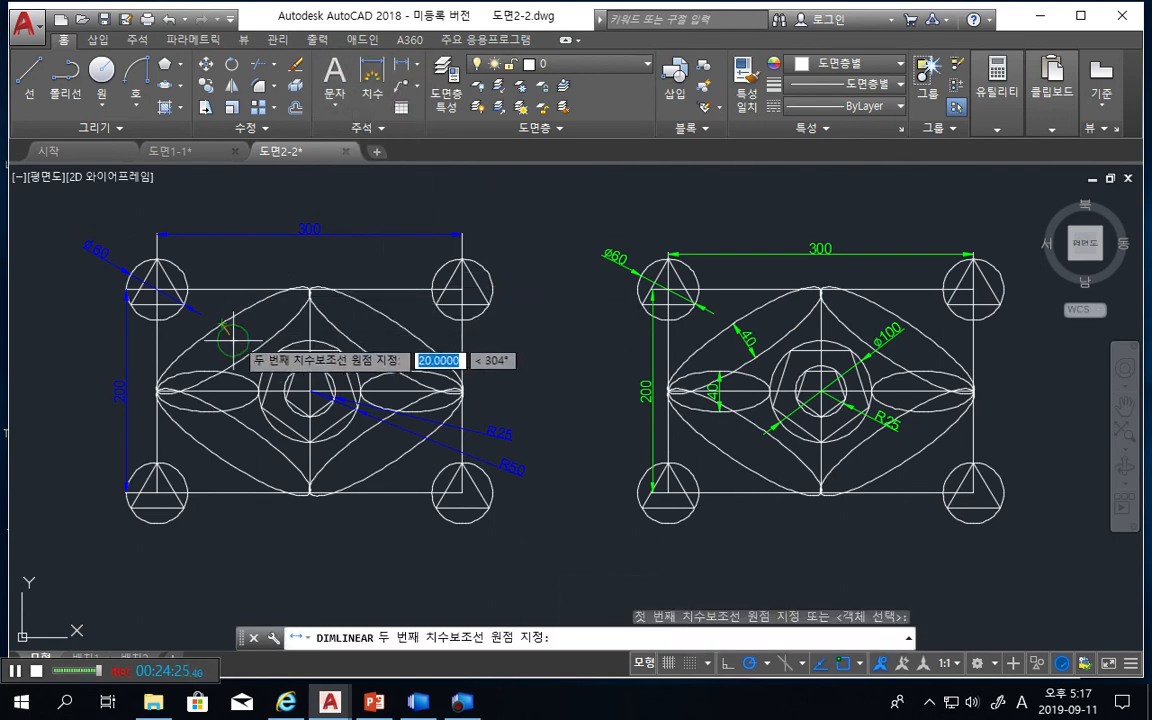
{"action": "left_click", "coordinate": [234, 342]}
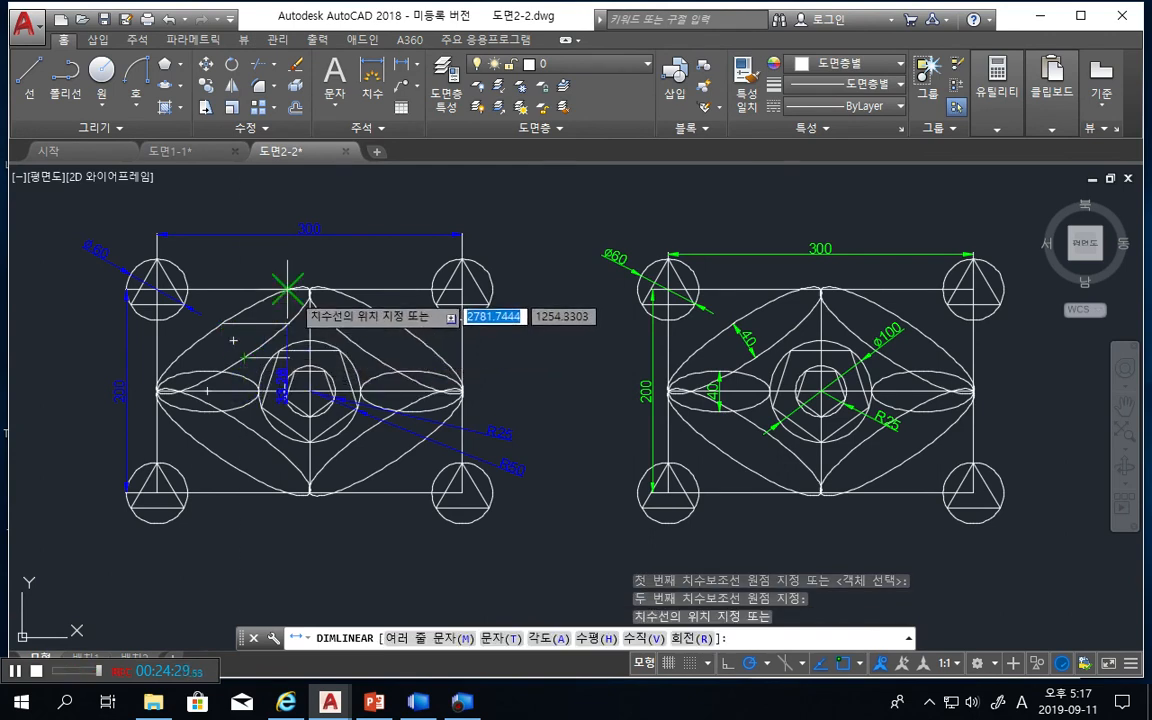
{"action": "key", "text": "Escape"}
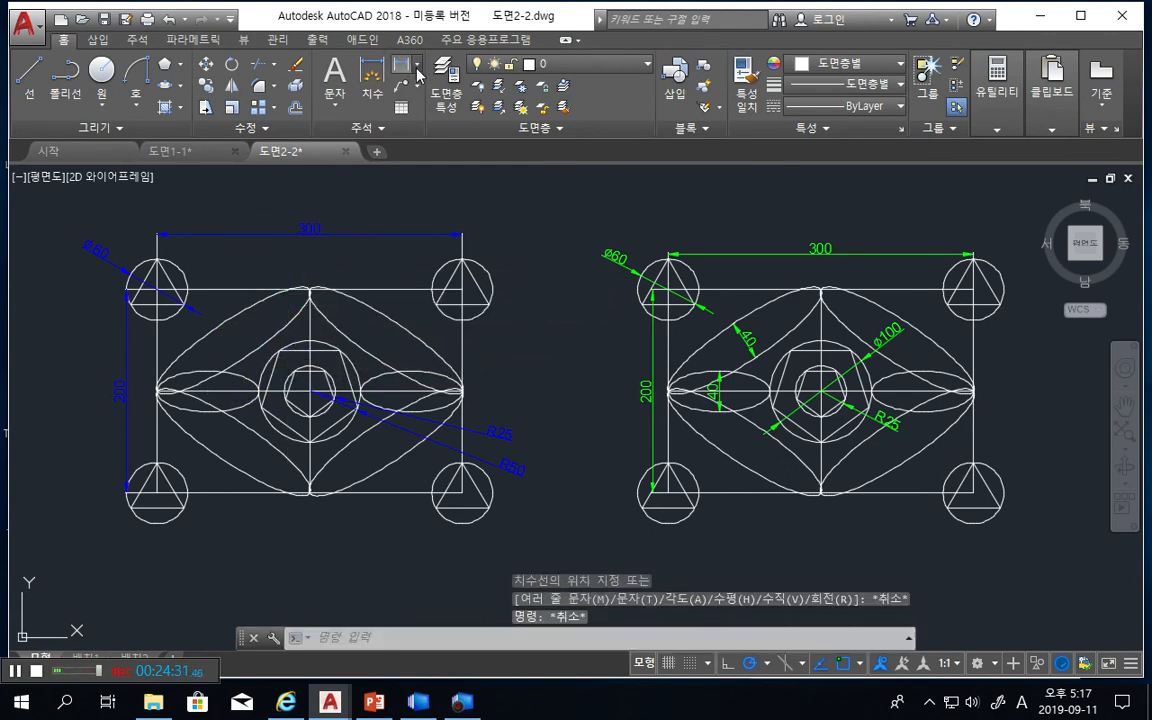
{"action": "left_click", "coordinate": [418, 68]}
{"action": "left_click", "coordinate": [365, 118]}
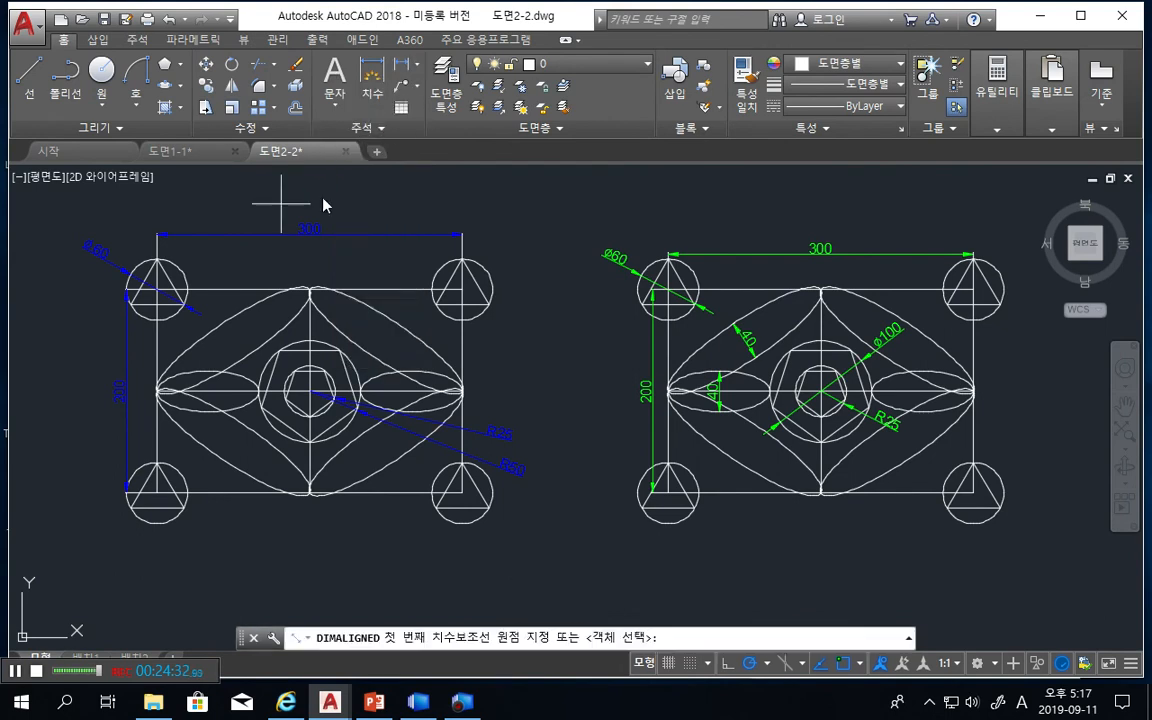
{"action": "left_click", "coordinate": [221, 323]}
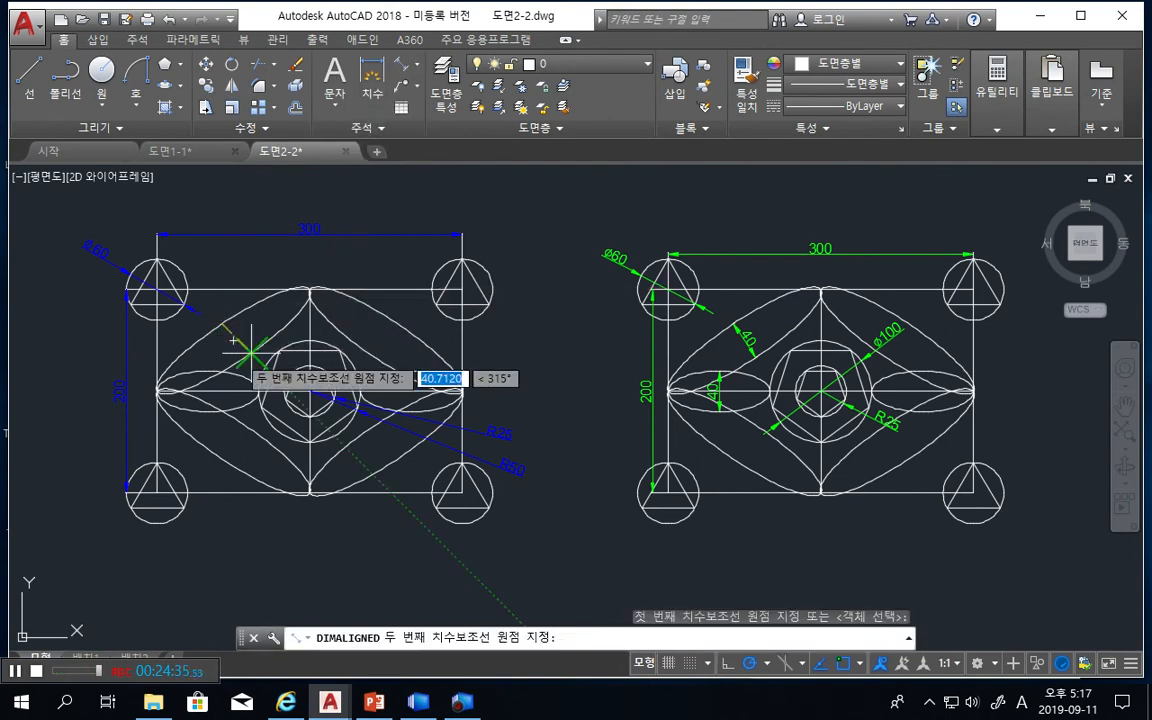
{"action": "left_click", "coordinate": [240, 346]}
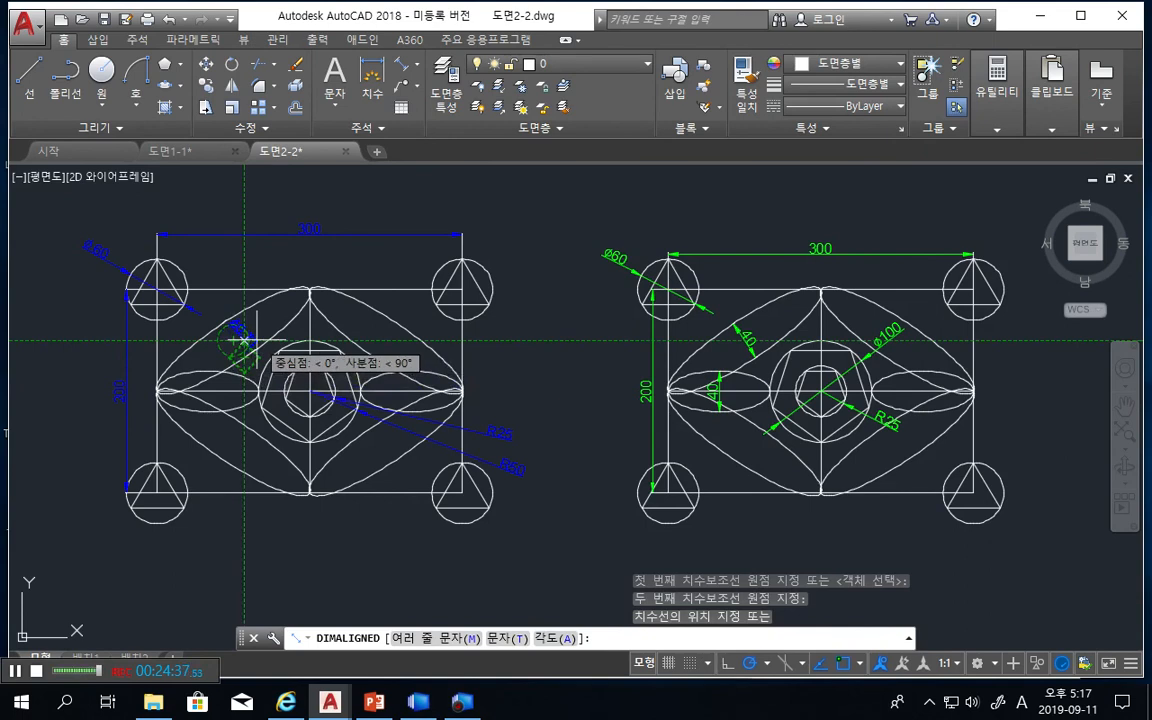
{"action": "key", "text": "Escape"}
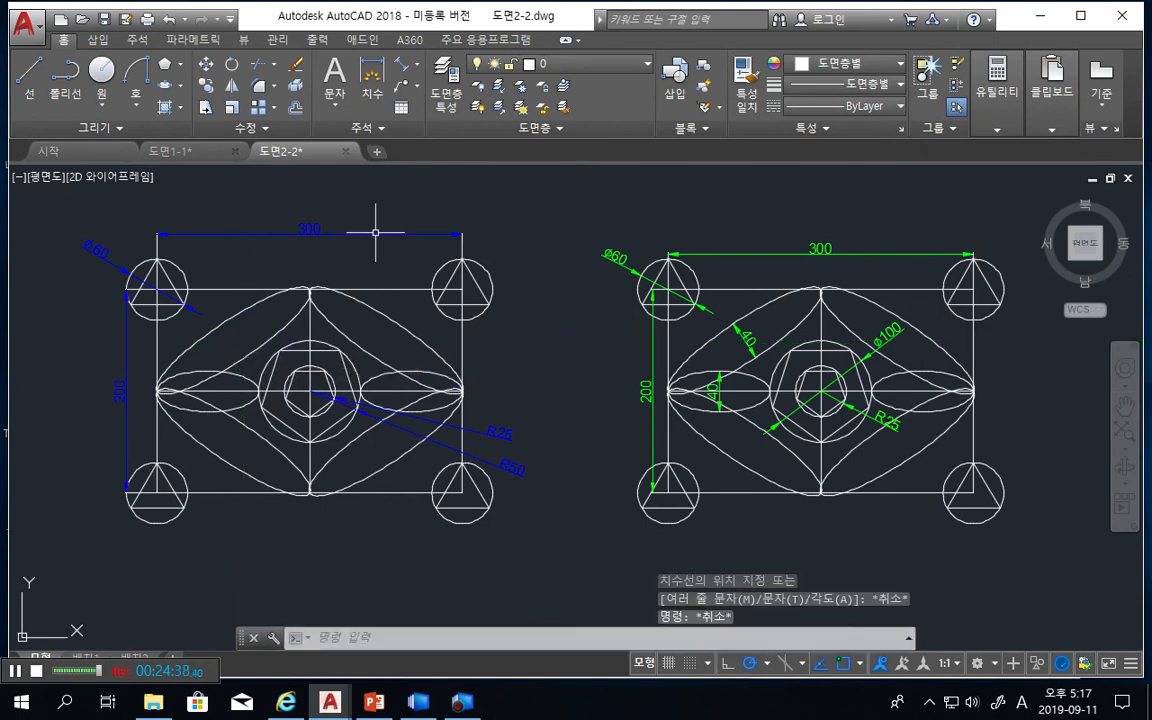
Add an aligned dimension across the upper-left large ellipse's short axis, placing it near the middle of the rectangle's upper edge
{"action": "left_click", "coordinate": [401, 66]}
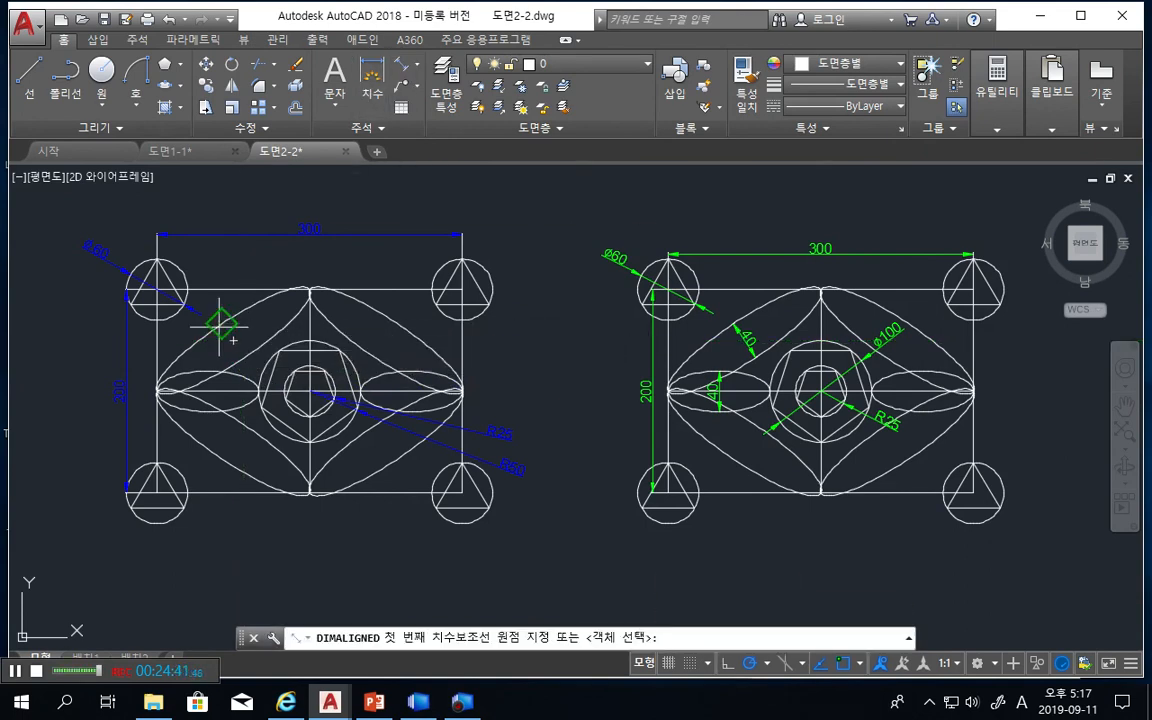
{"action": "left_click", "coordinate": [221, 323]}
{"action": "left_click", "coordinate": [240, 350]}
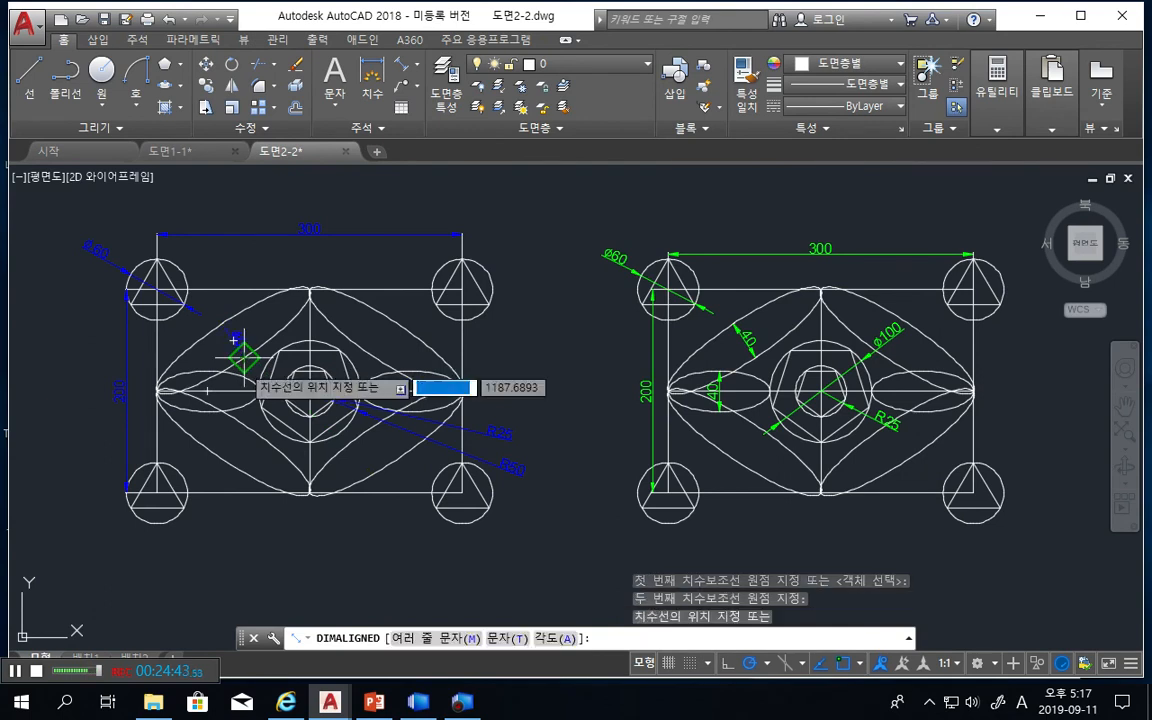
{"action": "left_click", "coordinate": [362, 272]}
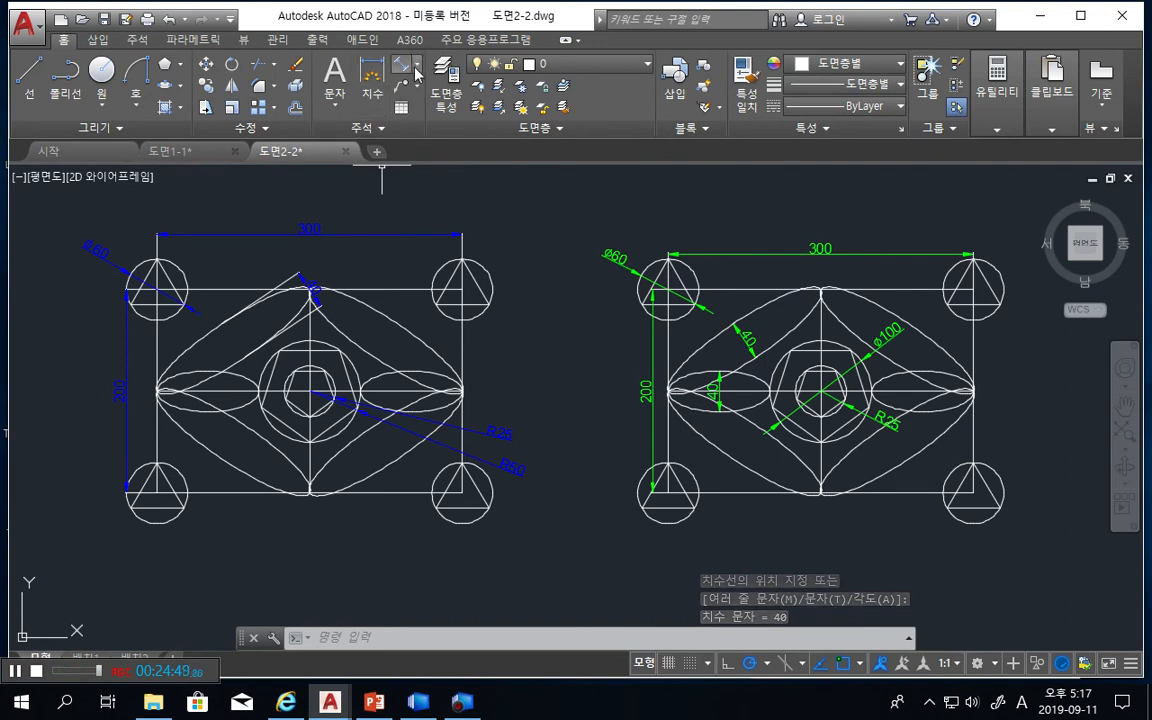
Add a vertical linear dimension for the left small ellipse's height, placed inside the ellipse
{"action": "left_click", "coordinate": [416, 70]}
{"action": "left_click", "coordinate": [370, 93]}
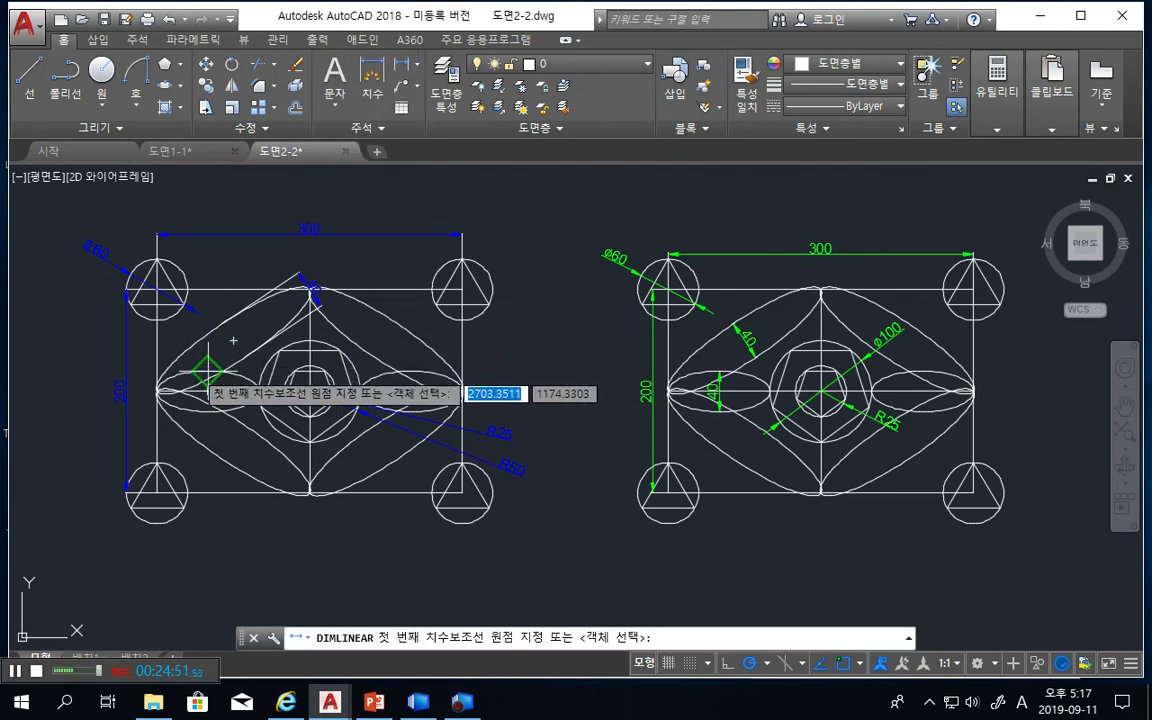
{"action": "left_click", "coordinate": [207, 370]}
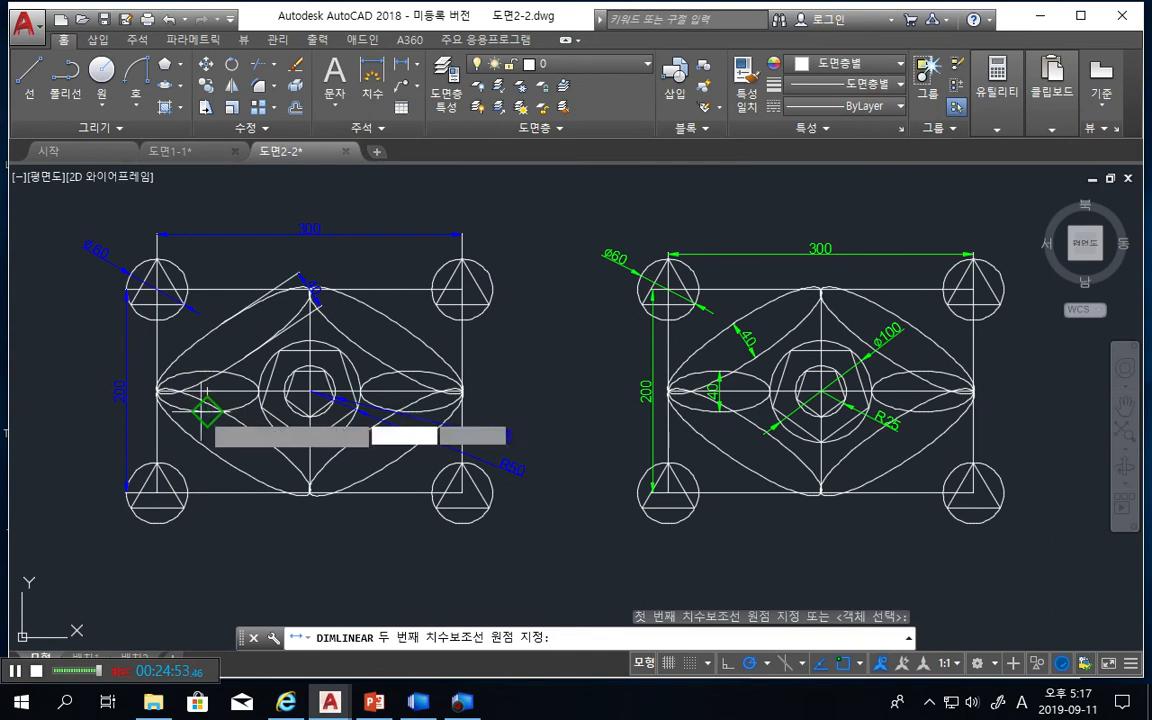
{"action": "left_click", "coordinate": [207, 410]}
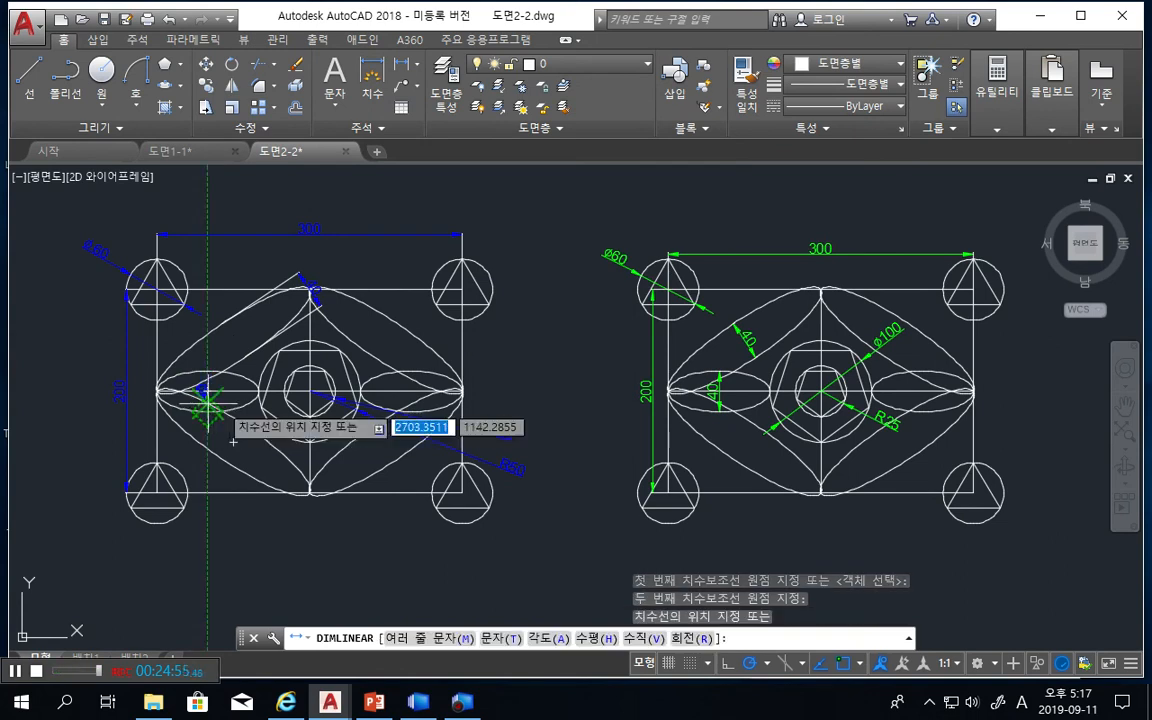
{"action": "left_click", "coordinate": [205, 398]}
{"action": "key", "text": "Escape"}
{"action": "key", "text": "Escape"}
Set the dimension line color to green (초록색) for the copy's width, height, corner-circle diameter, aligned and two radius dimensions
{"action": "left_click", "coordinate": [96, 250]}
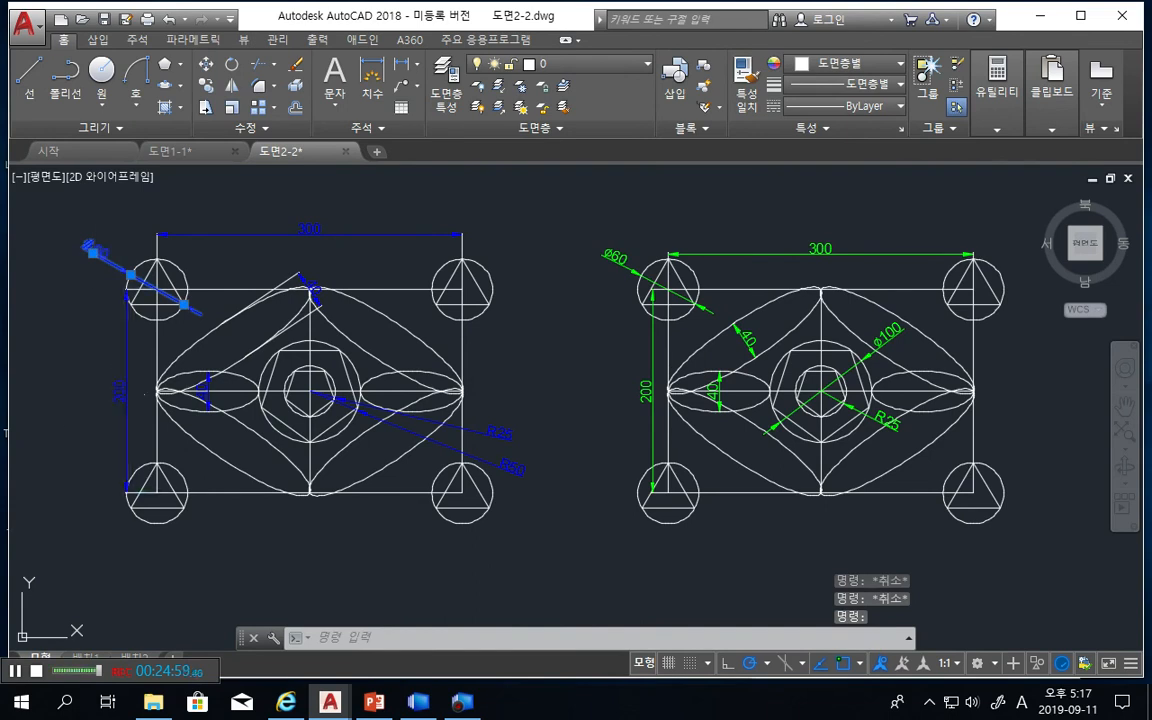
{"action": "left_click", "coordinate": [124, 375]}
{"action": "left_click", "coordinate": [310, 232]}
{"action": "mouse_move", "coordinate": [310, 229]}
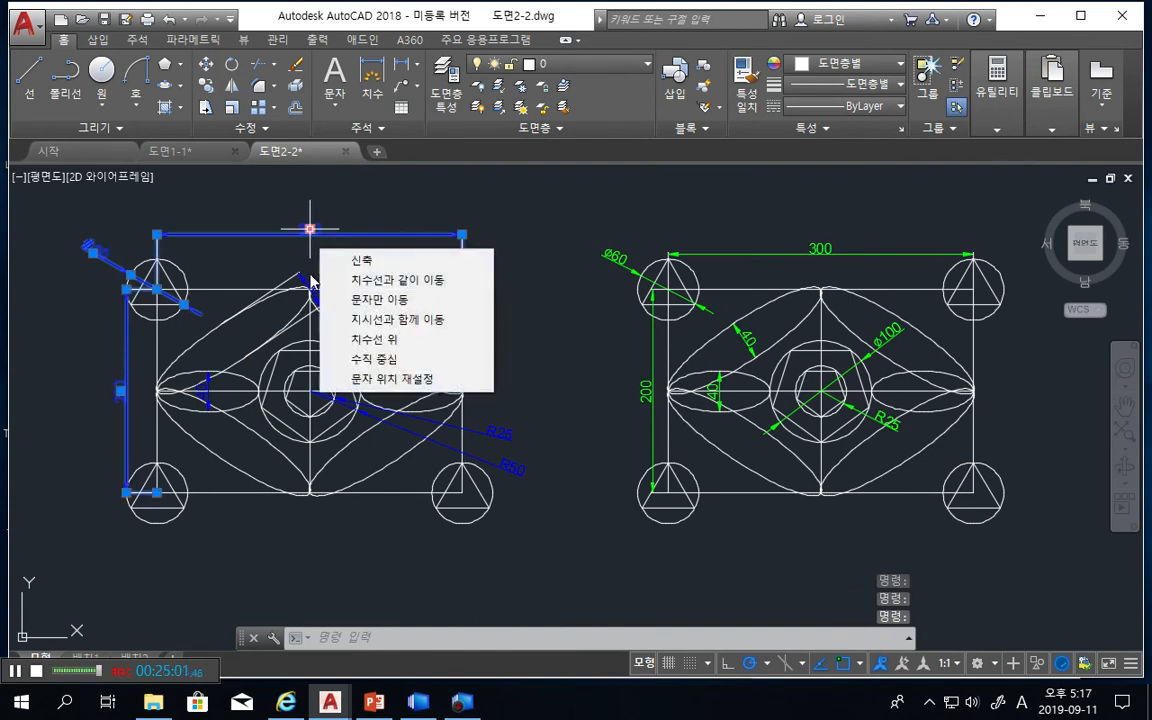
{"action": "left_click", "coordinate": [312, 288]}
{"action": "left_click", "coordinate": [510, 432]}
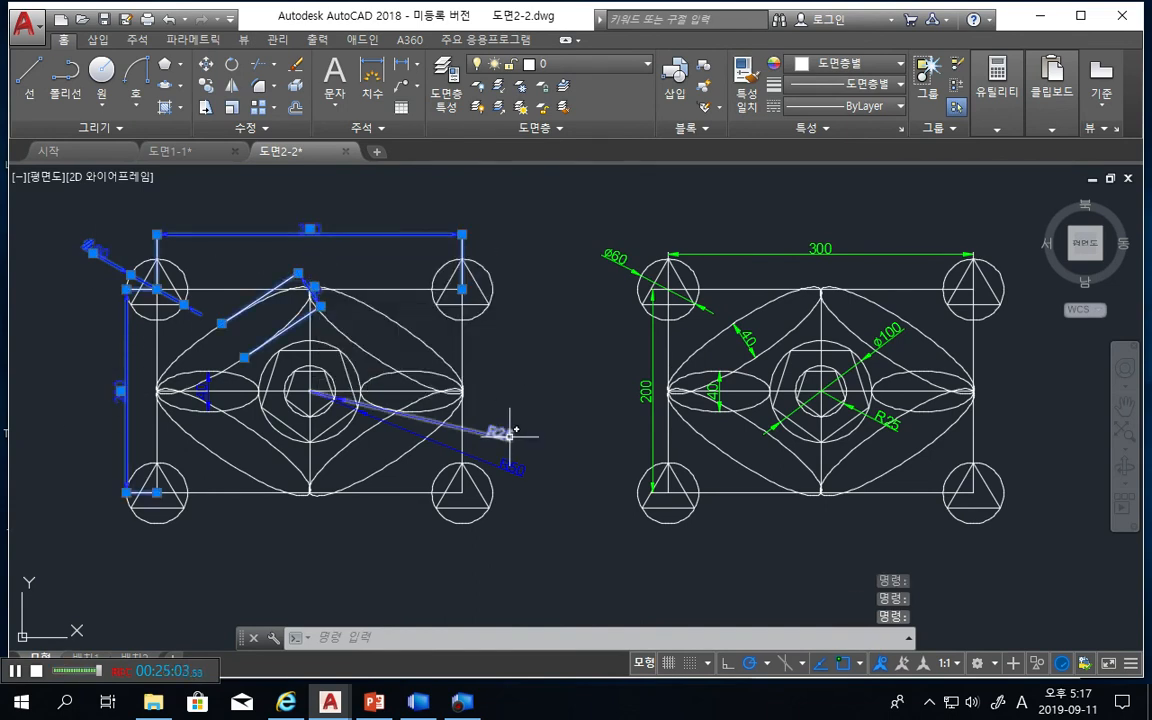
{"action": "left_click", "coordinate": [510, 462]}
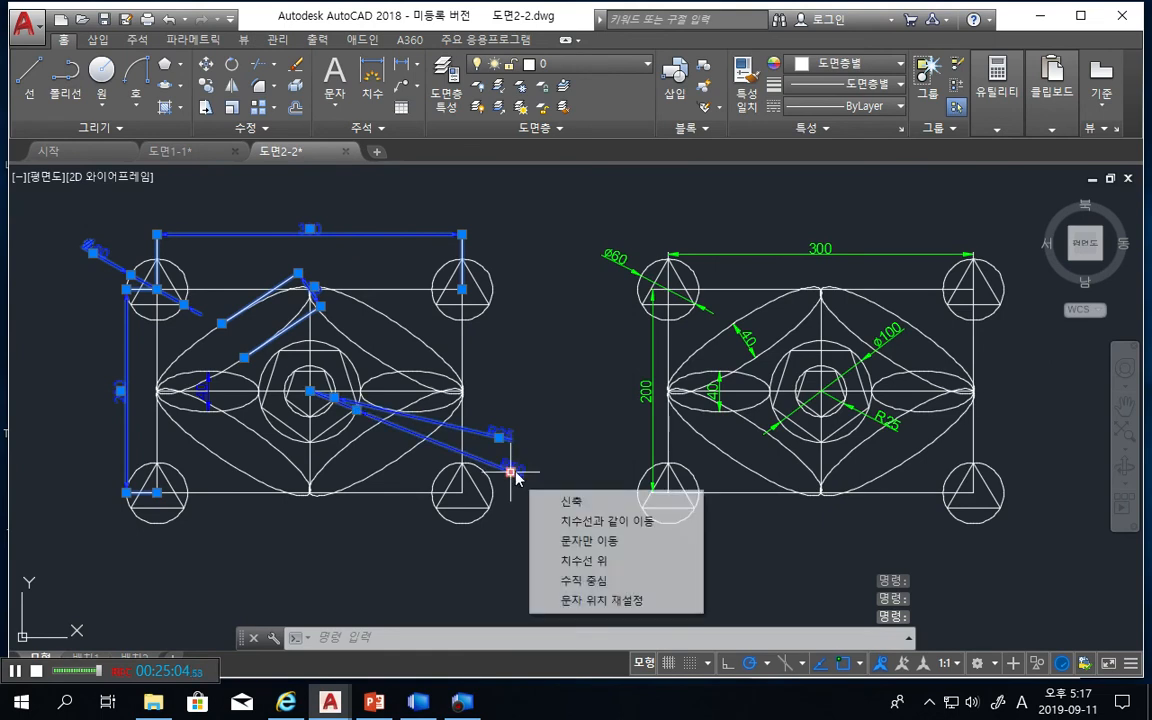
{"action": "right_click", "coordinate": [577, 352]}
{"action": "left_click", "coordinate": [655, 651]}
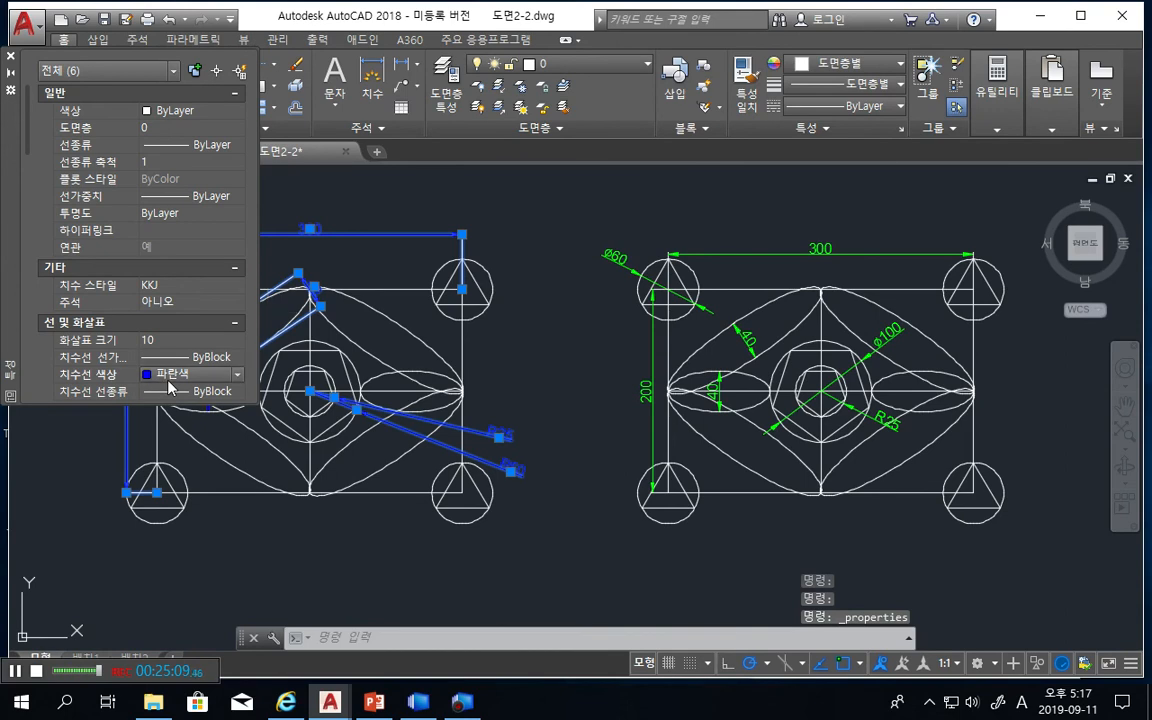
{"action": "left_click", "coordinate": [168, 373]}
{"action": "left_click", "coordinate": [172, 456]}
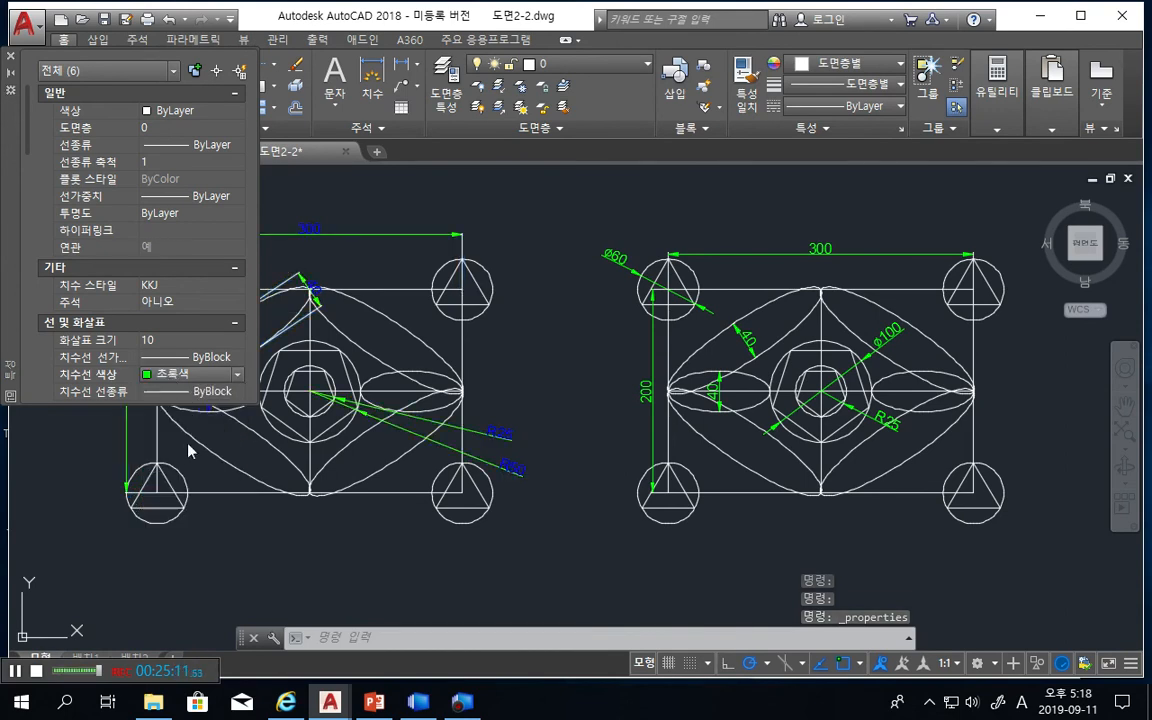
Set the text color of the six selected dimensions to green (초록색) and clear the selection
{"action": "scroll", "coordinate": [100, 170], "scroll_direction": "down", "scroll_amount": 10}
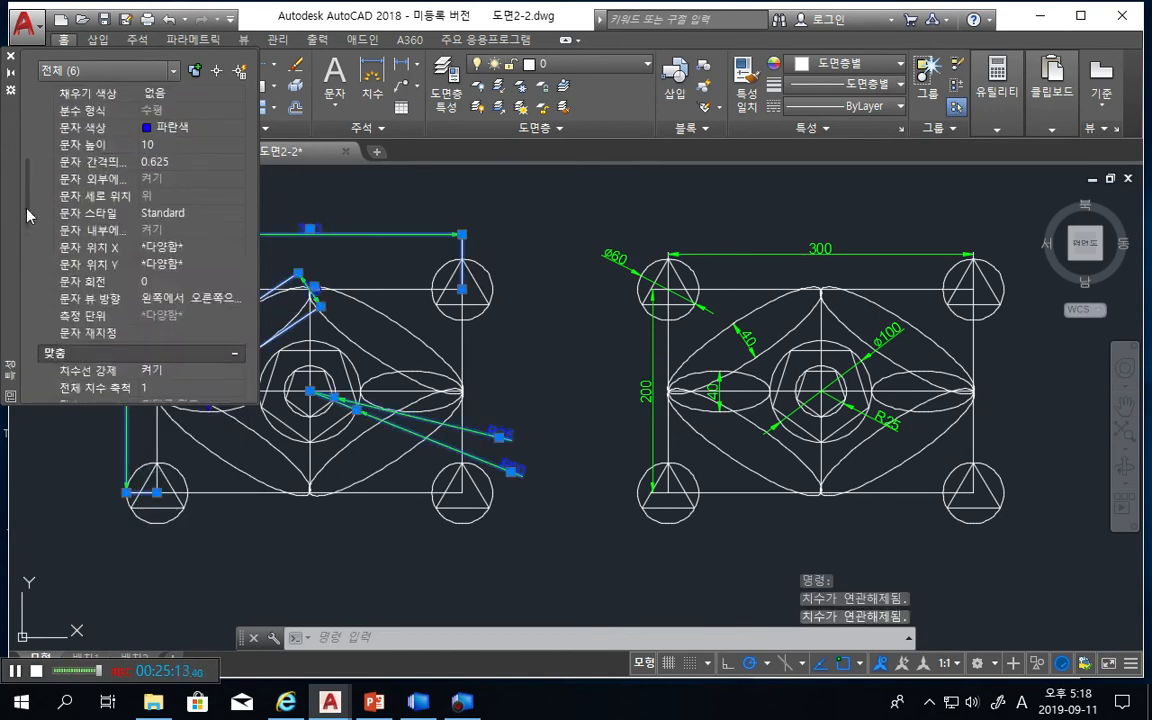
{"action": "left_click", "coordinate": [160, 97]}
{"action": "left_click", "coordinate": [162, 98]}
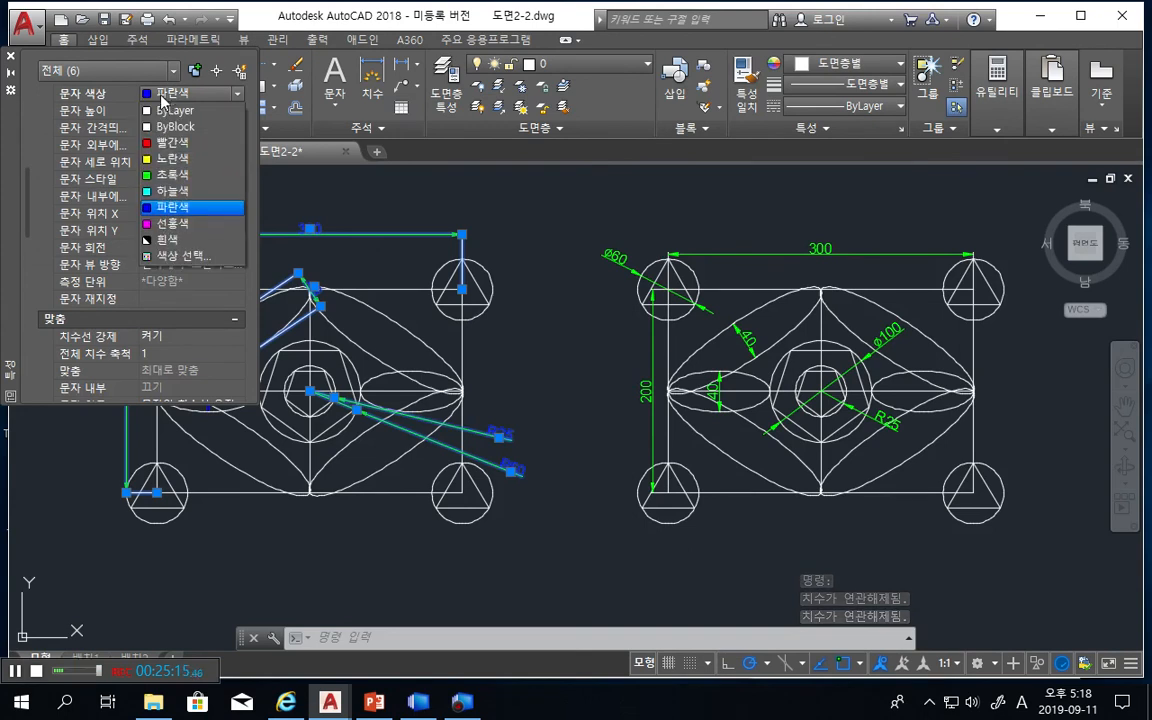
{"action": "left_click", "coordinate": [172, 175]}
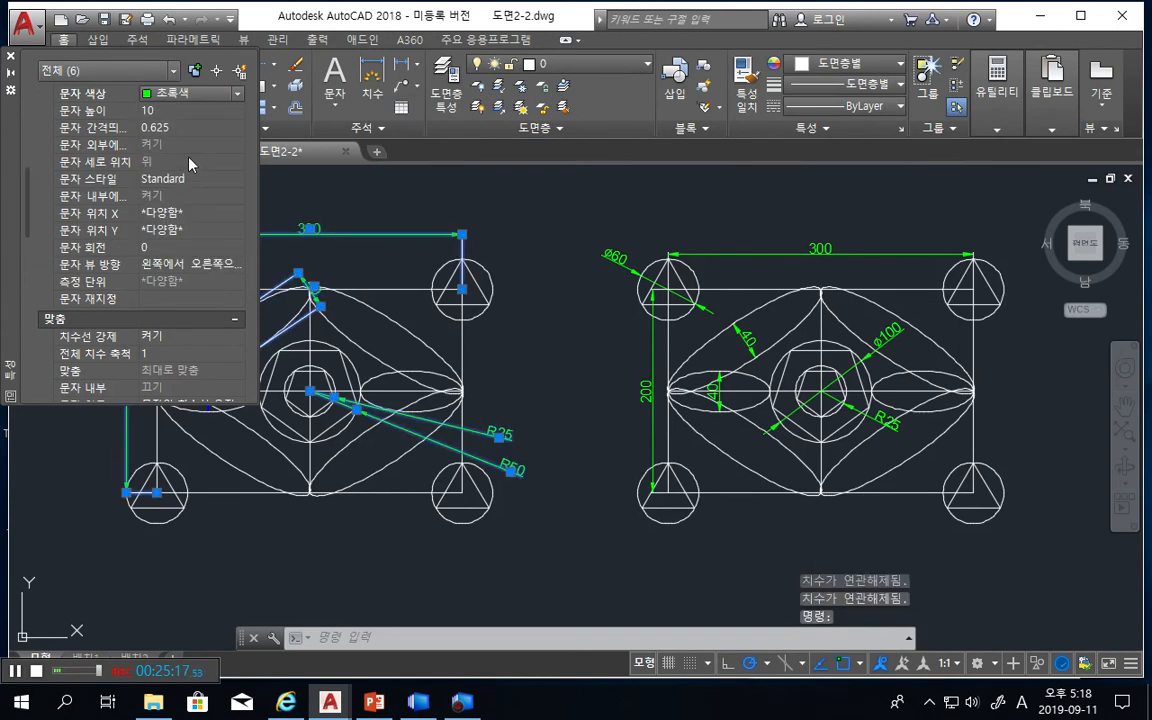
{"action": "left_click", "coordinate": [9, 57]}
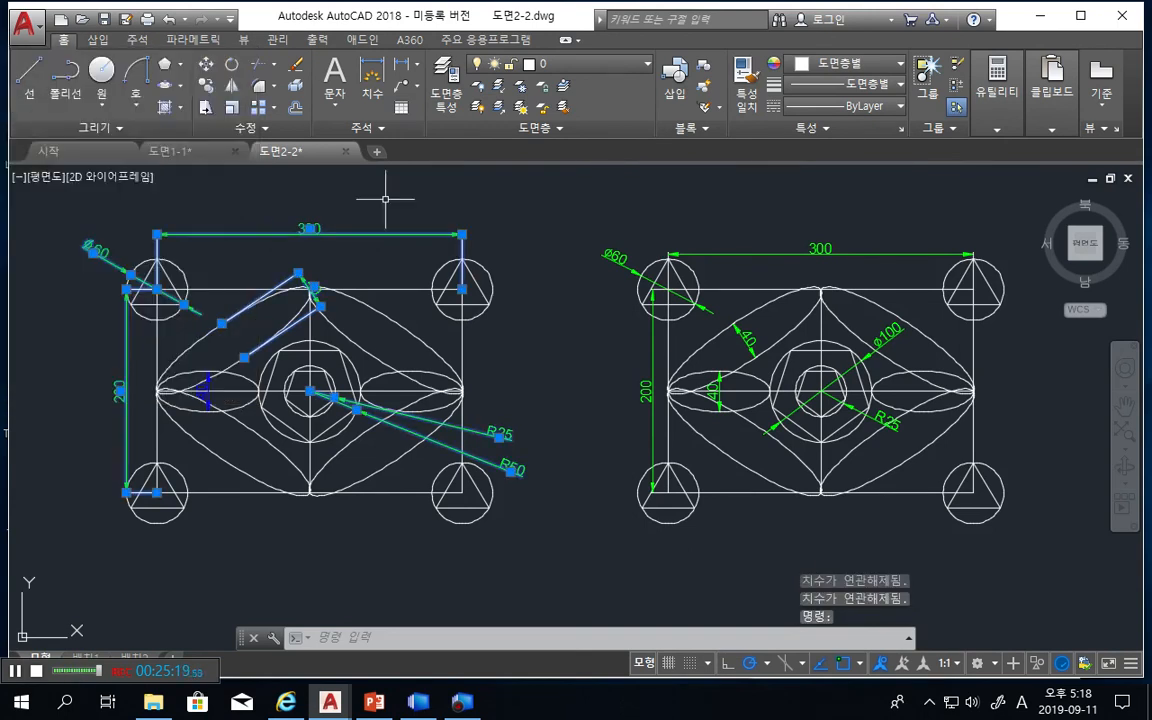
{"action": "left_click", "coordinate": [552, 264]}
{"action": "key", "text": "Escape"}
{"action": "key", "text": "Escape"}
{"action": "key", "text": "Escape"}
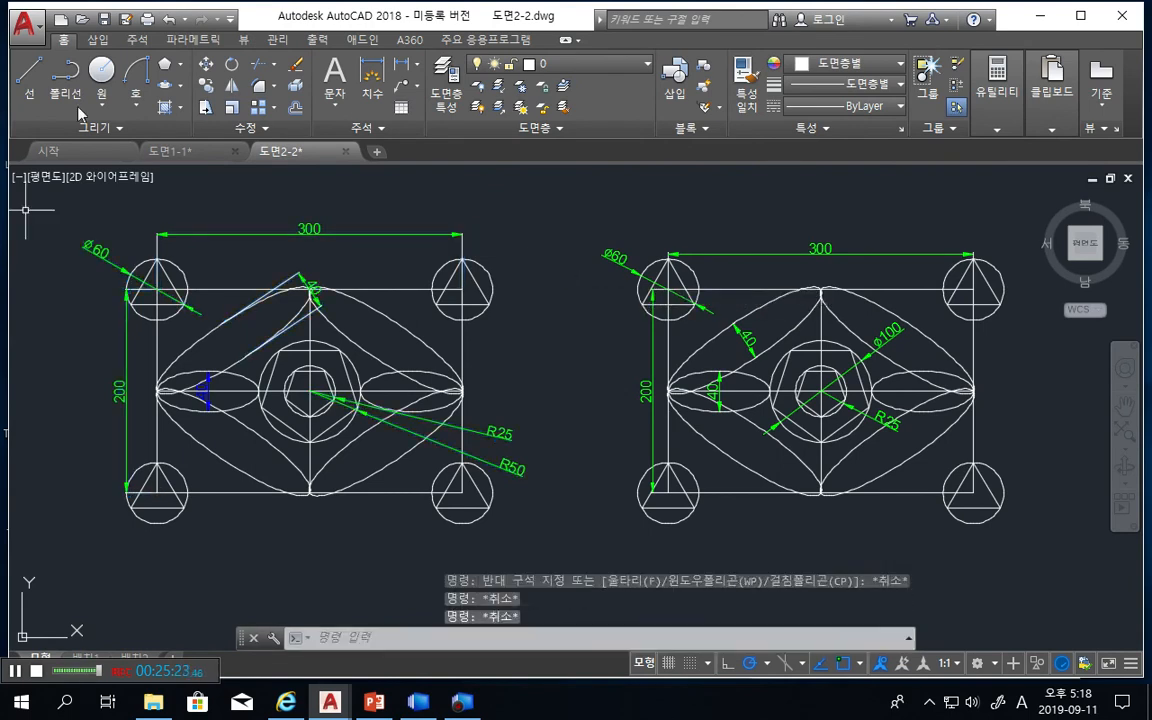
Set the dimension line color of the left small ellipse's height dimension to green (초록색)
{"action": "left_click", "coordinate": [207, 392]}
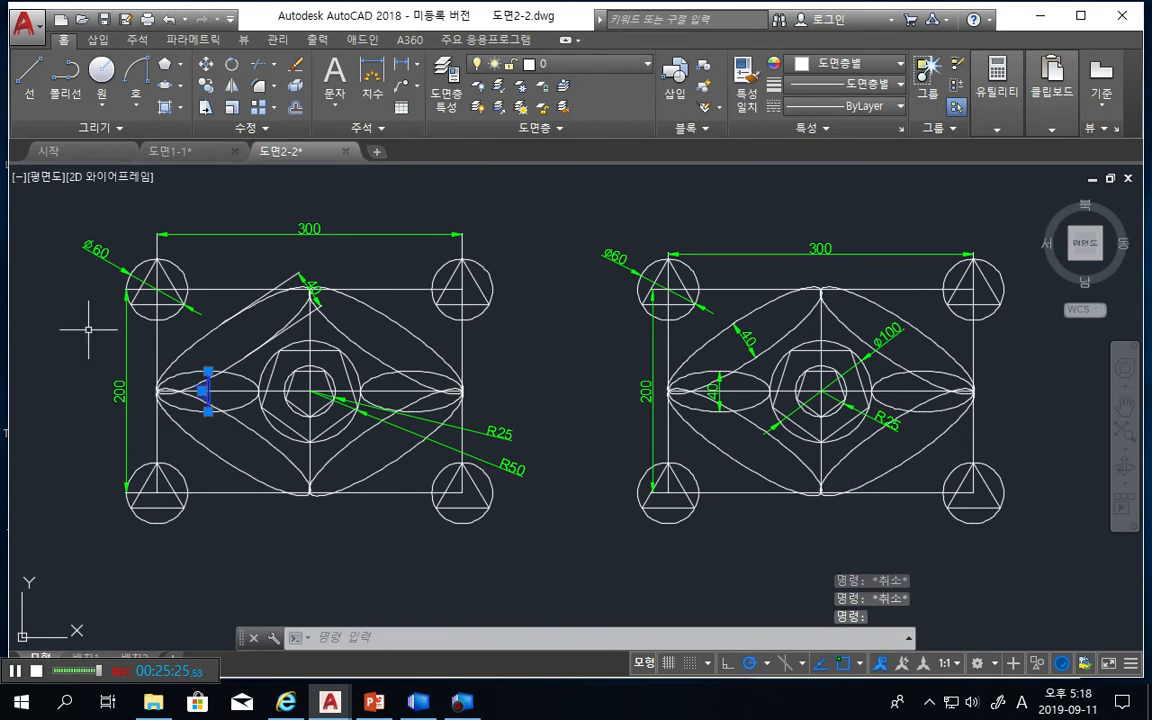
{"action": "right_click", "coordinate": [60, 385]}
{"action": "left_click", "coordinate": [130, 650]}
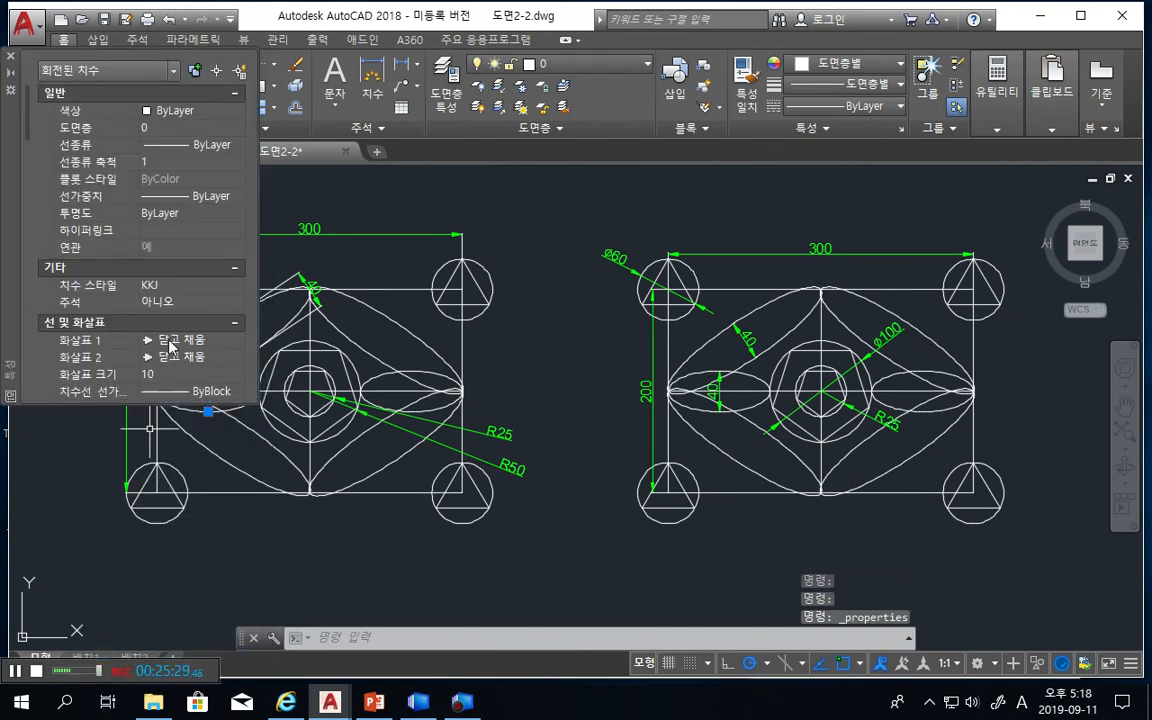
{"action": "scroll", "coordinate": [170, 346], "scroll_direction": "down", "scroll_amount": 5}
{"action": "left_click", "coordinate": [183, 233]}
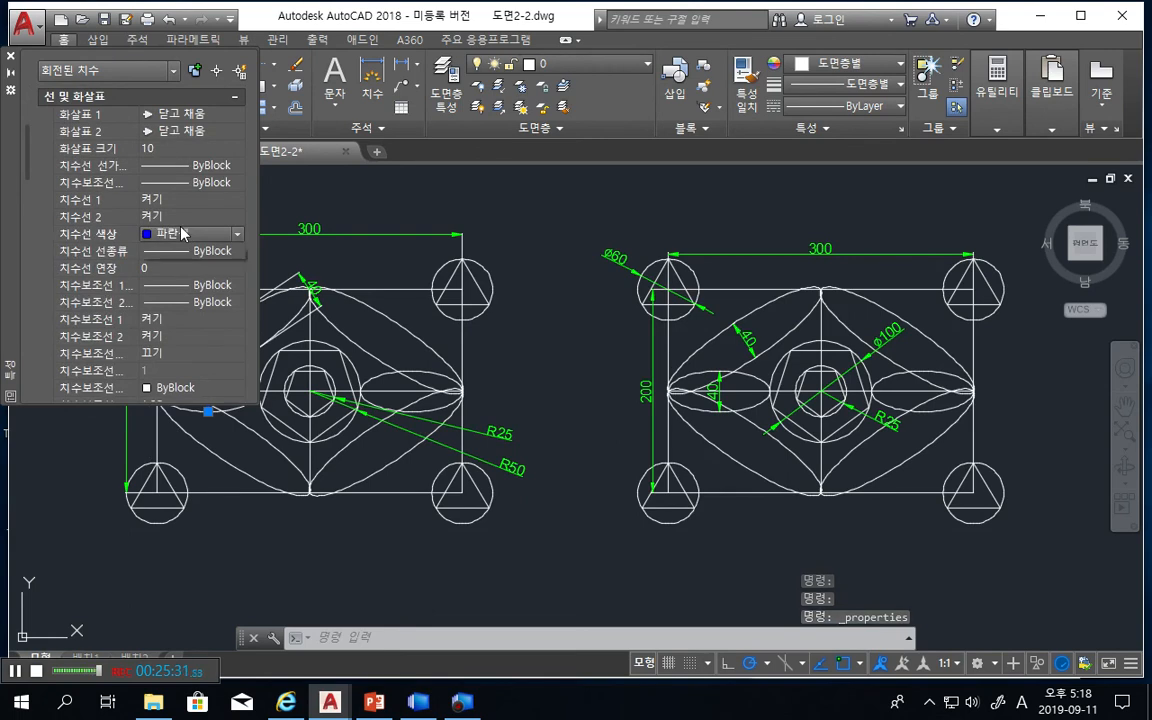
{"action": "left_click", "coordinate": [183, 233]}
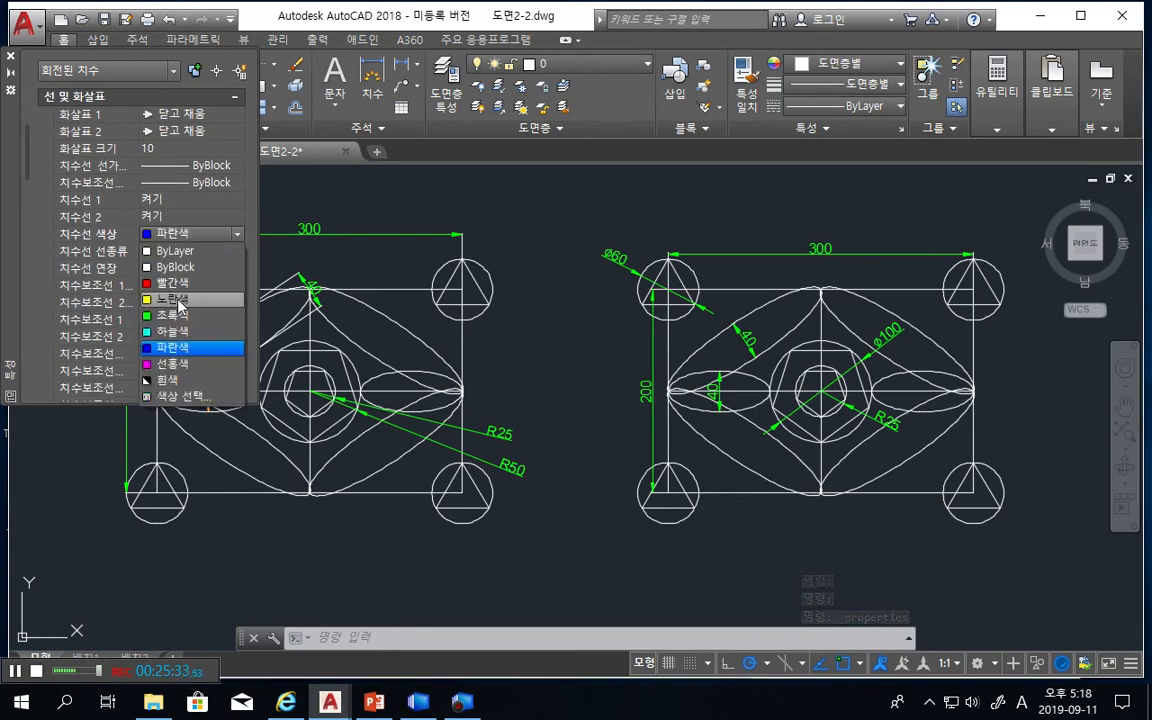
{"action": "left_click", "coordinate": [178, 305]}
Set the text color of the small ellipse's height dimension to green (초록색) and deselect it
{"action": "scroll", "coordinate": [177, 305], "scroll_direction": "down", "scroll_amount": 4}
{"action": "left_click", "coordinate": [166, 285]}
{"action": "left_click", "coordinate": [166, 285]}
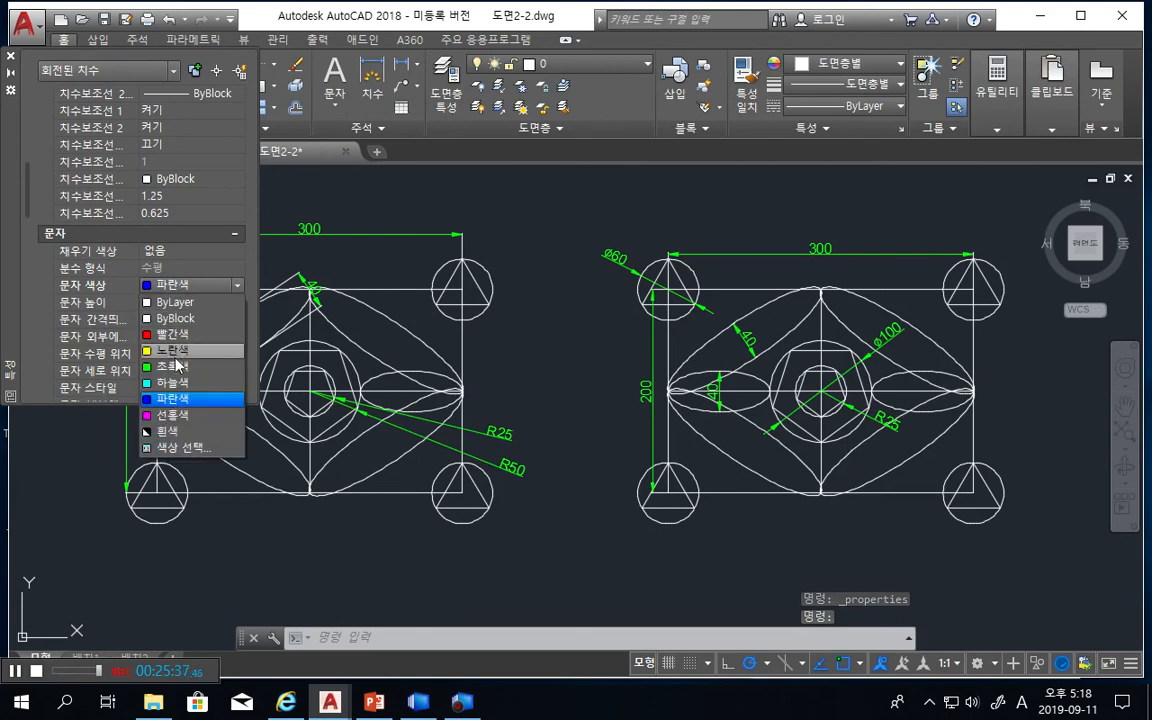
{"action": "left_click", "coordinate": [172, 366]}
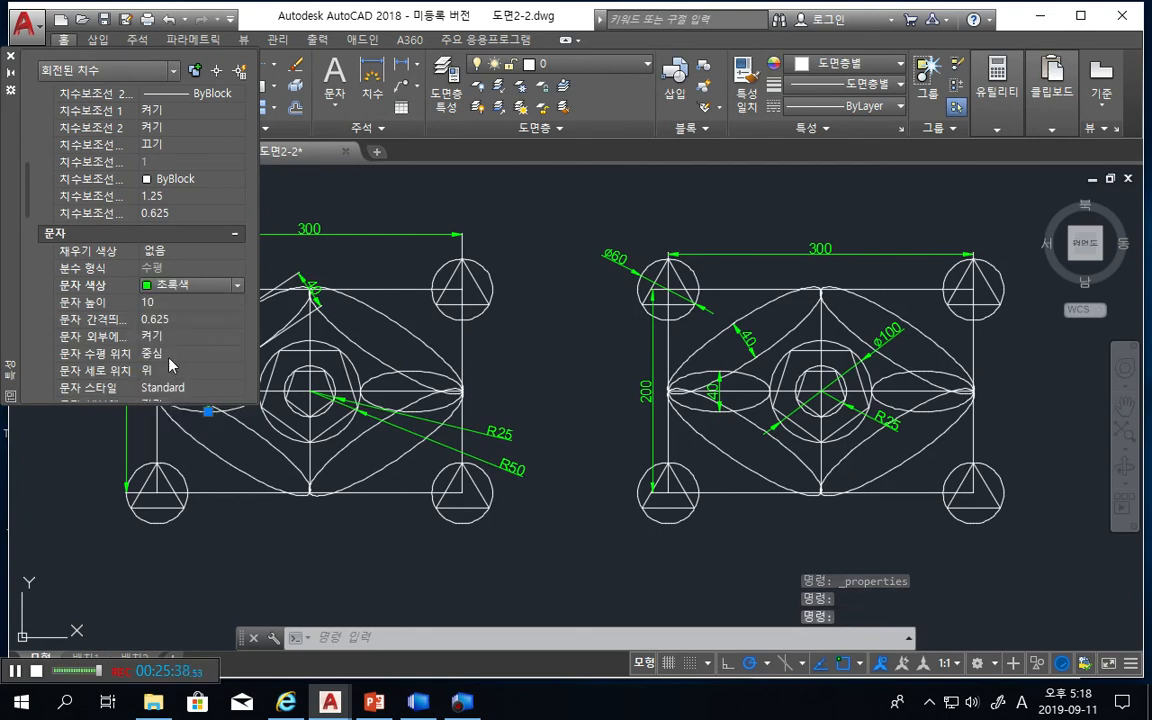
{"action": "left_click", "coordinate": [12, 57]}
{"action": "left_click", "coordinate": [35, 243]}
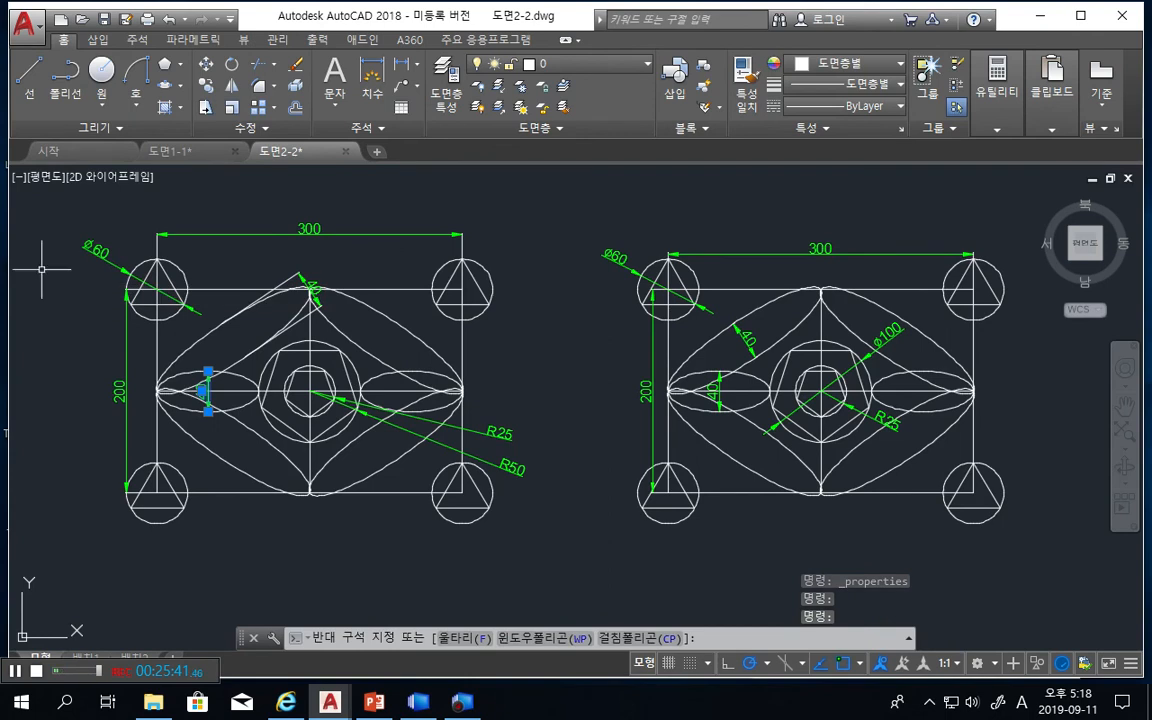
{"action": "key", "text": "Escape"}
{"action": "key", "text": "Escape"}
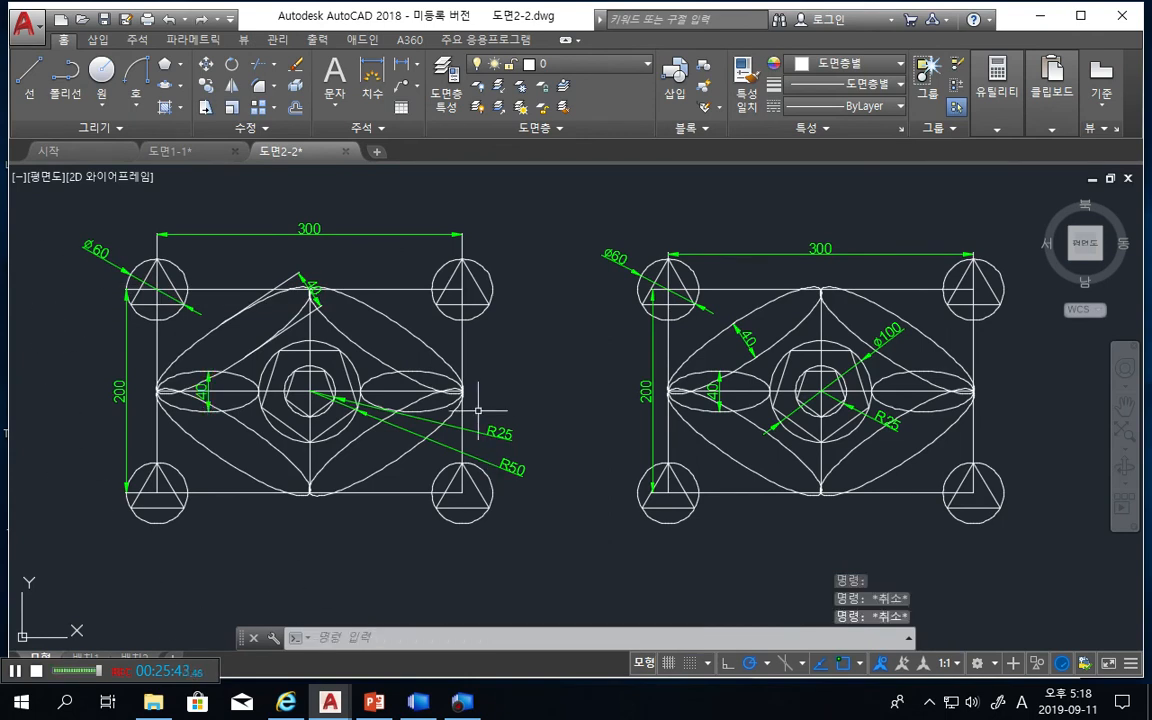
Try deleting the outer central circle's radius dimension and undo the deletion
{"action": "left_click", "coordinate": [512, 467]}
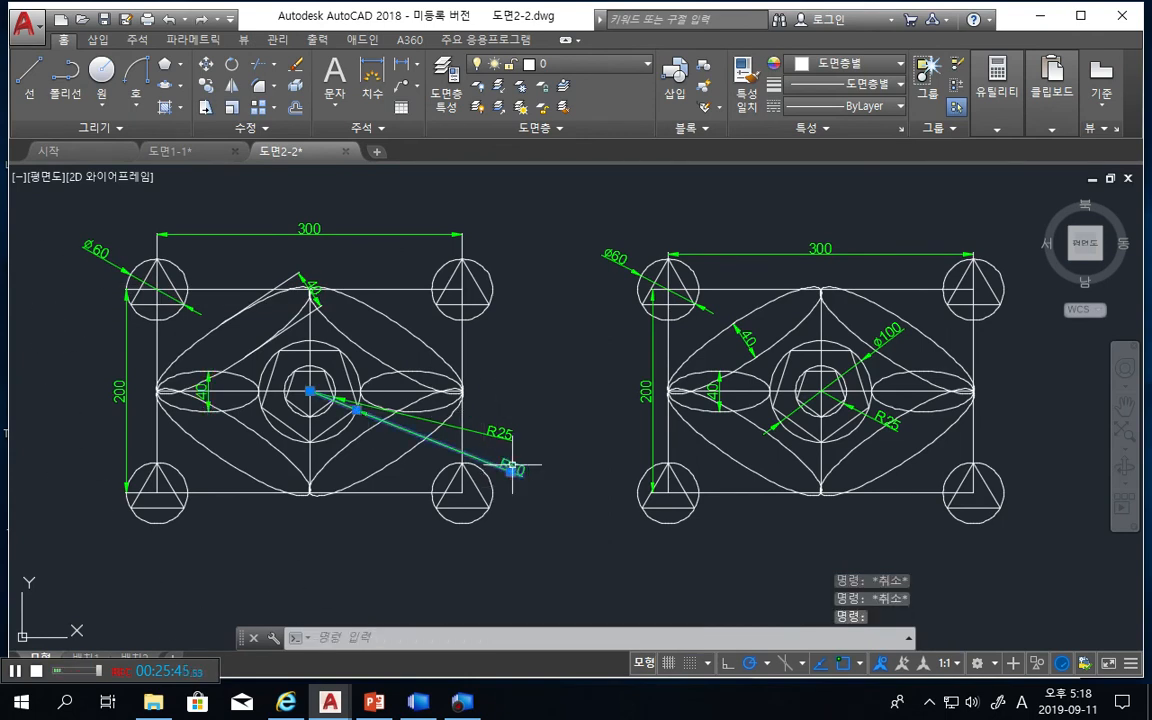
{"action": "key", "text": "Delete"}
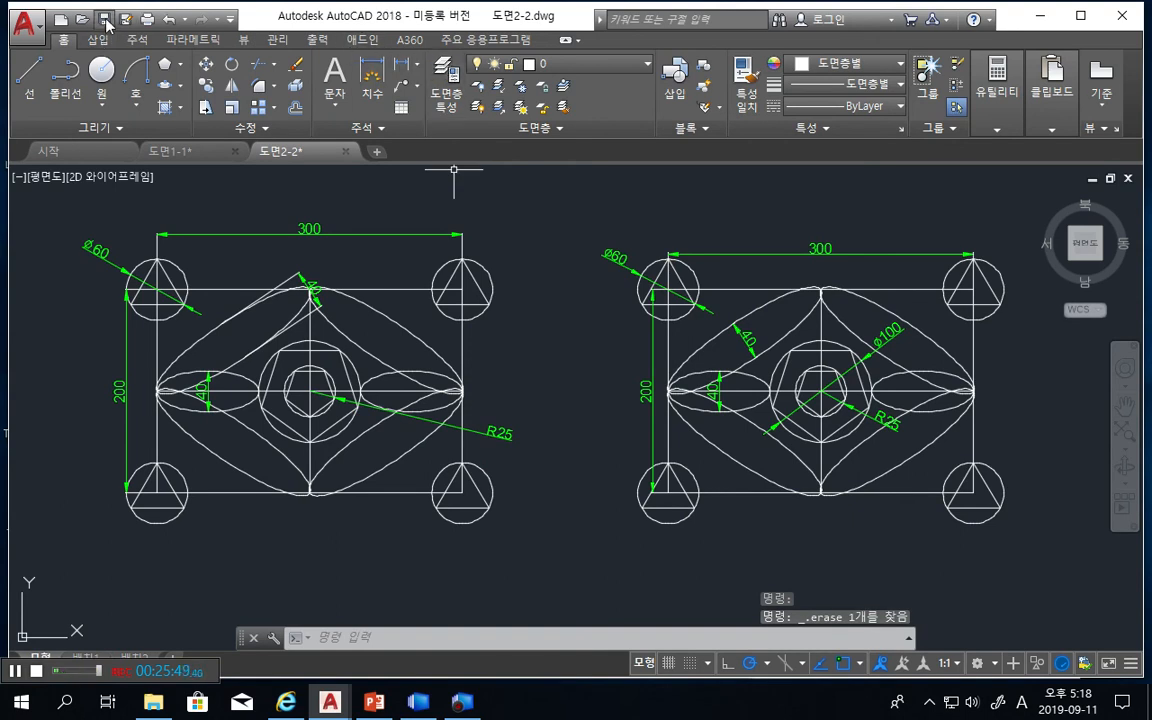
{"action": "left_click", "coordinate": [180, 19]}
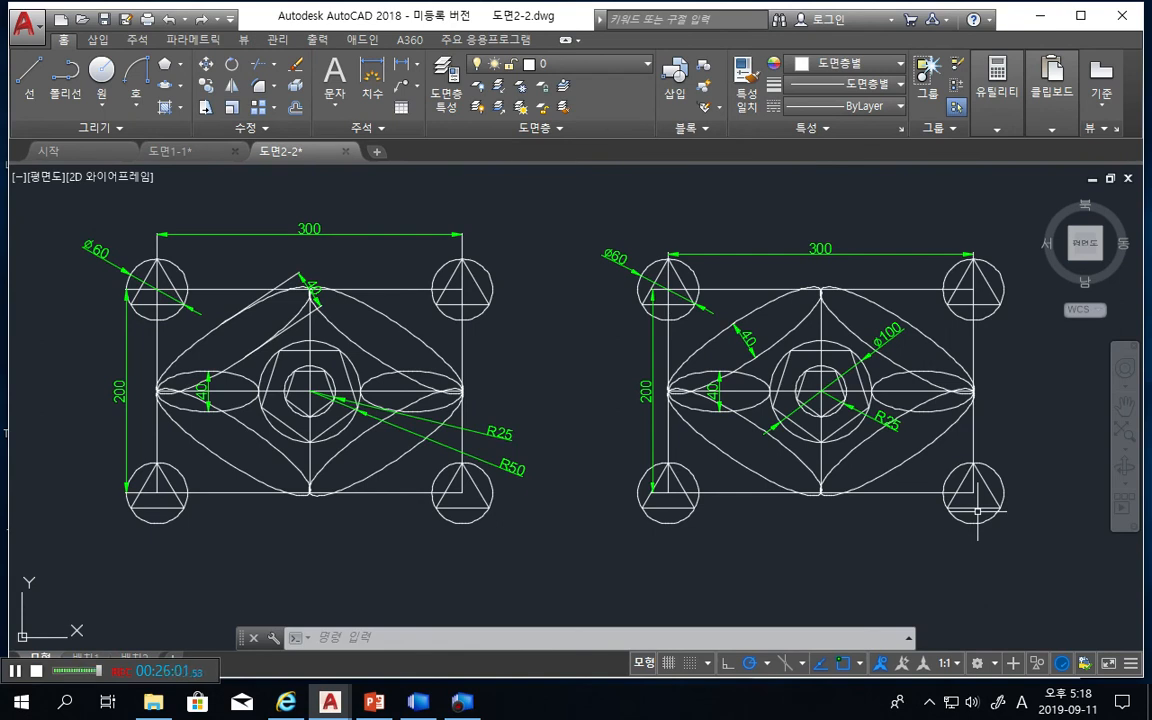
Switch to the PowerPoint presentation 10. 도면그리기2.pptx and review the summary slide and the 도면 4-3 and 도면 4-4 slides
{"action": "left_click", "coordinate": [374, 702]}
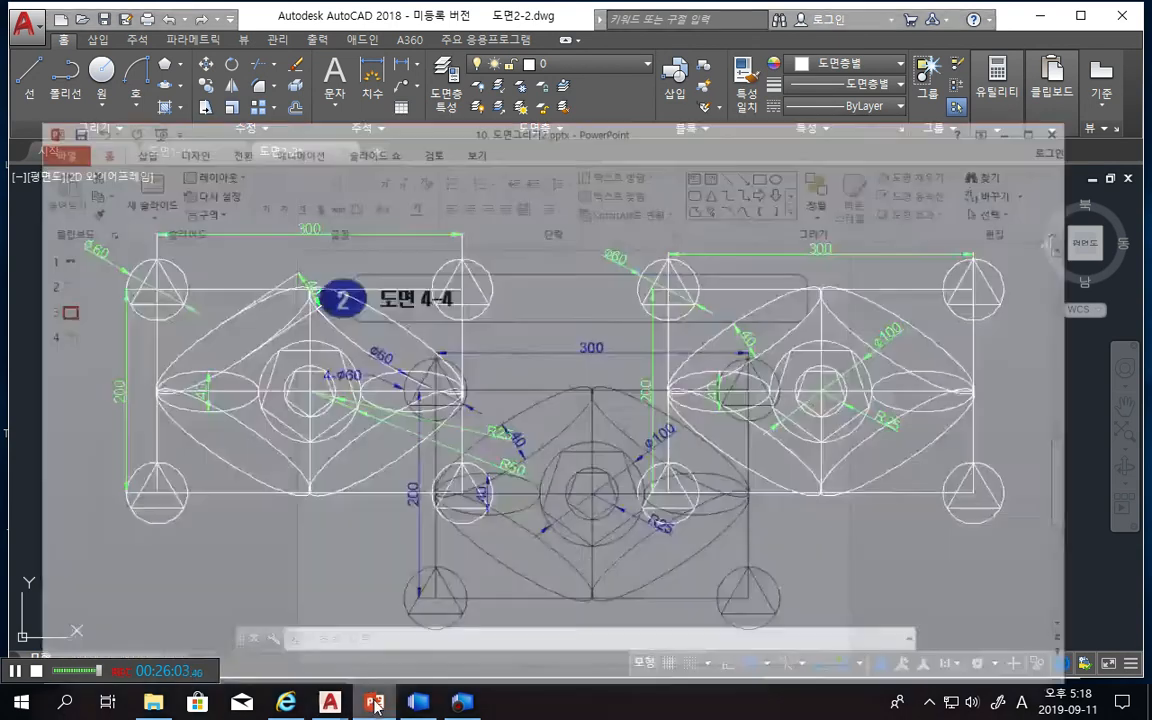
{"action": "scroll", "coordinate": [304, 514], "scroll_direction": "down", "scroll_amount": 1}
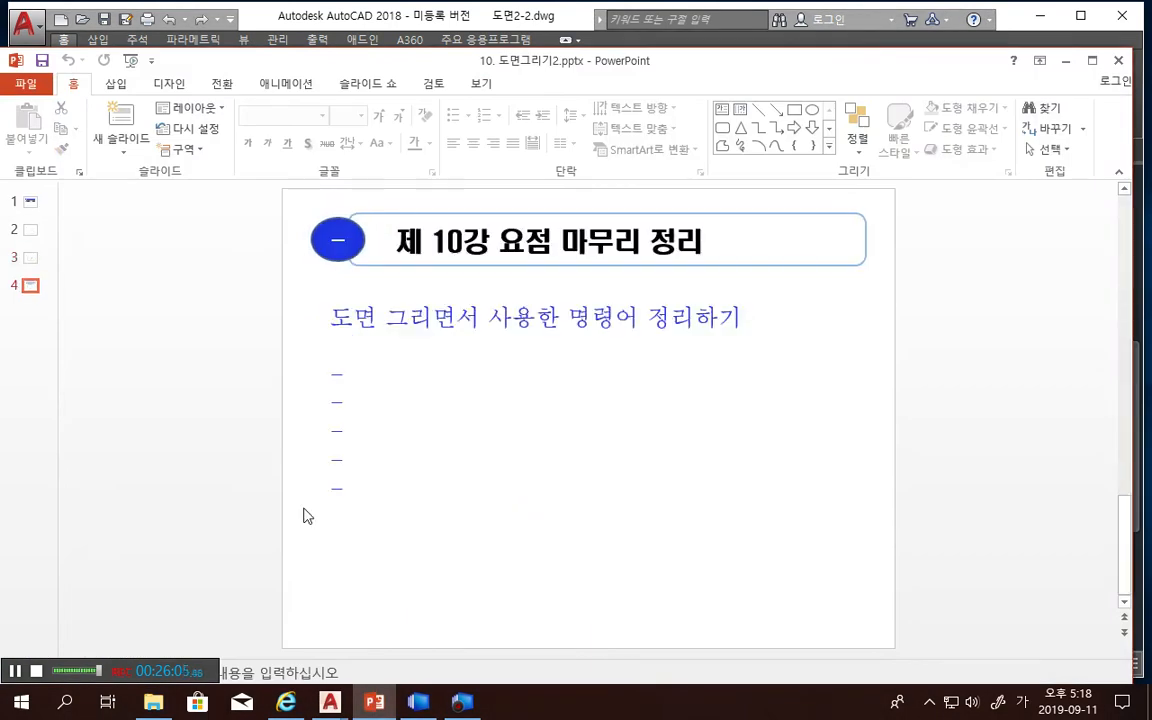
{"action": "scroll", "coordinate": [306, 514], "scroll_direction": "up", "scroll_amount": 1}
{"action": "scroll", "coordinate": [305, 510], "scroll_direction": "down", "scroll_amount": 1}
{"action": "scroll", "coordinate": [305, 514], "scroll_direction": "up", "scroll_amount": 3}
{"action": "scroll", "coordinate": [298, 452], "scroll_direction": "down", "scroll_amount": 1}
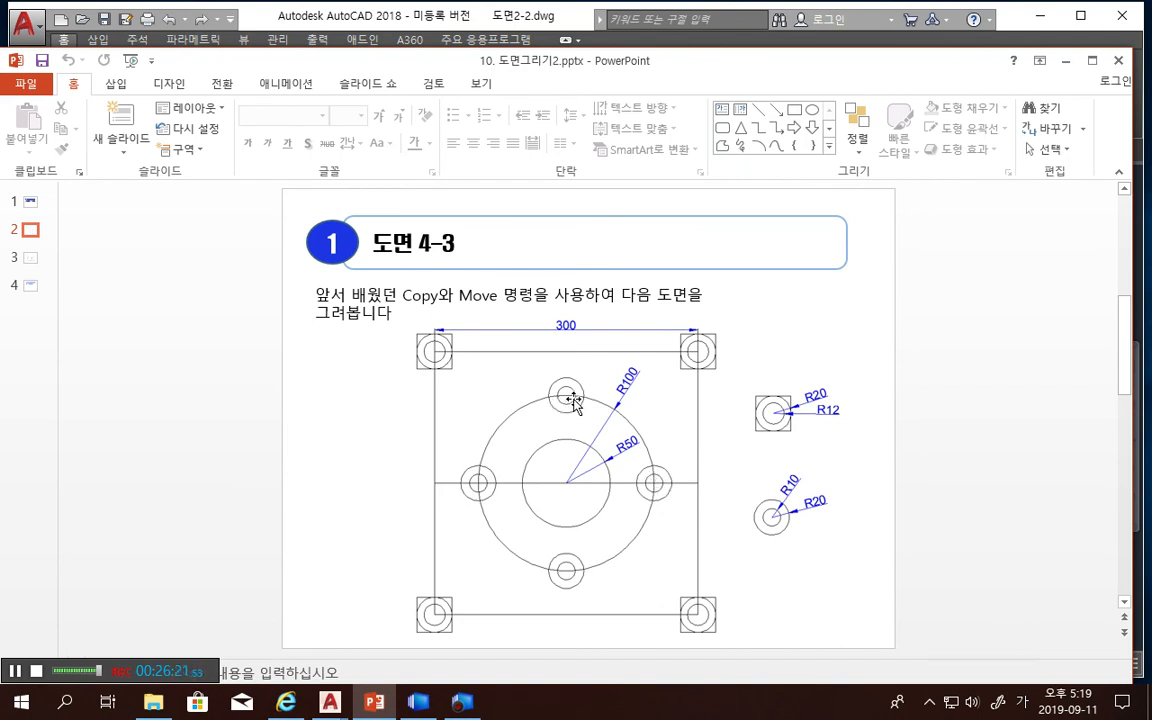
{"action": "scroll", "coordinate": [577, 575], "scroll_direction": "down", "scroll_amount": 1}
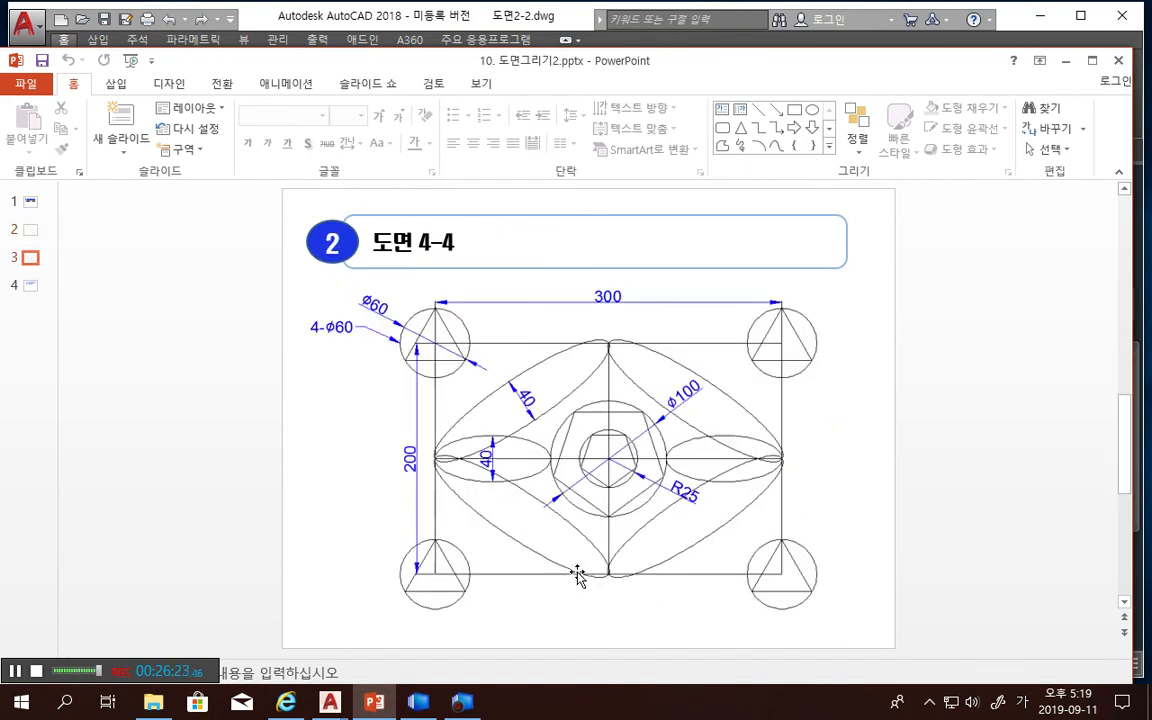